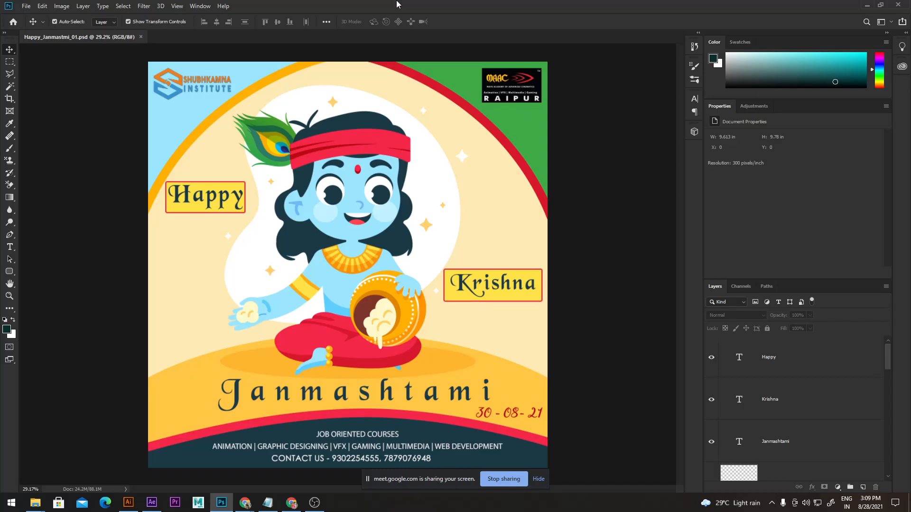
Select the BACKGROUND + OBJECTS layer and toggle its visibility to check what it contains
scroll(747, 408, "down", 5)
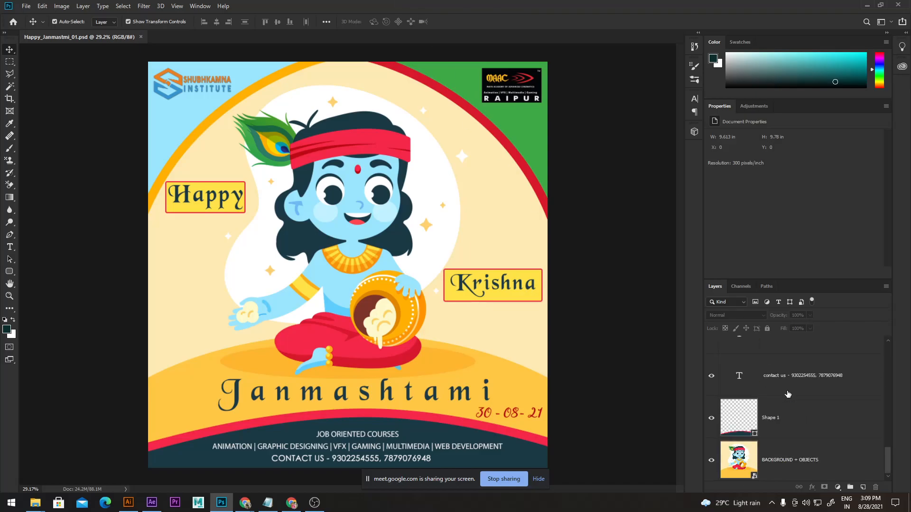
left_click(750, 454)
left_click(711, 460)
left_click(711, 460)
left_click(711, 460)
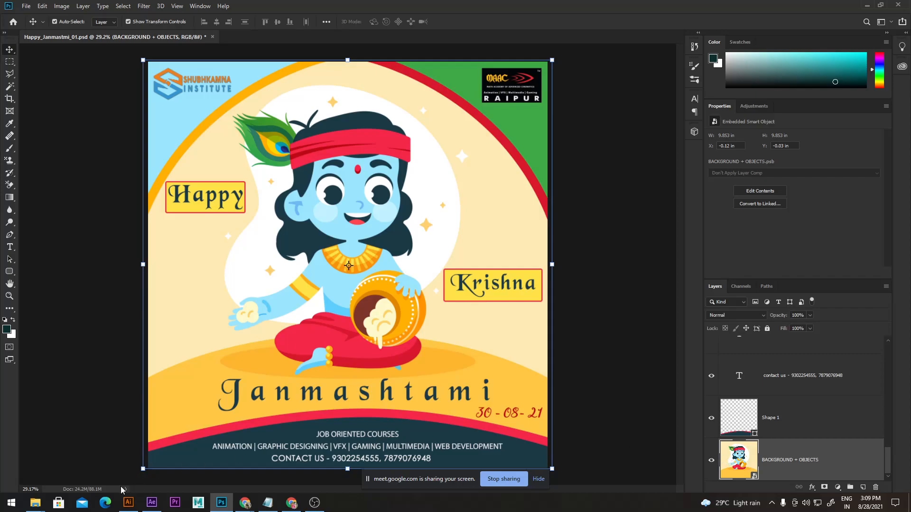
Switch to Illustrator and examine the flute, milk pot and peacock feather artwork in the Janmashtami file
left_click(130, 472)
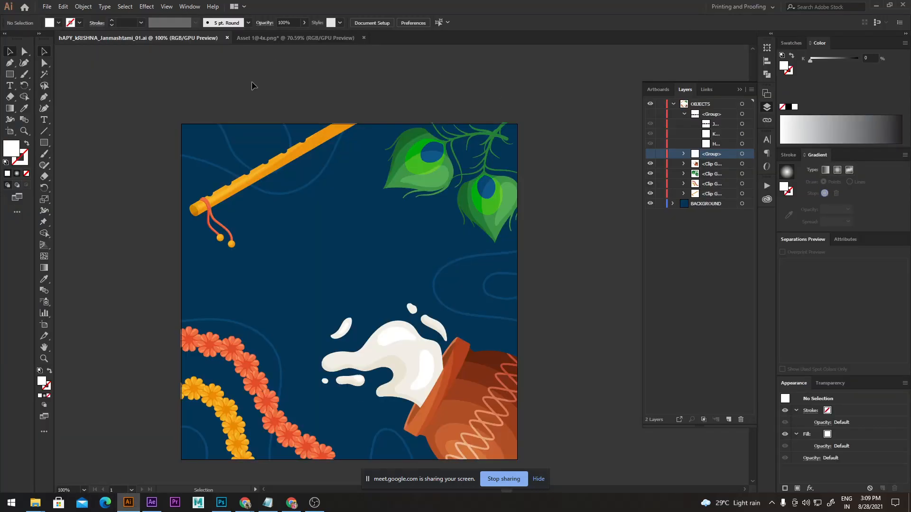
scroll(398, 318, "up", 1)
scroll(378, 280, "down", 2)
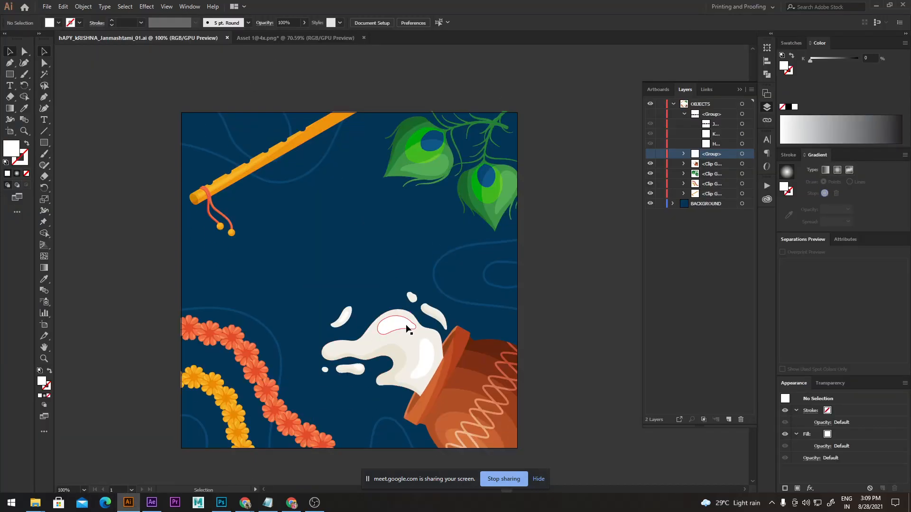
scroll(304, 156, "up", 3)
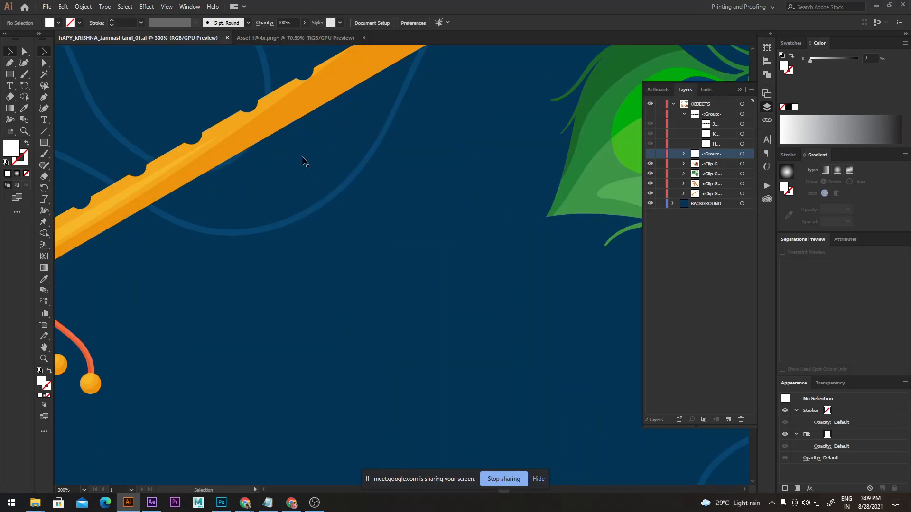
scroll(309, 166, "down", 3)
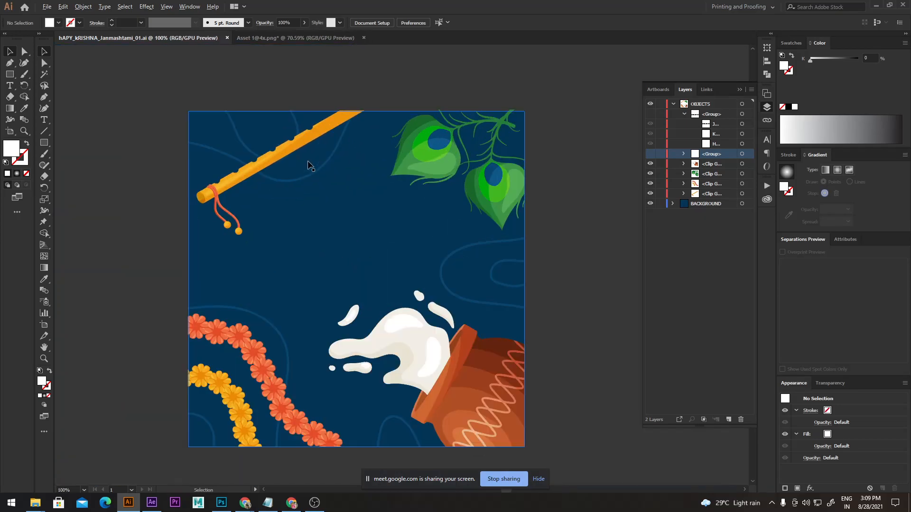
scroll(427, 161, "up", 2)
left_click(428, 167)
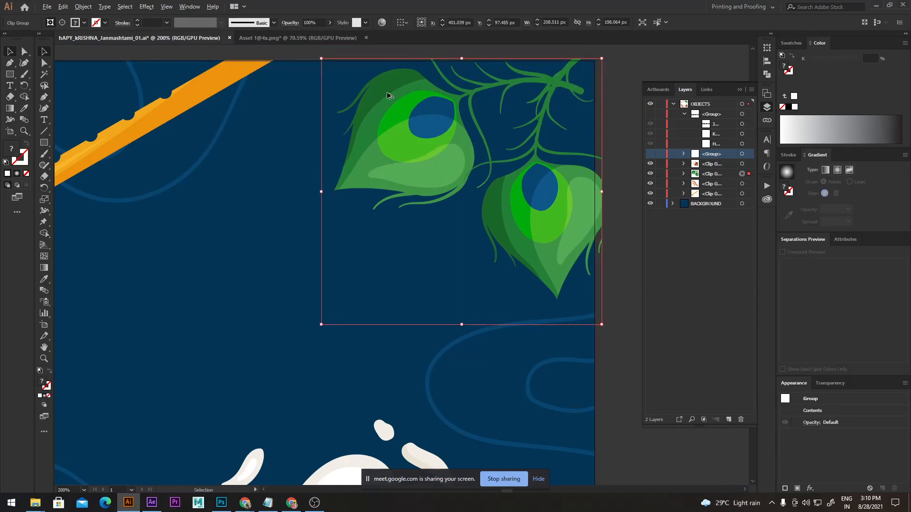
scroll(387, 96, "down", 2)
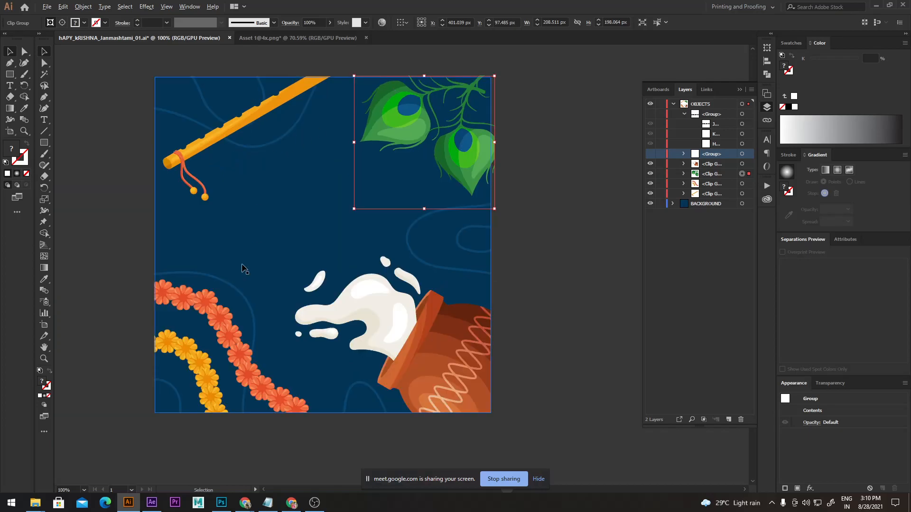
Inspect the orange garland's flower petals up close to check how sharp their vector edges are
scroll(194, 317, "up", 4)
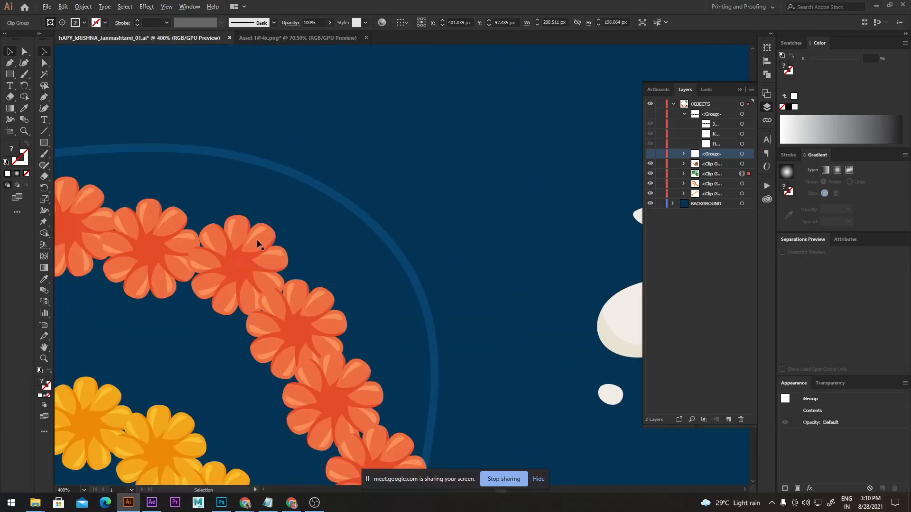
scroll(252, 244, "up", 6)
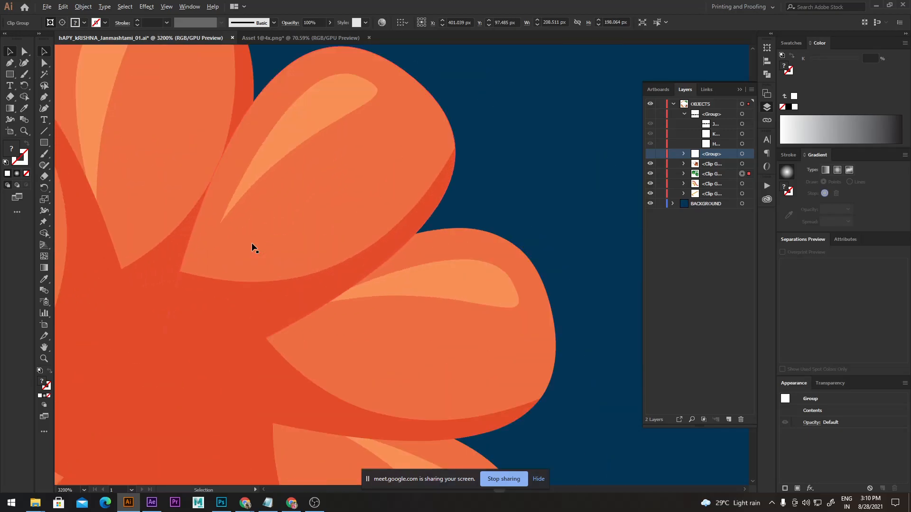
scroll(256, 175, "up", 6)
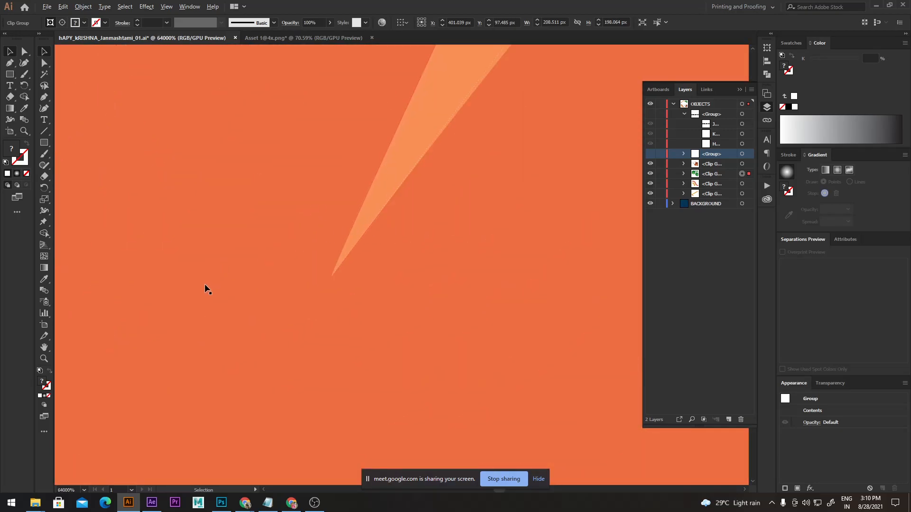
scroll(203, 283, "down", 4)
scroll(211, 259, "up", 4)
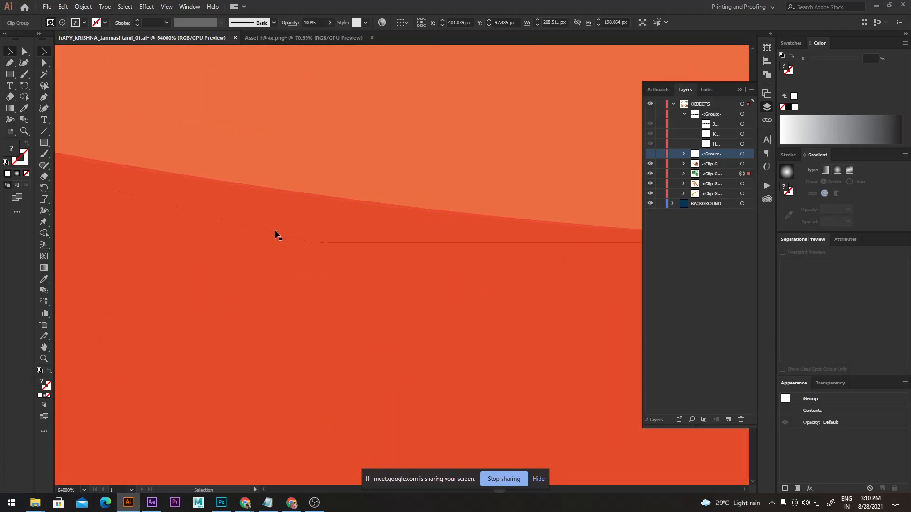
scroll(296, 264, "down", 8)
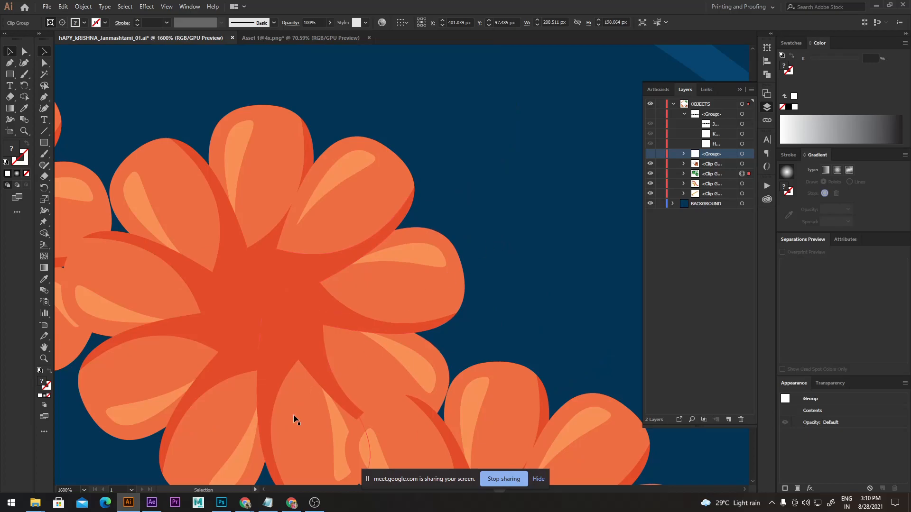
Return to the Photoshop poster and select the Happy text layer
left_click(221, 502)
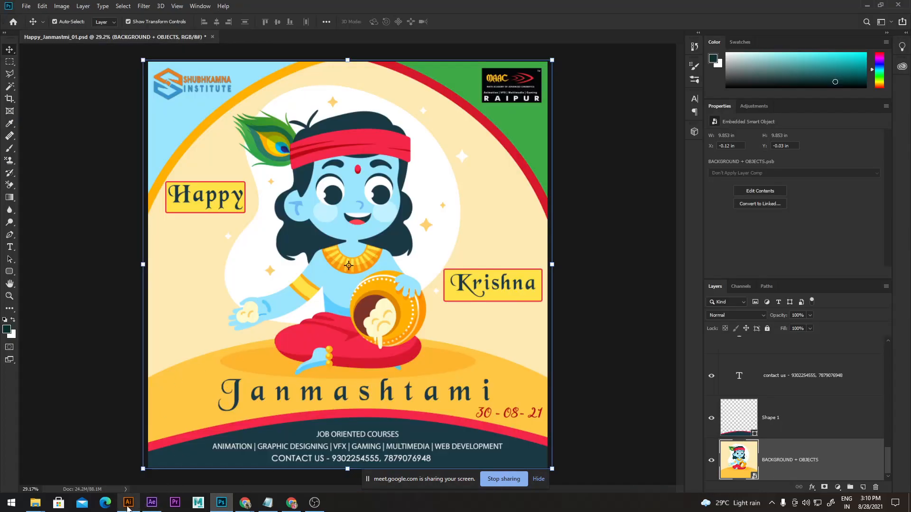
mouse_move(128, 503)
scroll(782, 411, "up", 5)
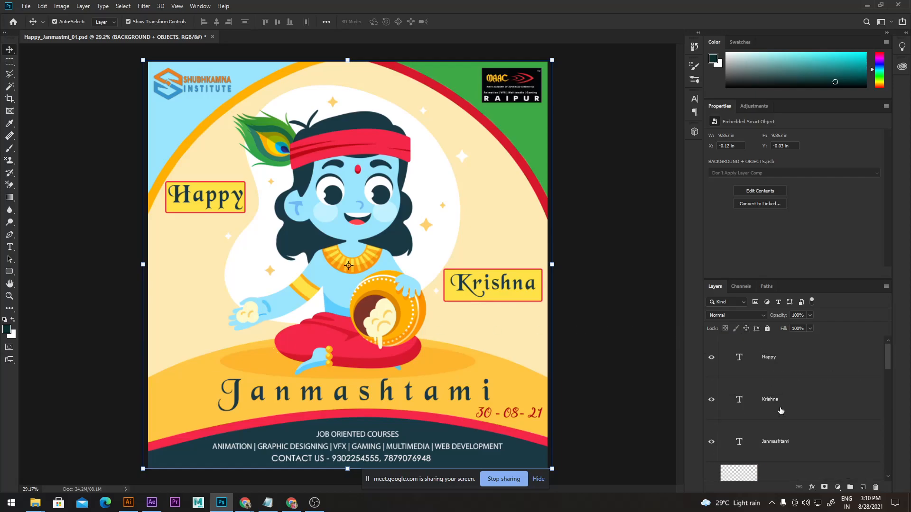
left_click(784, 363)
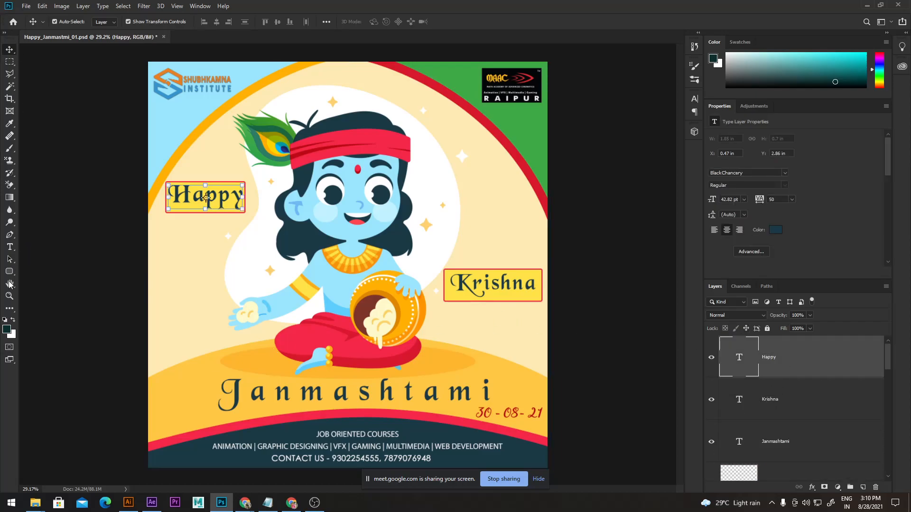
Draw a rounded rectangle about 549 by 495 px over Krishna's face and hide all other layers
left_click(8, 272)
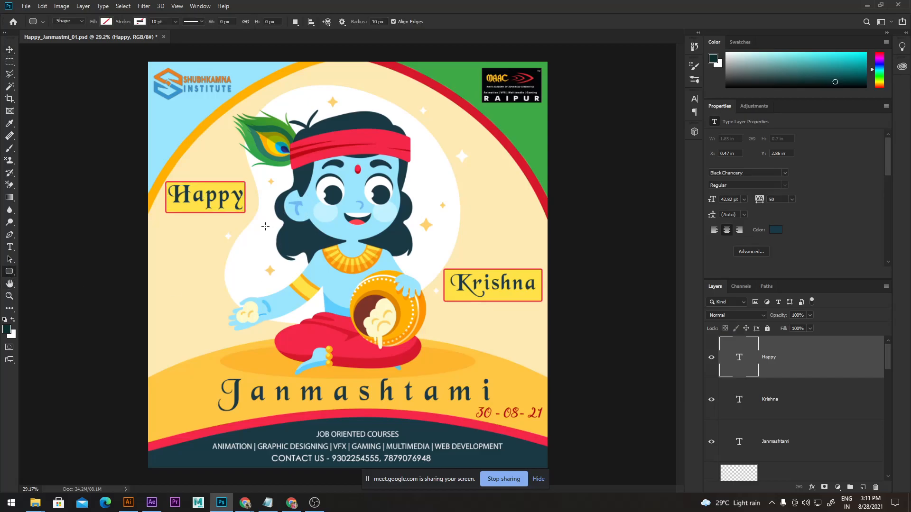
left_click_drag(318, 180, 394, 248)
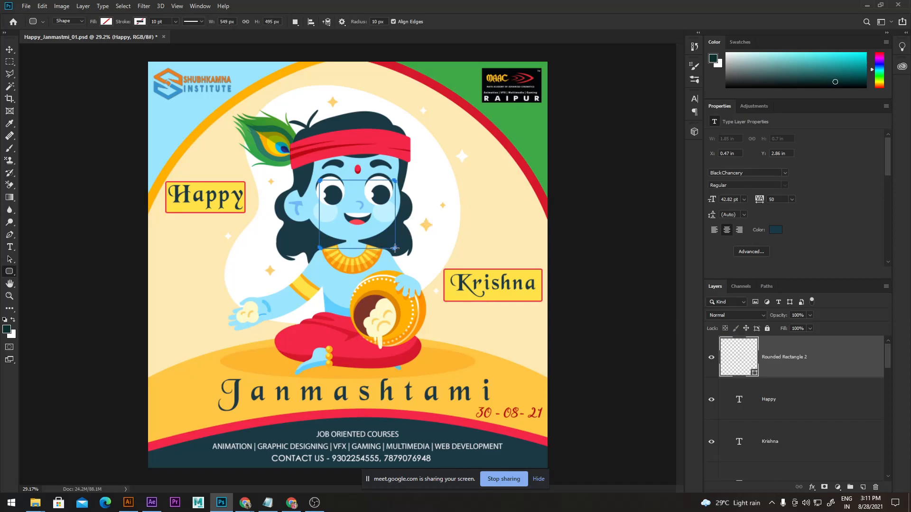
left_click(711, 359, "alt")
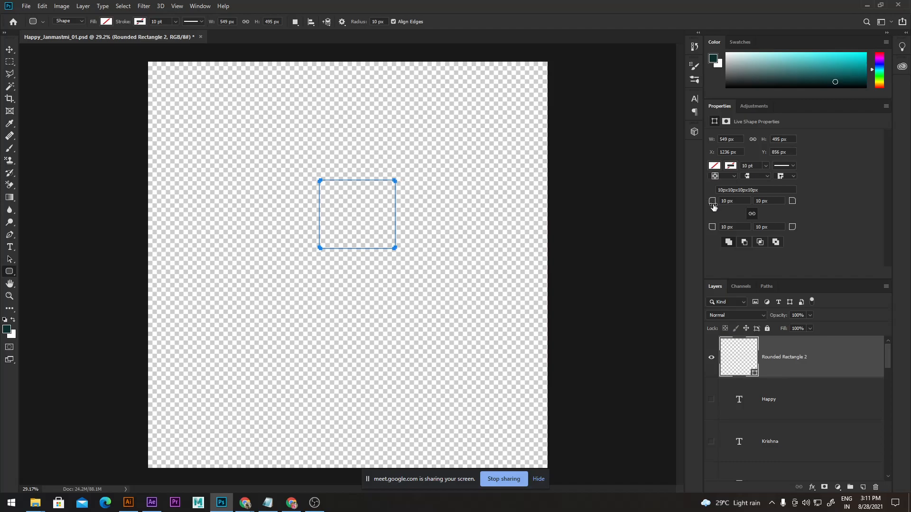
Set all four corner radii of the rounded rectangle to 175 px
left_click_drag(712, 204, 787, 226)
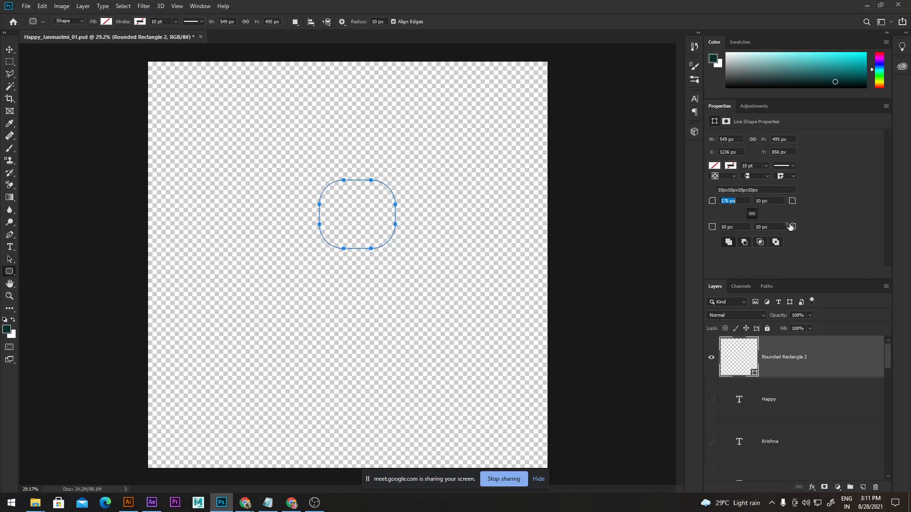
left_click(728, 200)
type("175")
key("Return")
left_click(733, 176)
left_click(729, 191)
left_click(756, 178)
left_click(756, 180)
left_click(793, 175)
left_click(781, 181)
Give the rounded rectangle a red fill and a yellow stroke from the recently used colors
left_click(715, 167)
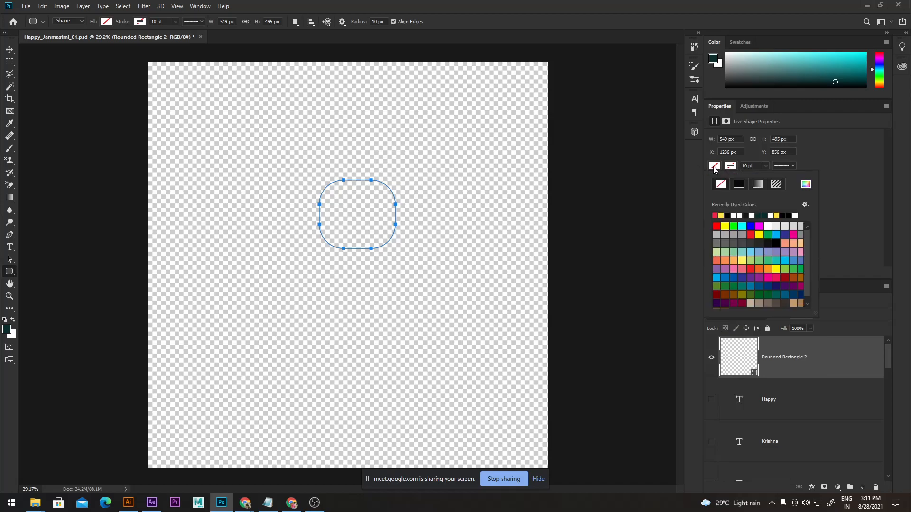
left_click(715, 216)
left_click(717, 165)
left_click(717, 165)
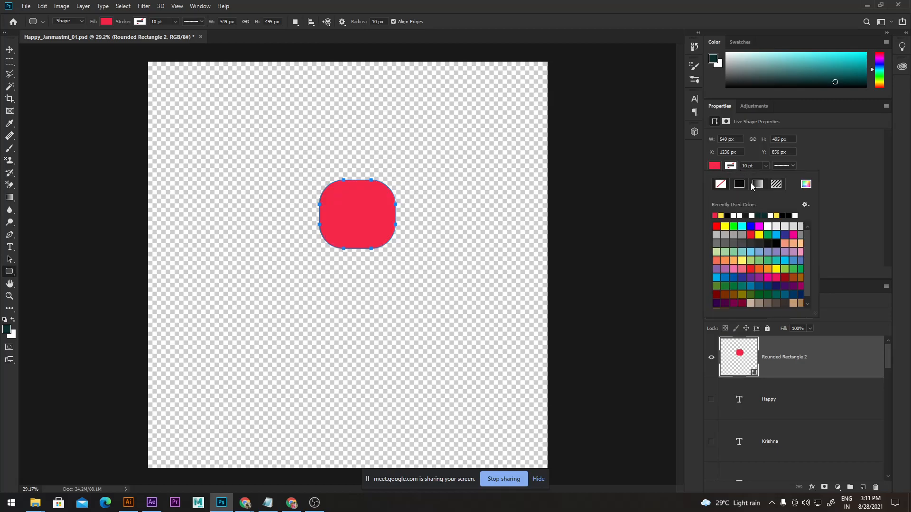
left_click(721, 215)
left_click(730, 168)
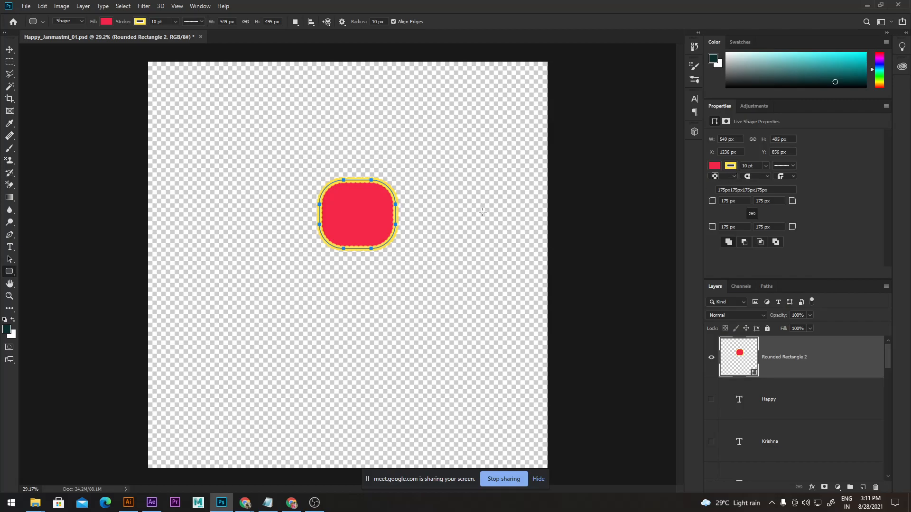
Try the dashed preset on the rounded rectangle's stroke, then apply the solid line preset
scroll(351, 193, "up", 5)
scroll(351, 192, "up", 1)
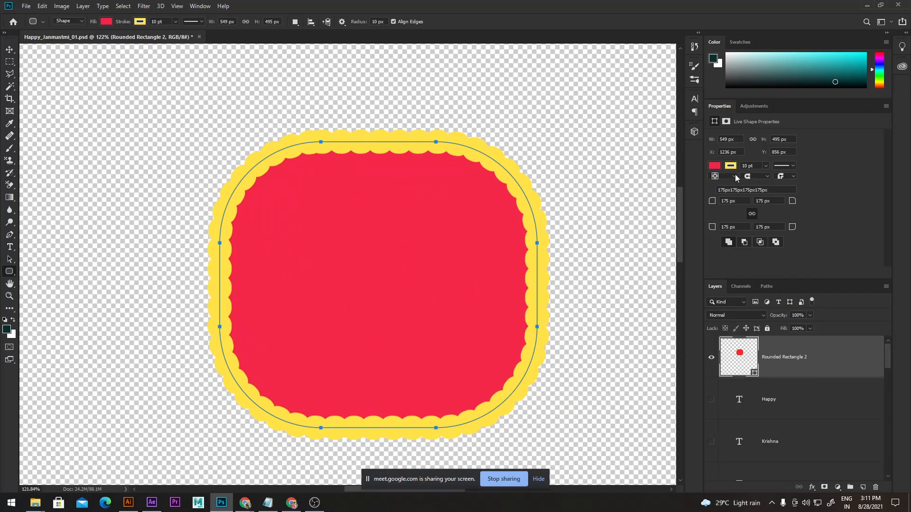
left_click(785, 166)
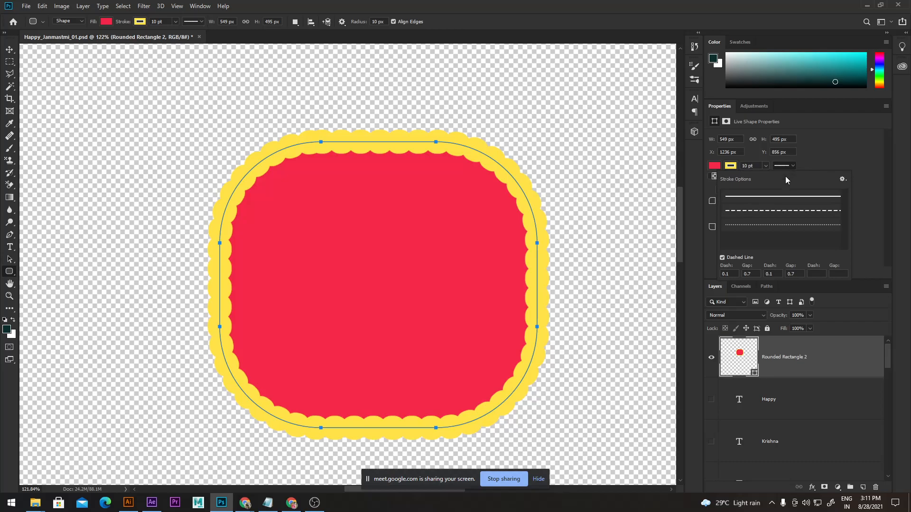
left_click(759, 211)
left_click(766, 197)
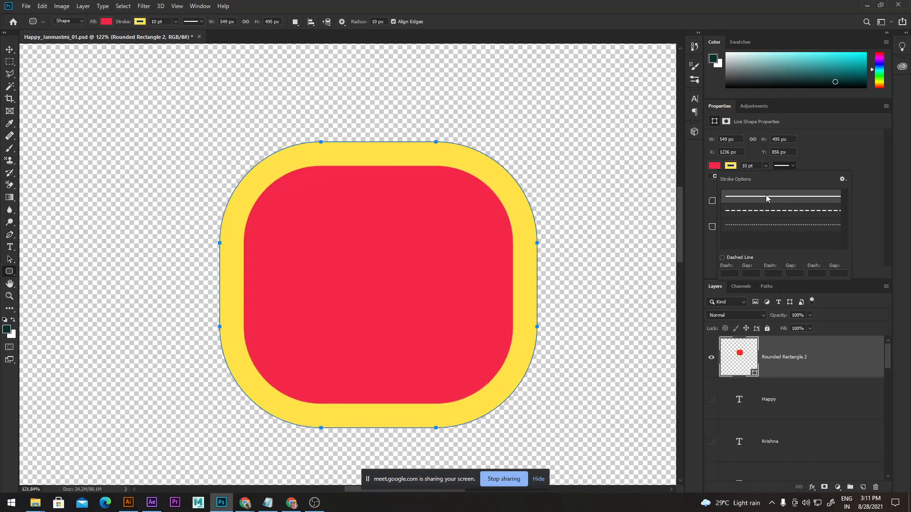
left_click(793, 167)
left_click(732, 178)
left_click(732, 179)
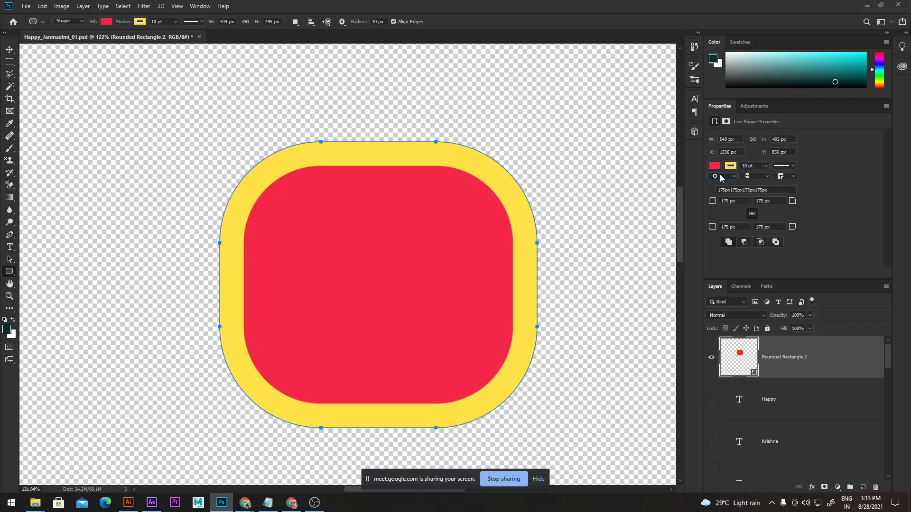
Set the rounded rectangle's stroke width to 5 pt and check the stroke options
left_click_drag(754, 166, 742, 165)
type("5")
key("Return")
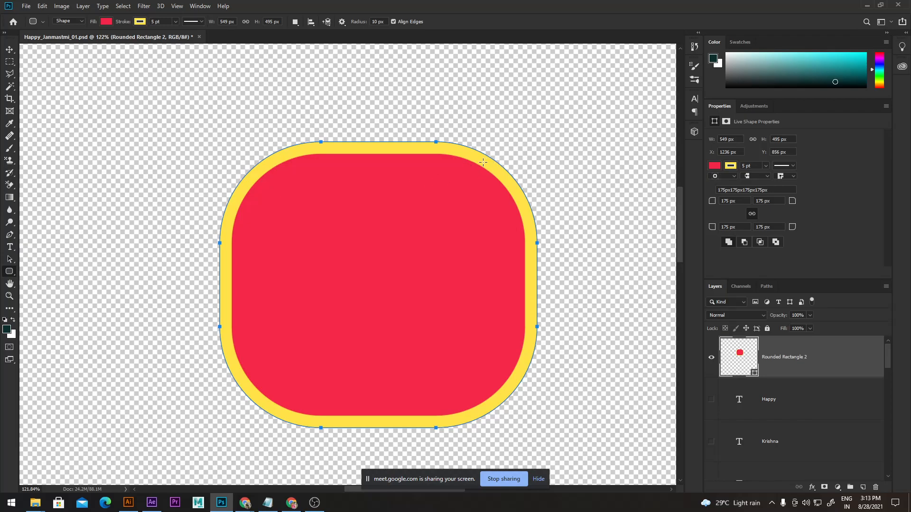
left_click(733, 176)
left_click(732, 180)
left_click(200, 21)
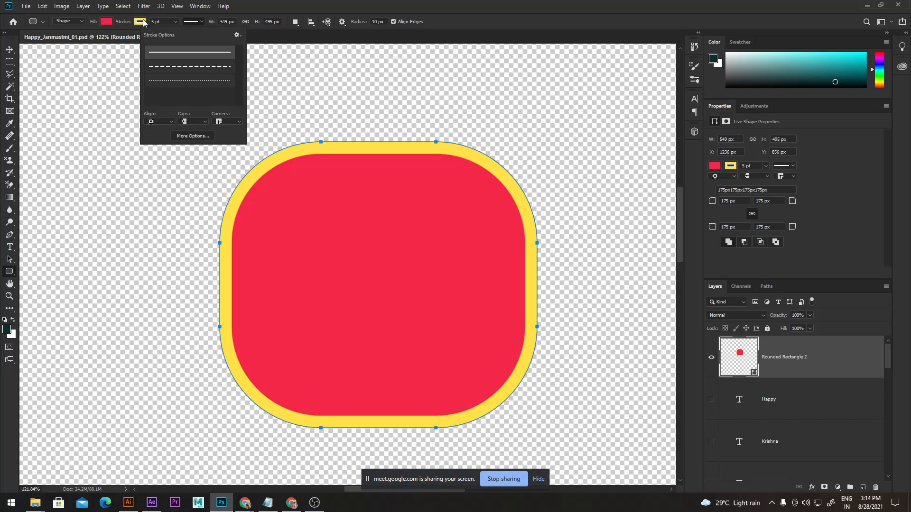
Compare centered and outside stroke alignment on the rounded rectangle and set it to centered
left_click(729, 177)
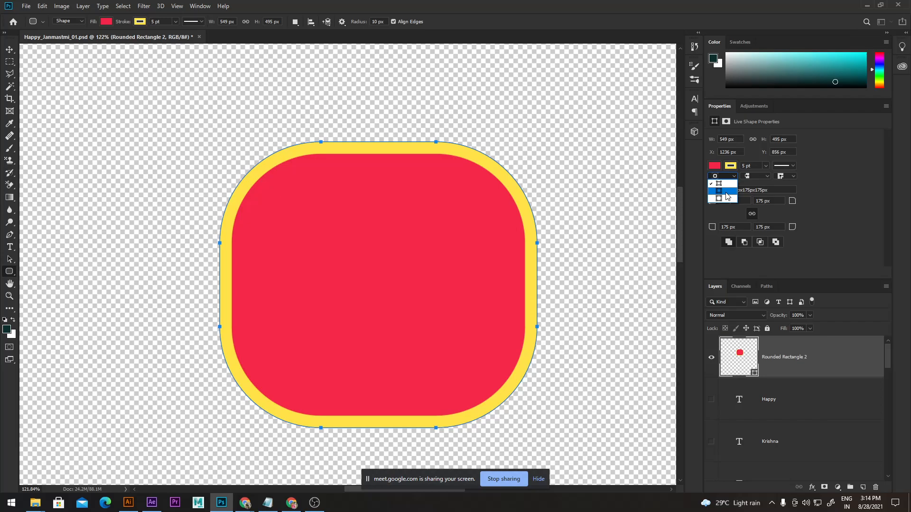
left_click(726, 191)
left_click(733, 178)
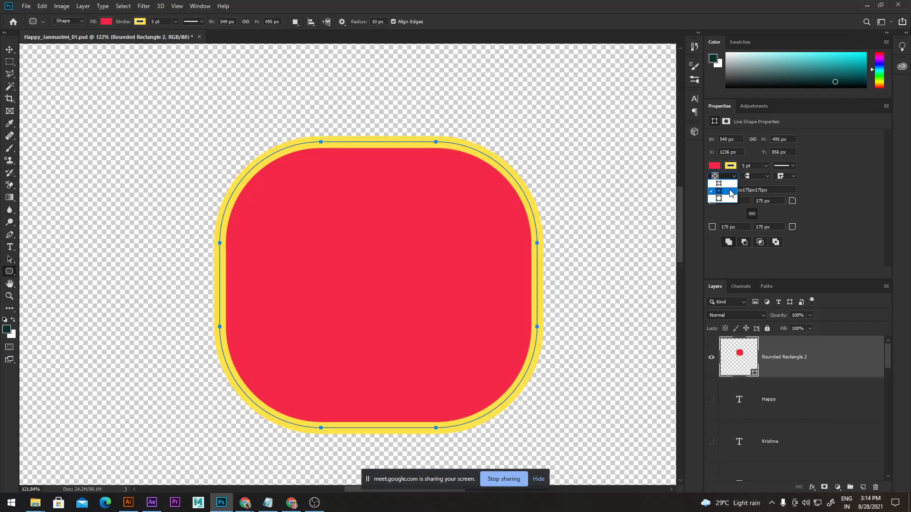
left_click(731, 198)
left_click(730, 178)
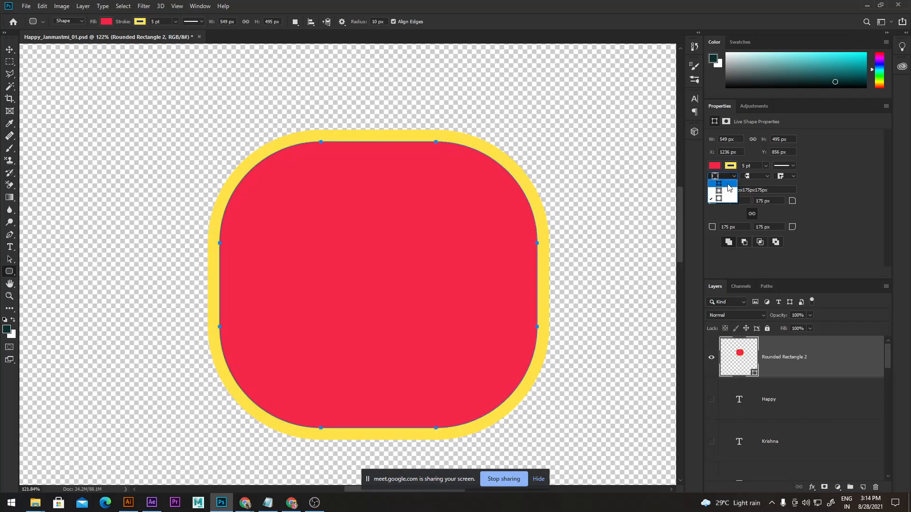
left_click(726, 190)
Set the rounded rectangle's stroke to round caps and round corners
left_click(755, 176)
left_click(753, 190)
left_click(788, 176)
left_click(783, 187)
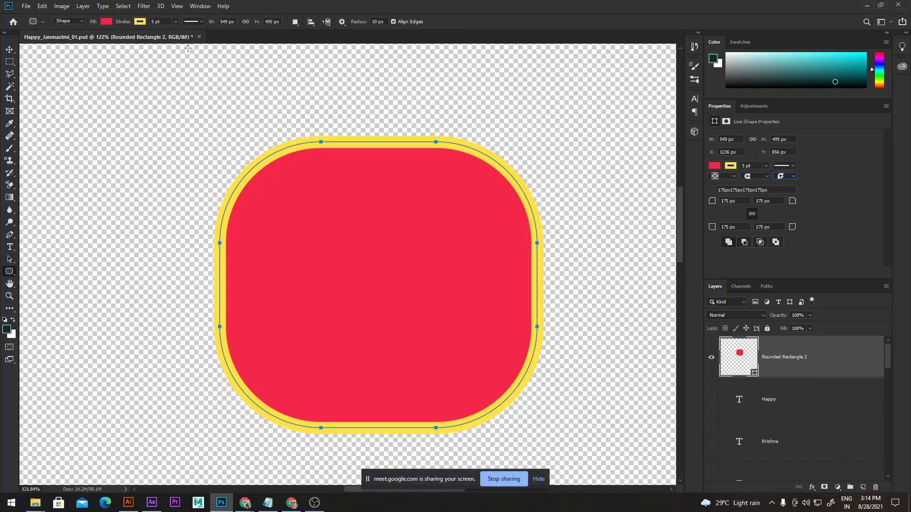
Add a Bevel & Emboss effect to the Rounded Rectangle 2 layer
key("v")
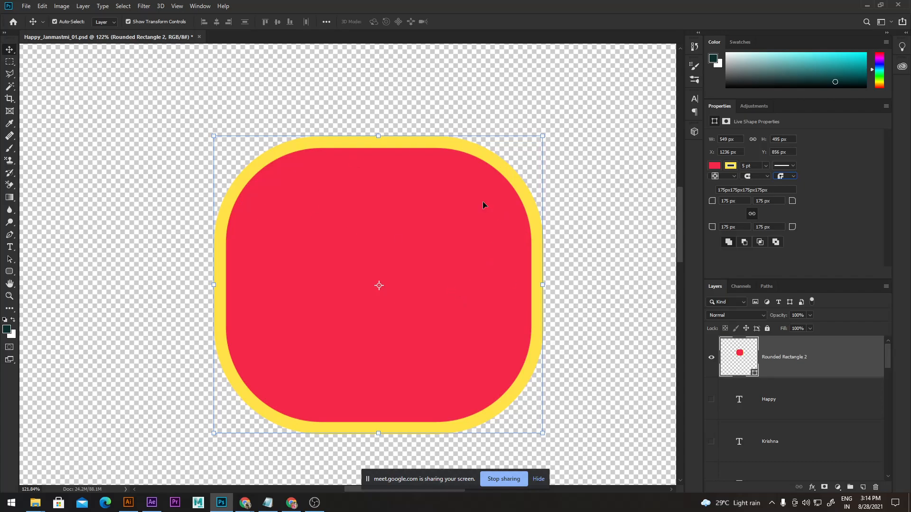
left_click(811, 487)
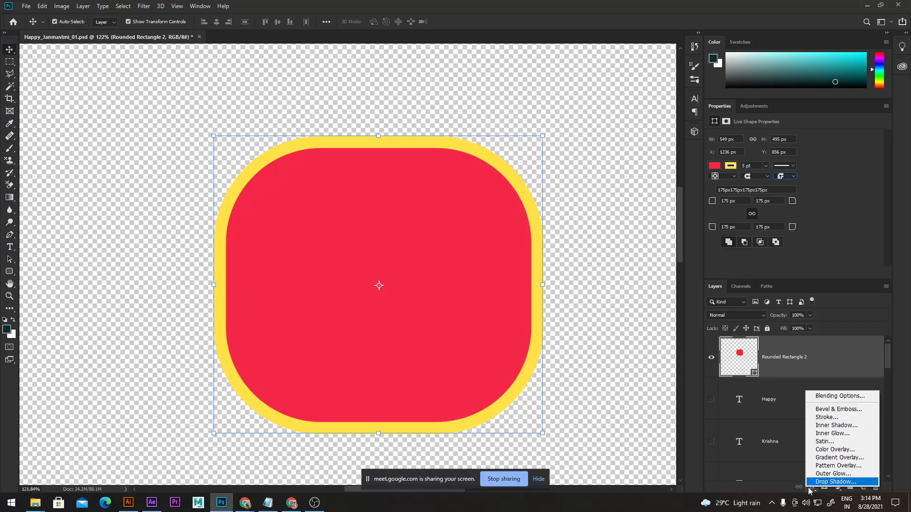
left_click(838, 410)
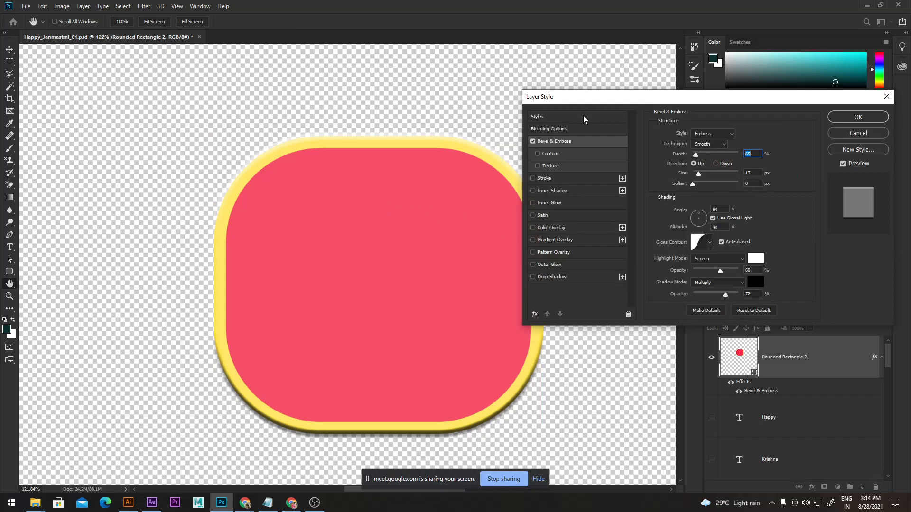
left_click_drag(587, 101, 611, 134)
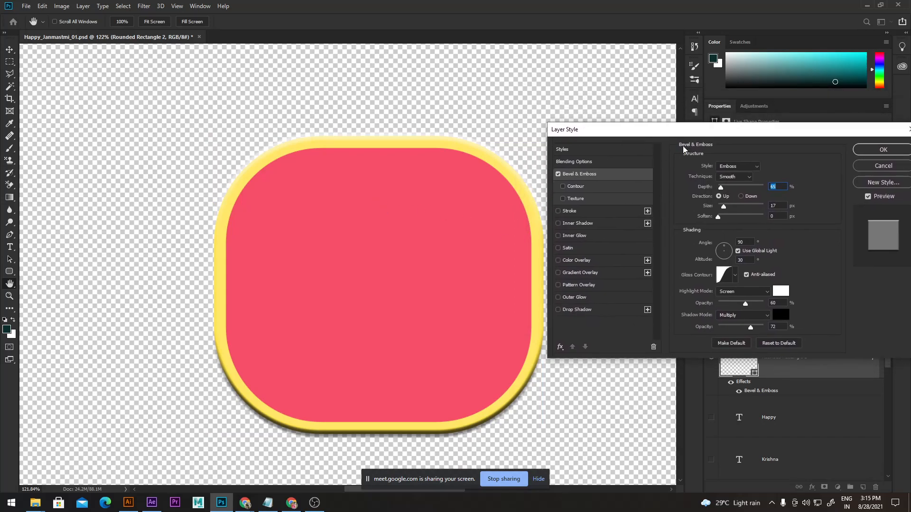
Compare the Outer Bevel and Inner Bevel styles, trying a linear gloss contour, and set the bevel style to Emboss
left_click(756, 167)
left_click(733, 168)
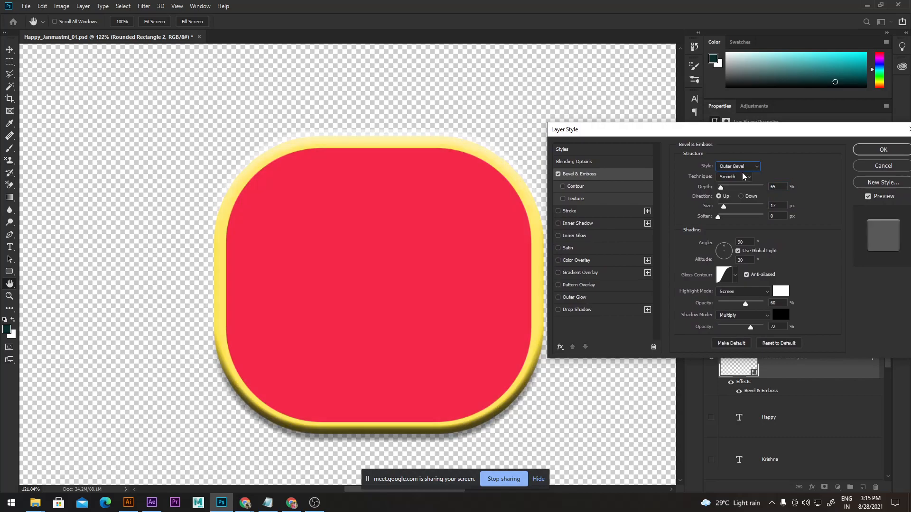
left_click(748, 167)
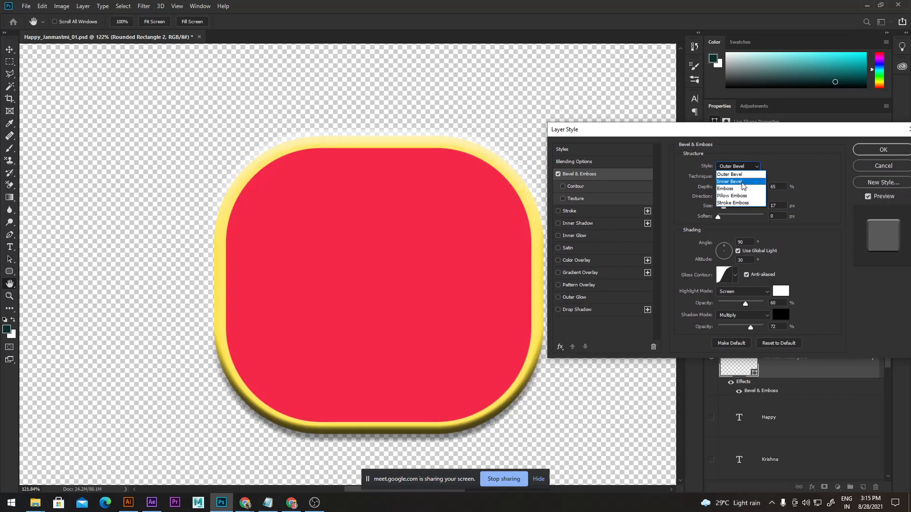
left_click(743, 186)
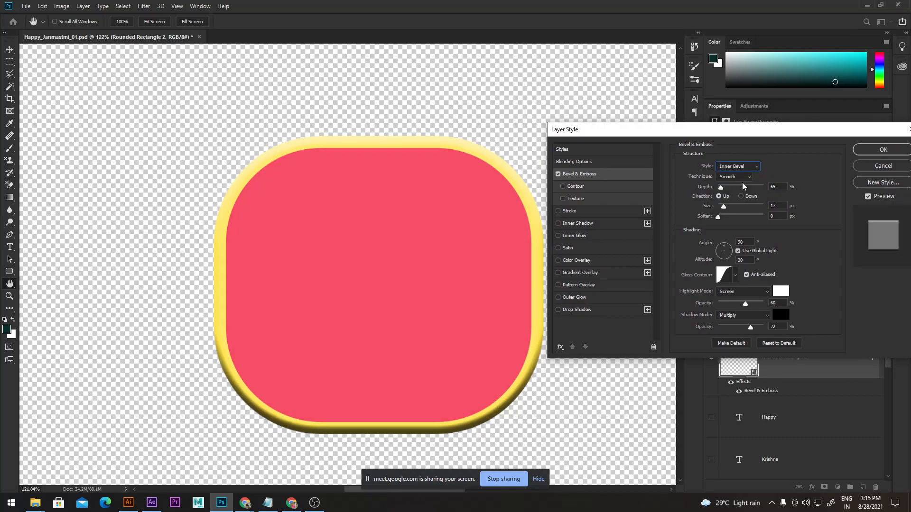
left_click(735, 274)
left_click(677, 297)
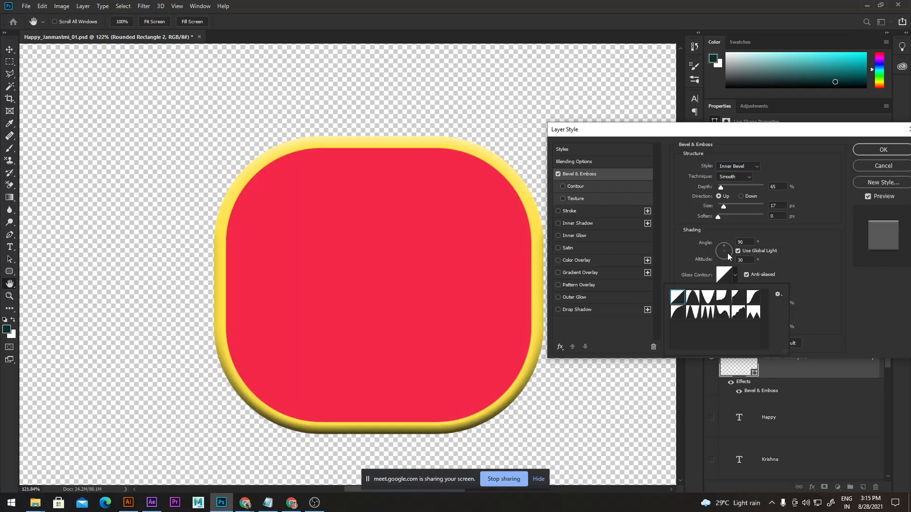
left_click(747, 167)
left_click(748, 194)
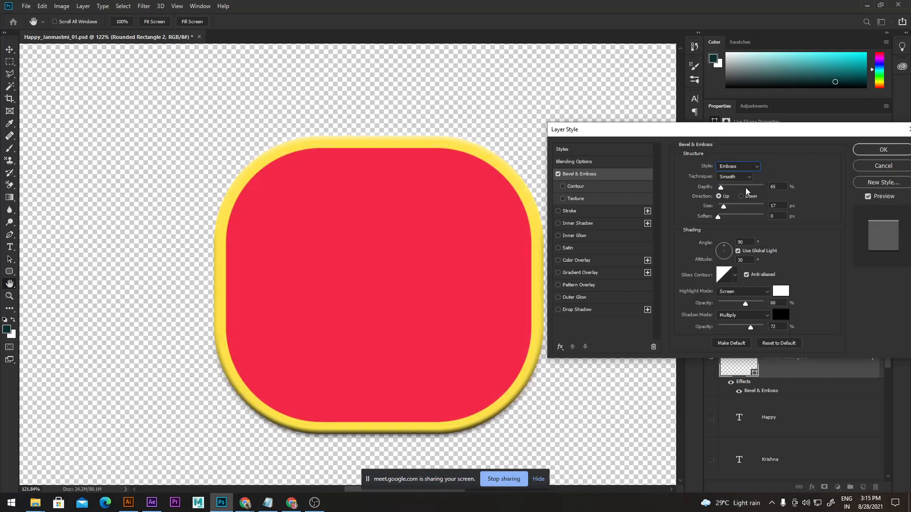
Try the Chisel Hard and Chisel Soft techniques on the bevel and set the technique back to Smooth
left_click(743, 177)
left_click(737, 184)
left_click(748, 177)
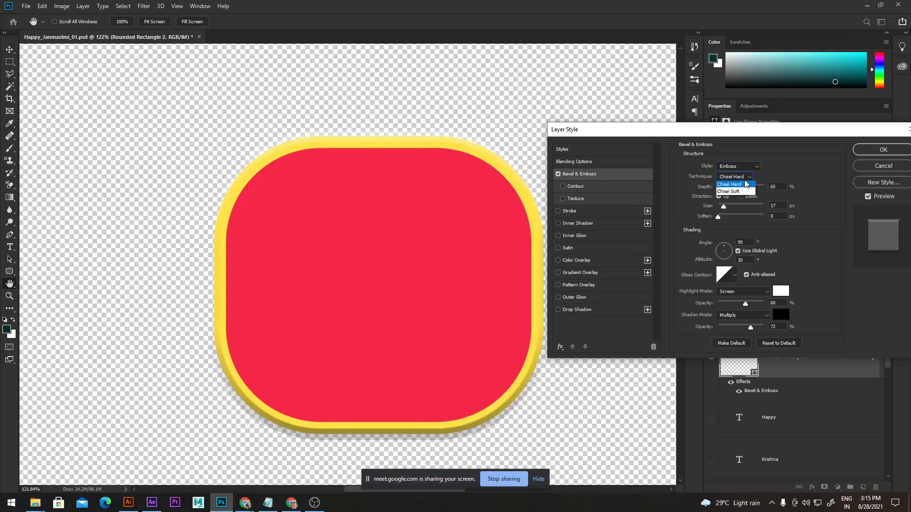
left_click(743, 200)
left_click(739, 178)
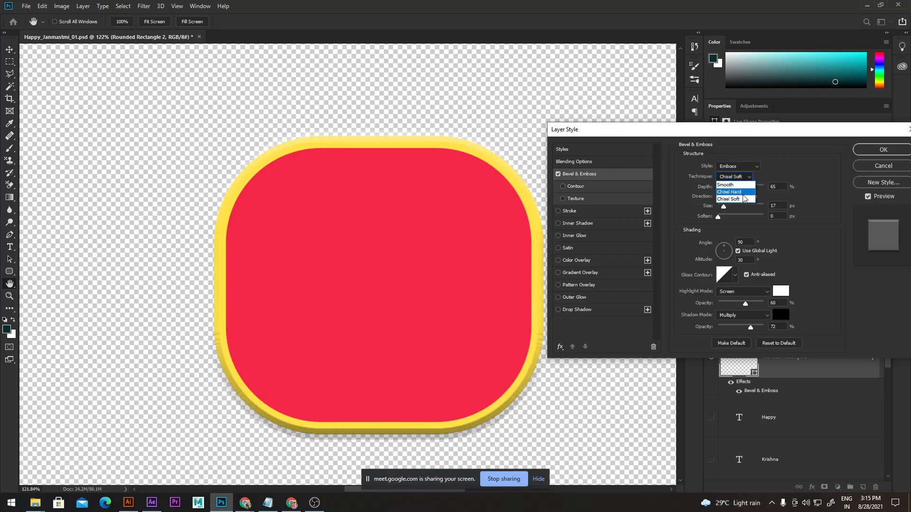
left_click(743, 185)
Set the bevel's depth to 1000%, size to 109 px and soften to 16 px, comparing the Down direction before choosing Up
left_click_drag(722, 188, 771, 195)
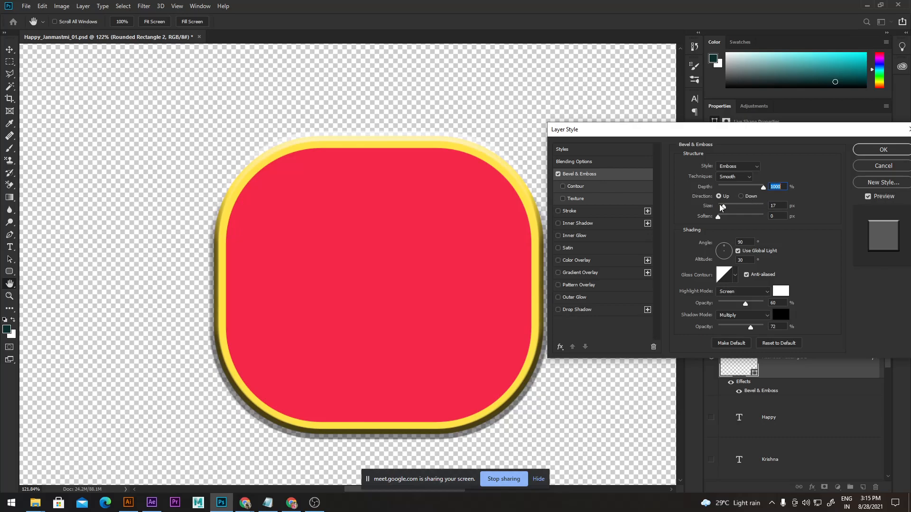
left_click(741, 197)
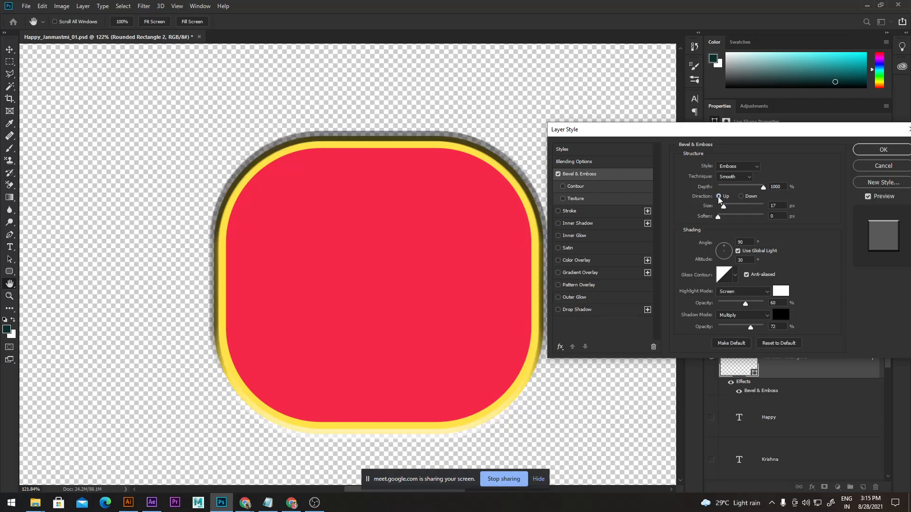
left_click(718, 196)
left_click_drag(724, 206, 783, 218)
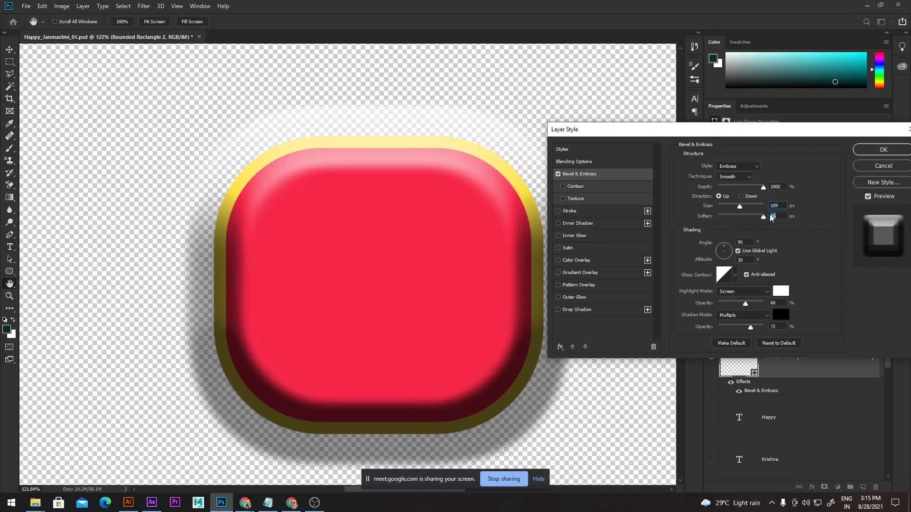
Preview the gloss contour presets on the bevel one after another, including Cove - Deep
left_click(736, 274)
left_click(693, 298)
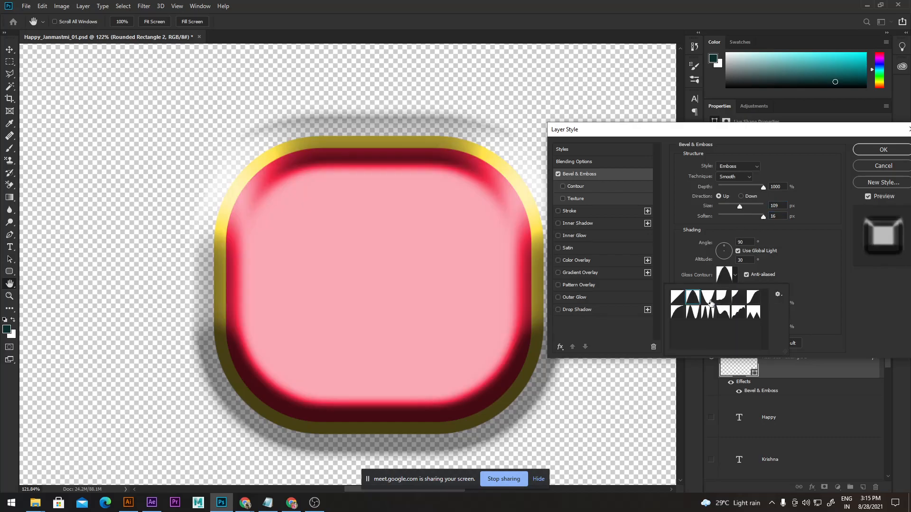
left_click(709, 301)
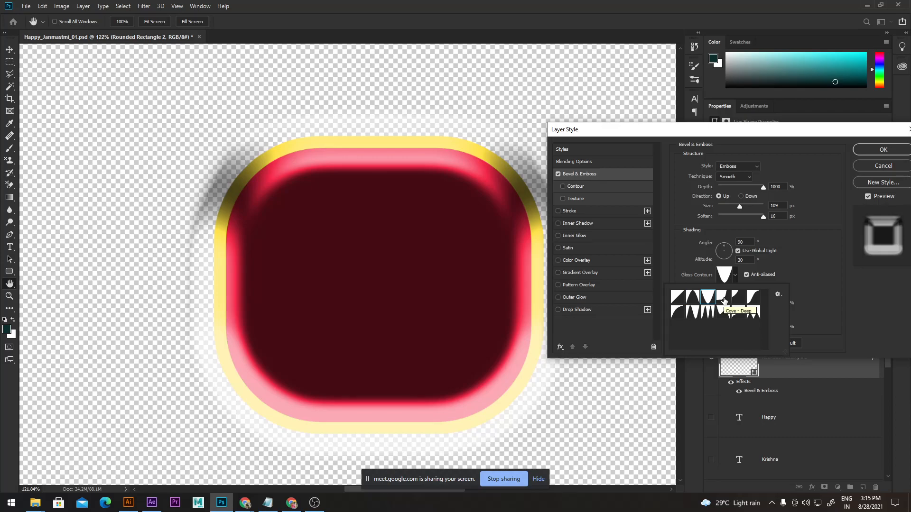
left_click(723, 299)
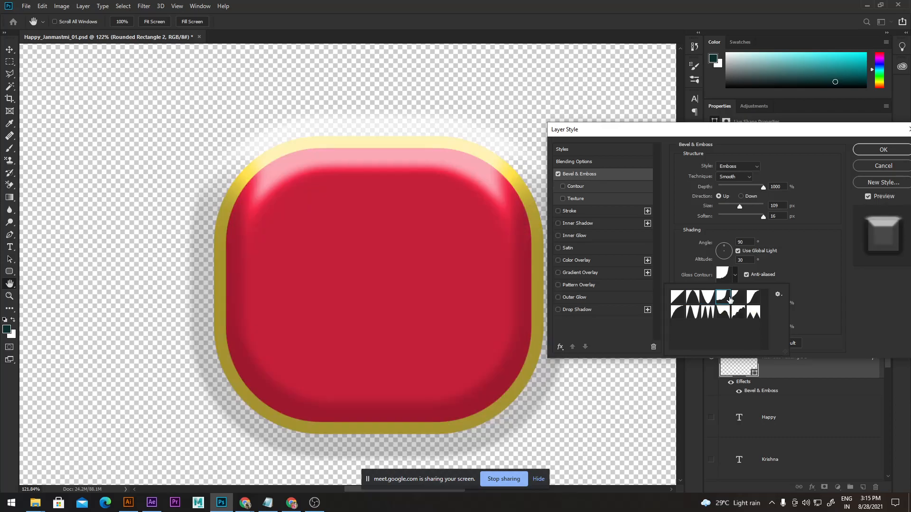
left_click(754, 298)
left_click(742, 298)
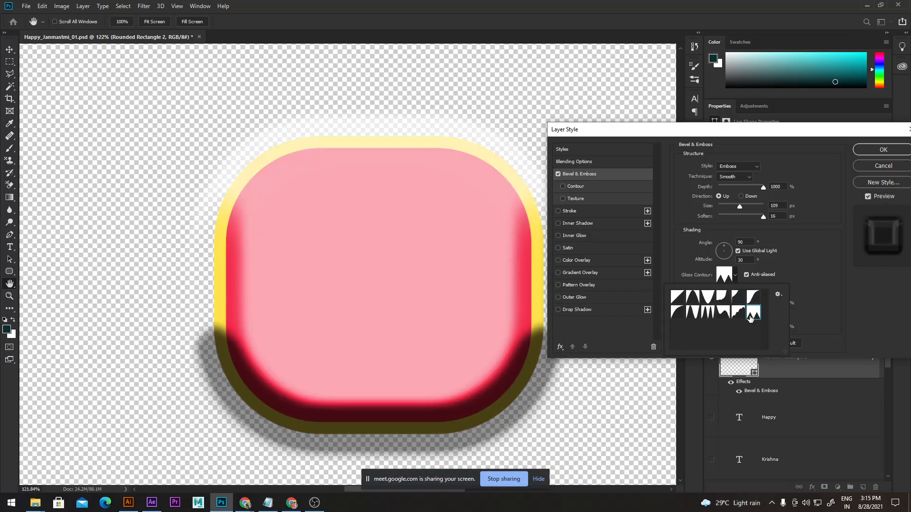
left_click(752, 313)
left_click(737, 313)
left_click(722, 312)
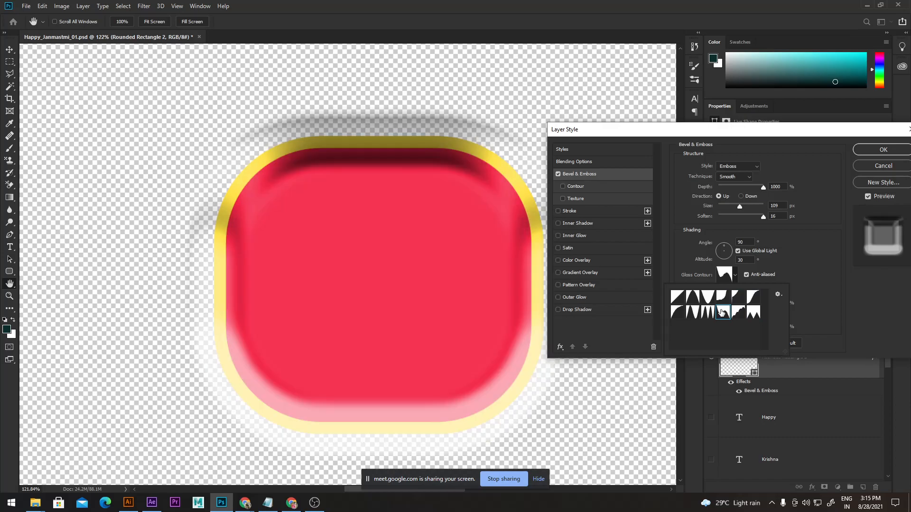
left_click(704, 312)
left_click(692, 312)
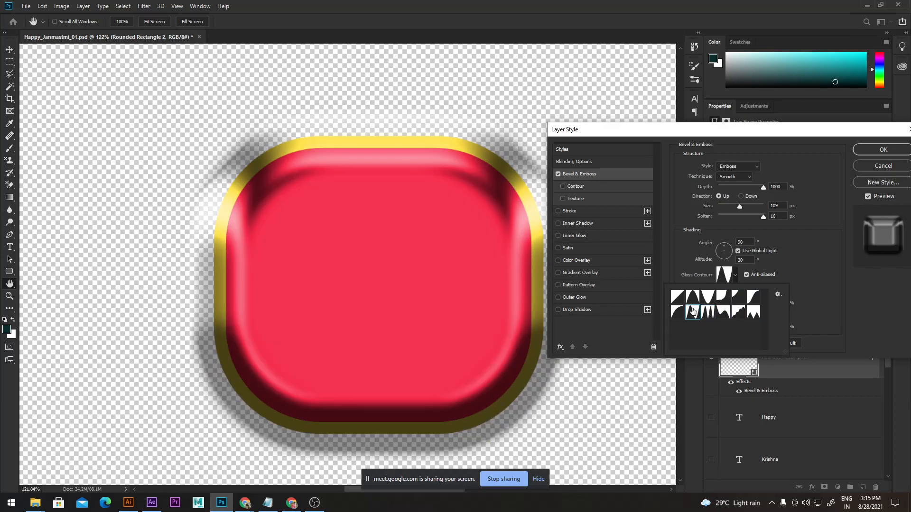
left_click(678, 312)
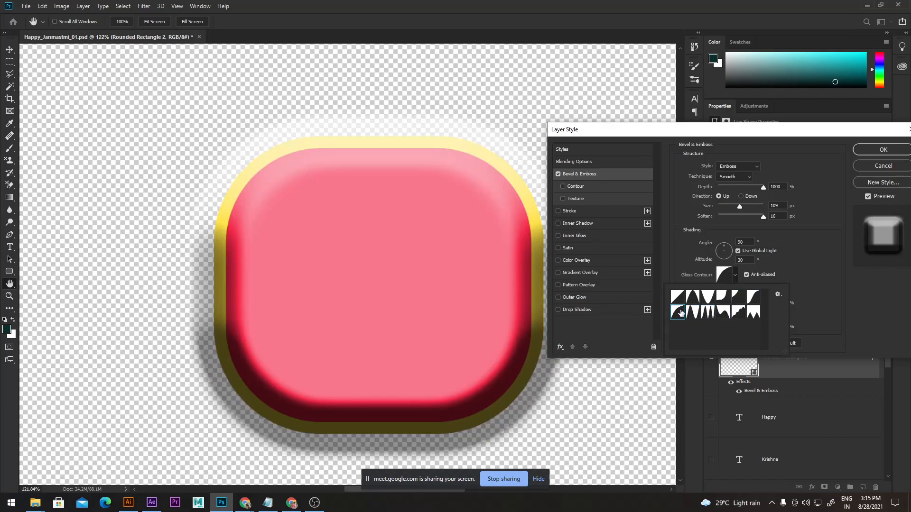
Compare a few more gloss contours and apply the ring-shaped preset to the bevel
left_click(693, 312)
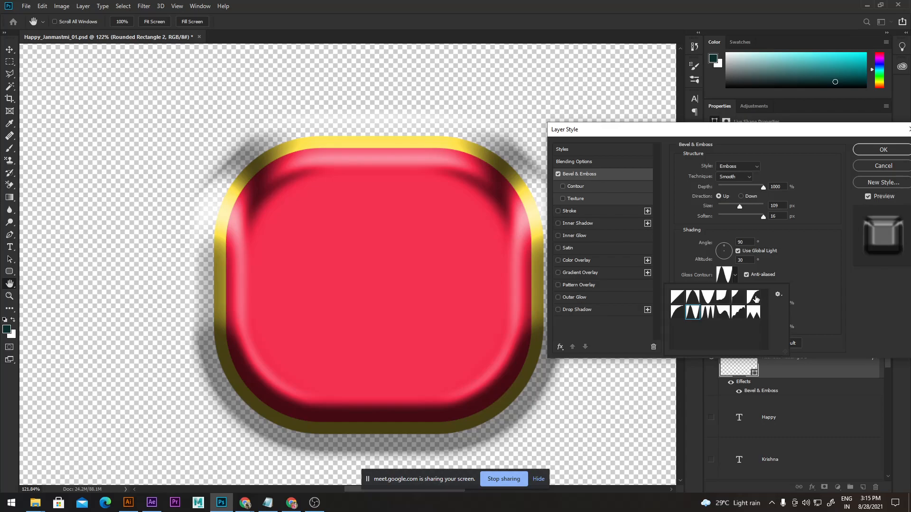
left_click(755, 300)
left_click(724, 300)
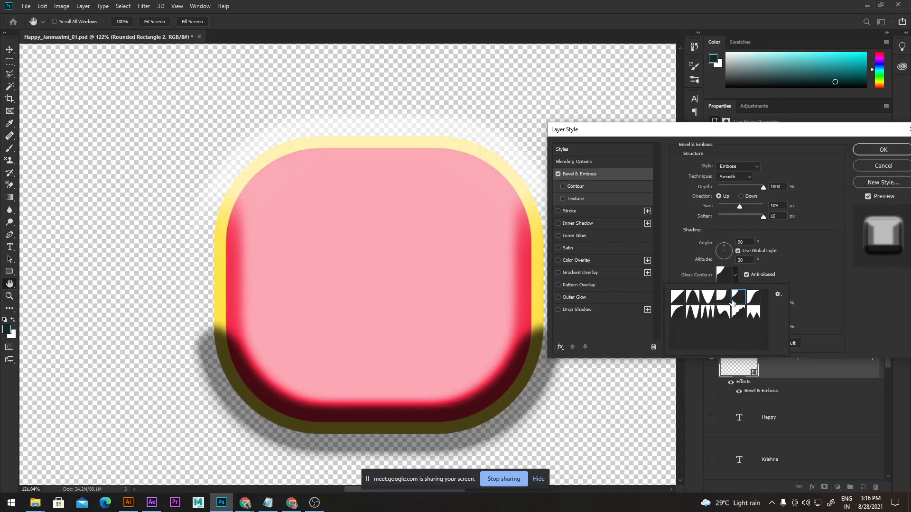
left_click(697, 311)
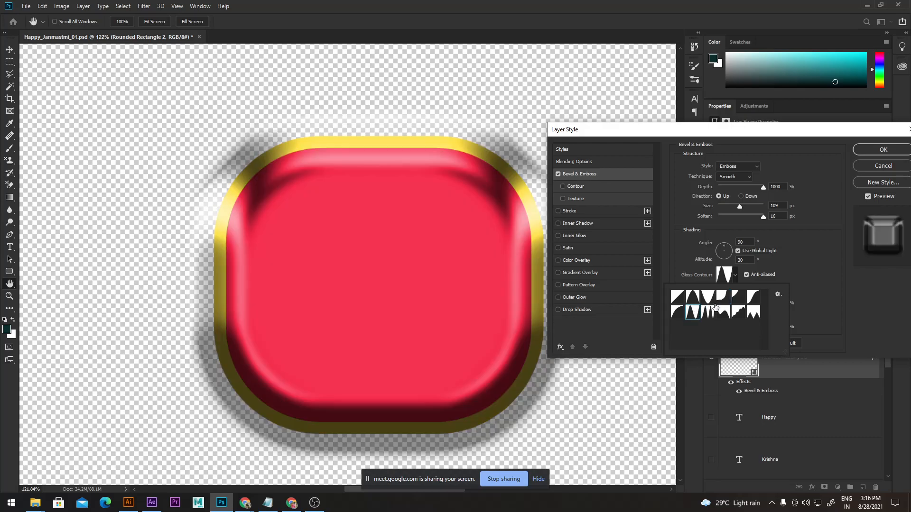
left_click(736, 278)
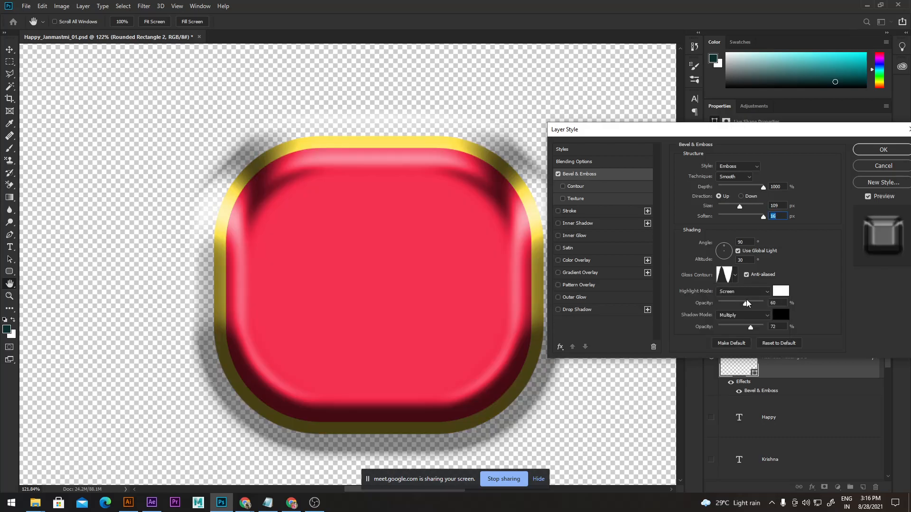
Set the bevel's highlight opacity to 35% and its shadow opacity to 0%, and apply the layer style
left_click_drag(746, 301, 788, 310)
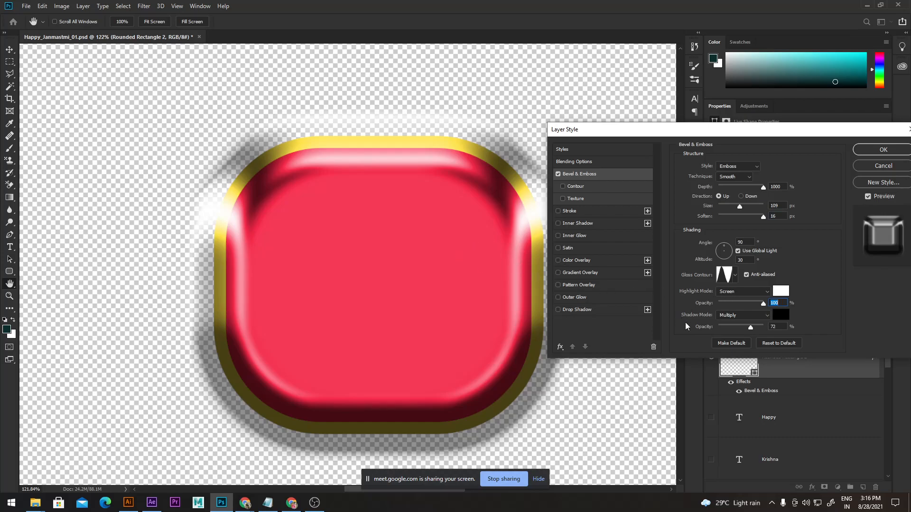
left_click_drag(753, 328, 694, 327)
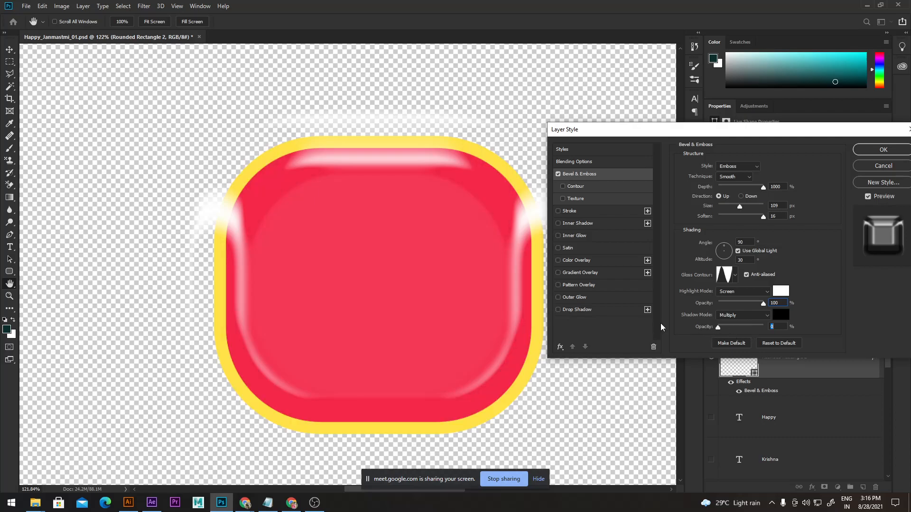
left_click_drag(718, 328, 663, 325)
left_click_drag(763, 303, 732, 302)
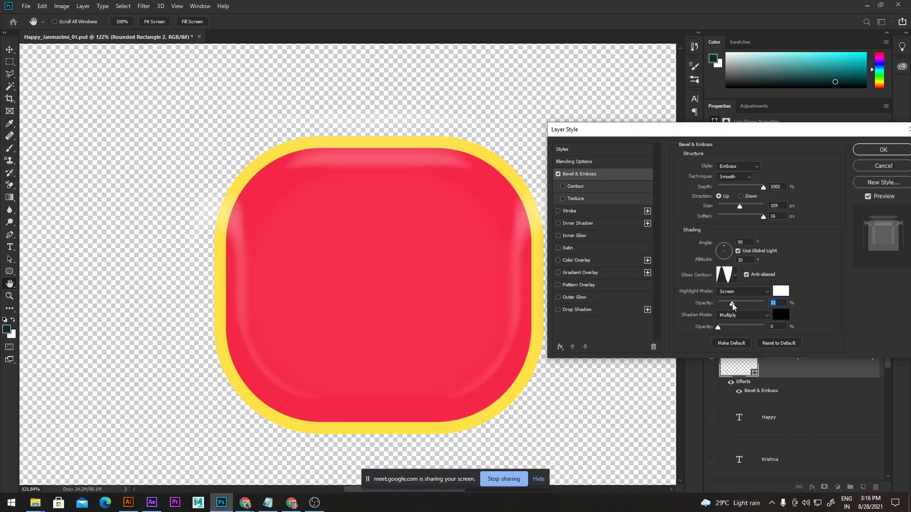
key("Return")
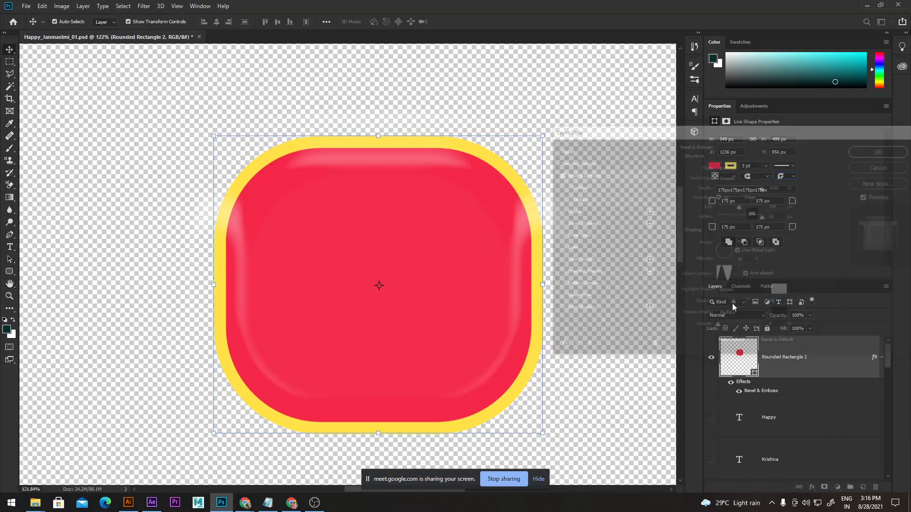
Reopen the rectangle's Bevel & Emboss effect and raise its shadow opacity
double_click(767, 392)
left_click(761, 325)
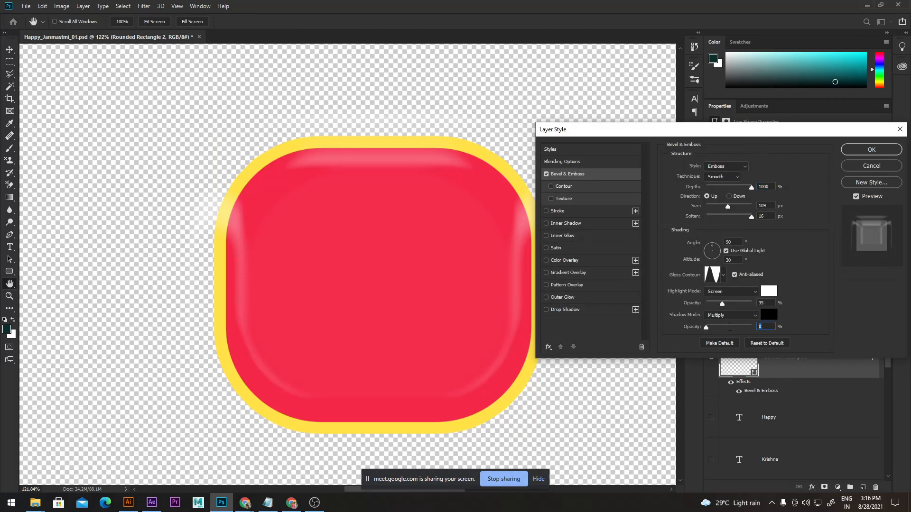
type("100")
key("Return")
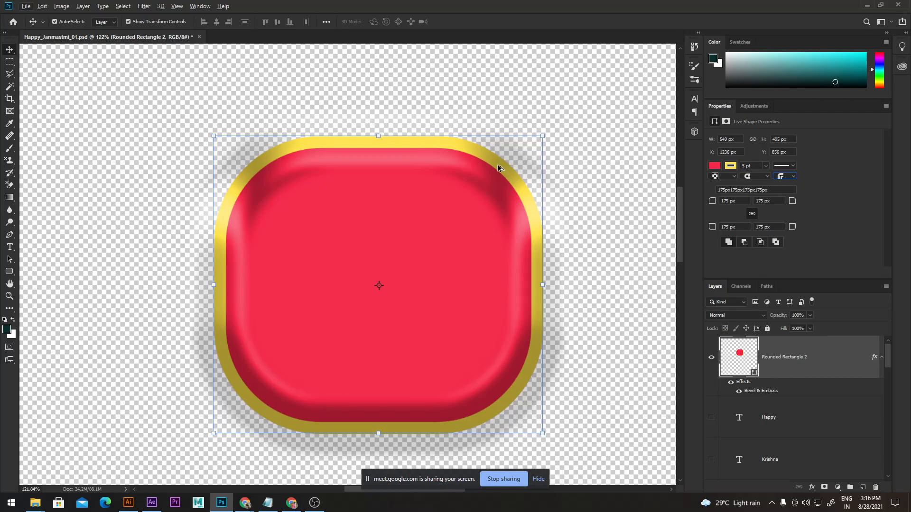
Transform the rounded rectangle into a tall capsule at 54.93% width and 210.93% height, and move it near the canvas centre
left_click_drag(545, 183, 465, 238)
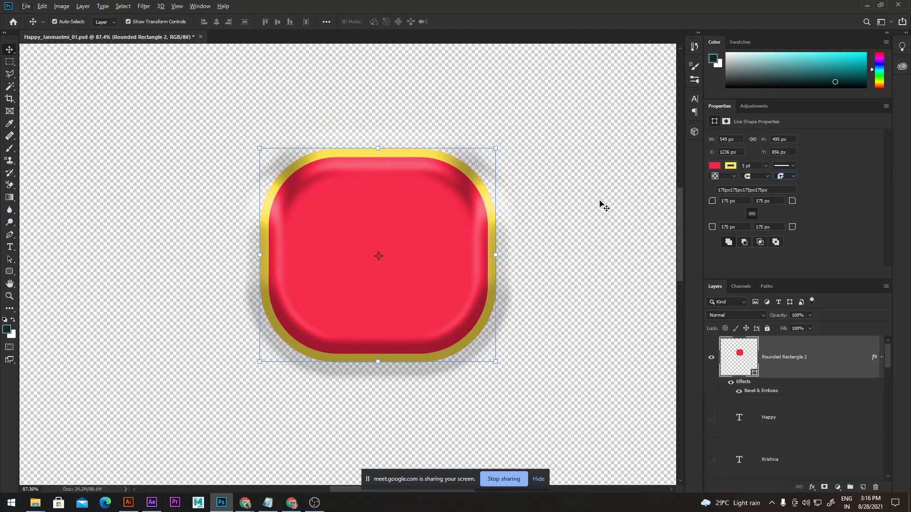
left_click_drag(600, 199, 546, 205)
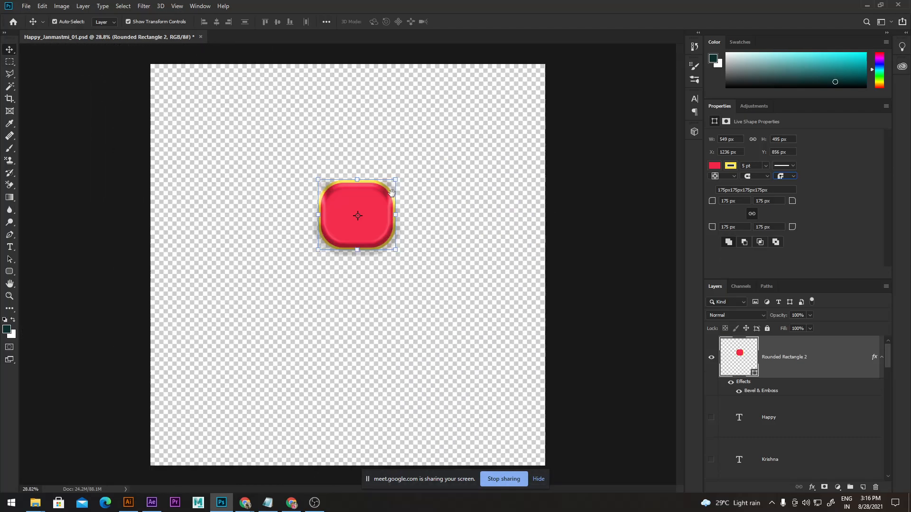
left_click_drag(352, 206, 388, 171)
key("ctrl+t")
left_click_drag(370, 216, 370, 294)
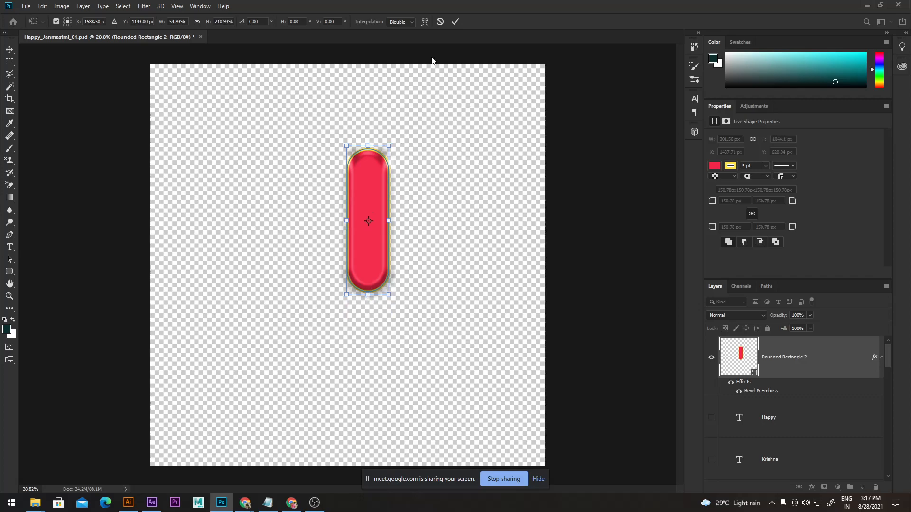
left_click(455, 21)
left_click_drag(371, 214, 357, 242)
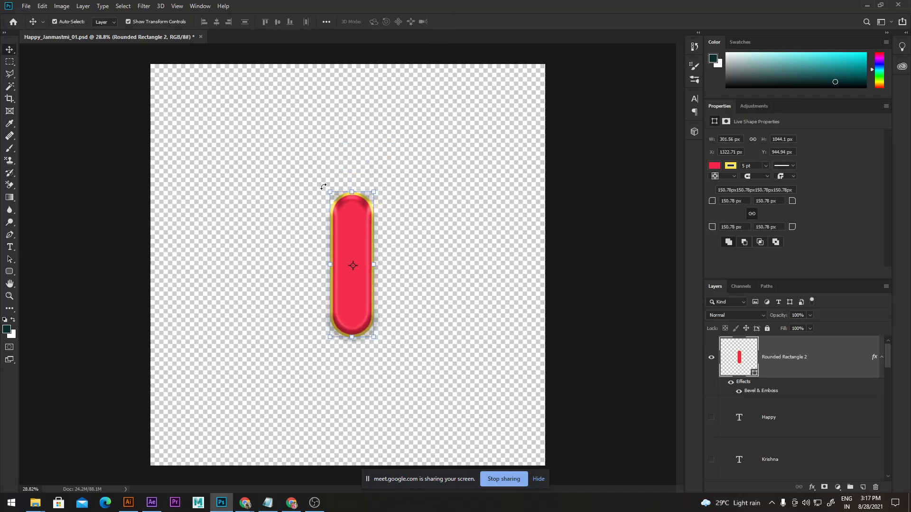
Hide the transform controls and move the capsule up to about X 1438 px, Y 621 px
left_click(128, 22)
scroll(402, 203, "up", 3)
scroll(349, 171, "down", 1)
scroll(425, 237, "up", 3)
scroll(424, 235, "down", 3)
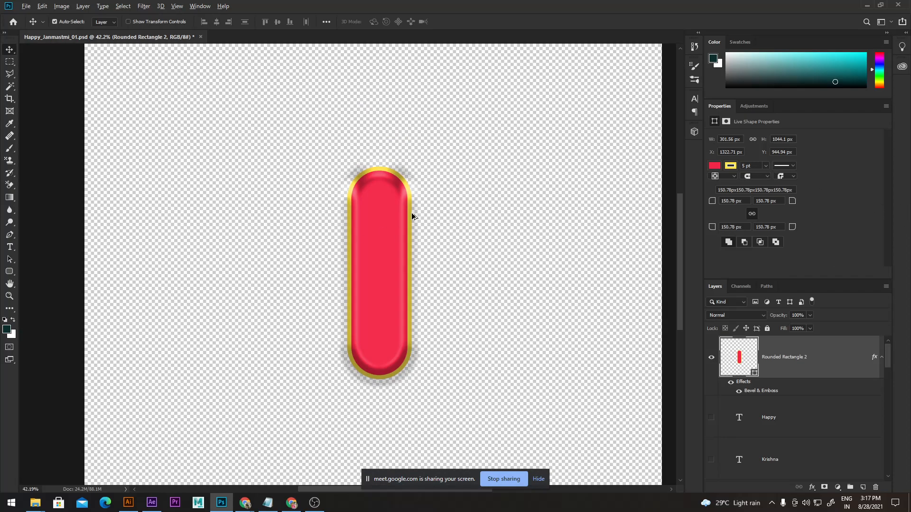
scroll(411, 215, "down", 3)
scroll(349, 246, "up", 3)
left_click_drag(336, 260, 339, 185)
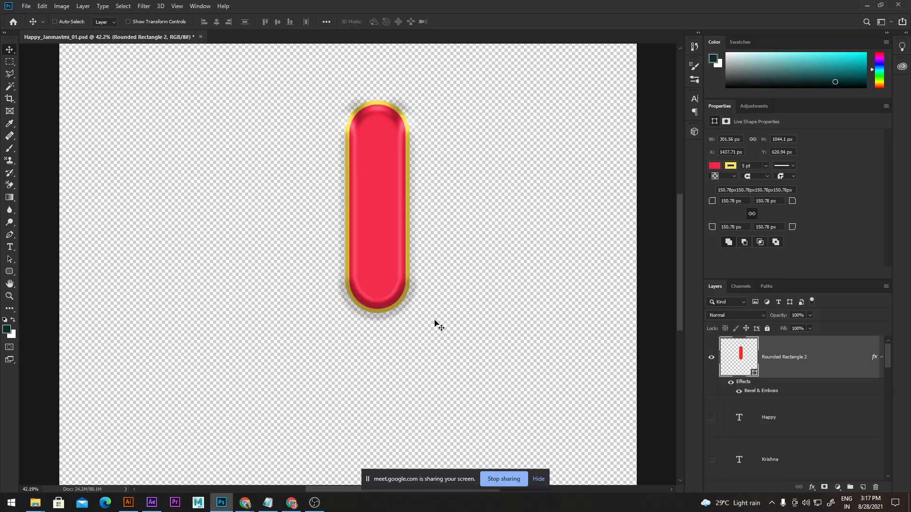
Add a Stroke effect to the capsule layer with 54 px size and Outside position
left_click(814, 489)
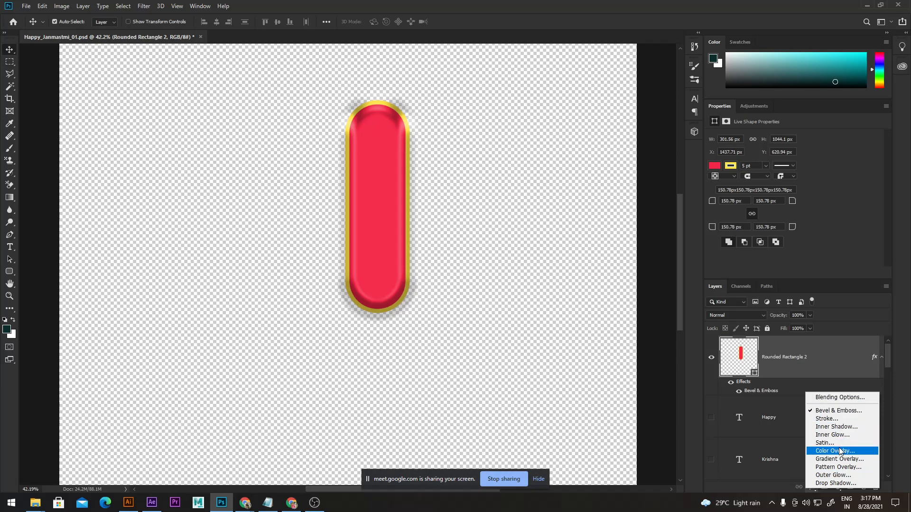
left_click(844, 417)
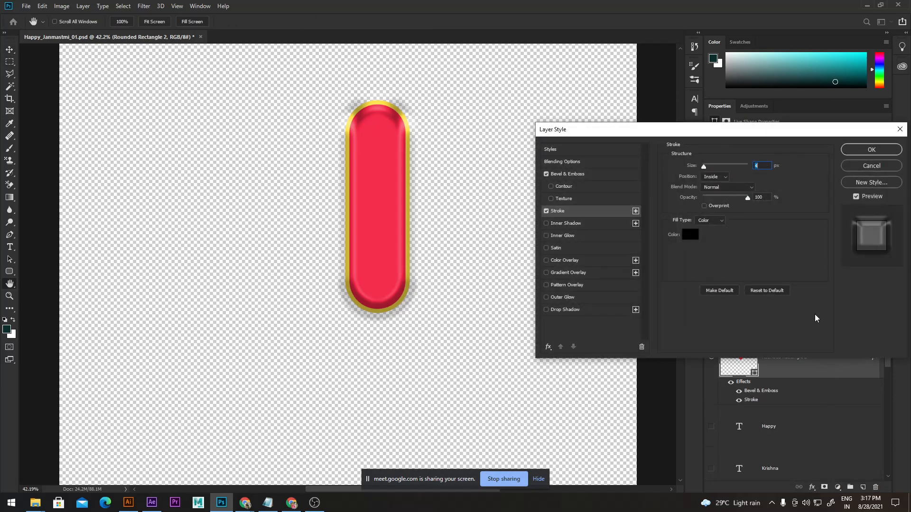
mouse_move(707, 167)
left_mouse_down()
mouse_move(739, 166)
mouse_move(716, 162)
left_mouse_up()
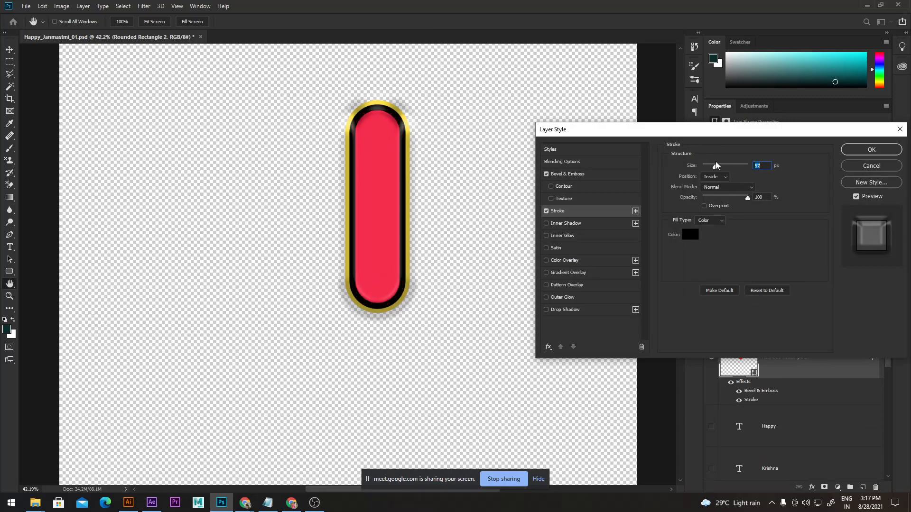
left_click(719, 176)
left_click(717, 185)
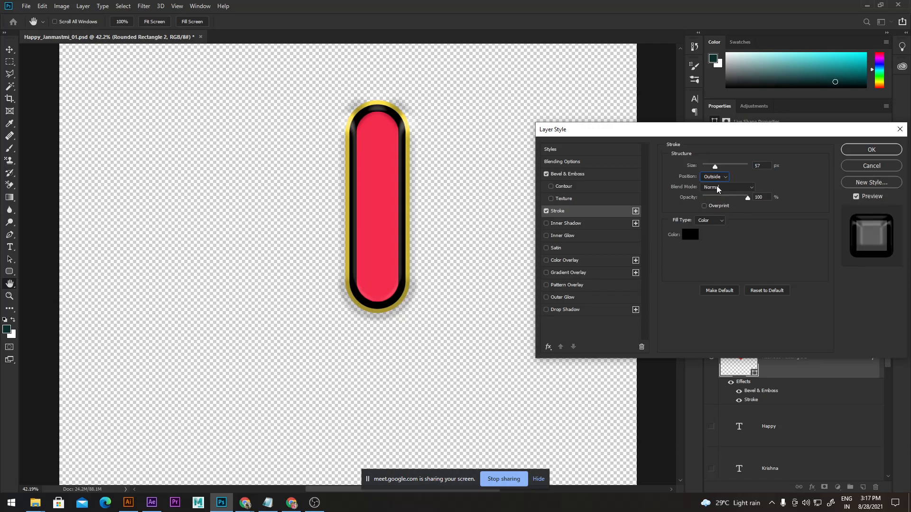
left_click_drag(715, 166, 715, 167)
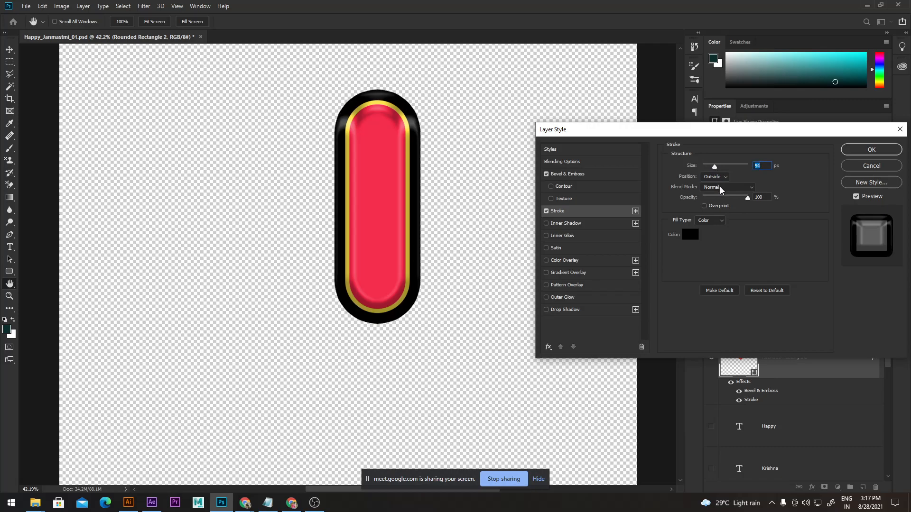
Set the stroke's blend mode to Multiply and its fill type to Gradient
left_click(719, 187)
left_click(709, 219)
left_click(717, 223)
left_click(716, 232)
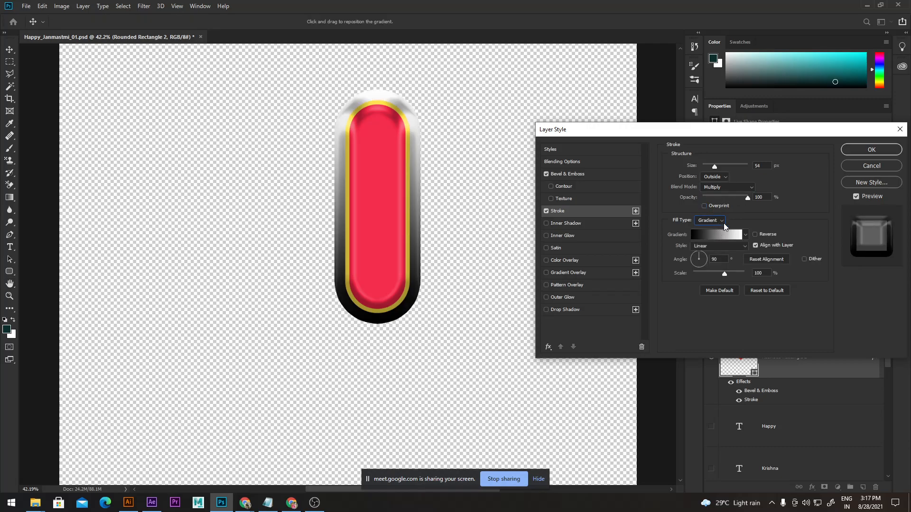
Make the stroke gradient radial at 94% scale and reverse its colours
left_click(732, 246)
left_click(724, 260)
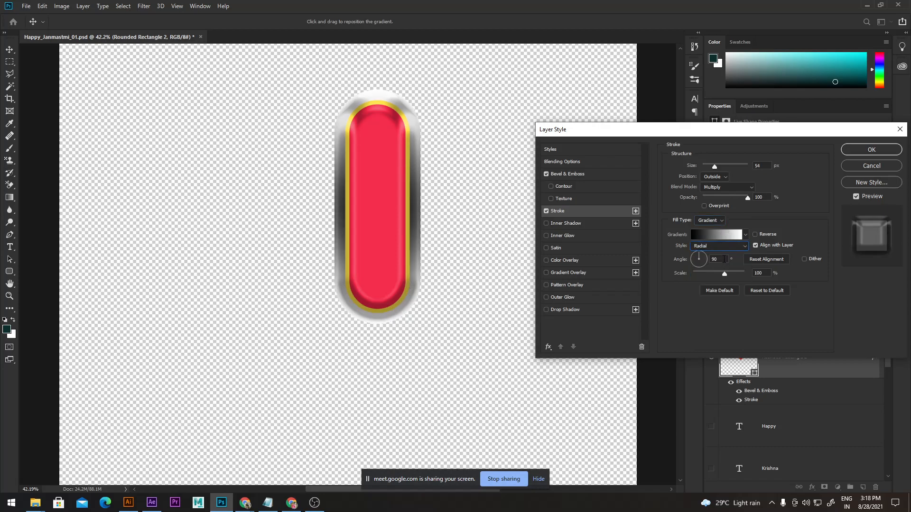
mouse_move(725, 275)
left_mouse_down()
mouse_move(749, 275)
mouse_move(722, 273)
left_mouse_up()
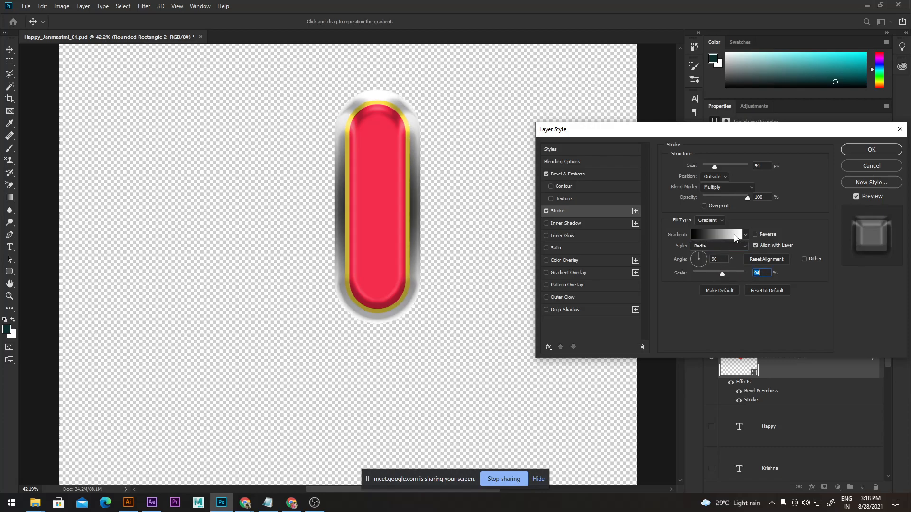
left_click(755, 234)
left_click(754, 234)
left_click(754, 235)
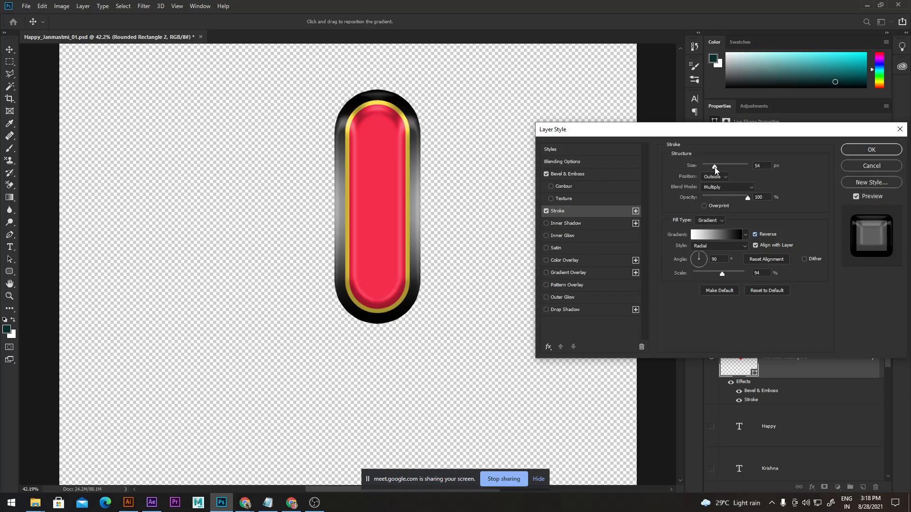
Compare the stroke's Inside and Outside positions, and set it to 43 px size, Outside
mouse_move(716, 166)
left_mouse_down()
mouse_move(699, 167)
mouse_move(744, 163)
mouse_move(715, 163)
left_mouse_up()
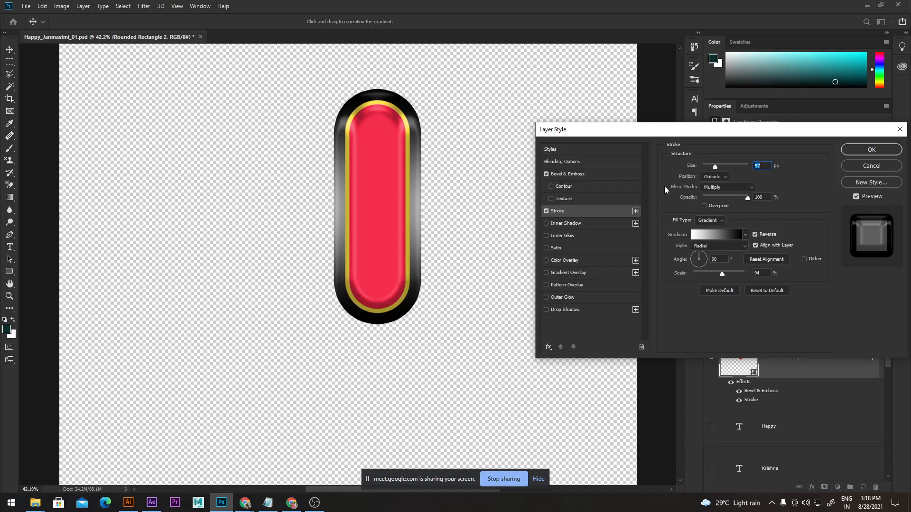
left_click(713, 177)
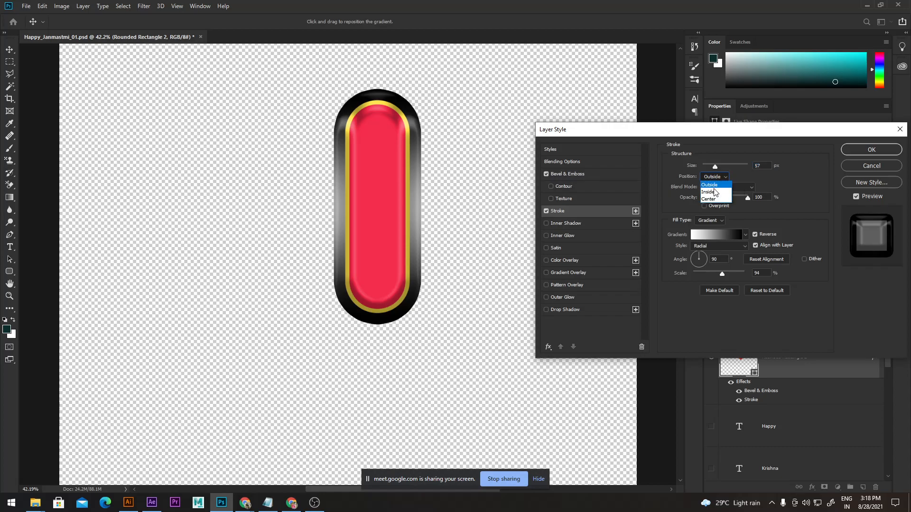
left_click(713, 189)
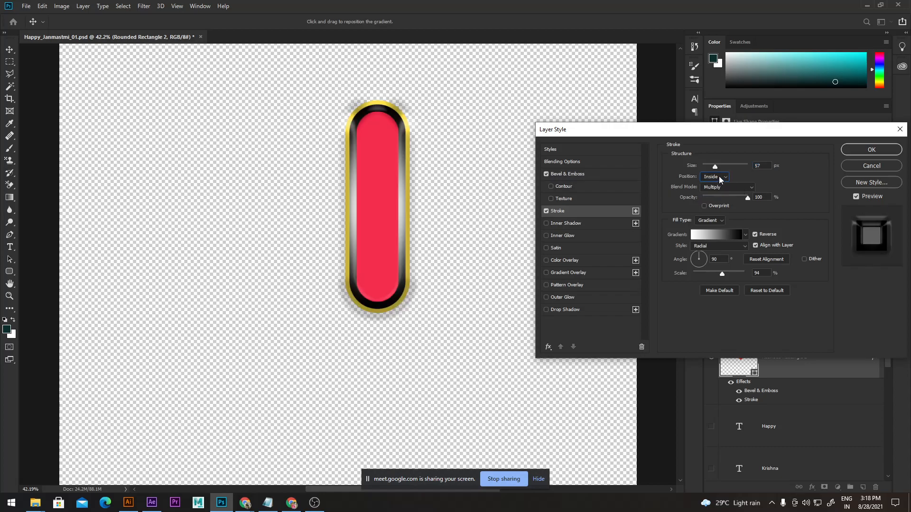
left_click_drag(715, 167, 713, 168)
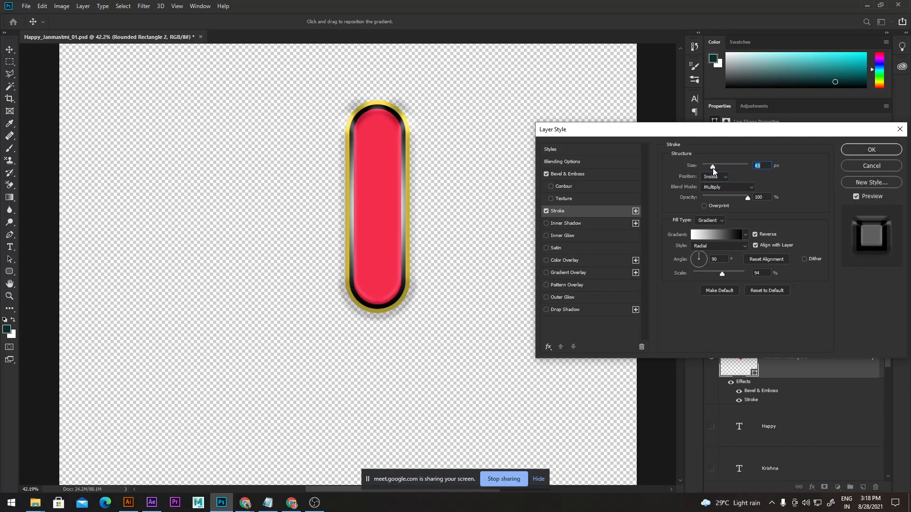
left_click(721, 177)
left_click(719, 183)
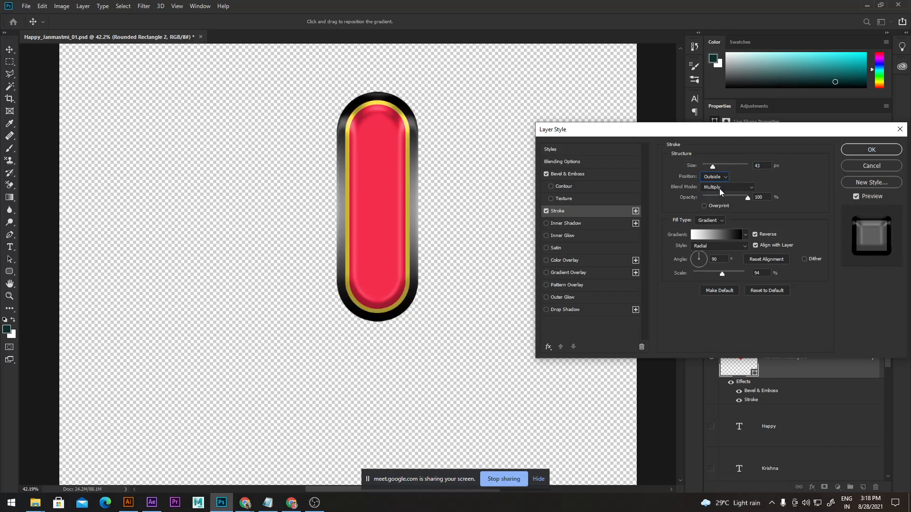
Change the stroke's fill type to Pattern and choose the dark blue-purple wavy pattern
left_click(719, 221)
left_click(715, 242)
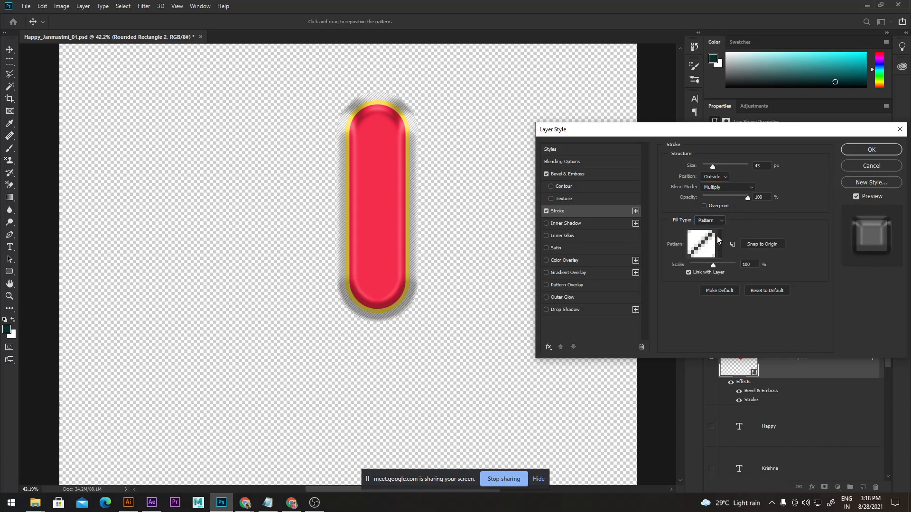
left_click(719, 244)
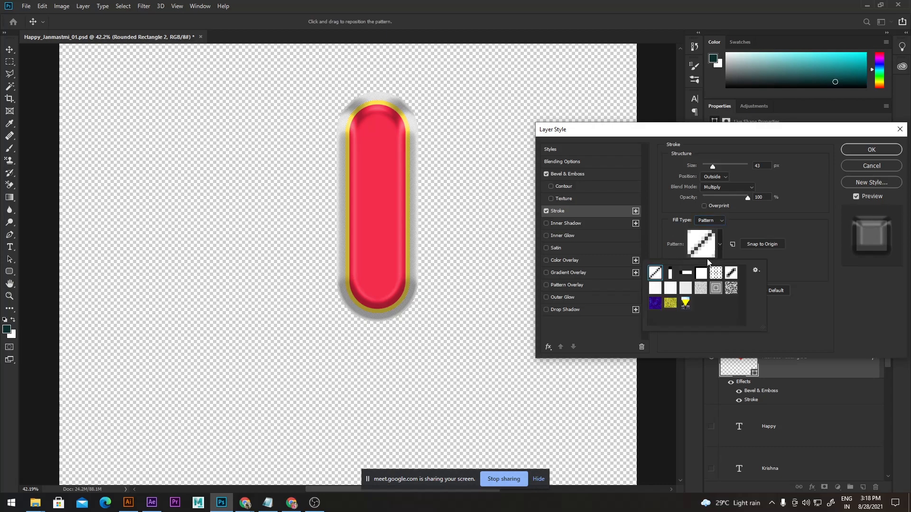
left_click(654, 302)
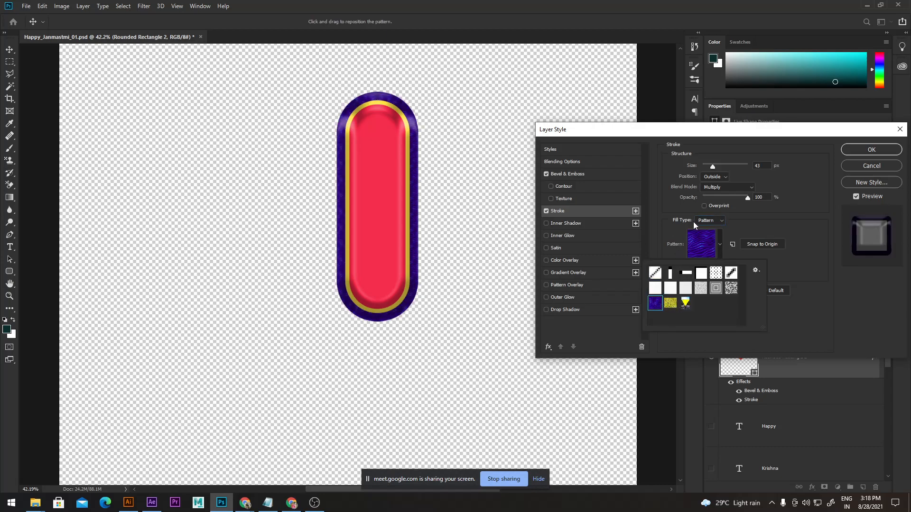
left_click(718, 242)
Compare several scales for the stroke pattern and set its scale to 75%
left_click_drag(713, 267, 698, 268)
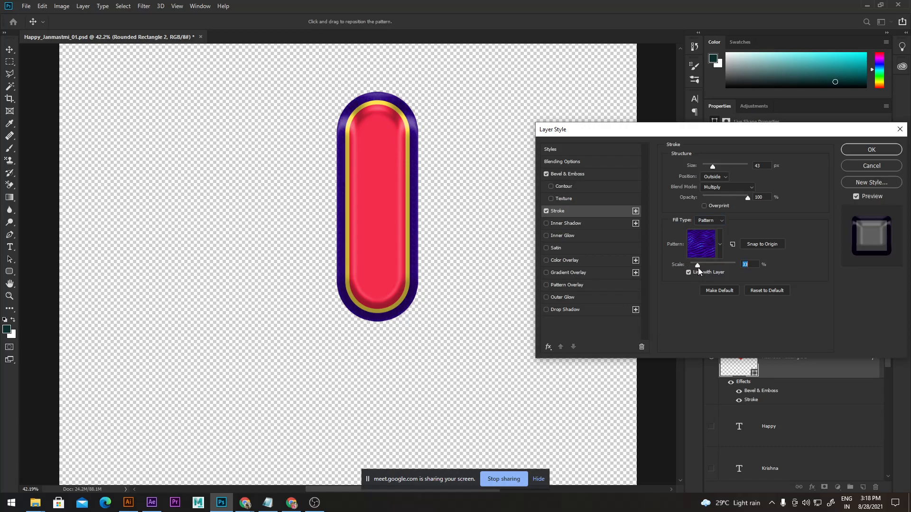
left_click_drag(419, 132, 475, 165)
left_click_drag(698, 266, 716, 269)
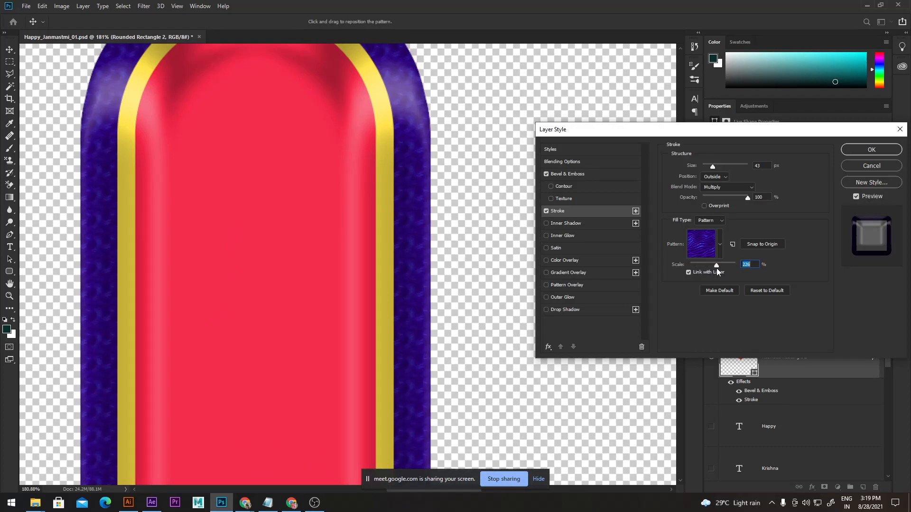
left_click_drag(712, 266, 705, 266)
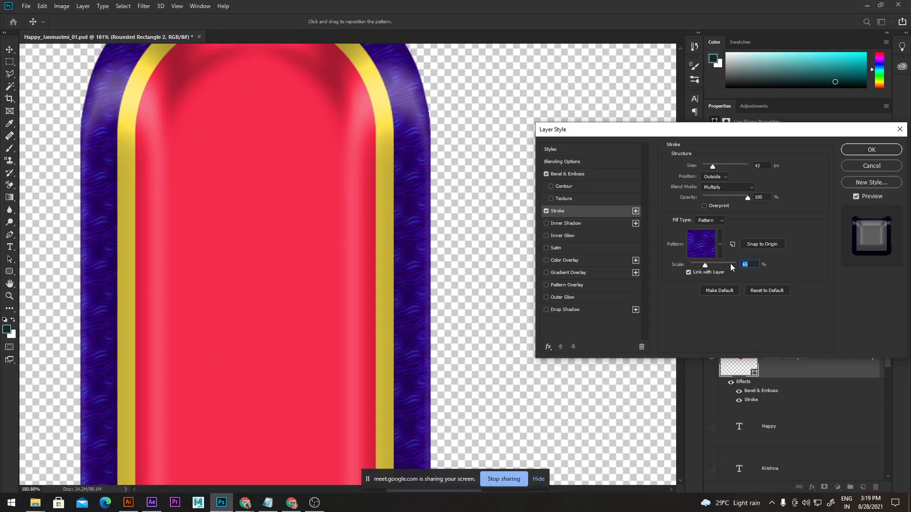
type("75")
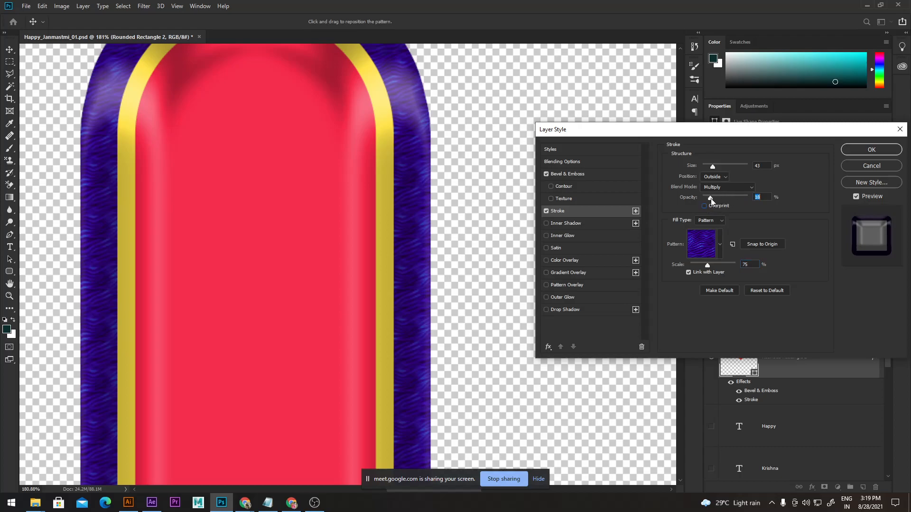
Try lower stroke opacities and a 49 px size, and restore 100% opacity and 43 px
left_click_drag(730, 198, 747, 195)
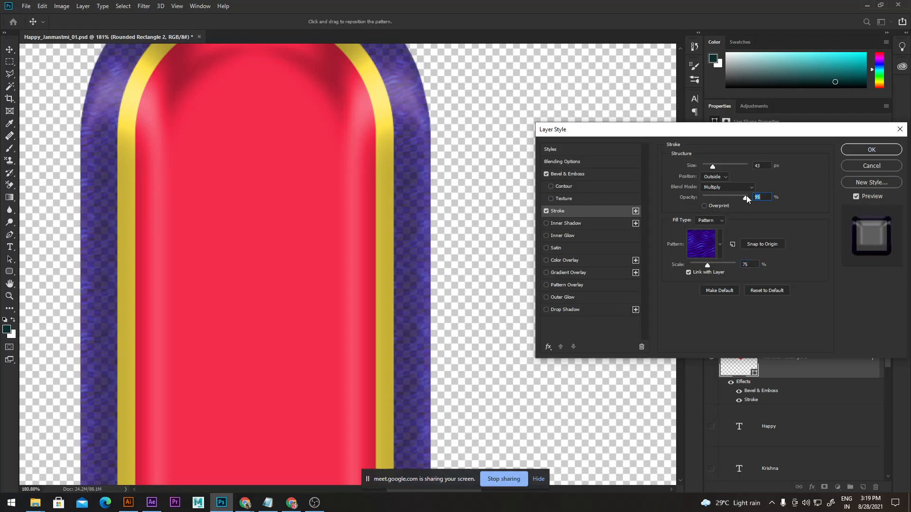
mouse_move(711, 168)
left_mouse_down()
mouse_move(722, 168)
mouse_move(713, 173)
left_mouse_up()
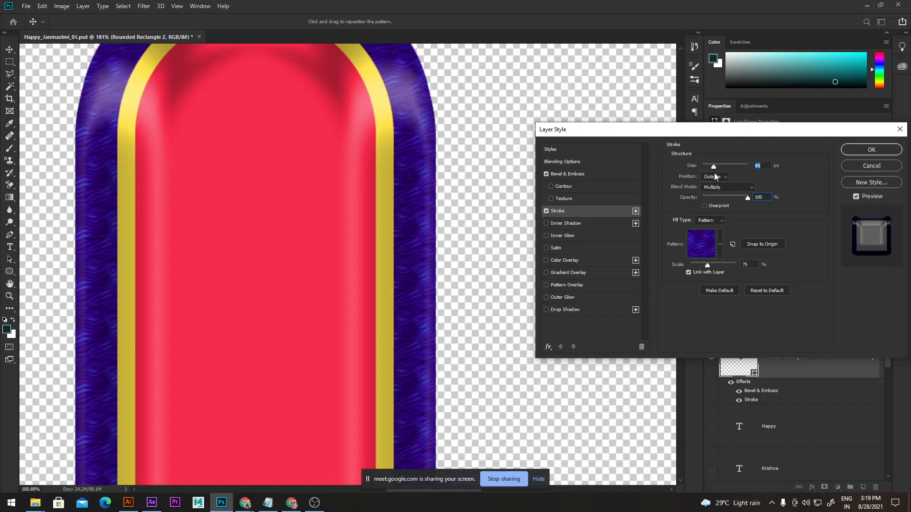
key("Down")
key("Down")
key("Down")
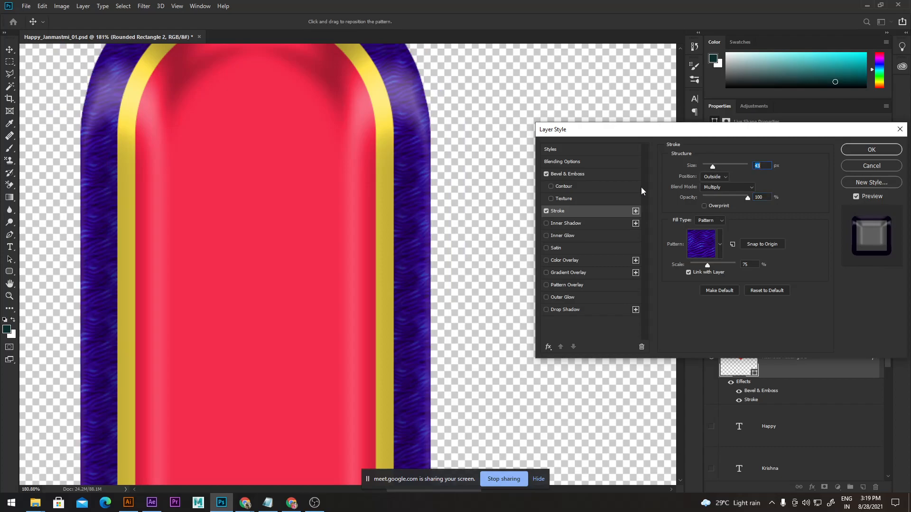
Set the stroke size to 45 px and apply the layer style
left_click_drag(460, 199, 391, 65)
mouse_move(454, 201)
left_mouse_down()
mouse_move(423, 203)
mouse_move(442, 190)
left_mouse_up()
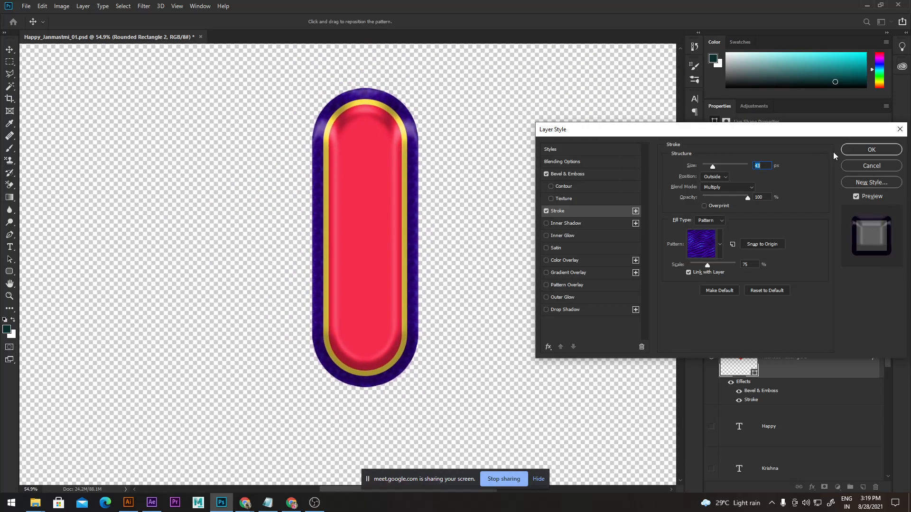
type("45")
left_click(871, 150)
Move the capsule right and slightly down to about X 1697 px, Y 674 px
left_click_drag(506, 203, 344, 188)
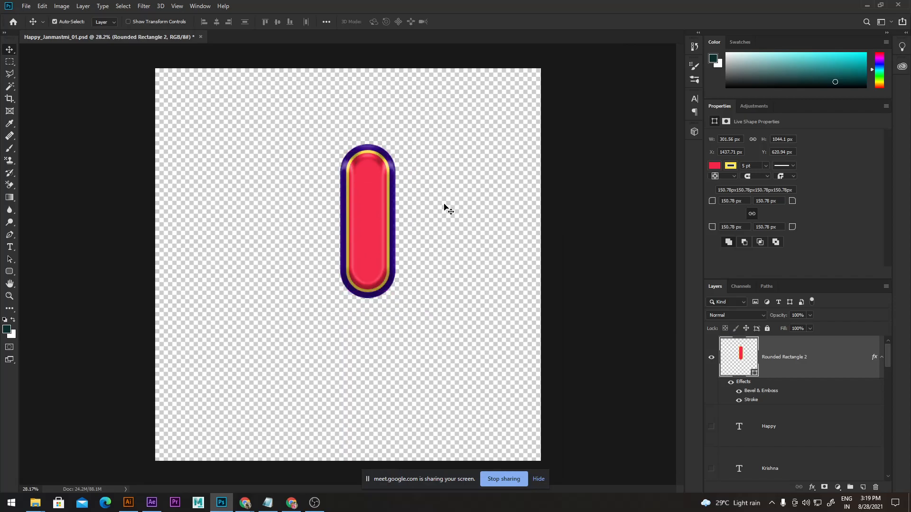
key("ctrl")
left_click_drag(366, 212, 400, 221)
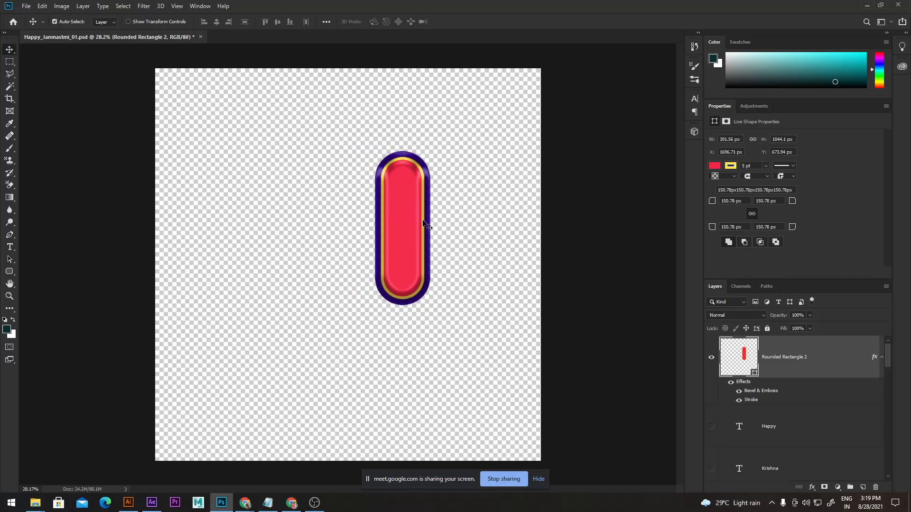
Examine the capsule's patterned stroke, yellow outline and bevel shading up close from end to end
scroll(403, 223, "up", 7)
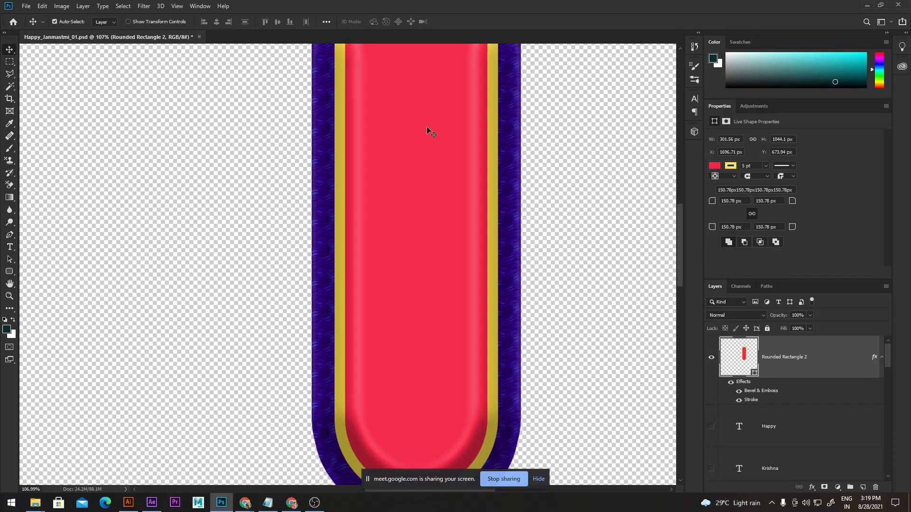
left_click_drag(426, 126, 427, 254)
scroll(447, 313, "down", 3)
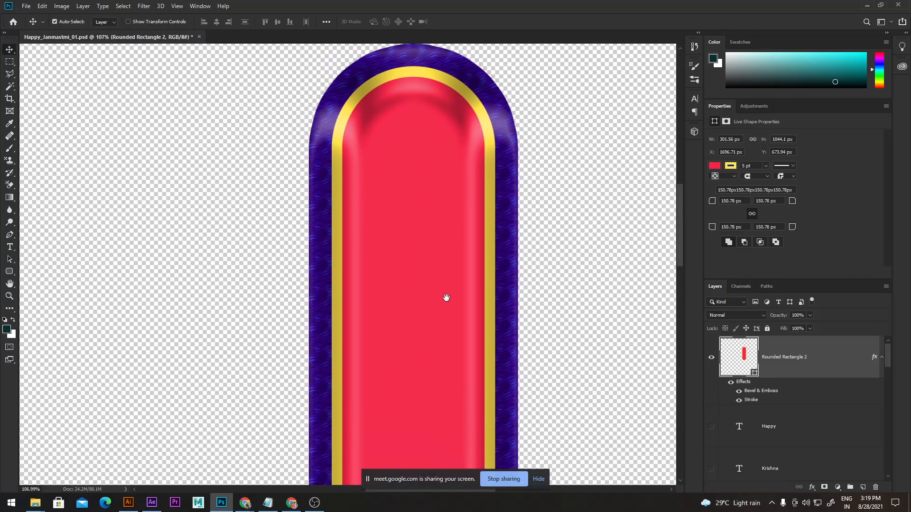
scroll(456, 245, "down", 2)
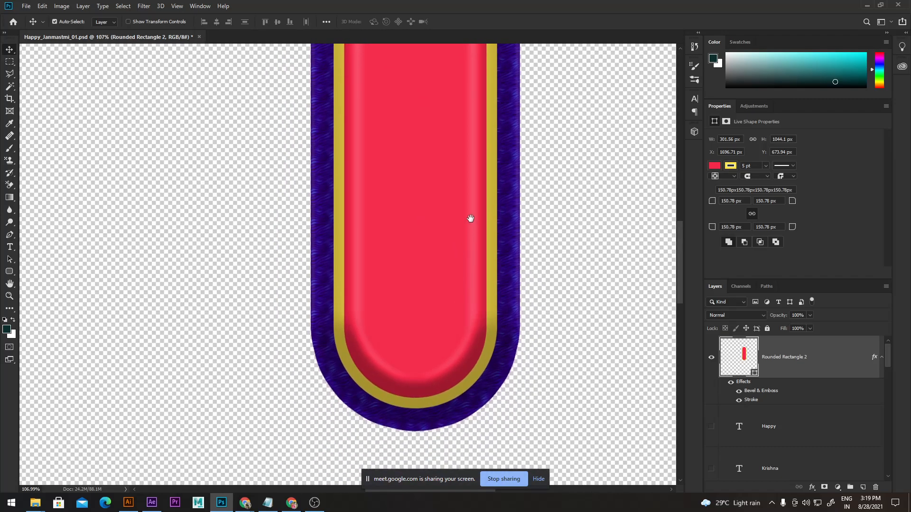
scroll(429, 179, "up", 5)
left_click_drag(440, 150, 422, 251)
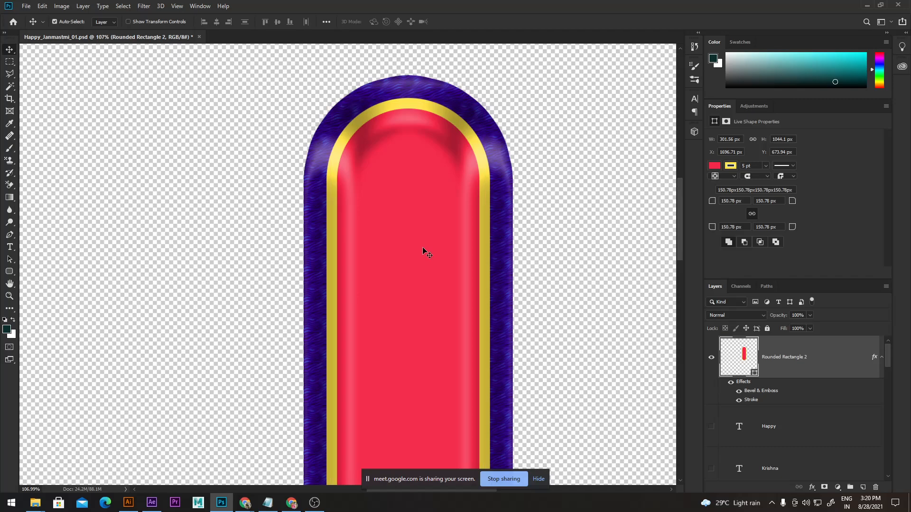
Save the poster document and return to a view of the whole canvas
left_click(26, 5)
left_click(34, 102)
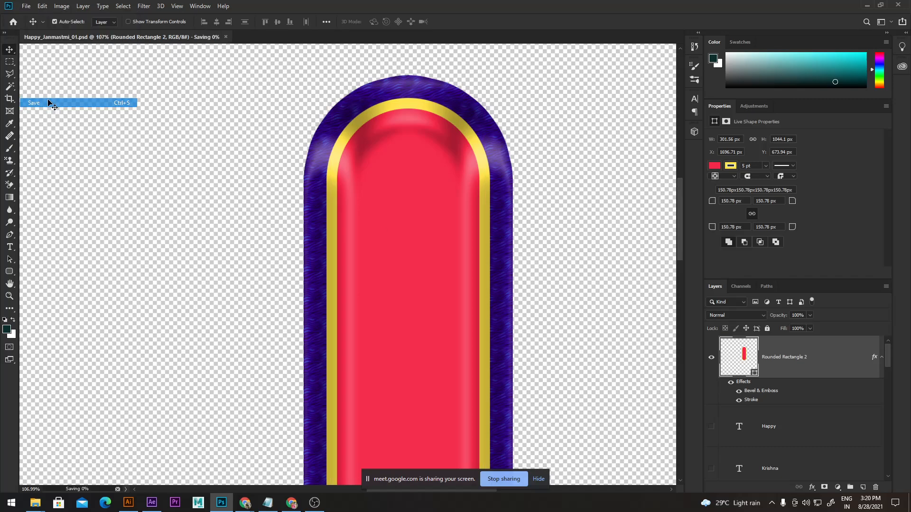
scroll(384, 143, "down", 5)
scroll(384, 144, "down", 4)
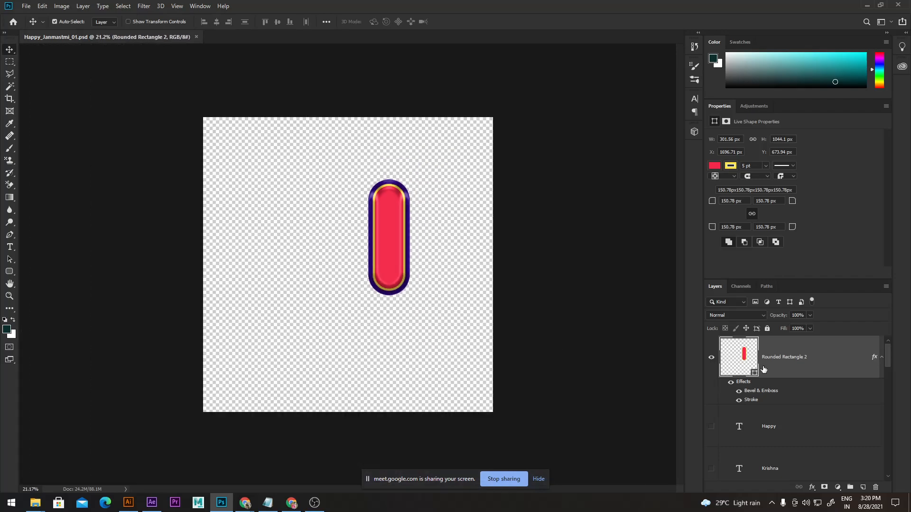
Show the other poster layers again and move the capsule up and right to about X 2106 px, Y 271 px
left_click(711, 358, "alt")
left_click_drag(389, 237, 431, 197)
Save the poster and open the recent document Monkey_koo_koo_kaakaa_01.psd
key("ctrl+s")
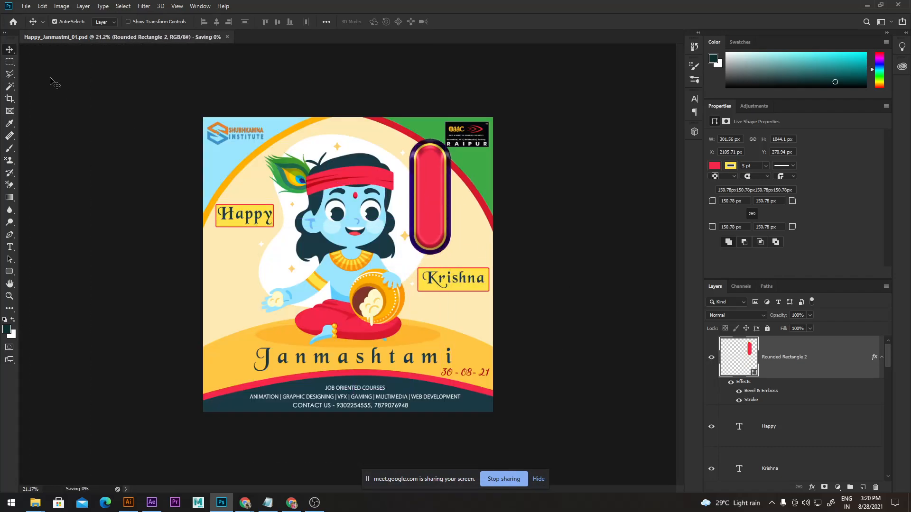
key("ctrl")
left_click(26, 6)
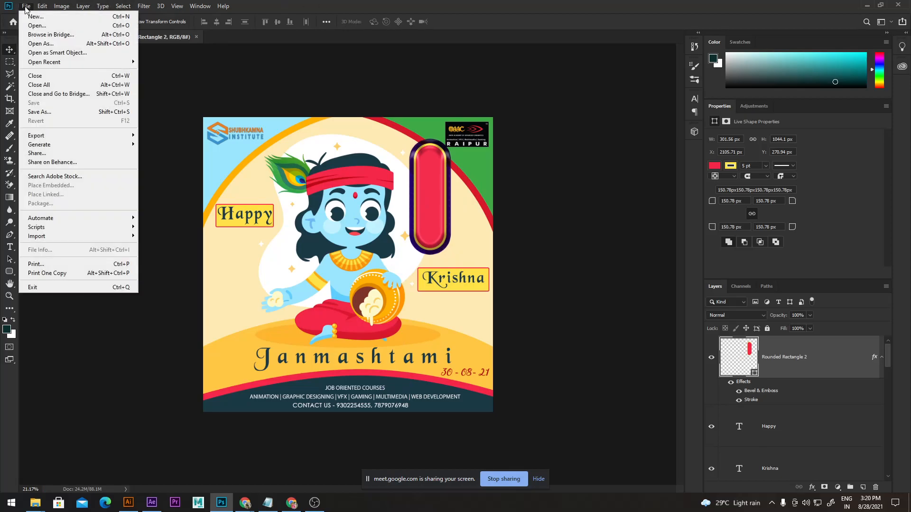
mouse_move(58, 63)
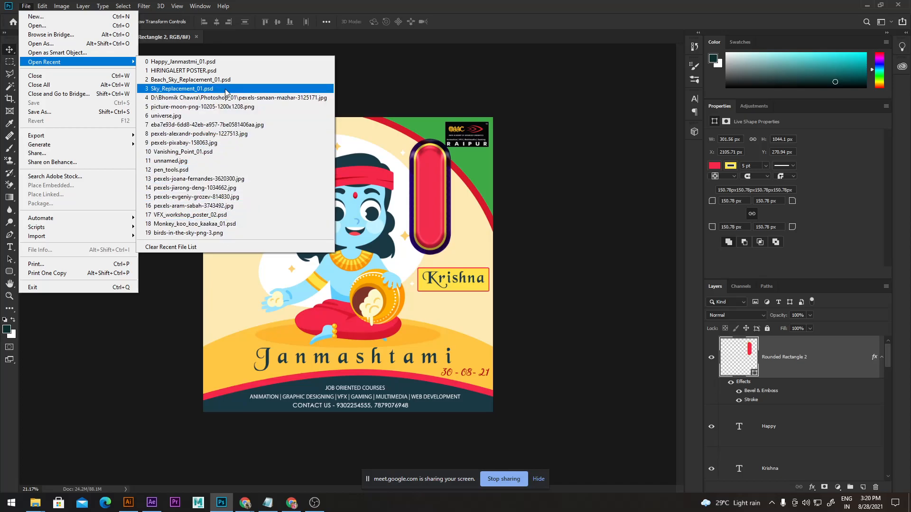
left_click(204, 224)
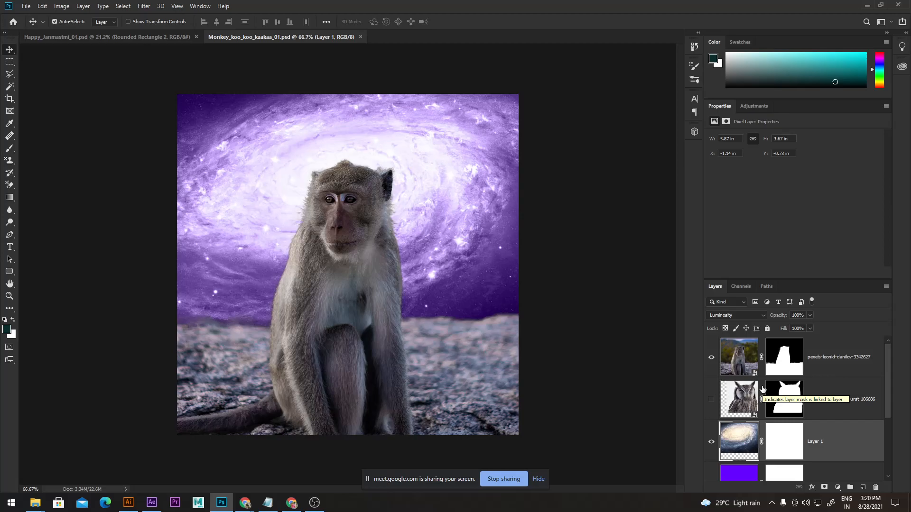
Toggle the visibility of the monkey and owl layers in turn to check what each contributes, keeping the owl hidden
left_click(739, 360)
left_click(715, 361)
left_click(715, 362)
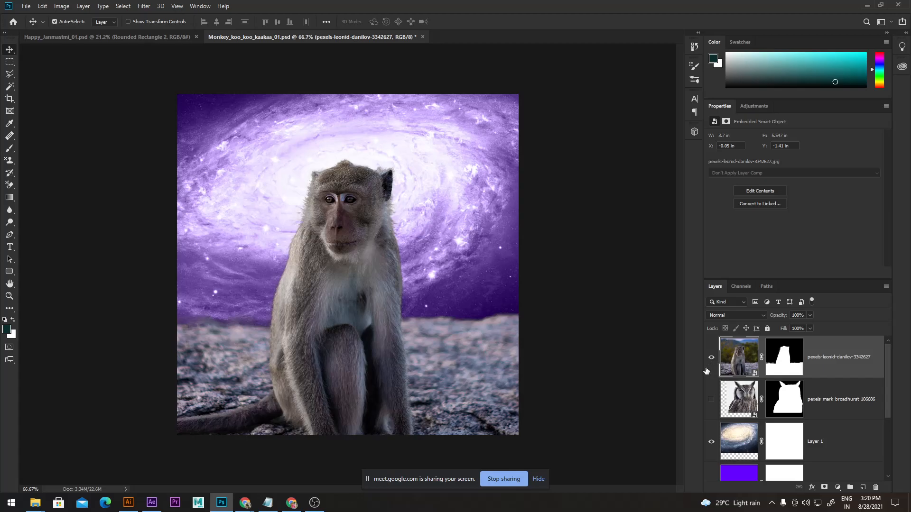
left_click(735, 394)
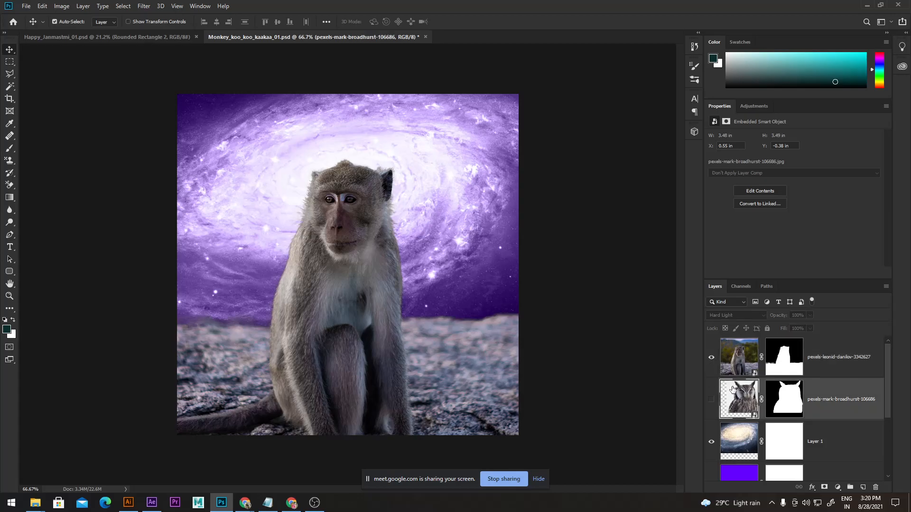
left_click(711, 400)
left_click(711, 402)
left_click(728, 359)
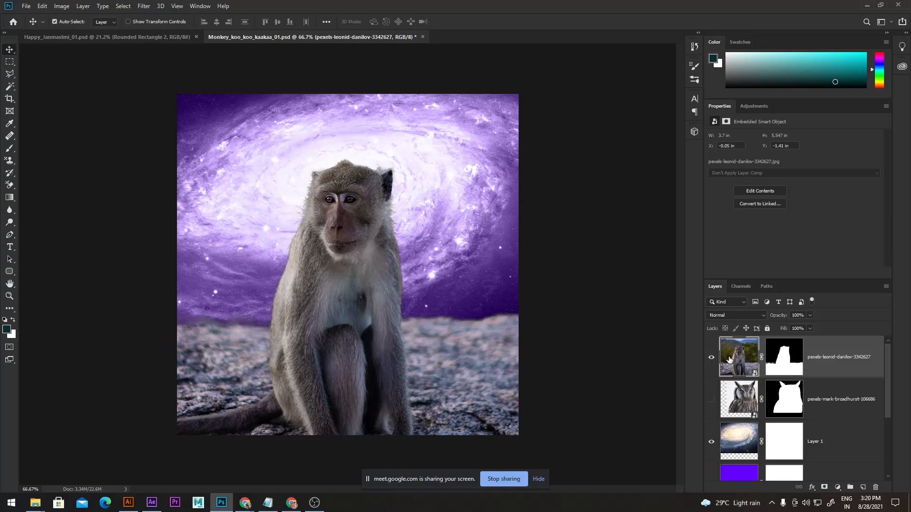
Hide the galaxy image on Layer 1 and look through the rest of the layer stack
left_click(735, 445)
left_click(712, 442)
scroll(715, 445, "down", 3)
scroll(732, 396, "up", 3)
scroll(733, 394, "down", 2)
scroll(738, 369, "up", 2)
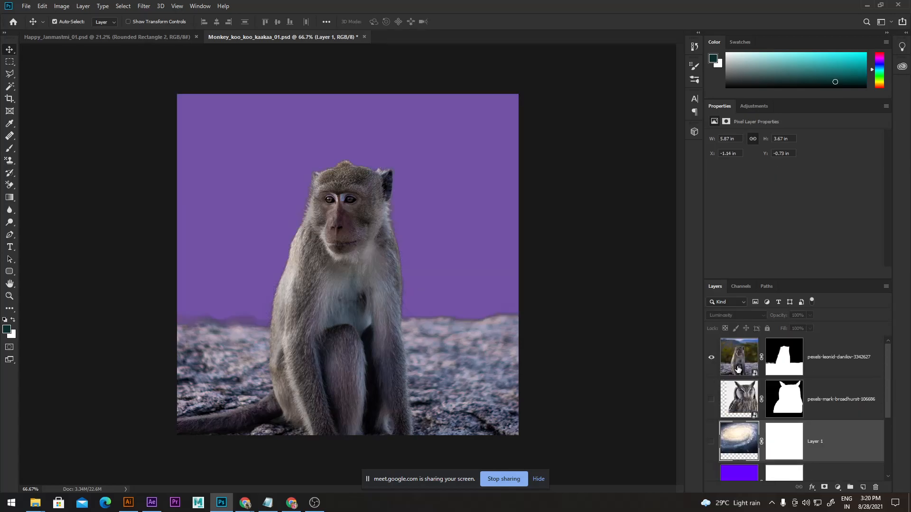
Compare the monkey layer's image and mask, and examine the cut-out fur edges around its head up close
left_click(738, 368)
left_click(780, 361)
left_click(741, 362)
left_click(781, 361)
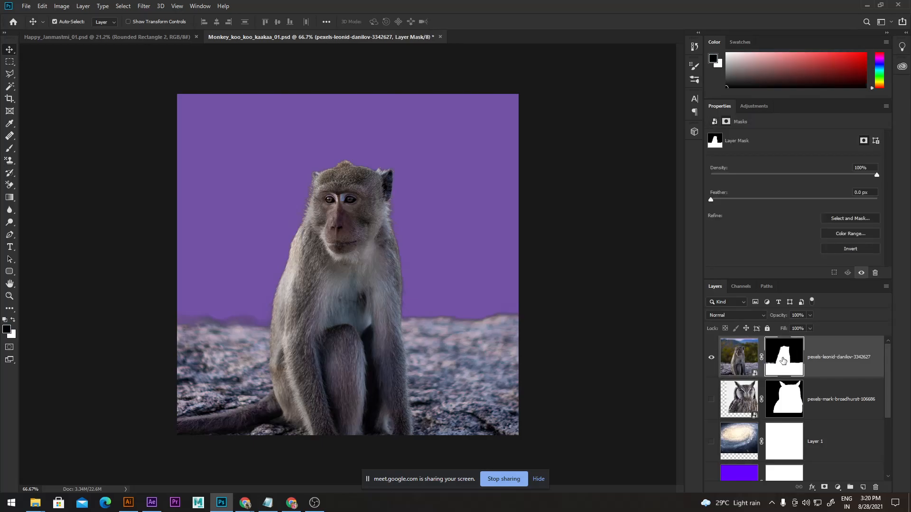
left_click(740, 354)
left_click_drag(335, 203, 434, 247)
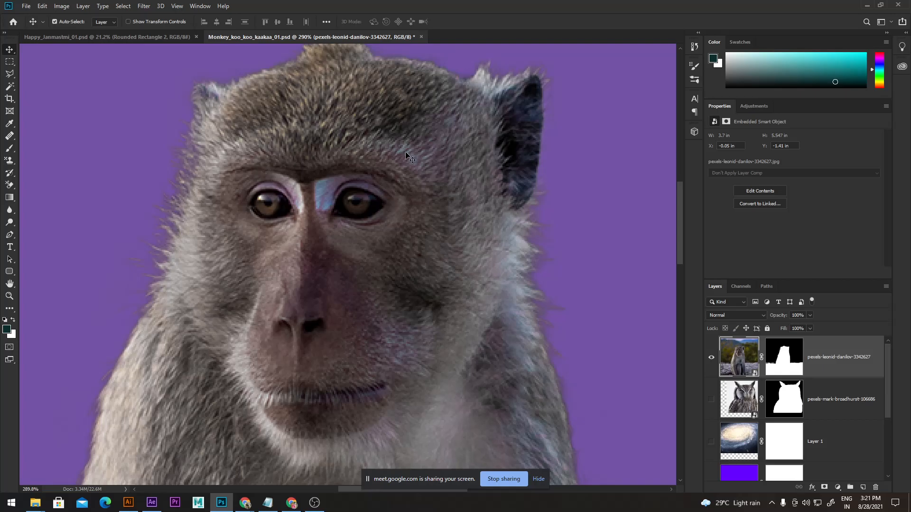
left_click_drag(421, 169, 466, 217)
left_click_drag(421, 337, 466, 271)
left_click_drag(445, 217, 403, 315)
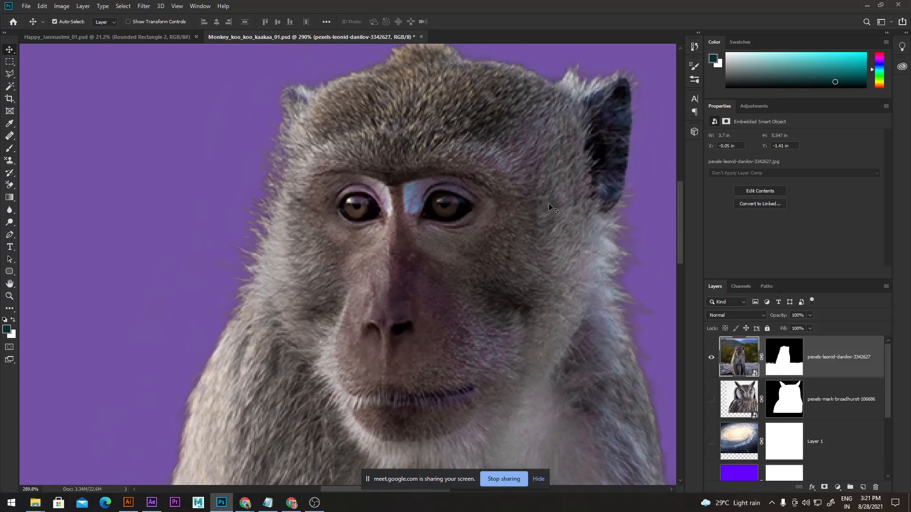
left_click_drag(550, 202, 505, 205)
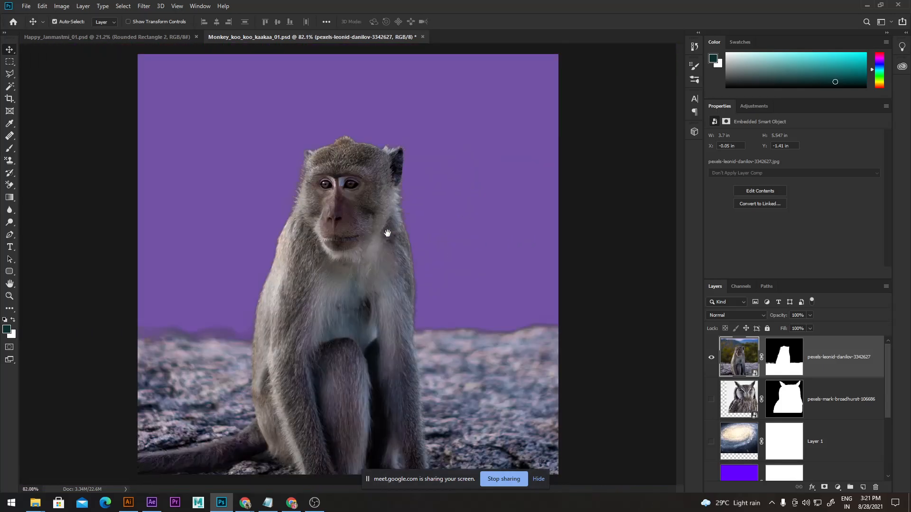
Check the owl layer by briefly toggling its visibility, and show the galaxy on Layer 1 again
left_click(747, 403)
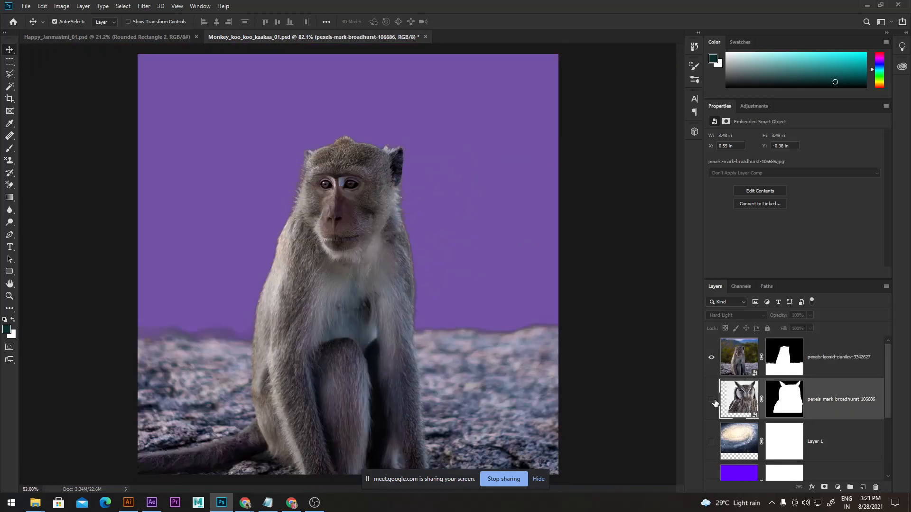
left_click(711, 400)
left_click(711, 400)
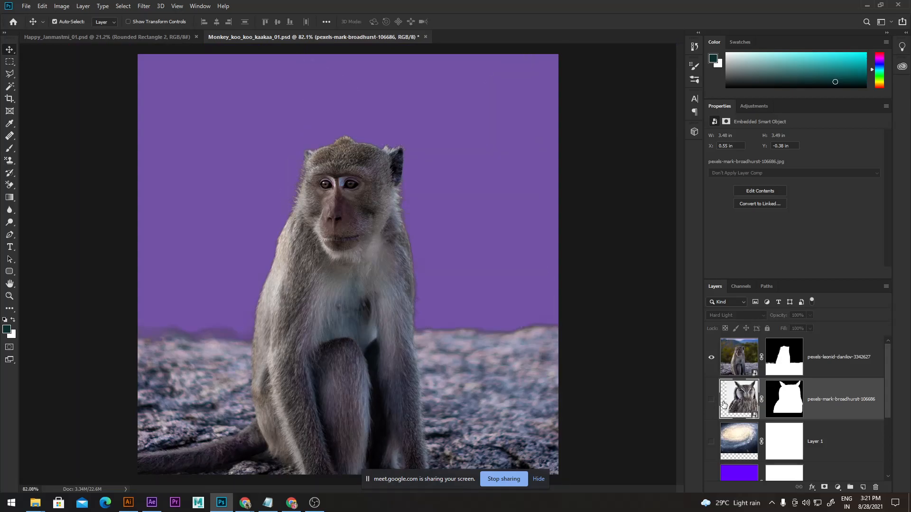
left_click(740, 443)
left_click(710, 442)
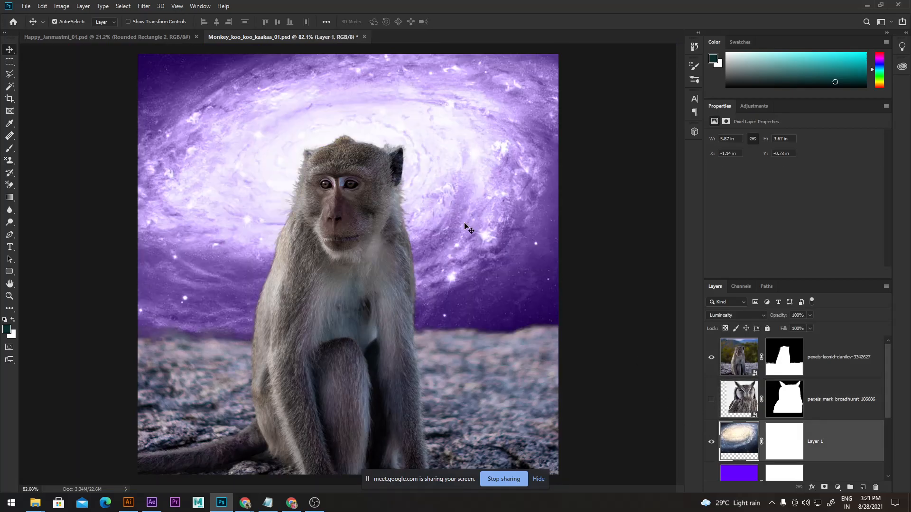
Examine the monkey's masked fur edges up close against the galaxy background
left_click_drag(300, 178, 504, 197)
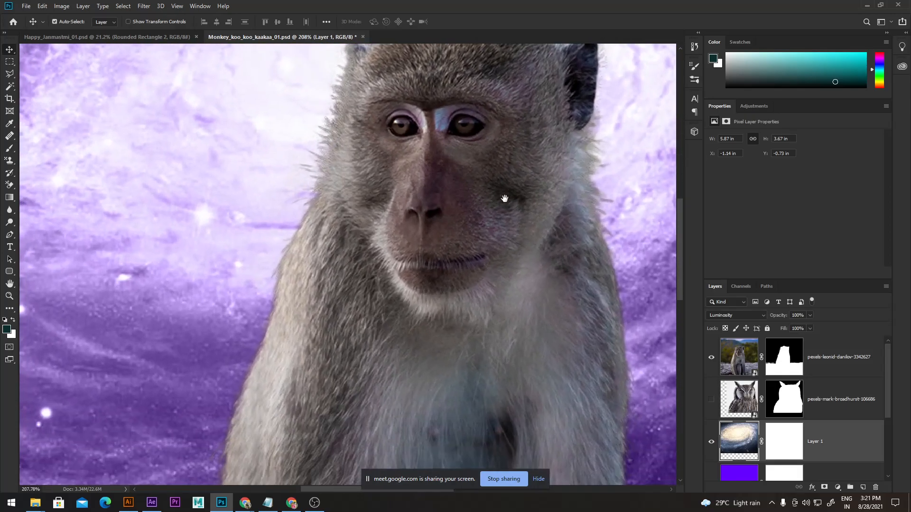
left_click_drag(508, 230, 477, 193)
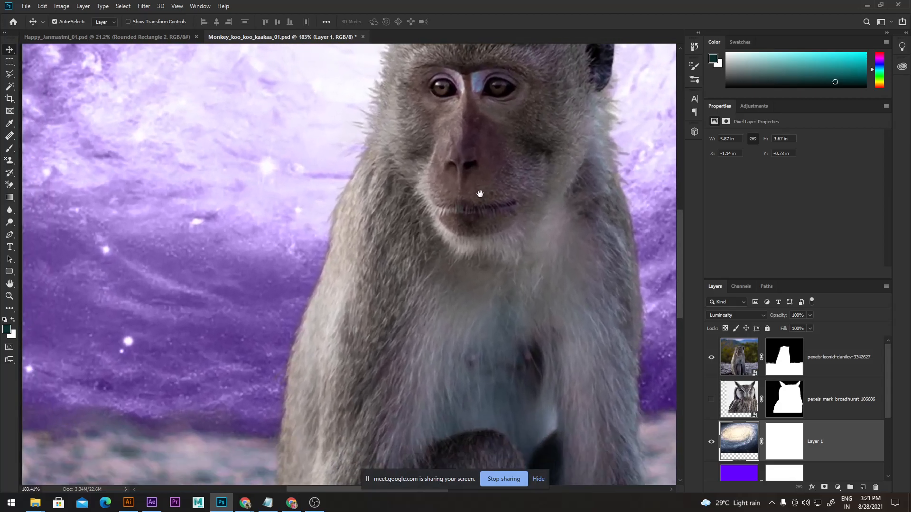
left_click_drag(533, 239, 520, 214)
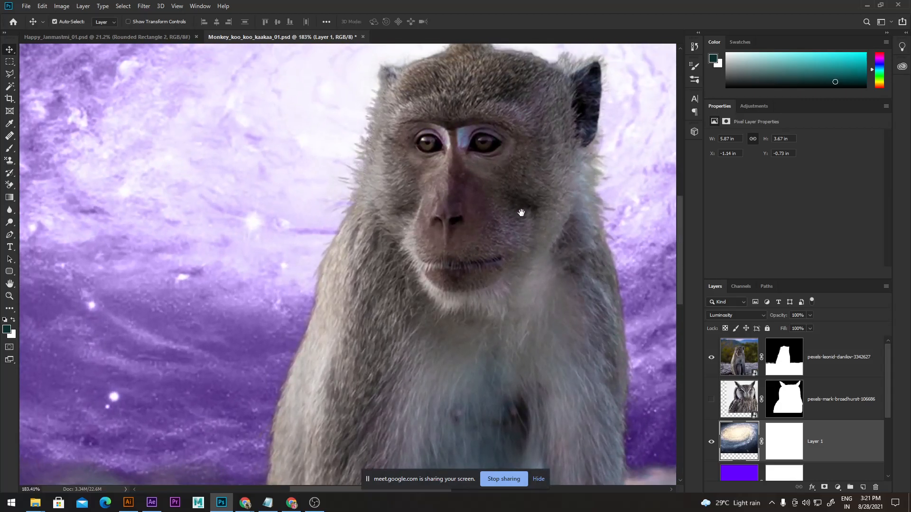
left_click(788, 370)
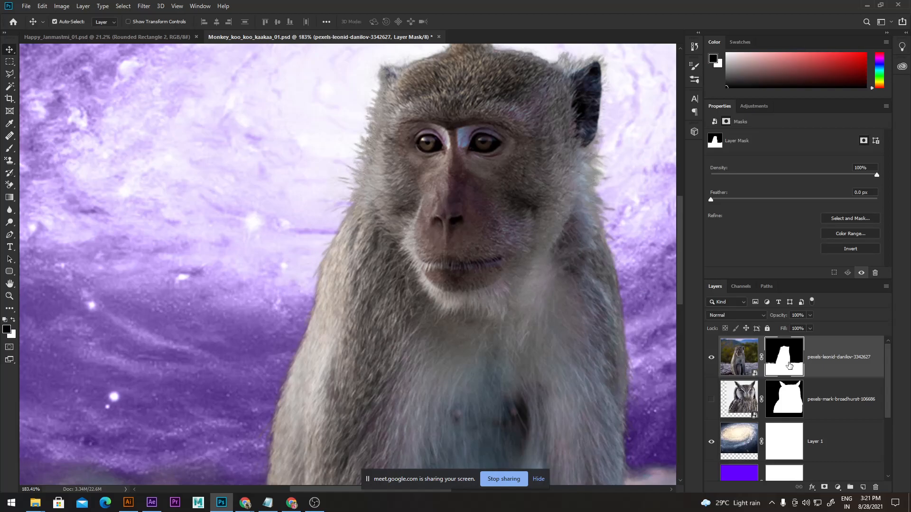
left_click(784, 360)
left_click(783, 356)
right_click(782, 356)
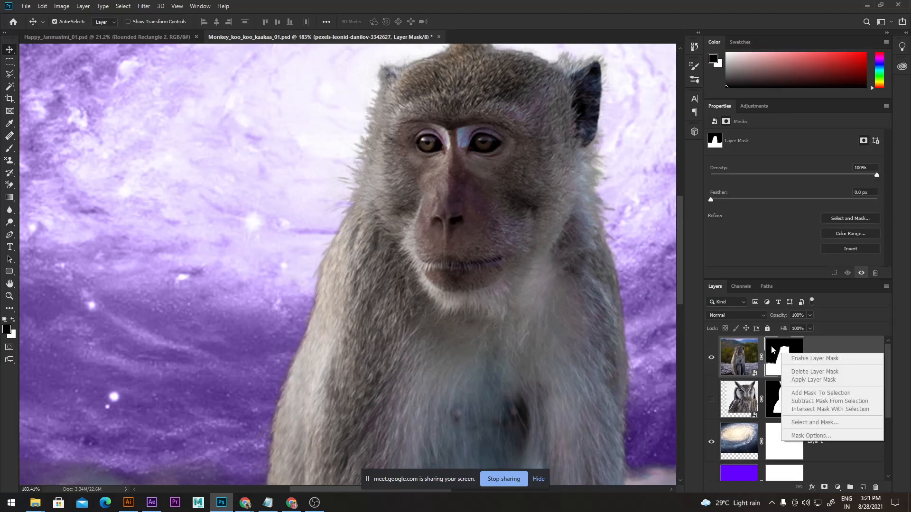
left_click(771, 350)
right_click(782, 359)
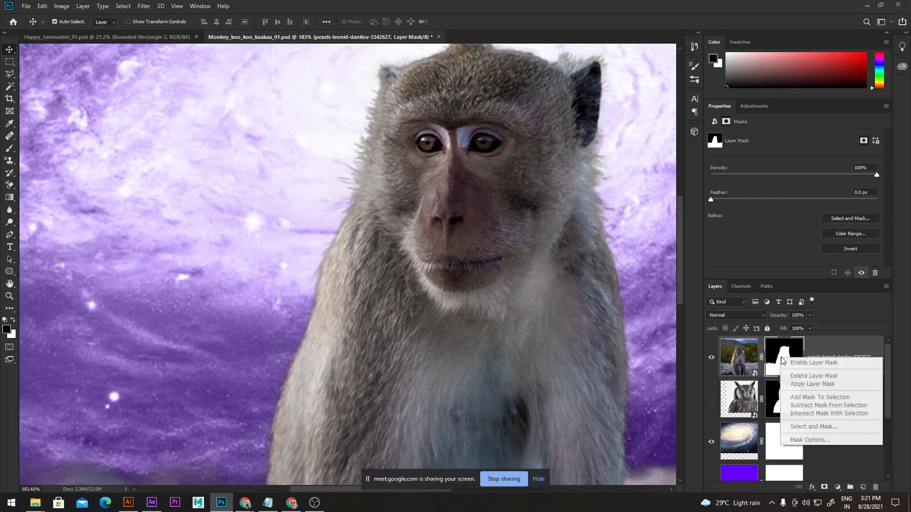
right_click(741, 357)
left_click(840, 363)
right_click(843, 365)
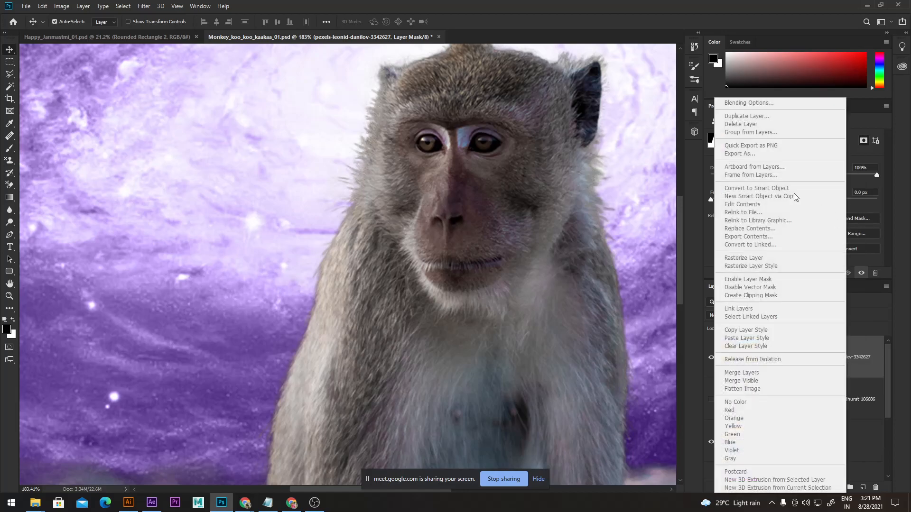
left_click(855, 357)
Toggle the monkey layer's visibility, and open its embedded original photo for comparison before returning to the composite document
left_click(711, 356)
left_click(711, 357)
double_click(744, 361)
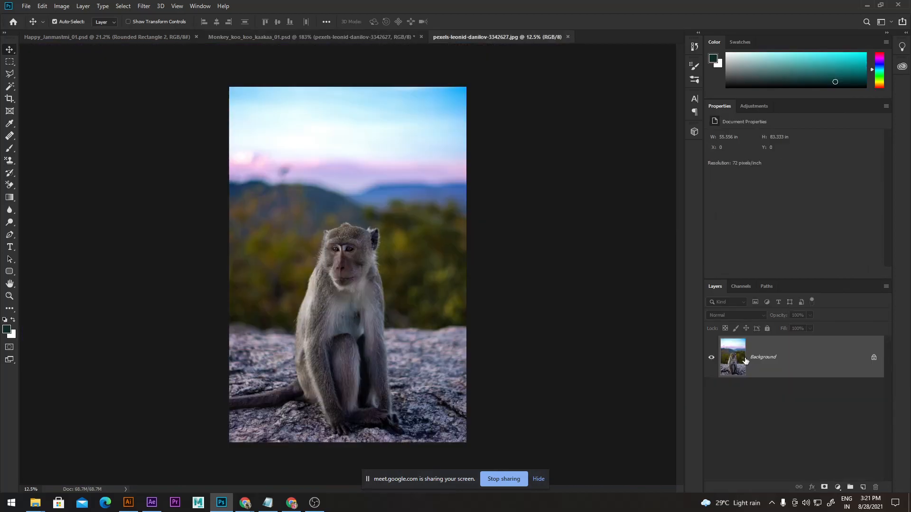
left_click(290, 34)
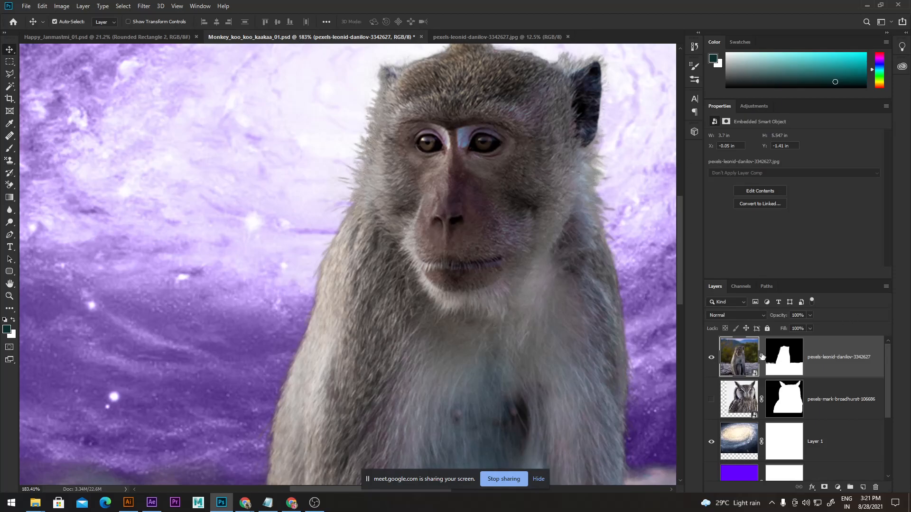
scroll(375, 195, "down", 5)
scroll(375, 196, "up", 3)
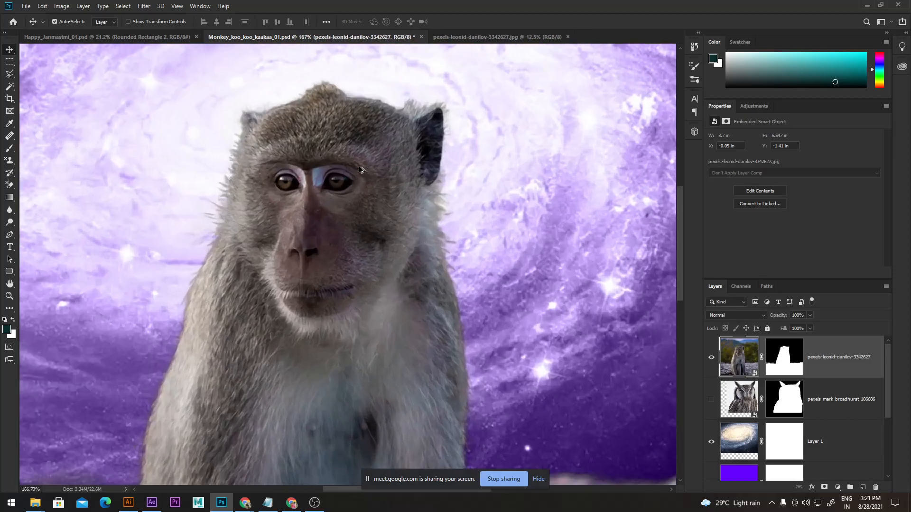
scroll(358, 168, "up", 1)
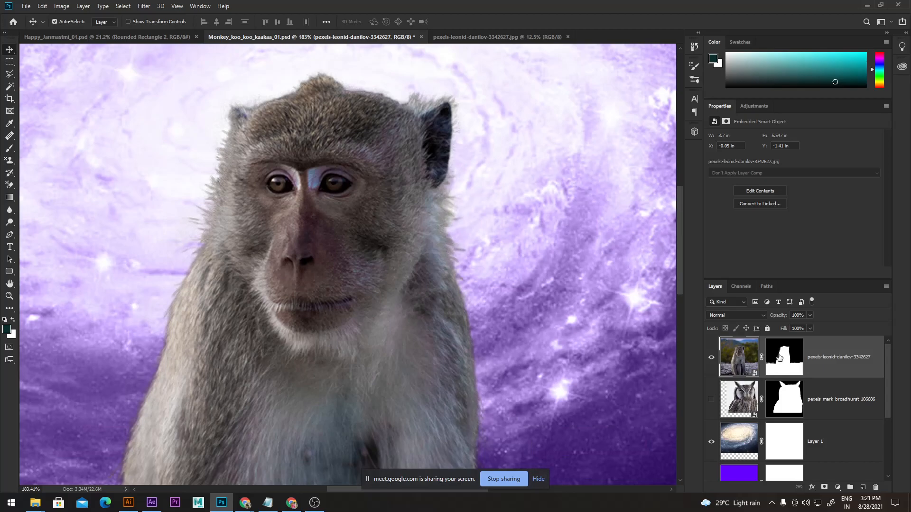
Inspect the monkey layer's mask in the Select and Mask workspace and exit without applying changes
left_click(781, 357)
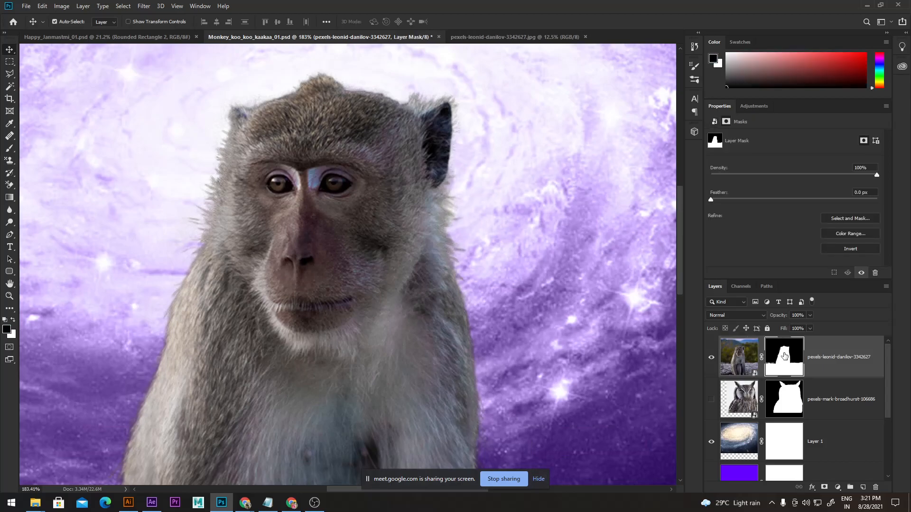
left_click(849, 219)
scroll(429, 188, "down", 4)
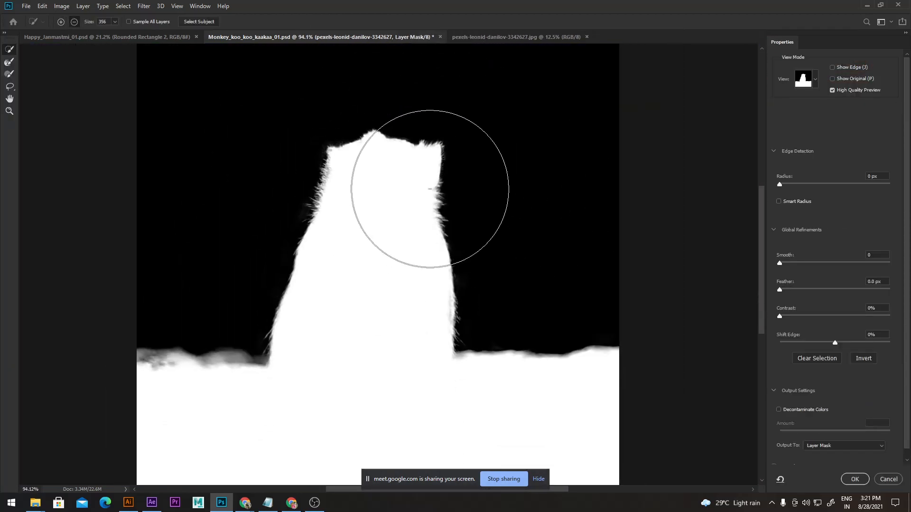
scroll(396, 240, "up", 1)
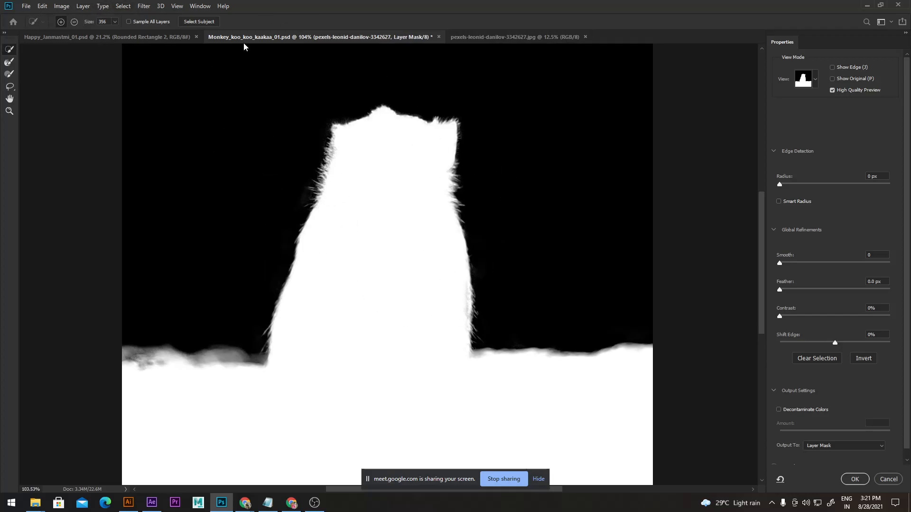
left_click(888, 480)
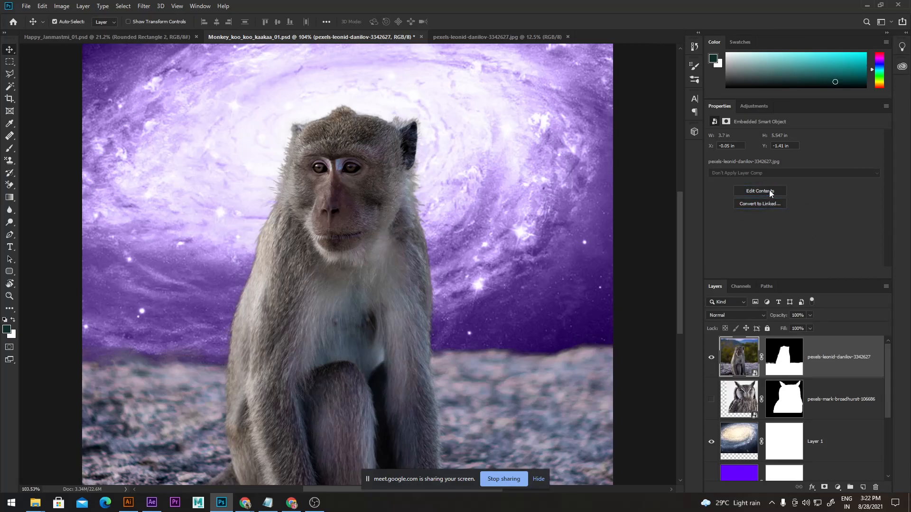
Try deleting the monkey layer's mask and undo the deletion
left_click(799, 356)
right_click(799, 357)
key("Escape")
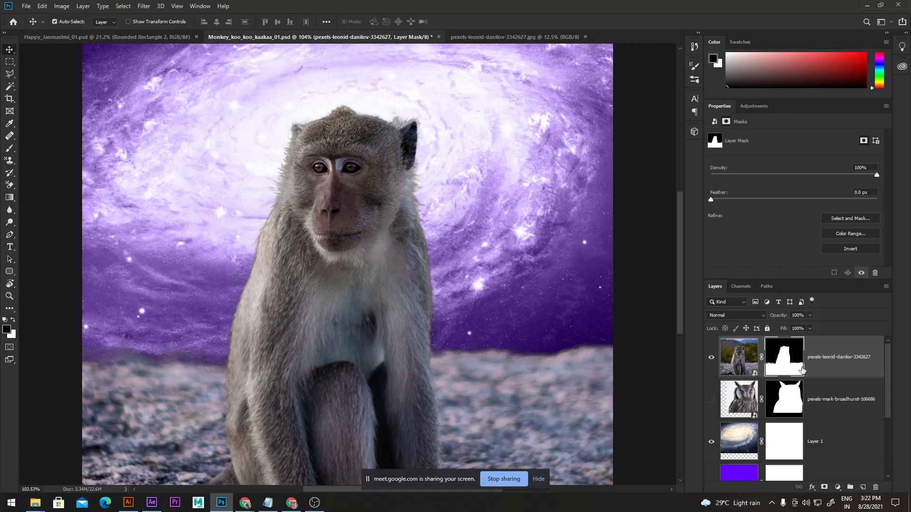
key("Delete")
key("ctrl+z")
Compare the original monkey photo with the composite, and look over the galaxy and color fill layers beneath the monkey
left_click(523, 37)
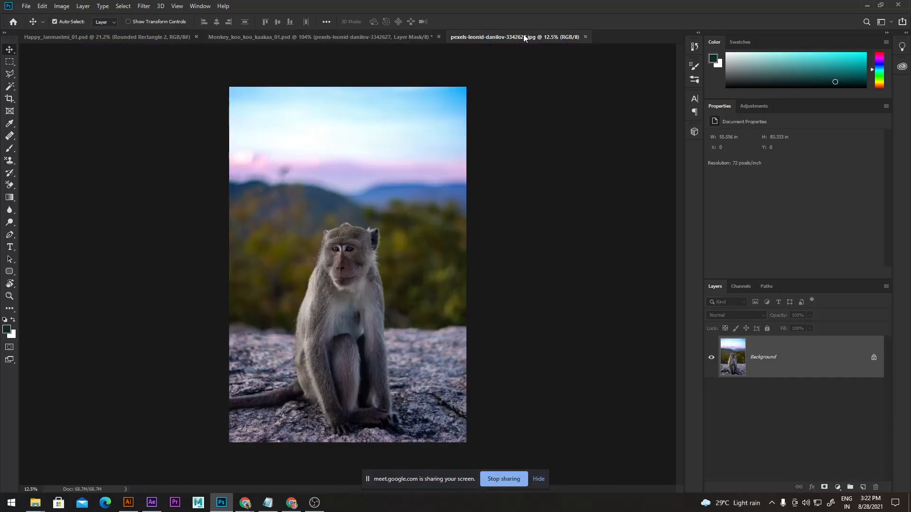
left_click(383, 39)
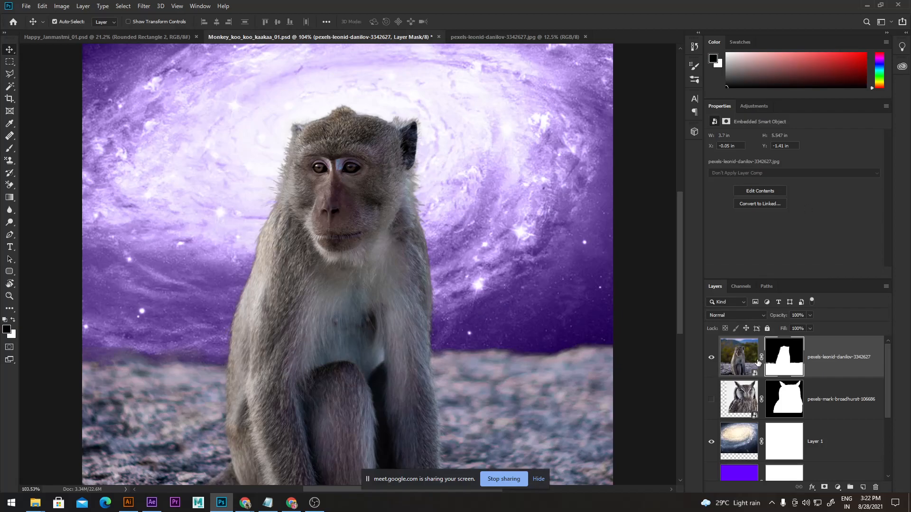
left_click(751, 359)
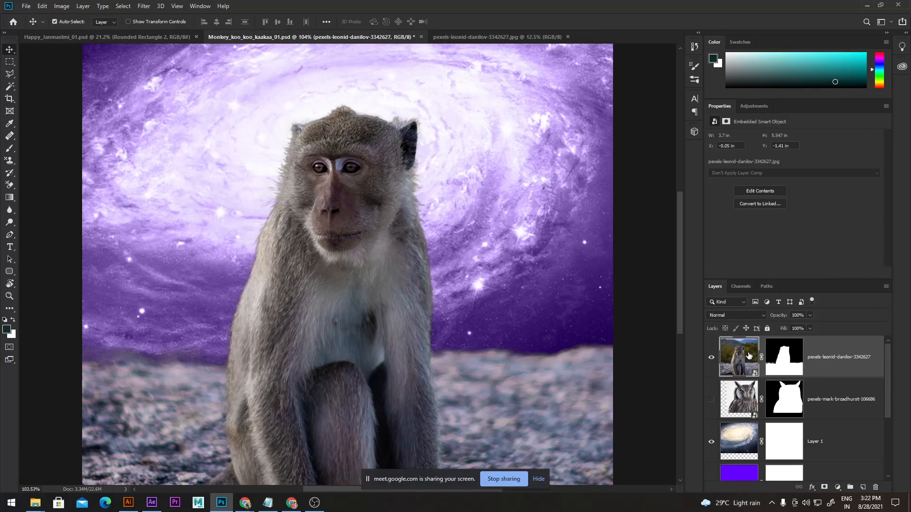
scroll(745, 434, "down", 3)
scroll(741, 393, "up", 1)
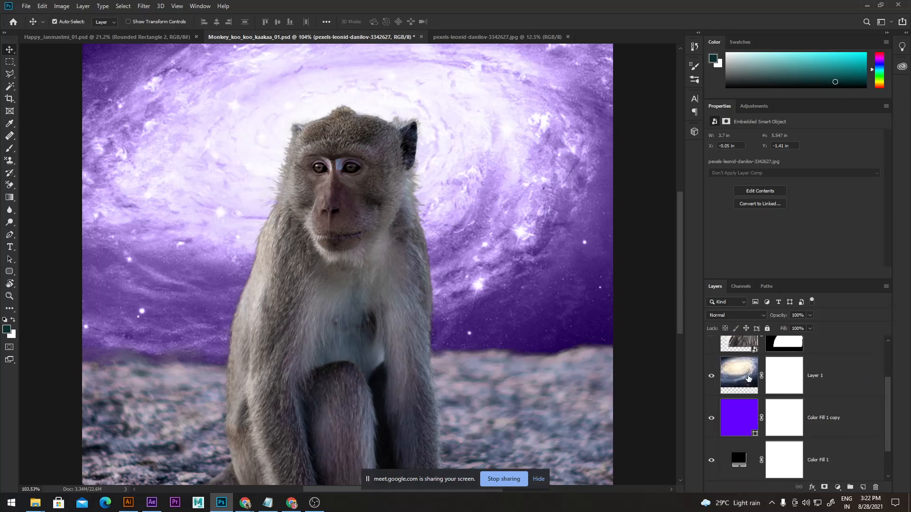
Look over the galaxy and owl layers beneath the monkey, and reselect the monkey photo layer
left_click(748, 378)
scroll(746, 400, "down", 1)
scroll(743, 419, "up", 3)
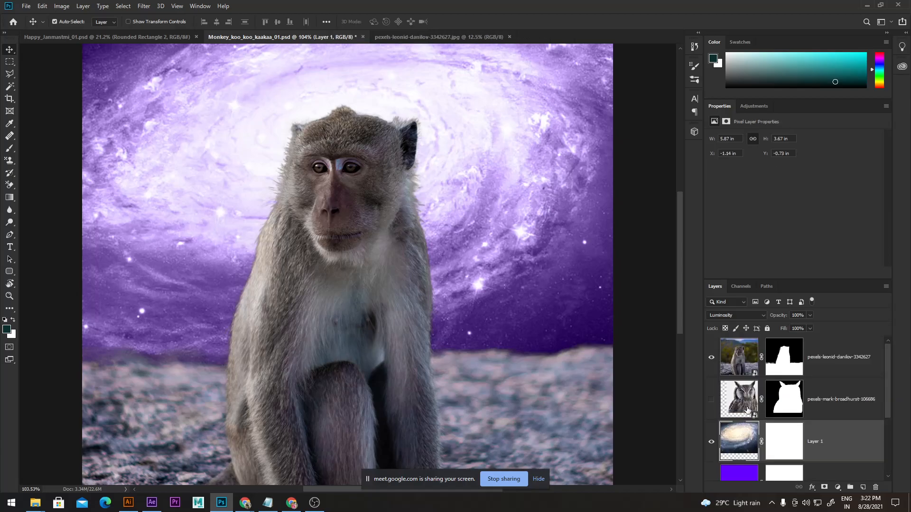
left_click(747, 365)
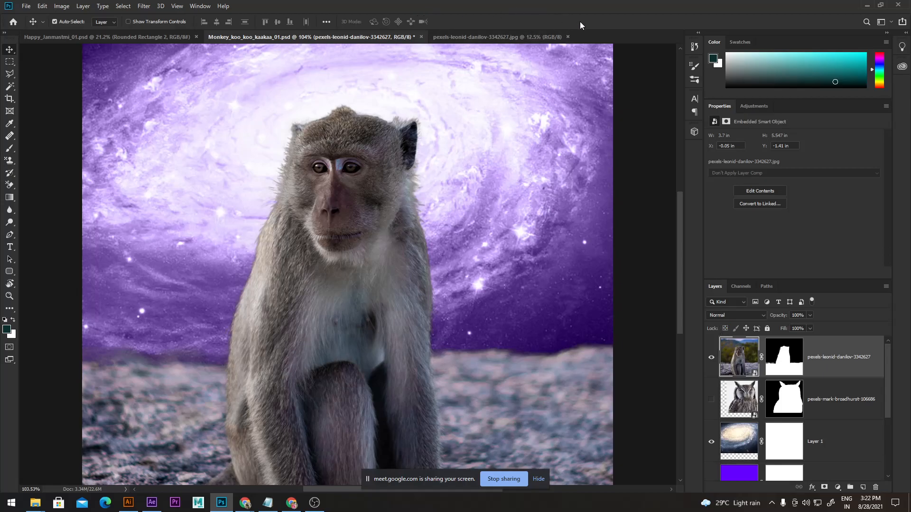
Open pexels-anna-shvets-3746287.jpg from the Photoshop_01 folder
key("ctrl+o")
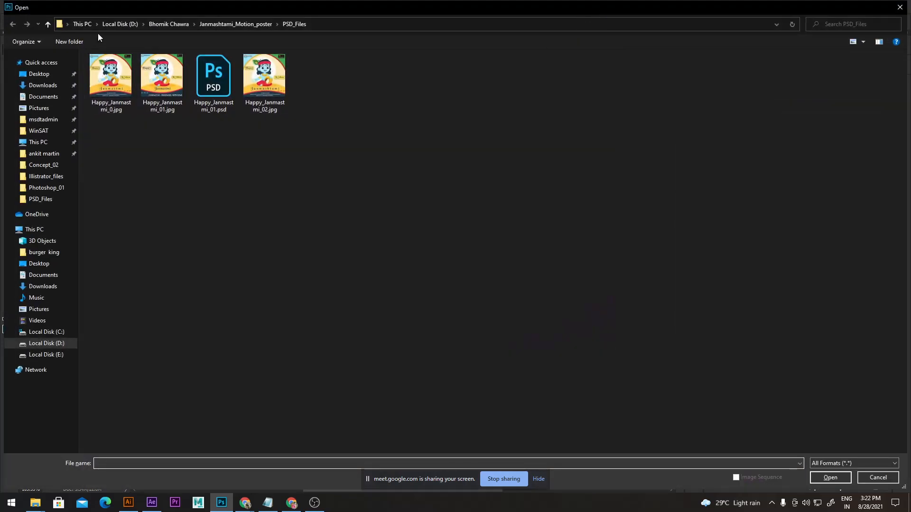
left_click(221, 24)
left_click(177, 24)
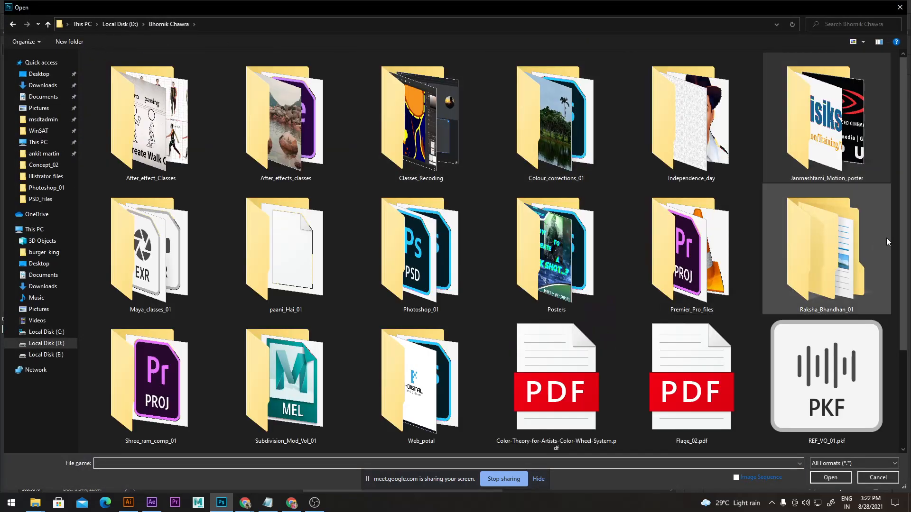
double_click(420, 256)
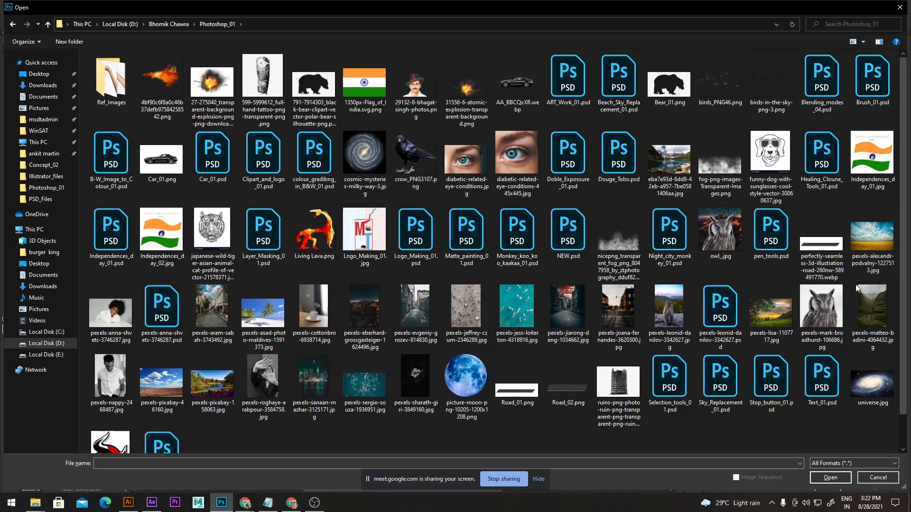
scroll(806, 290, "down", 2)
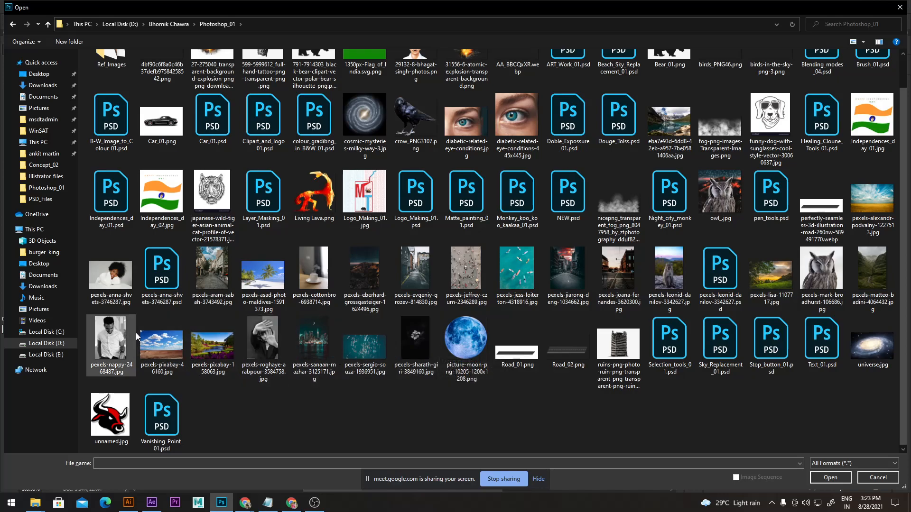
left_click(118, 278)
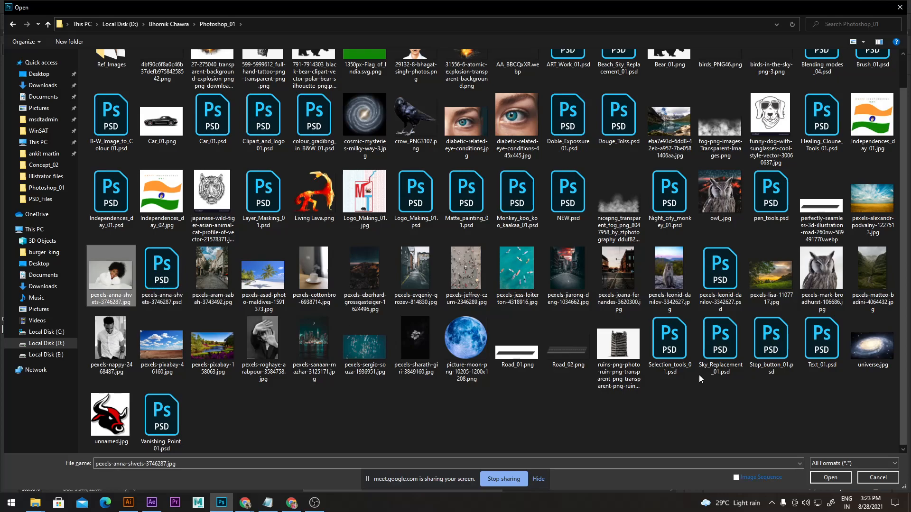
left_click(830, 478)
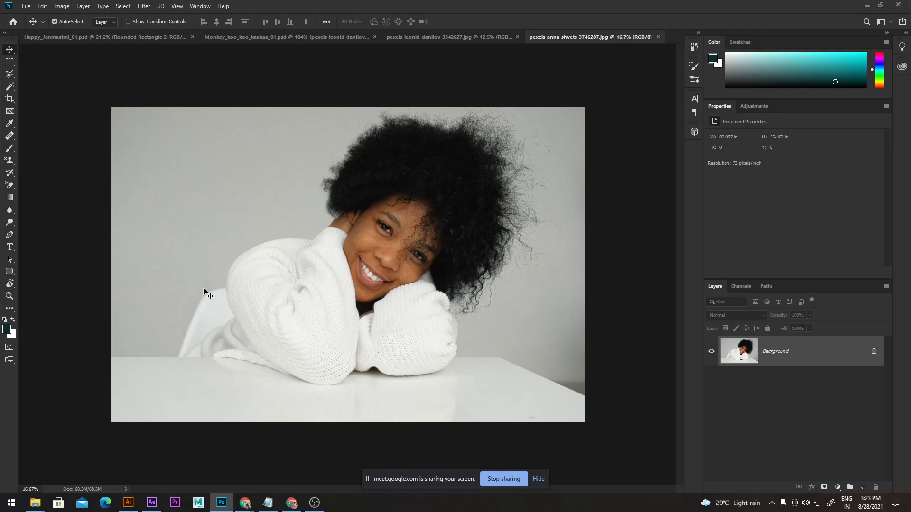
Reset the foreground and background colors to default black and white, and activate the Move tool
left_click(3, 320)
left_click(10, 309)
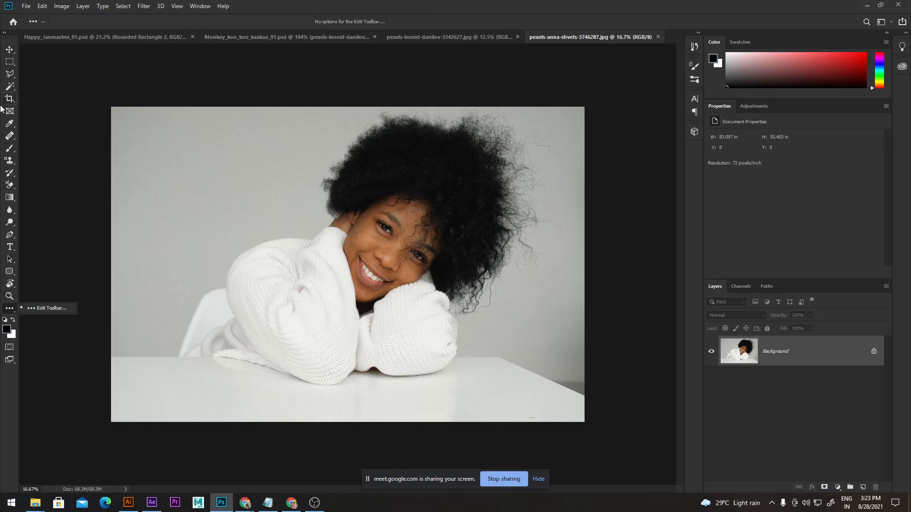
left_click(10, 50)
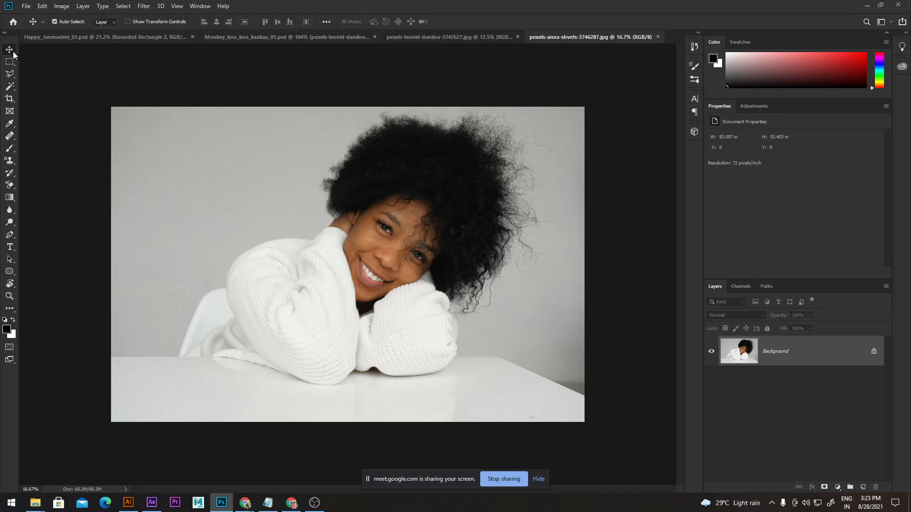
Examine the woman's curly hair and its fine strands against the grey background
scroll(478, 200, "up", 3)
scroll(446, 204, "down", 2)
scroll(441, 204, "up", 3)
scroll(550, 144, "up", 5)
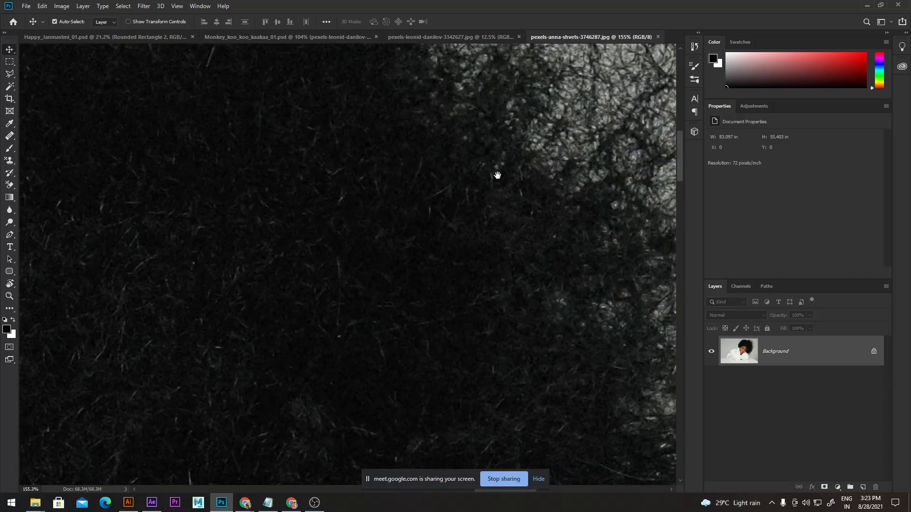
left_click_drag(498, 176, 499, 330)
left_click_drag(264, 268, 584, 152)
scroll(529, 208, "down", 5)
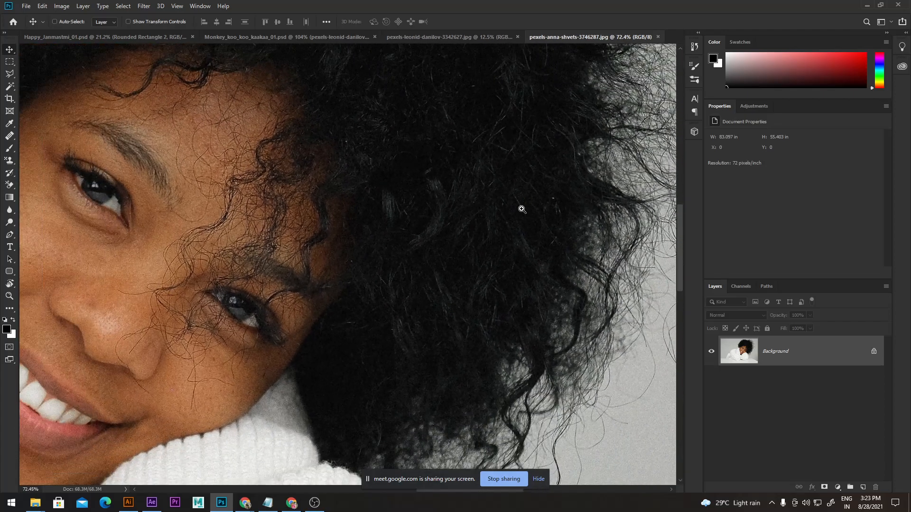
left_click_drag(282, 142, 545, 262)
scroll(508, 303, "down", 8)
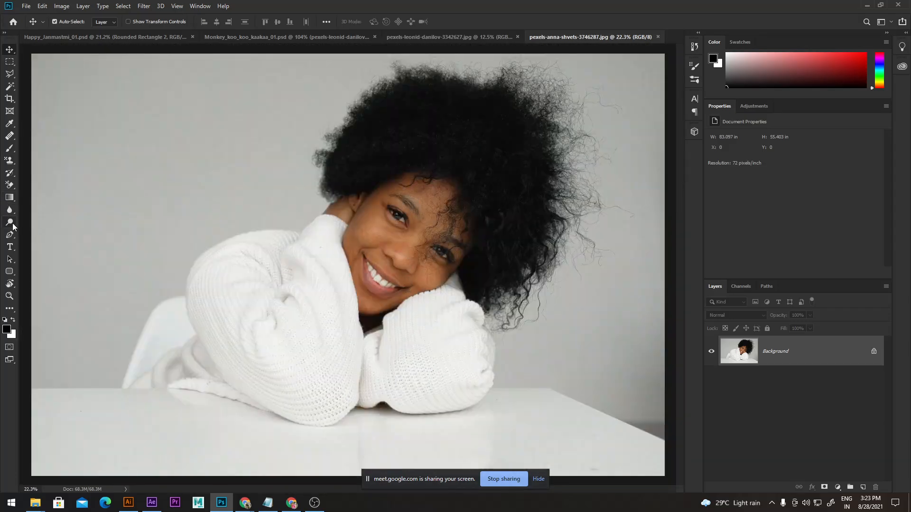
Look through the lasso tool variants and activate the Magnetic Lasso Tool
left_click(10, 74)
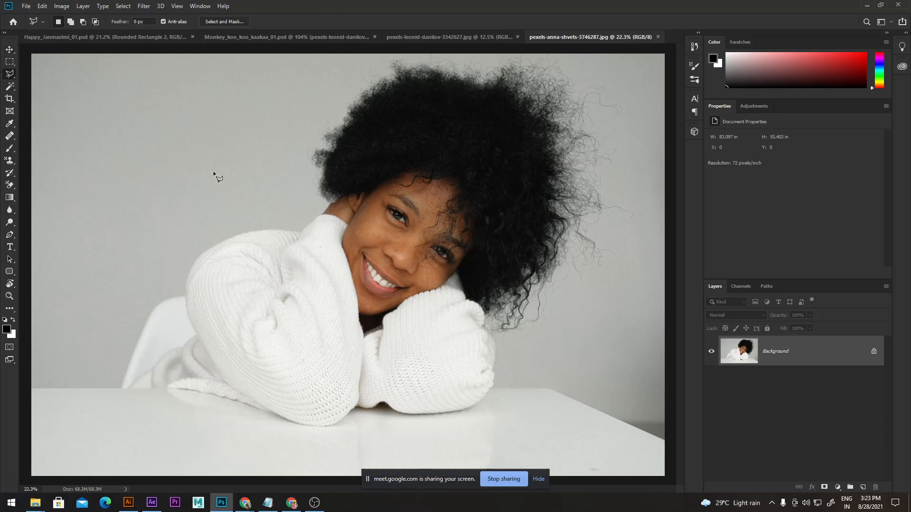
right_click(10, 74)
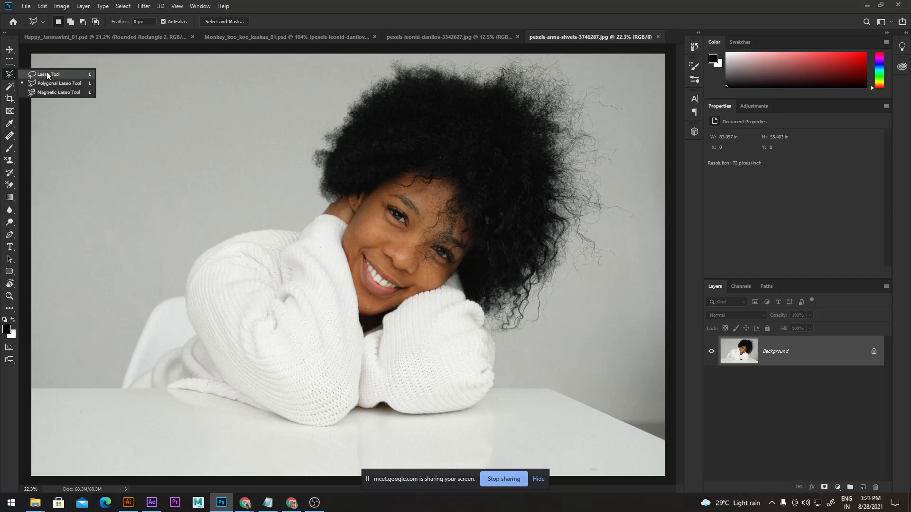
left_click(67, 92)
Place a Single Row Marquee selection across the middle of the portrait, dismissing the locked-layer error
left_click(11, 62)
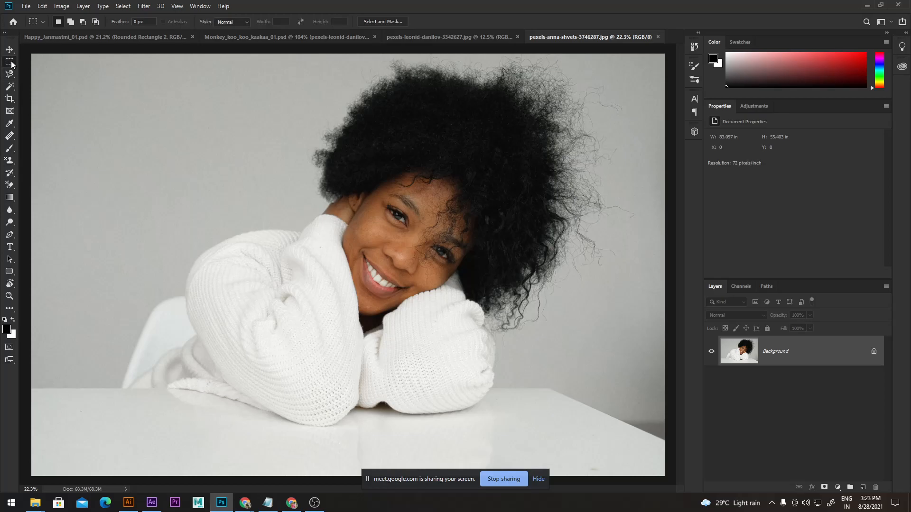
right_click(12, 65)
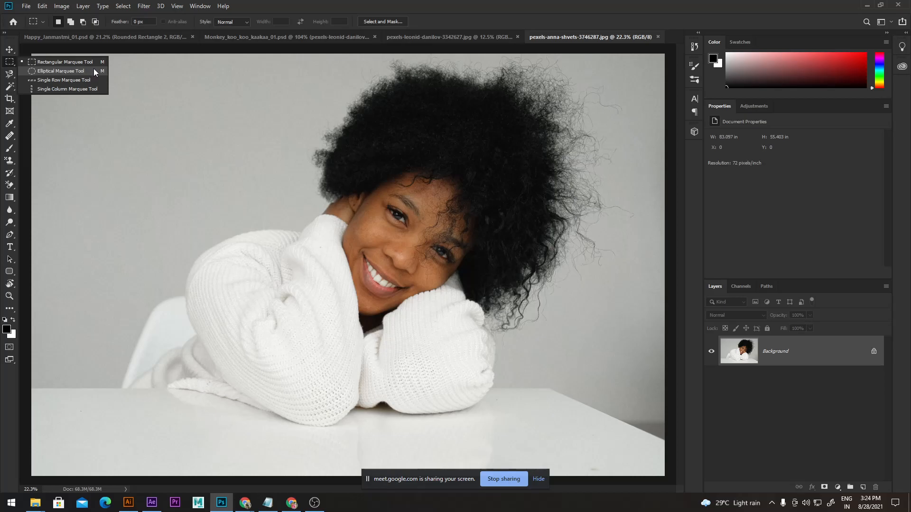
left_click(71, 81)
left_click_drag(133, 192, 367, 282)
left_click_drag(243, 205, 303, 258)
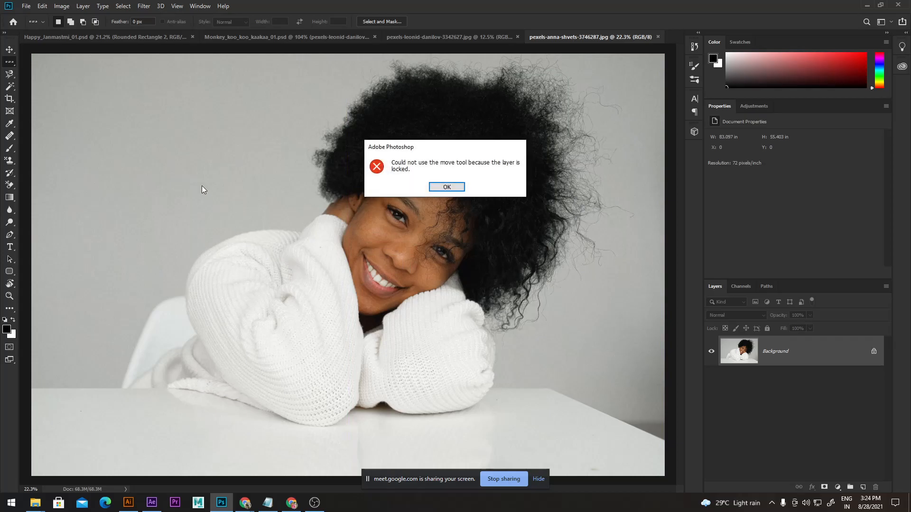
left_click(441, 187)
left_click_drag(208, 171, 178, 232)
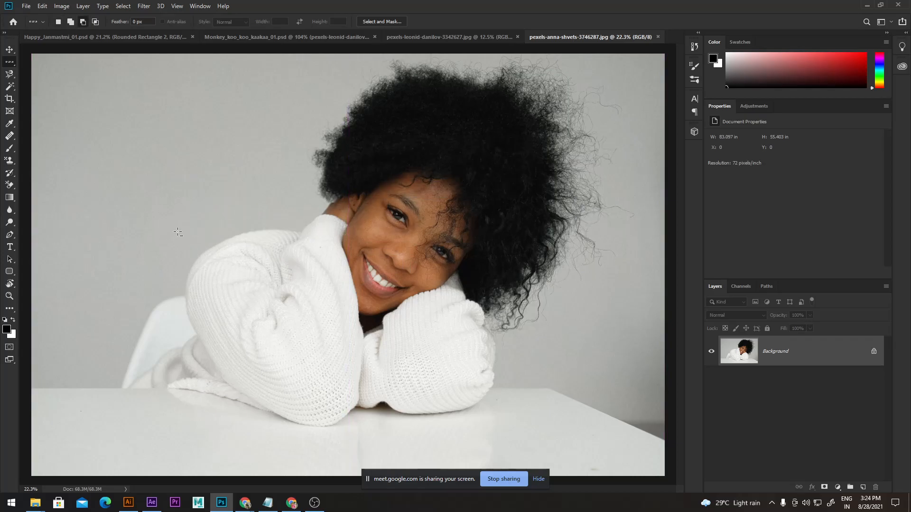
left_click_drag(223, 194, 233, 279)
left_click_drag(245, 237, 279, 263)
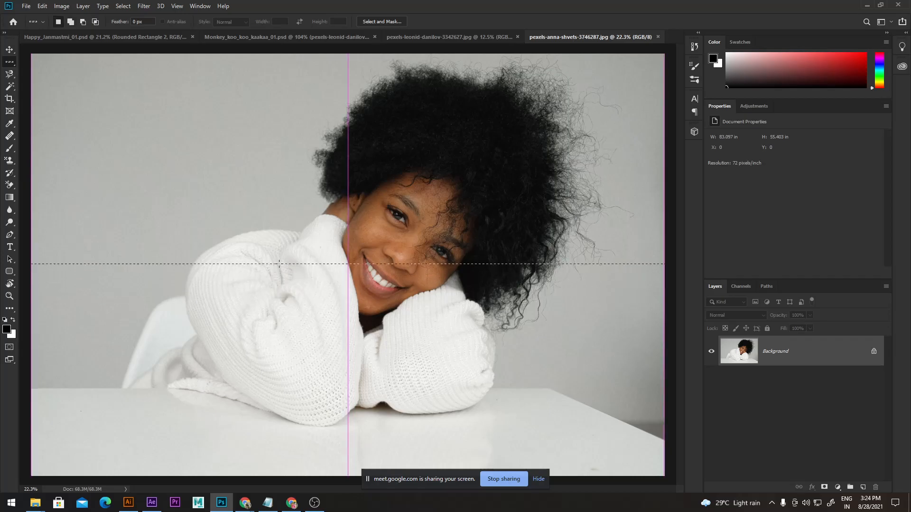
Draw a rectangular marquee around the woman's head, and replace it with one over the photo's upper-left background
right_click(9, 63)
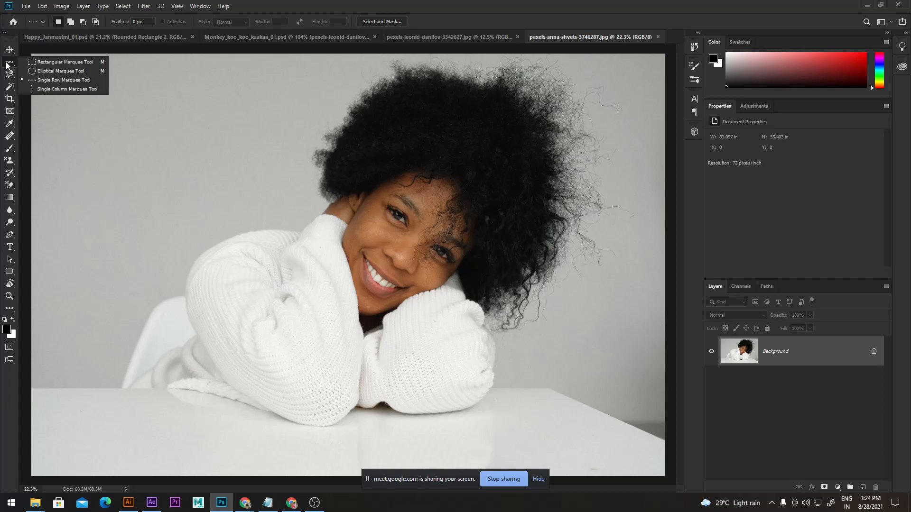
left_click(38, 63)
left_click_drag(170, 128, 607, 341)
scroll(469, 275, "down", 2)
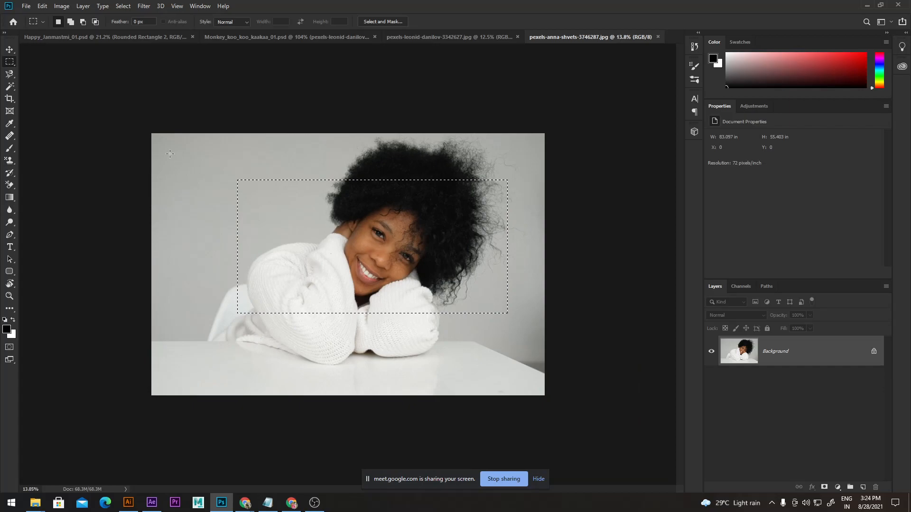
left_click_drag(151, 134, 323, 233)
Try erasing scribbled strokes inside the rectangular selection with the Eraser tool and undo them
left_click(12, 185)
left_click(52, 186)
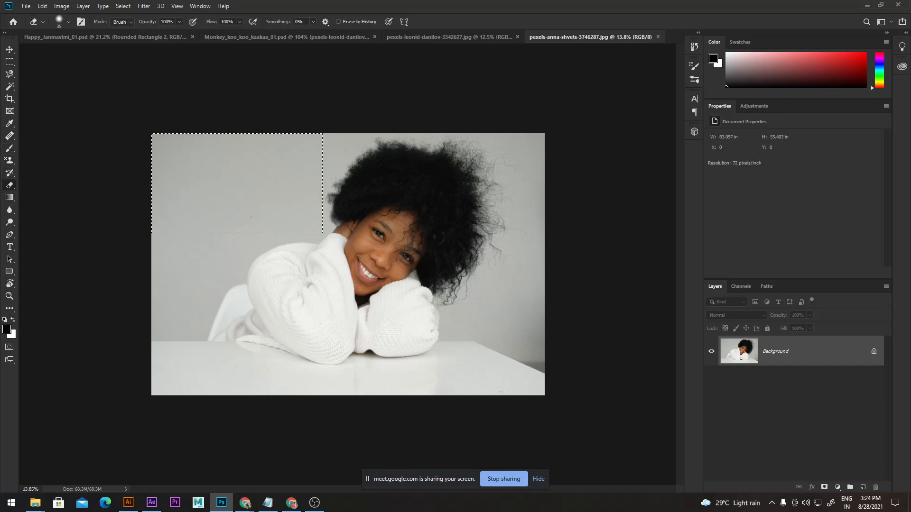
mouse_move(251, 192)
left_mouse_down()
mouse_move(319, 155)
mouse_move(320, 203)
mouse_move(268, 176)
left_mouse_up()
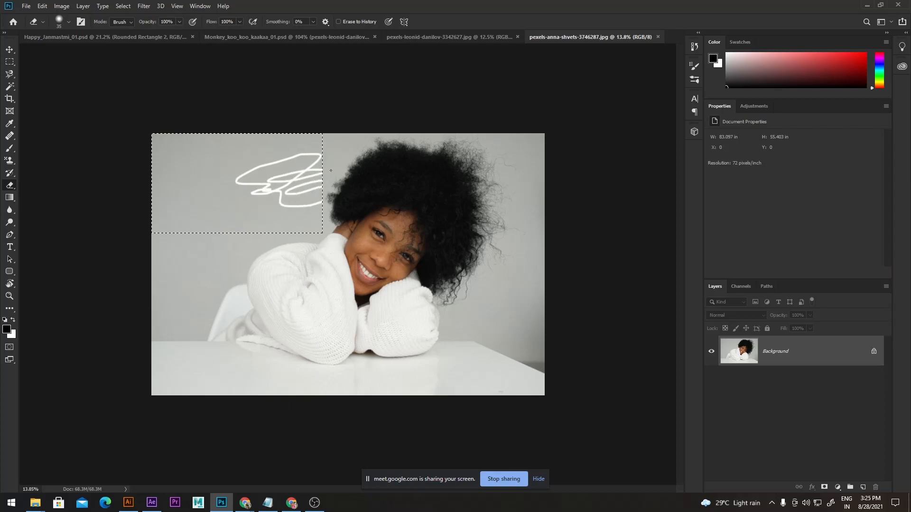
key("ctrl+z")
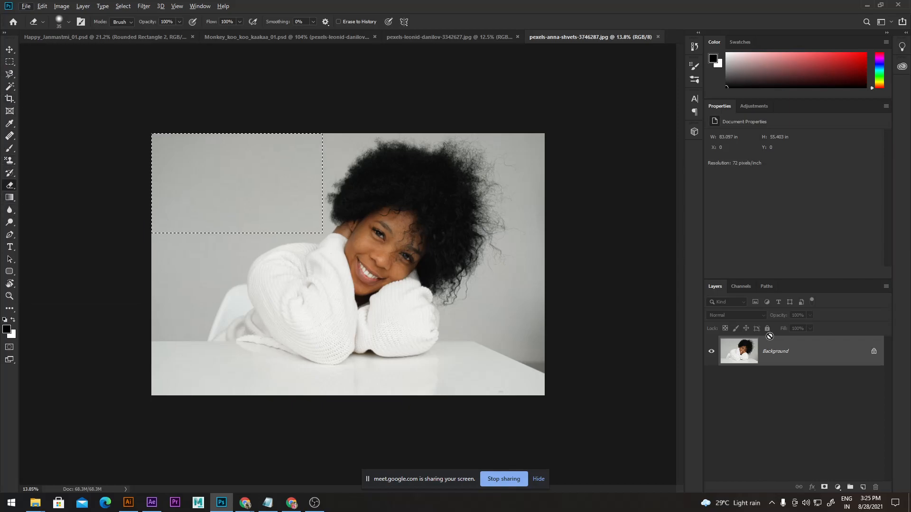
Move the selected background patch over the woman's face with the Move tool, and undo back to the earlier head selection
left_click_drag(771, 342, 773, 345)
left_click(10, 50)
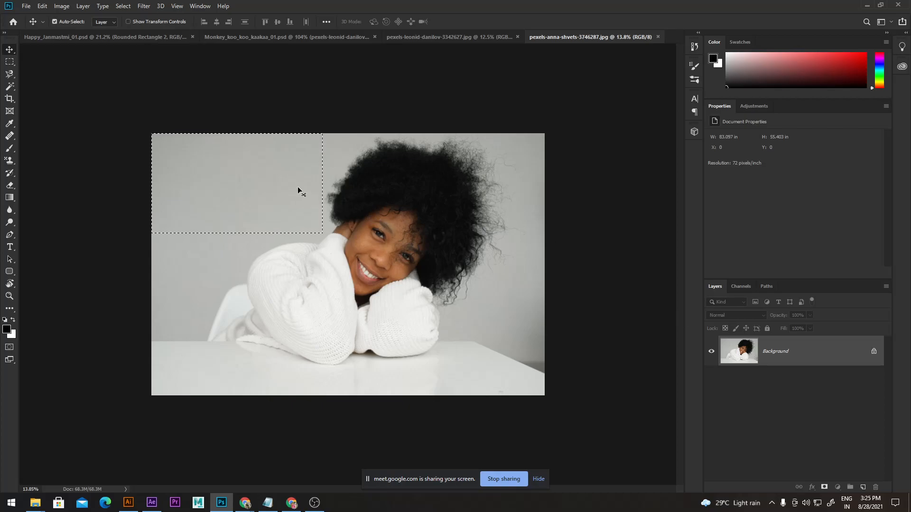
left_click_drag(309, 191, 492, 287)
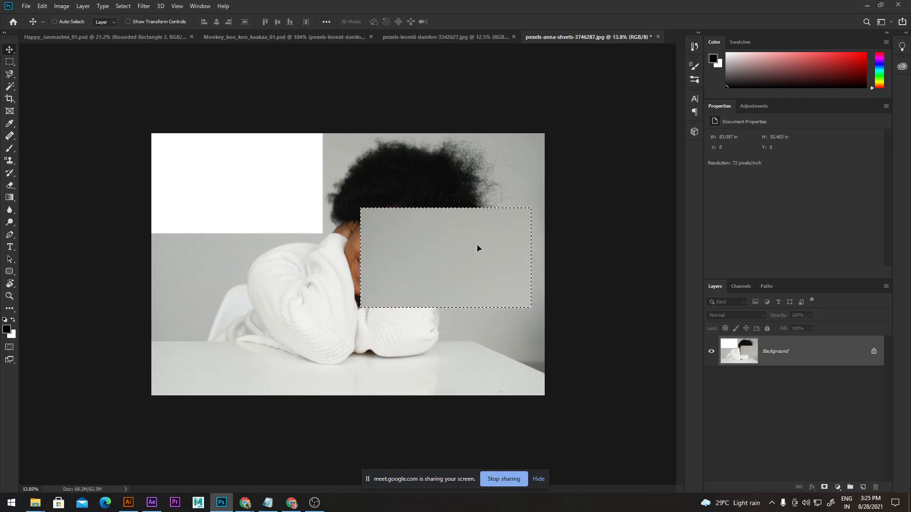
key("ctrl")
left_click_drag(473, 208, 481, 180)
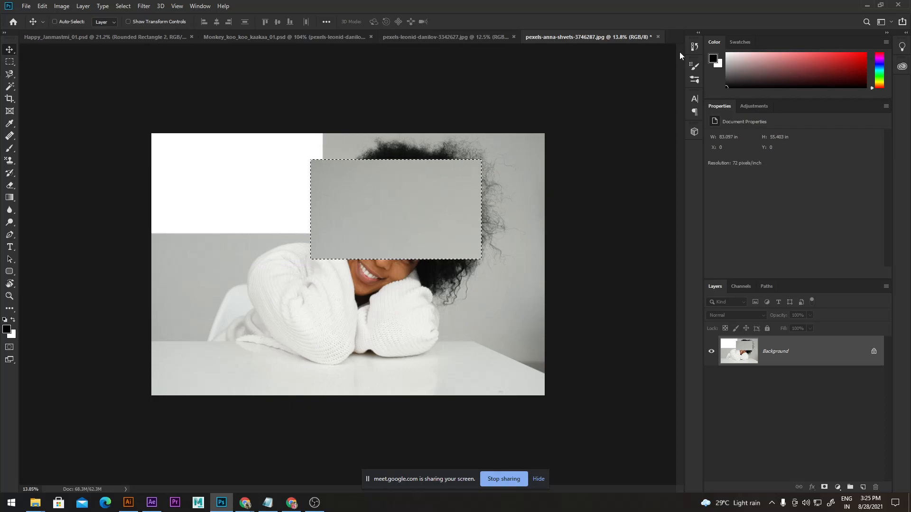
key("ctrl+z")
key("ctrl+z")
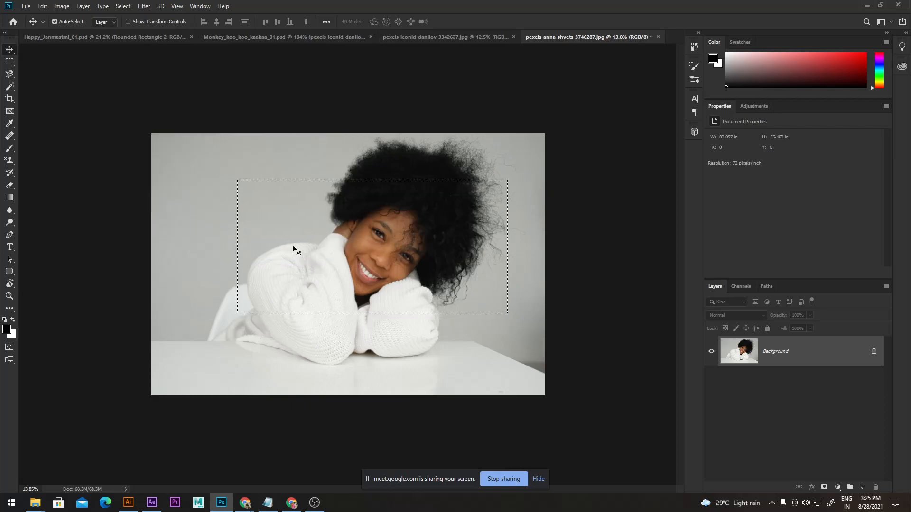
Draw a small rectangular marquee selection on the grey wall beside the woman
left_click(9, 62)
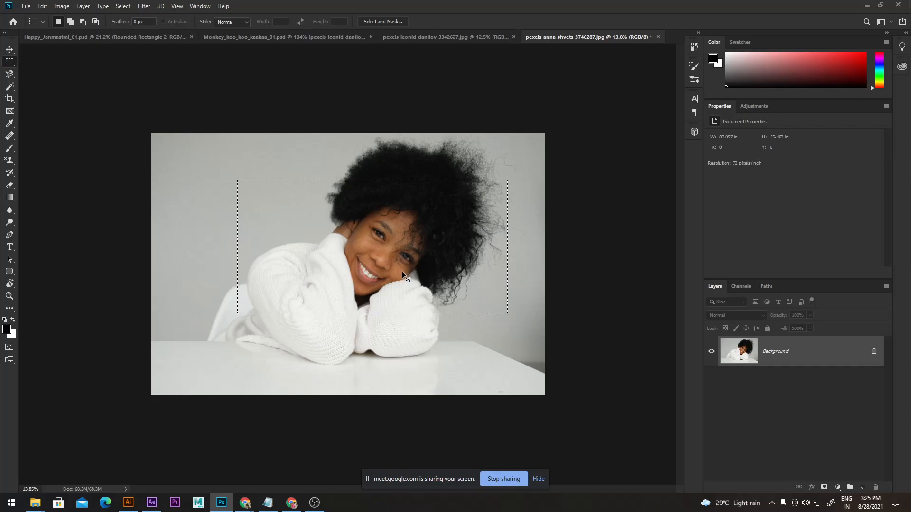
left_click_drag(199, 171, 268, 234)
Switch to the Polygonal Lasso Tool and clear the existing selection
left_click(9, 74)
left_click(9, 73, "alt")
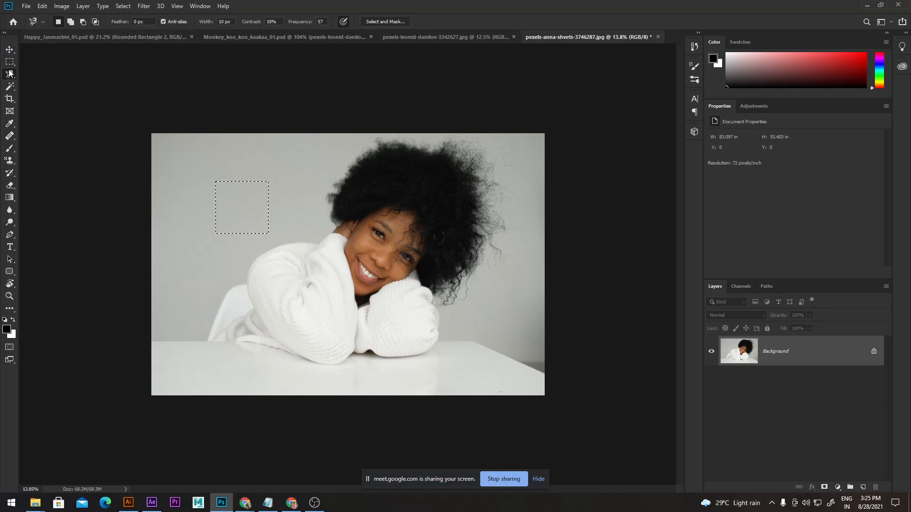
right_click(9, 74)
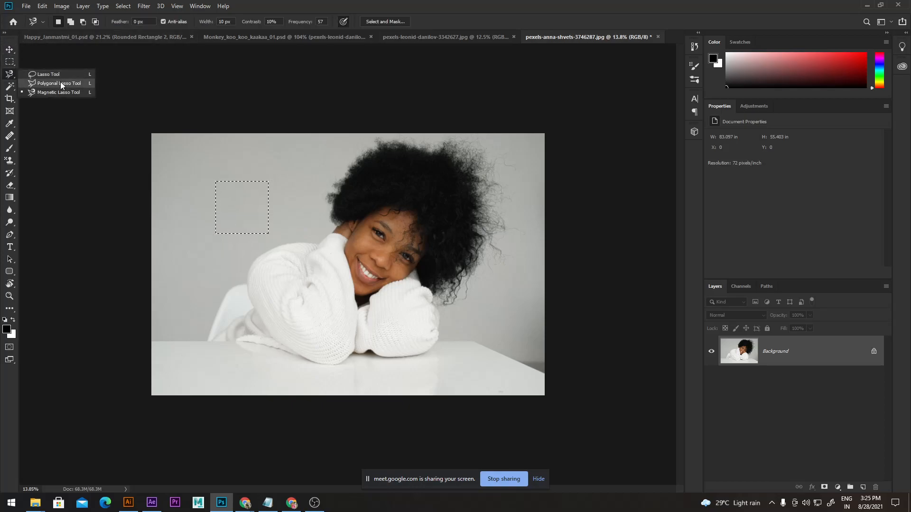
left_click(61, 84)
scroll(198, 312, "up", 2)
key("ctrl+shift+d")
Start a polygonal lasso outline along the table's left edge, around the chair back and over the woman's left-hand sleeve
left_click(59, 375)
left_click(142, 375)
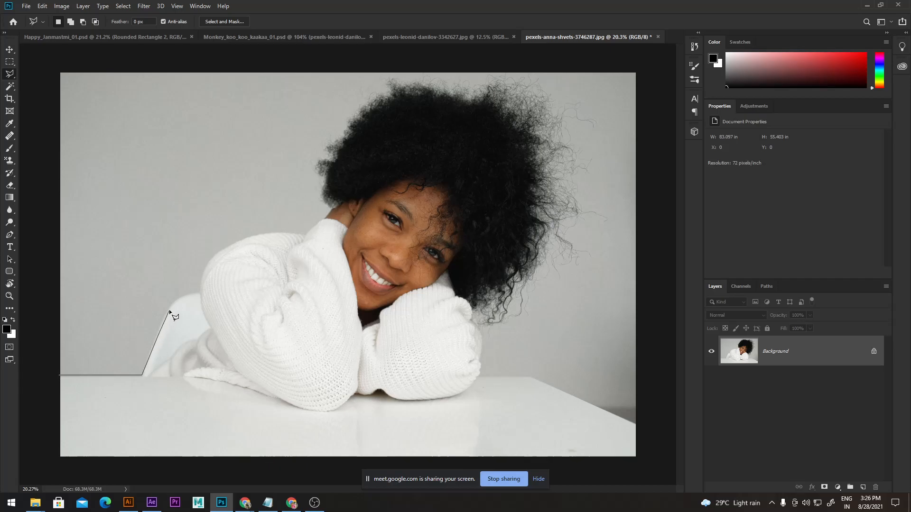
left_click(200, 293)
left_click(258, 235)
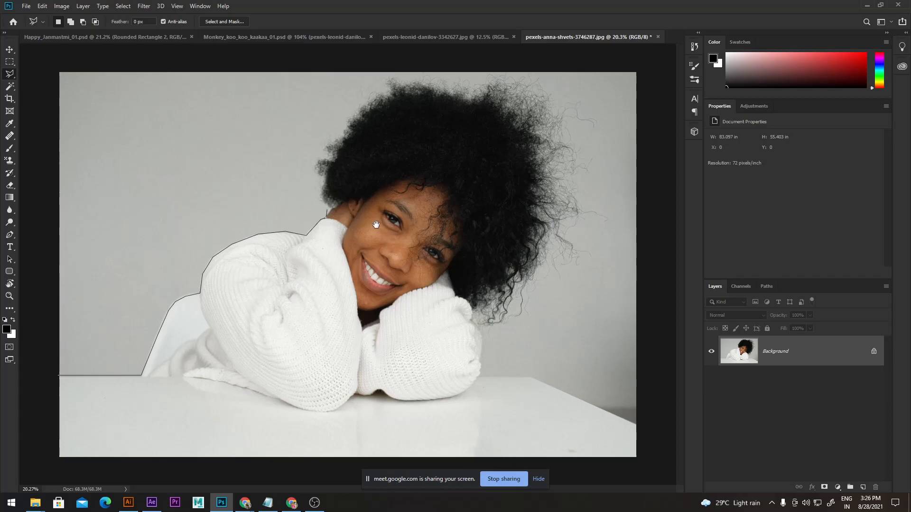
Continue the polygonal lasso outline from the neck up the left side and across the top of the curly hair
scroll(376, 224, "up", 5)
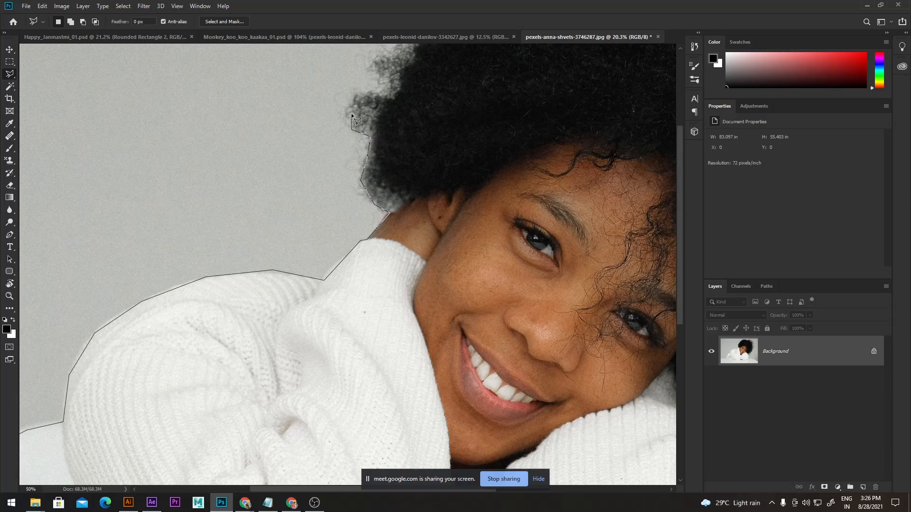
left_click(357, 93)
left_click_drag(382, 92, 269, 273)
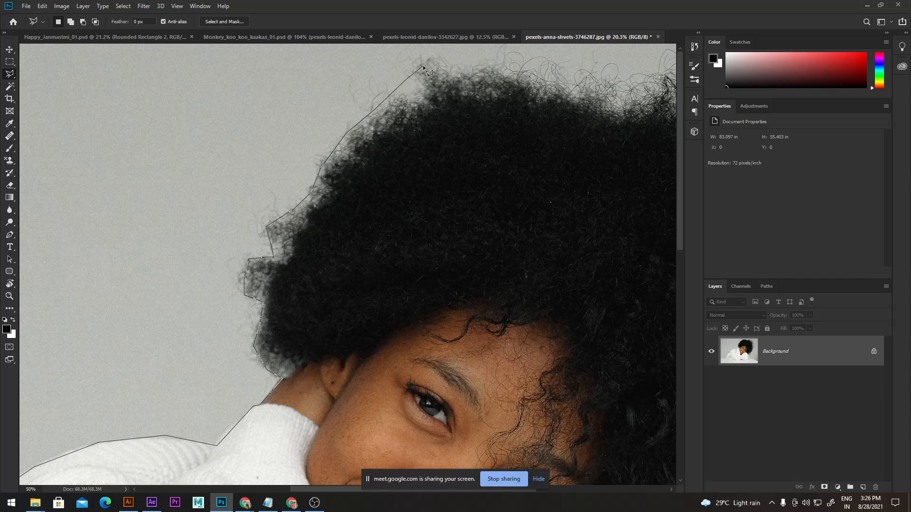
left_click(536, 72)
left_click_drag(638, 76, 388, 78)
left_click(463, 78)
Trace the lasso outline down the right side of the hair to where it meets the sweater sleeve
left_click(574, 172)
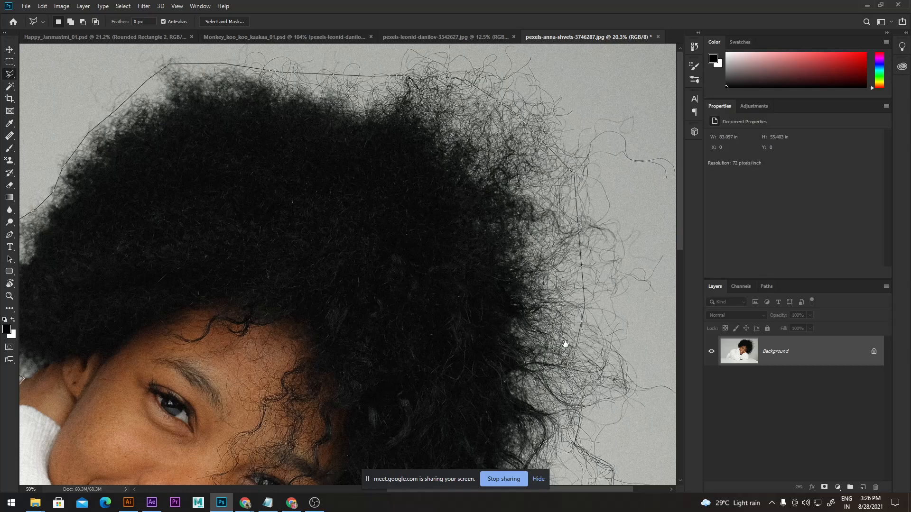
left_click_drag(569, 383, 536, 161)
left_click(535, 224)
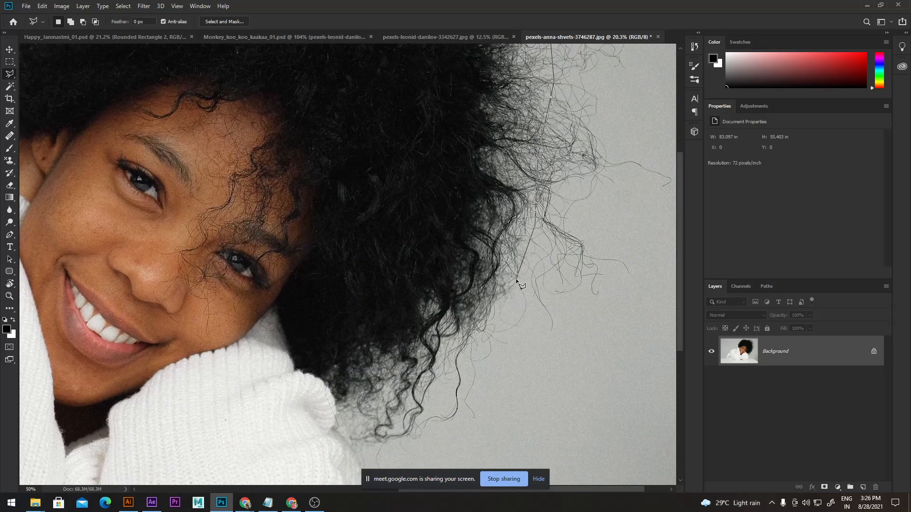
left_click(469, 352)
mouse_move(333, 426)
left_mouse_down()
mouse_move(323, 295)
mouse_move(299, 194)
left_mouse_up()
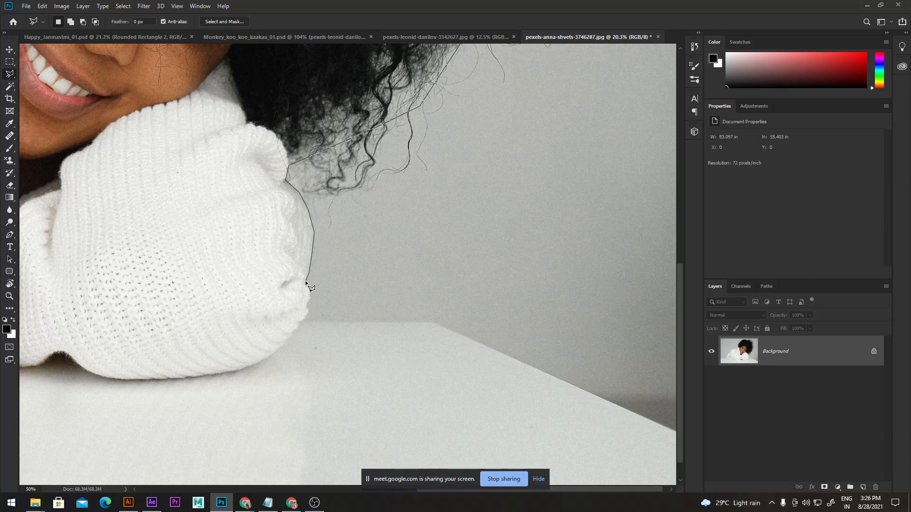
Trace the lasso outline down the right-hand sleeve and along the table edge to the photo's right border
left_click(311, 294)
left_click(307, 307)
left_click(432, 321)
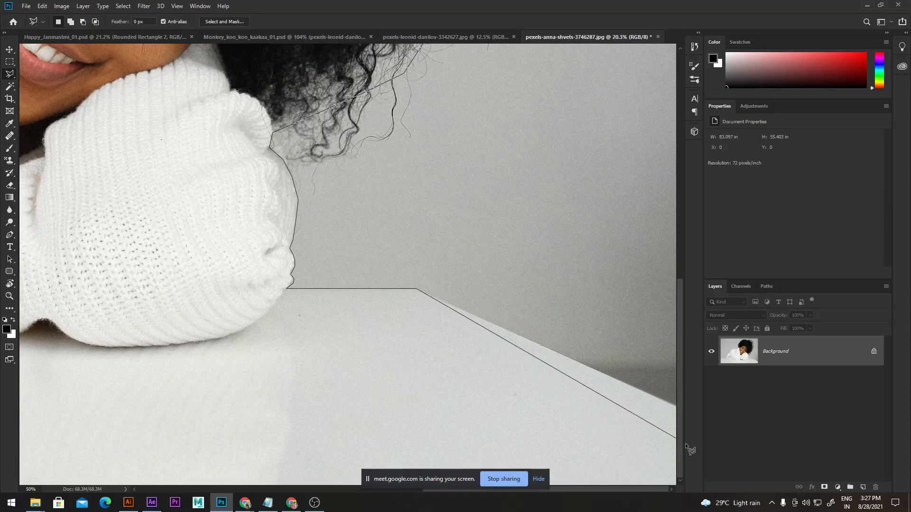
left_click(680, 406)
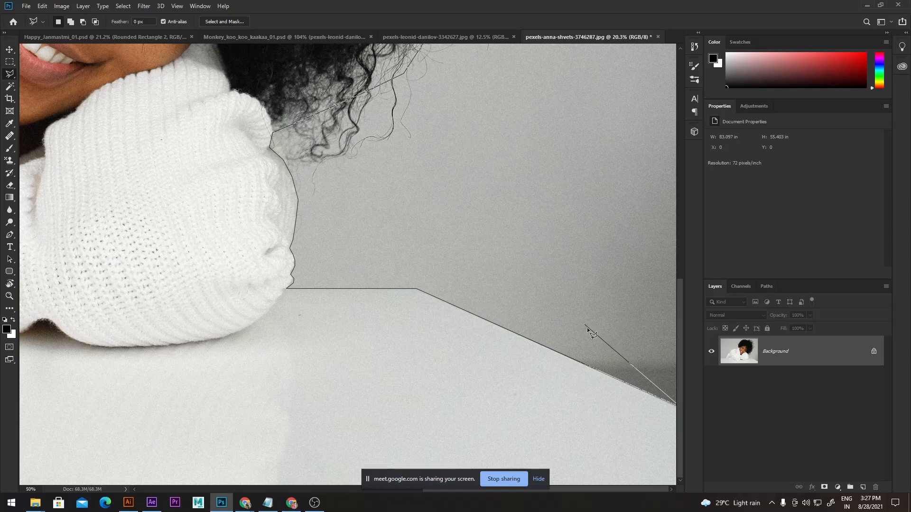
left_click(643, 371, "ctrl")
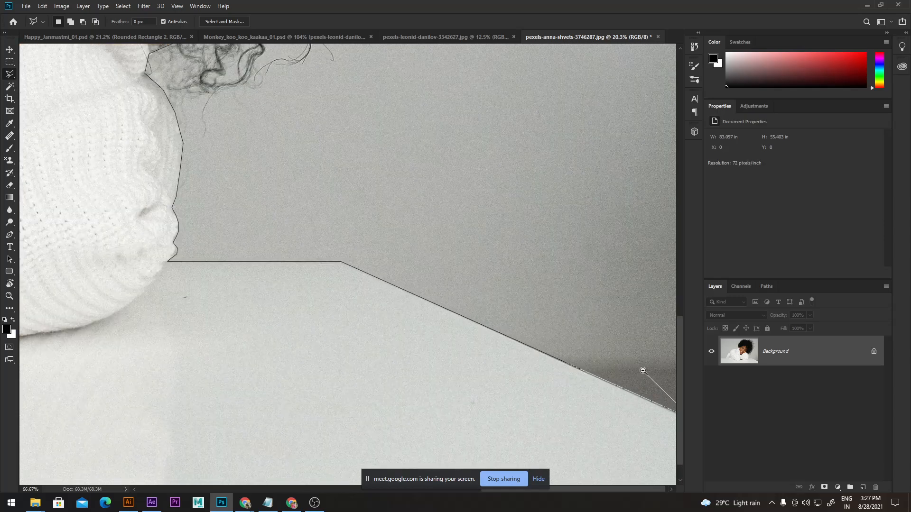
left_click(642, 371, "ctrl+alt")
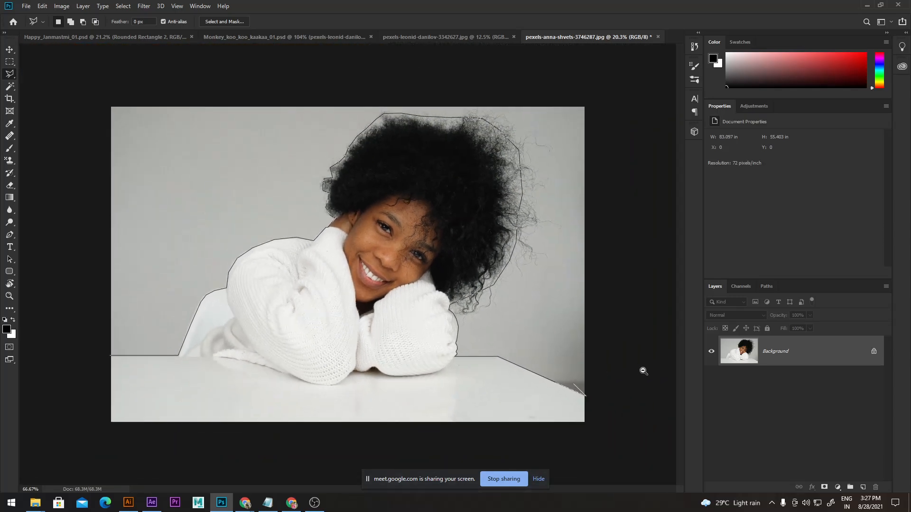
Run the lasso outline outside the canvas below the table and close it at its starting point
left_click(605, 410)
left_click(605, 426, "shift")
left_click(92, 432, "shift")
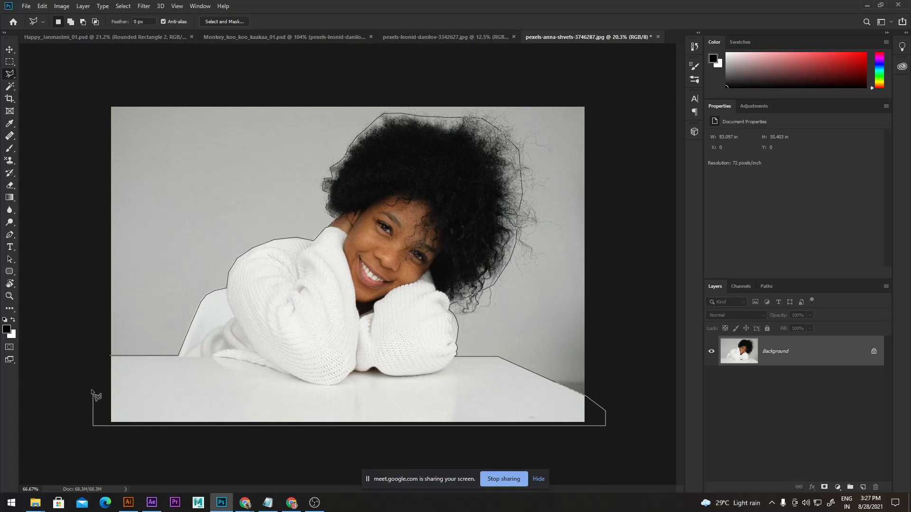
left_click(110, 356)
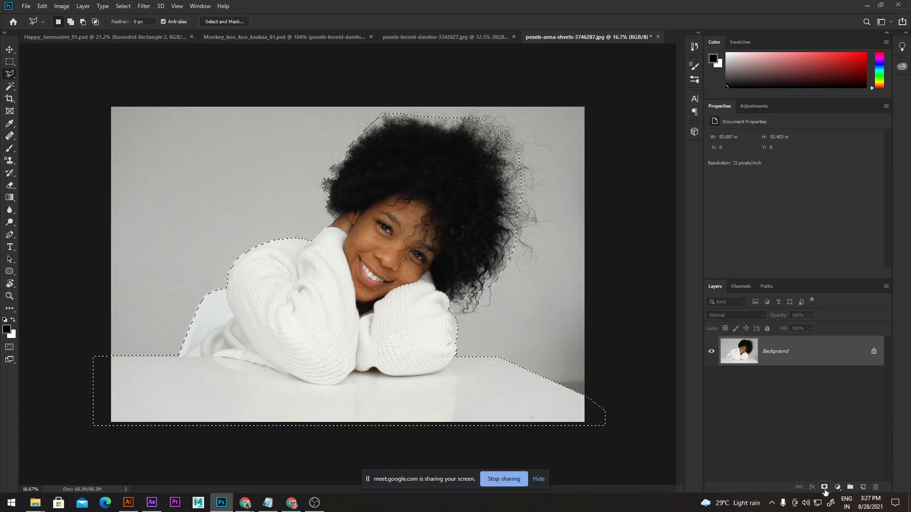
Convert the locked Background into a regular layer and dismiss the layer style settings
left_click(825, 488)
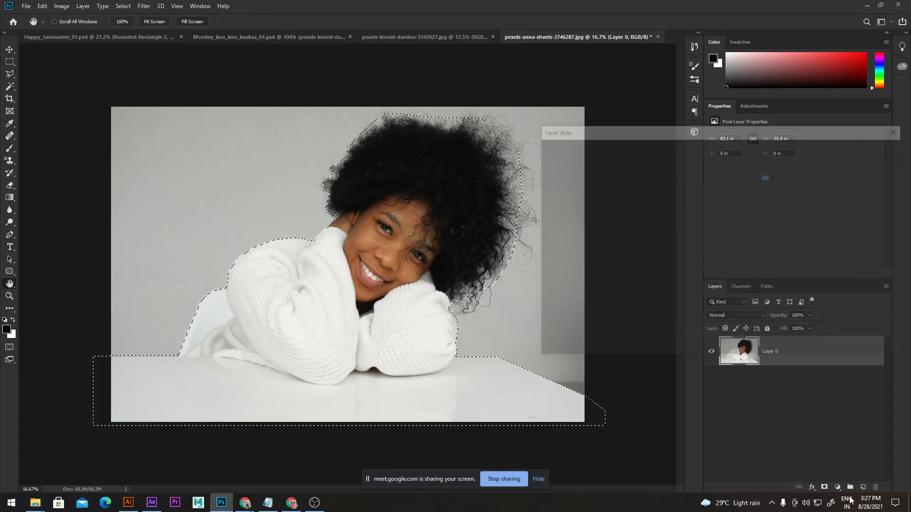
key("Escape")
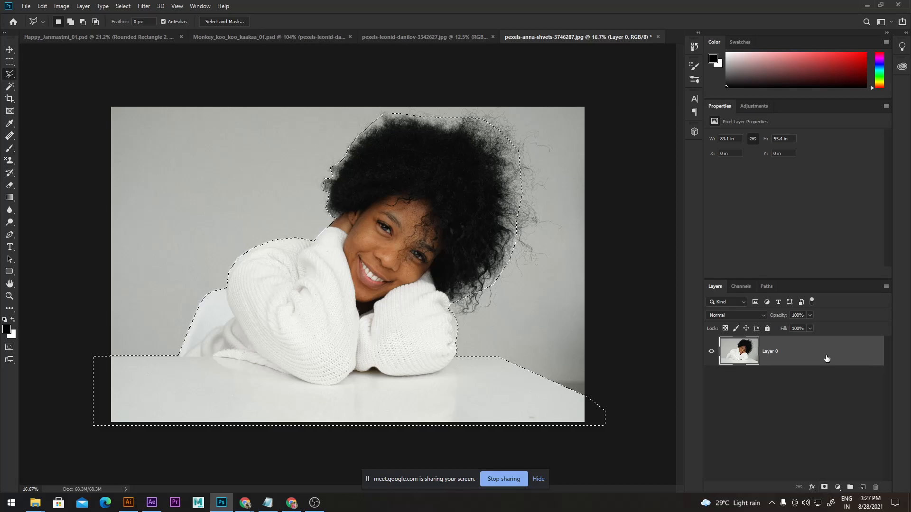
left_click(66, 6)
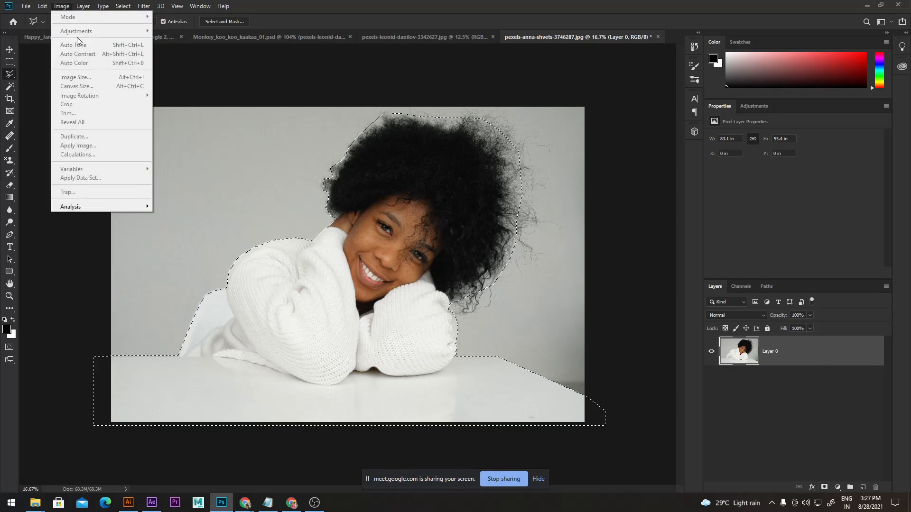
mouse_move(83, 6)
left_click(83, 6)
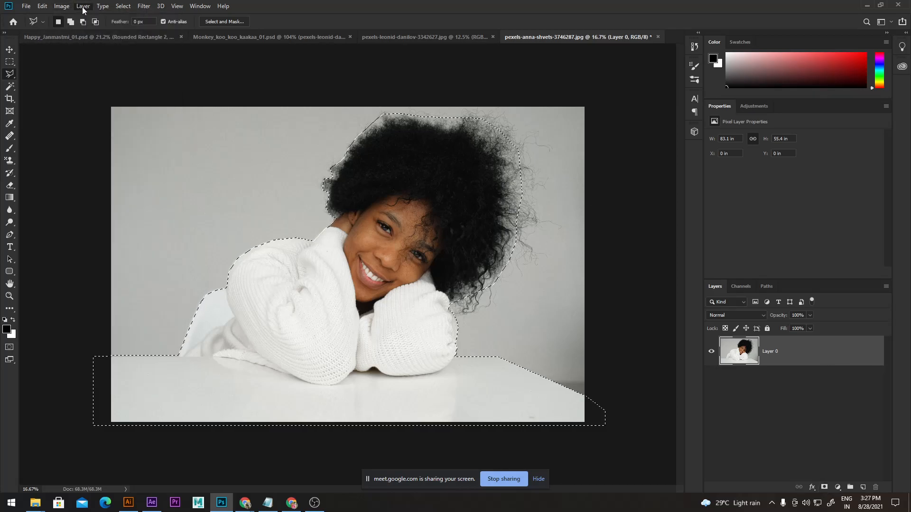
right_click(411, 208)
left_click(413, 187)
Move the selected woman and table down and to the right with the Move tool, and undo the move
left_click(10, 49)
left_click_drag(435, 207, 490, 226)
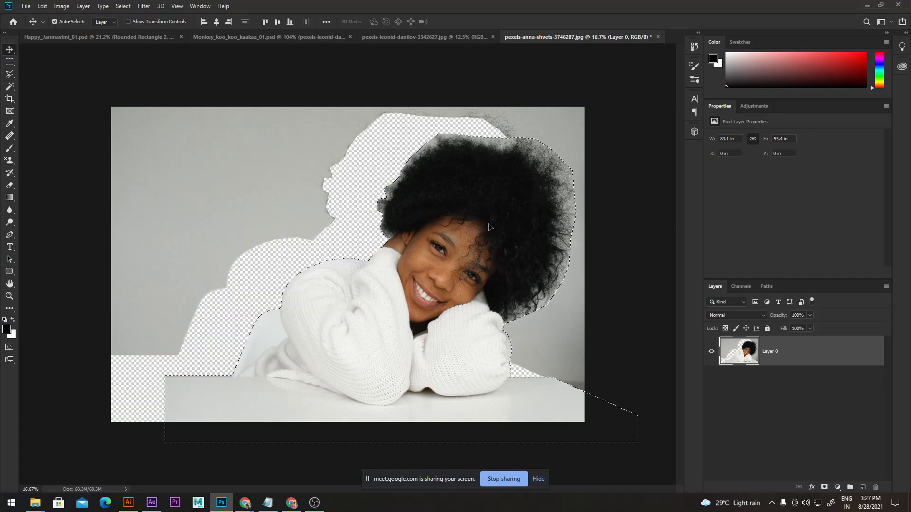
key("ctrl+z")
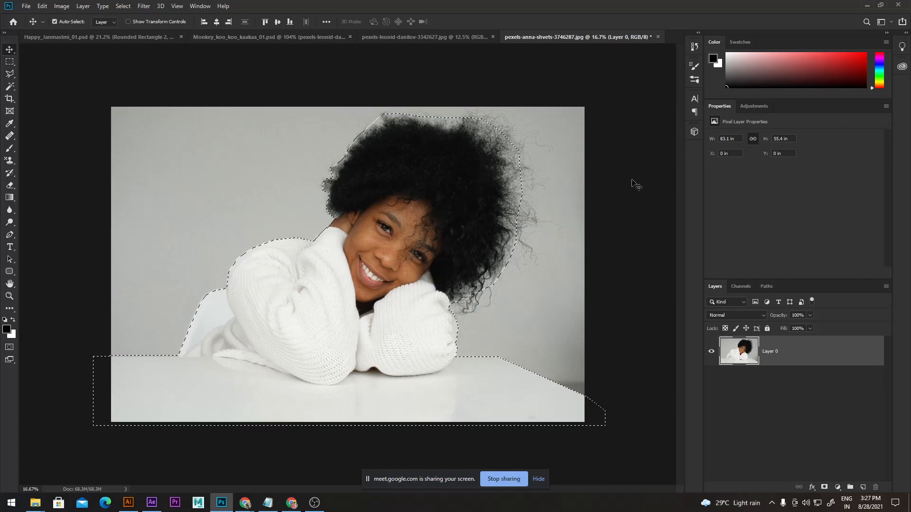
Open the lasso selection in Select and Mask and set the edge detection to Smart Radius with a 45 px radius
left_click(10, 62)
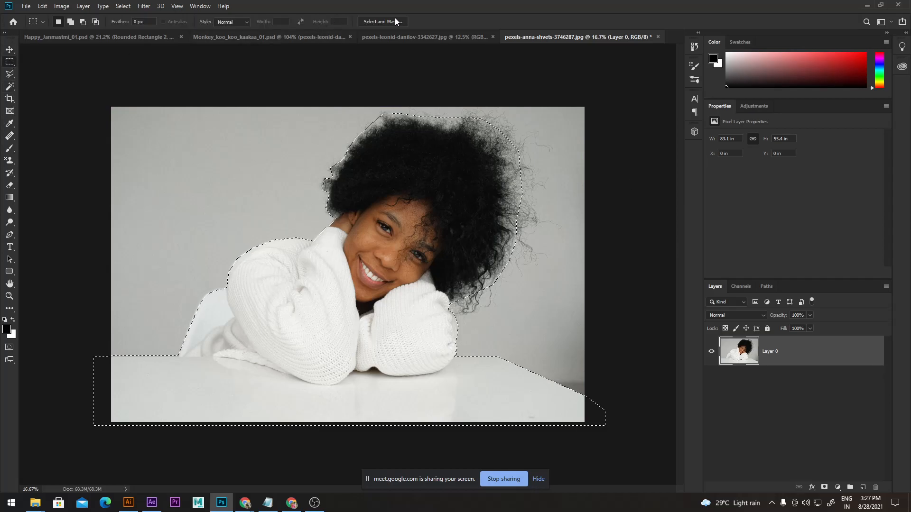
left_click(395, 21)
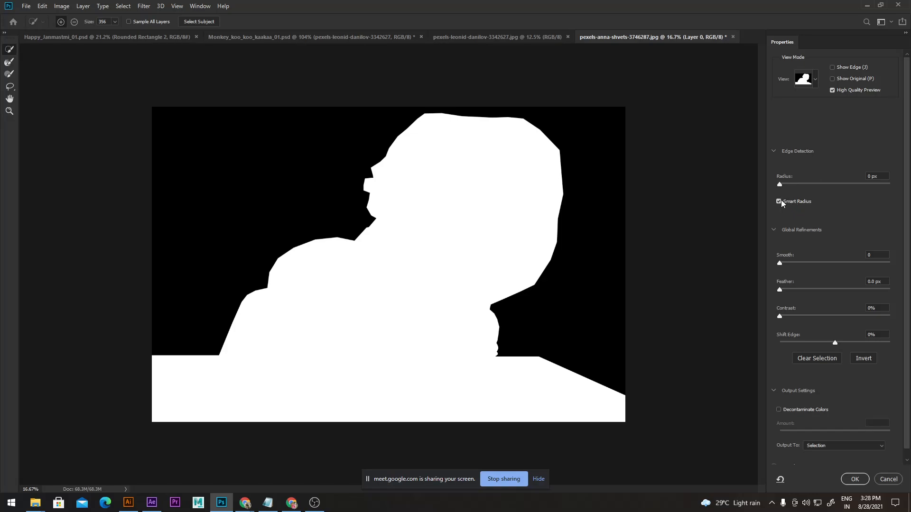
left_click_drag(779, 184, 824, 185)
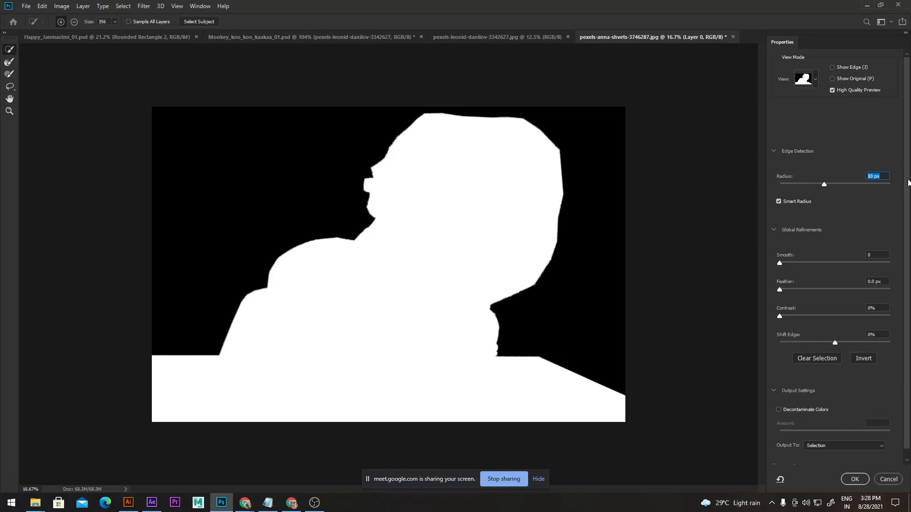
type("45")
key("Return")
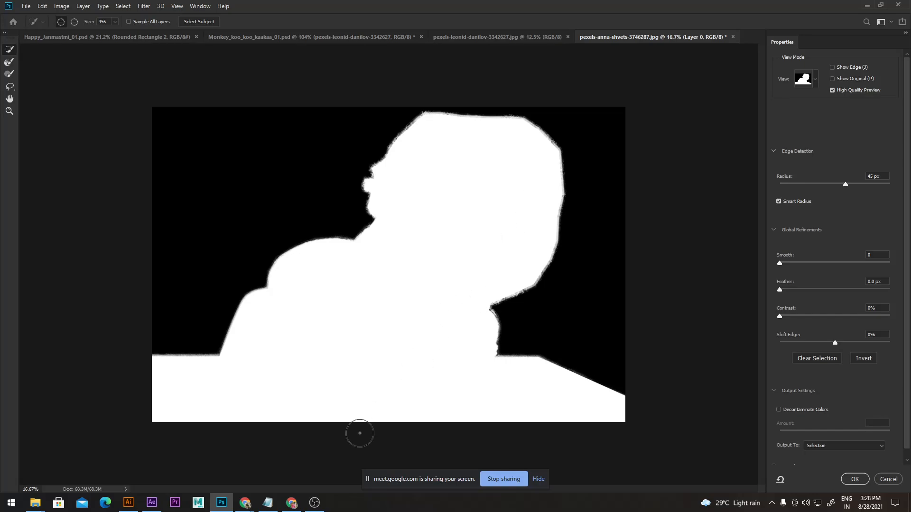
In the Google Meet window, hide the screen-sharing notice and unmute the microphone, and return to Photoshop
mouse_move(245, 503)
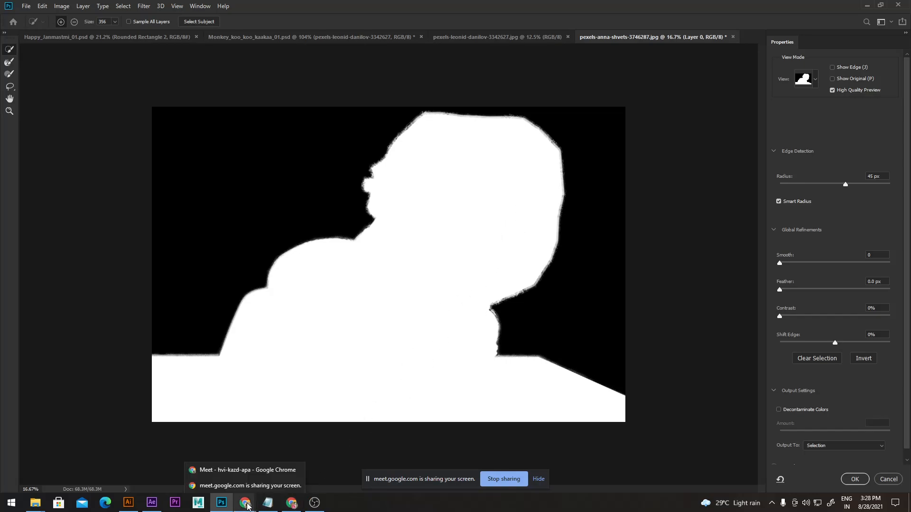
left_click(257, 473)
left_click(389, 469)
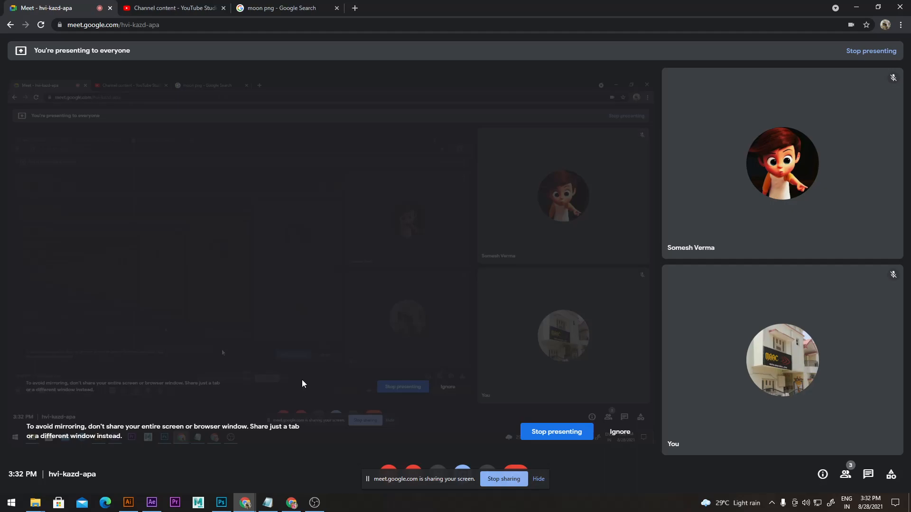
left_click(541, 479)
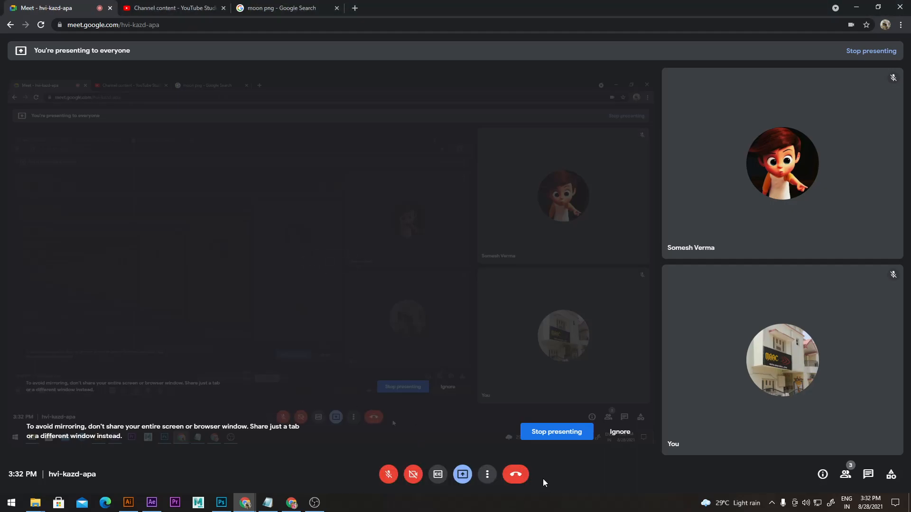
left_click(388, 476)
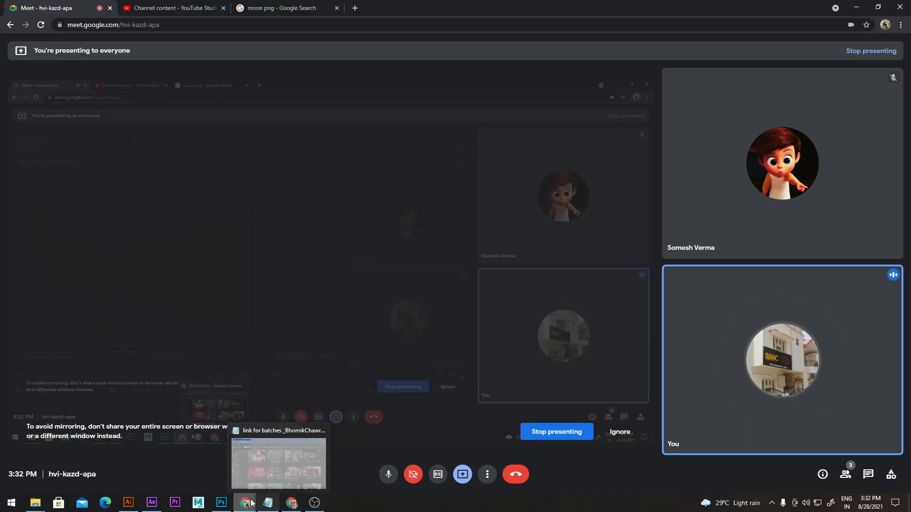
left_click(221, 503)
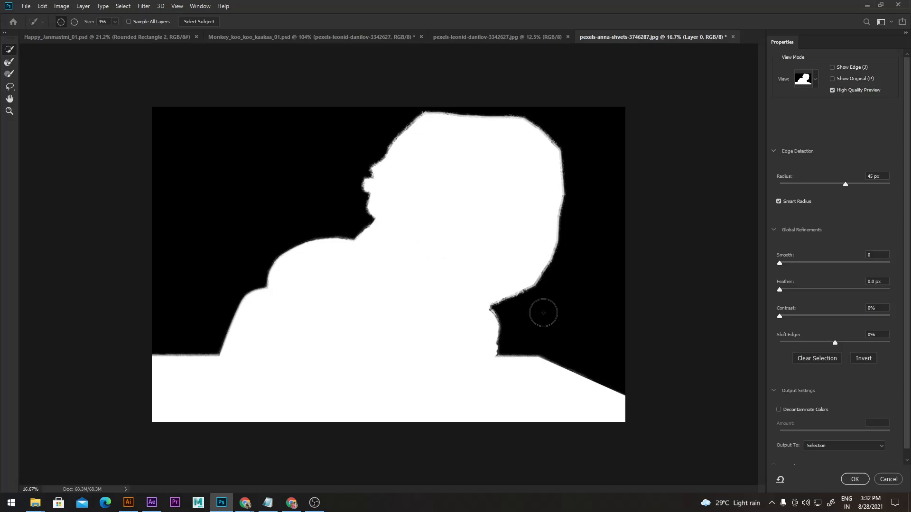
Add a background patch beside the lower hair with the Quick Selection Tool, and subtract the background around the hair outline
left_click_drag(534, 311, 547, 303)
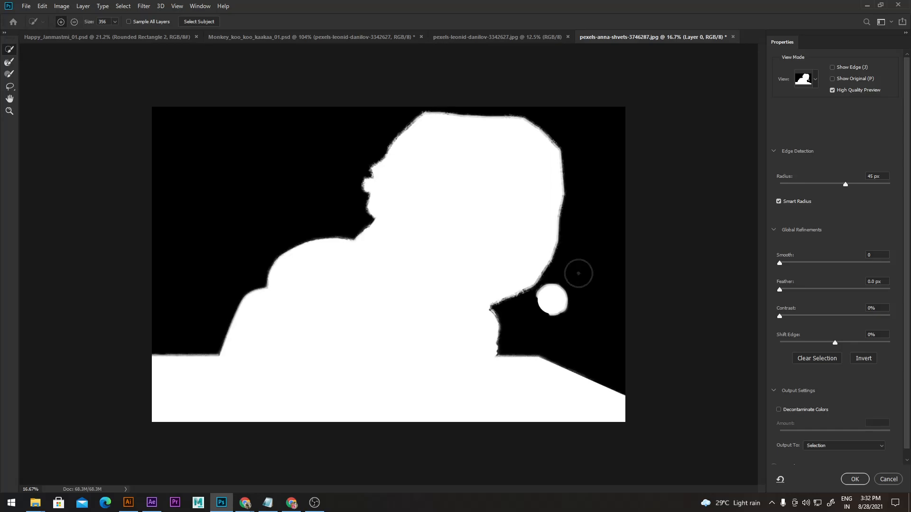
left_click_drag(575, 270, 555, 305)
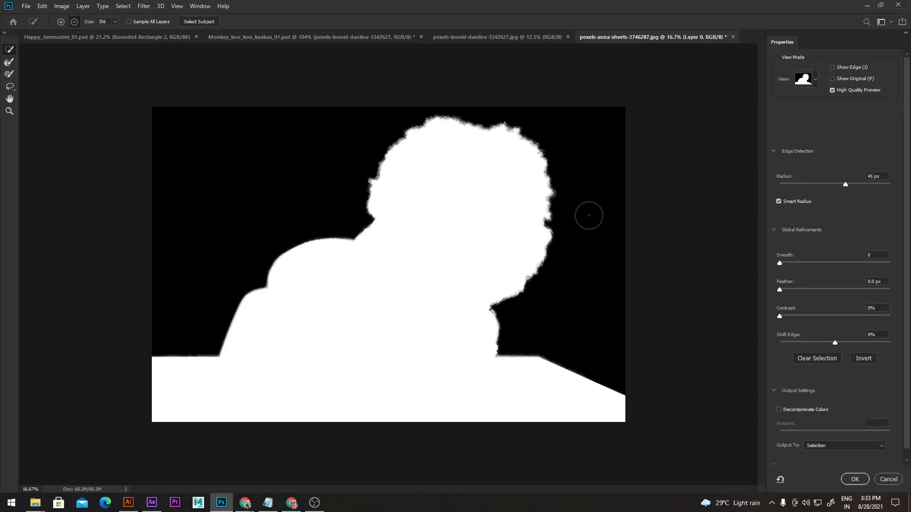
Add a patch of background beside the curls on the woman's outer hair edge to the selection with the Quick Selection Tool
scroll(586, 204, "up", 5)
scroll(592, 203, "up", 4)
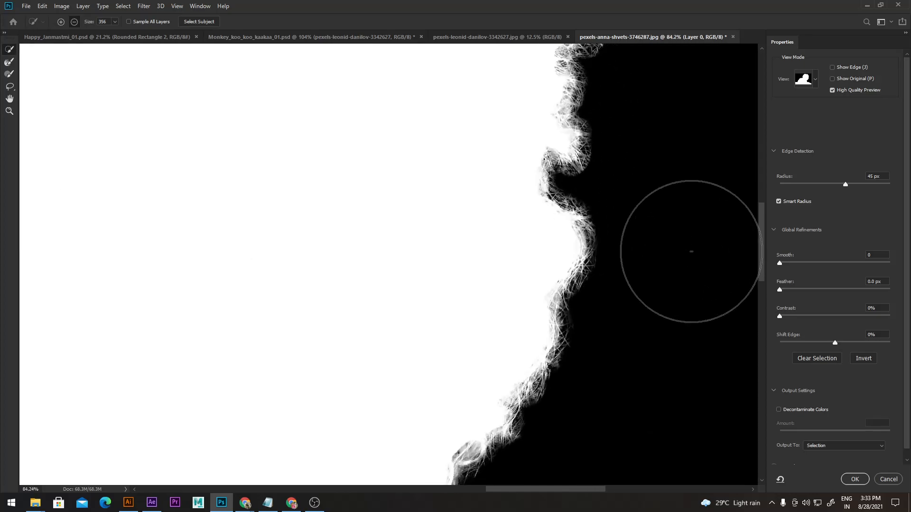
scroll(587, 212, "down", 3)
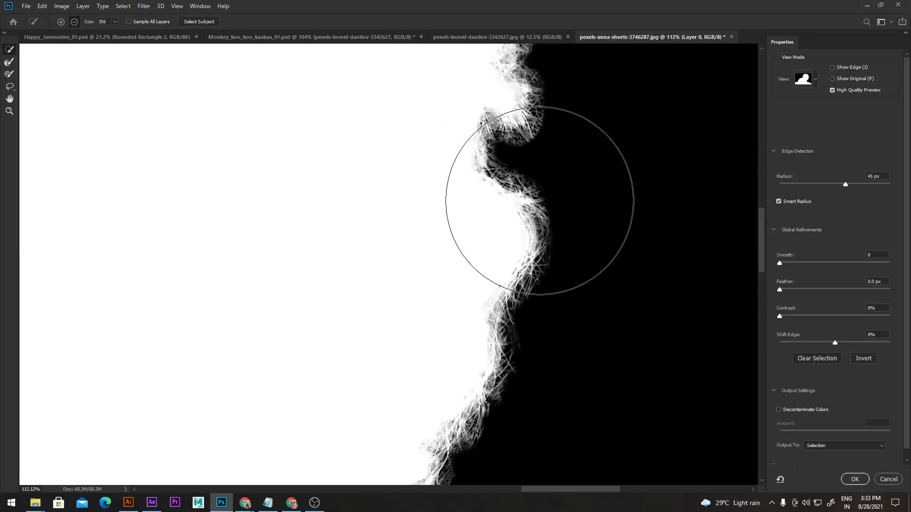
left_click(490, 151)
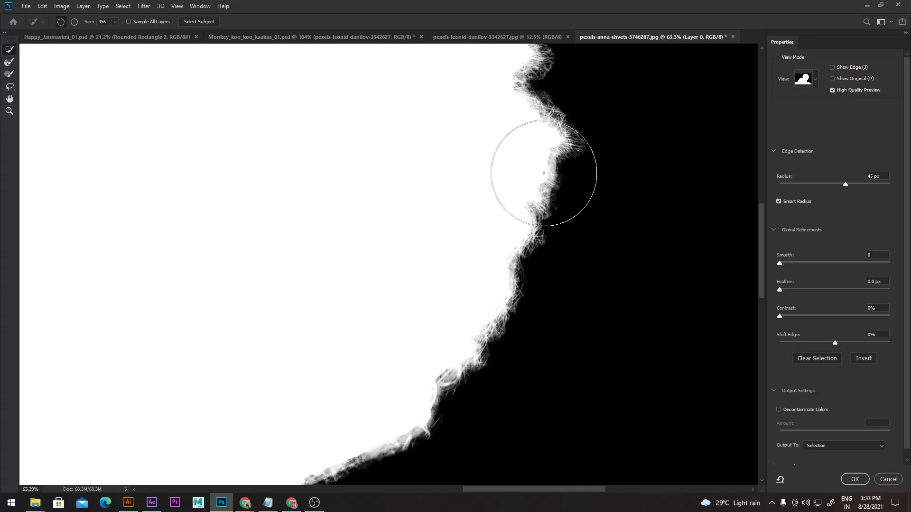
left_click_drag(543, 173, 550, 176)
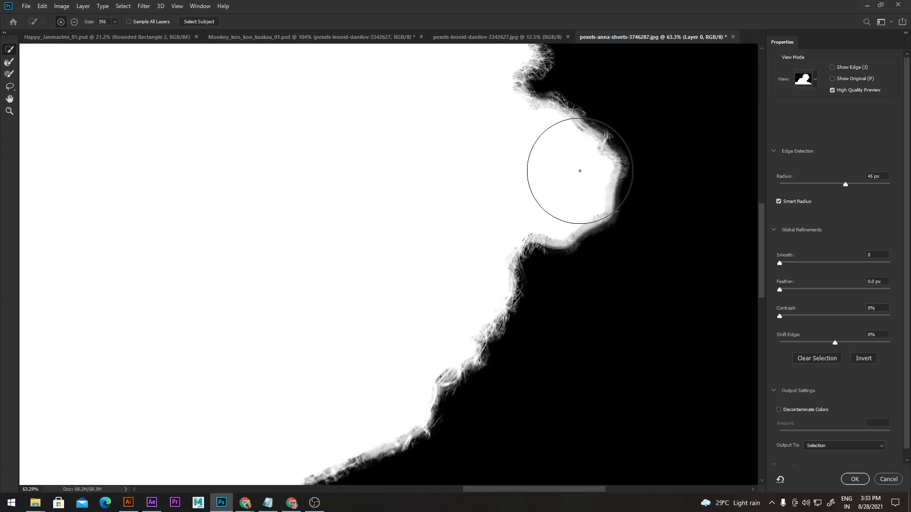
left_click(565, 140)
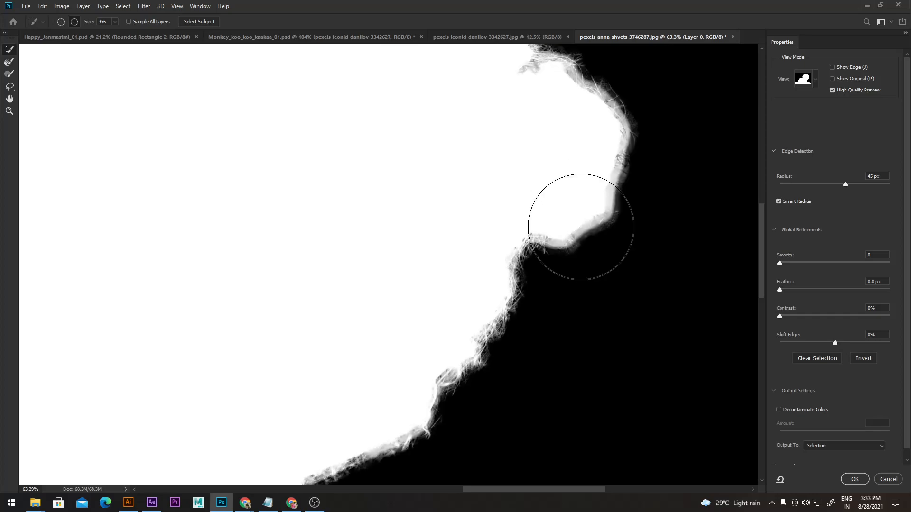
scroll(577, 223, "down", 2)
scroll(577, 222, "down", 2)
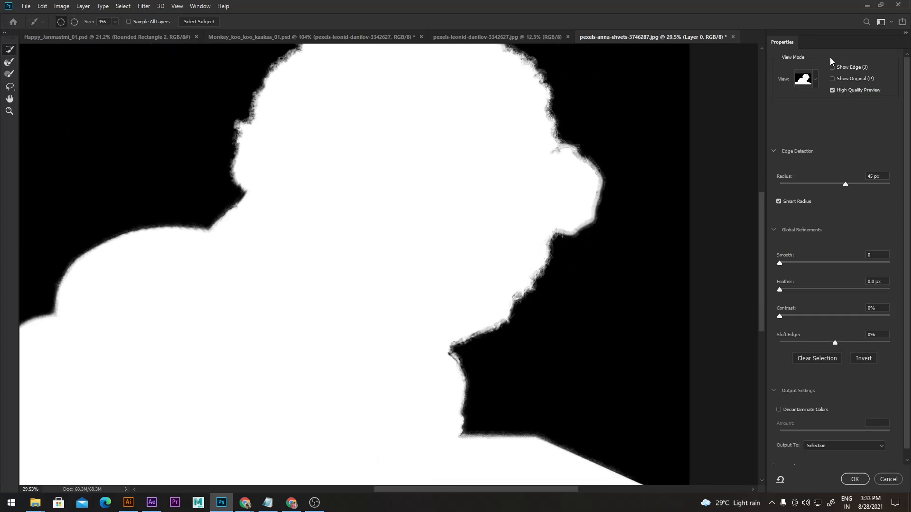
Switch the preview to Onion Skin at 100% transparency and extend the selection over the flyaway curls from the lower hair up to the crown
left_click(815, 78)
left_click(798, 104)
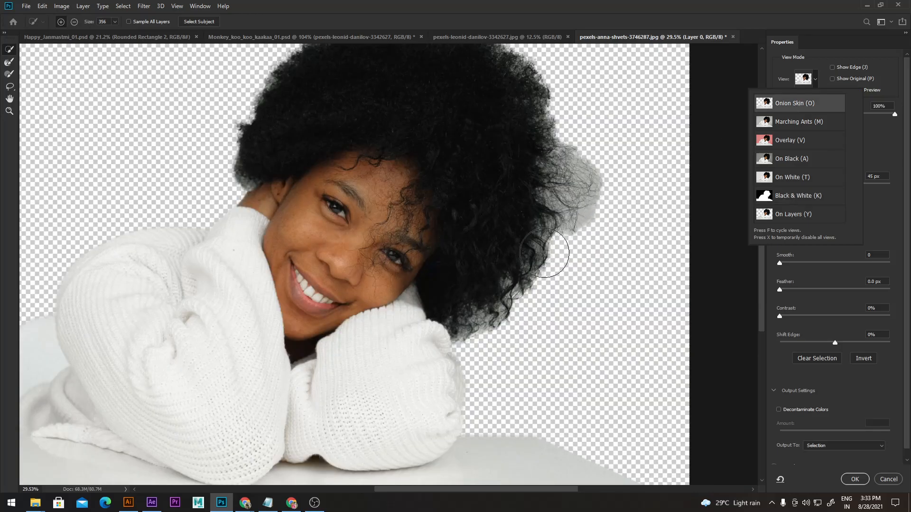
left_click(545, 225)
mouse_move(534, 234)
left_mouse_down()
mouse_move(467, 332)
mouse_move(434, 356)
left_mouse_up()
mouse_move(497, 327)
left_mouse_down()
mouse_move(515, 342)
mouse_move(489, 375)
left_mouse_up()
mouse_move(539, 259)
left_mouse_down()
mouse_move(566, 168)
mouse_move(533, 87)
left_mouse_up()
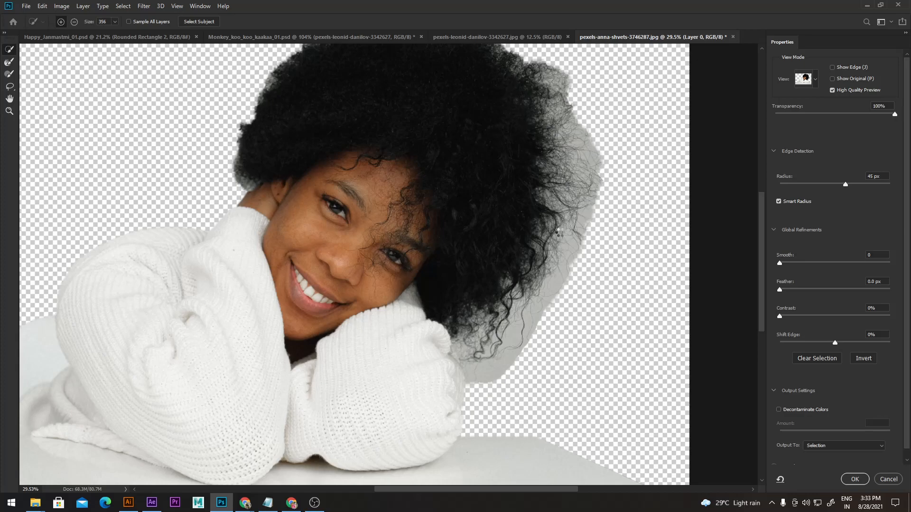
scroll(558, 230, "up", 3)
mouse_move(592, 221)
left_mouse_down()
mouse_move(586, 193)
mouse_move(517, 150)
mouse_move(431, 133)
mouse_move(345, 145)
mouse_move(368, 135)
left_mouse_up()
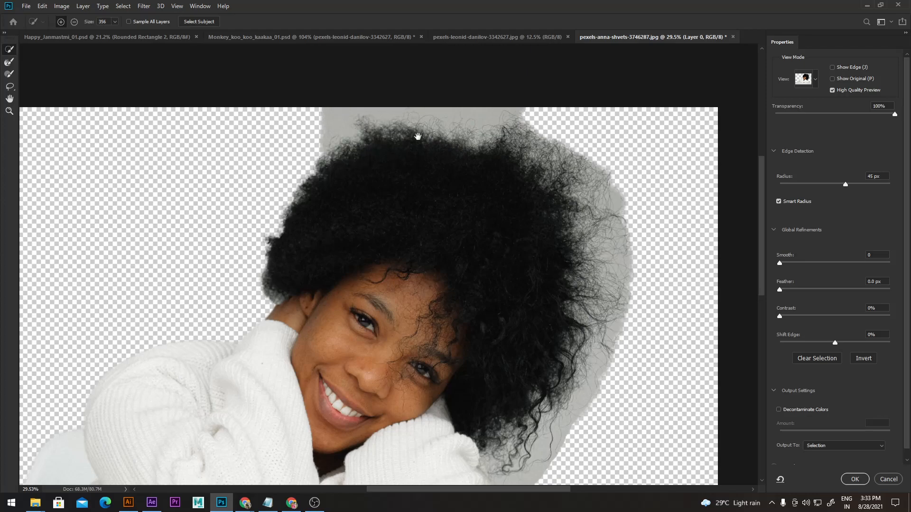
left_click_drag(436, 153, 431, 203)
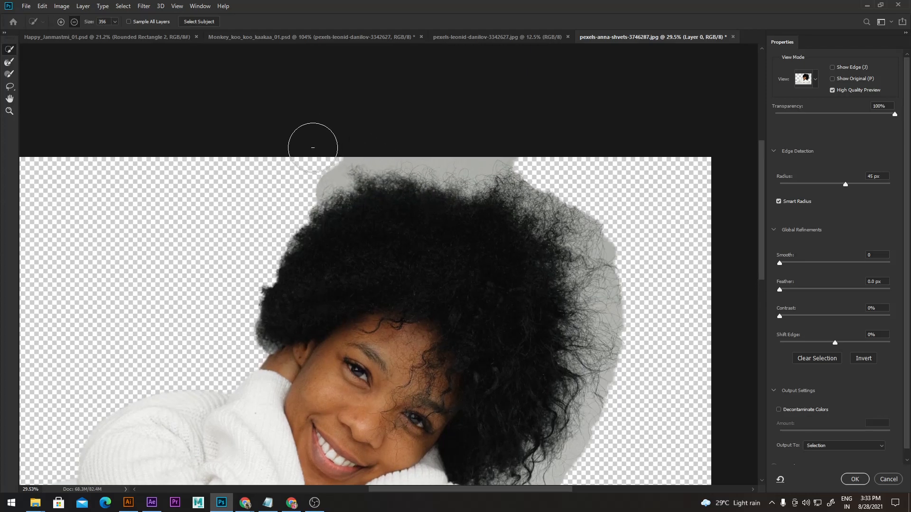
Subtract the excess background above the crown of the hair and below the lowest curls from the selection
left_click_drag(330, 158, 309, 166)
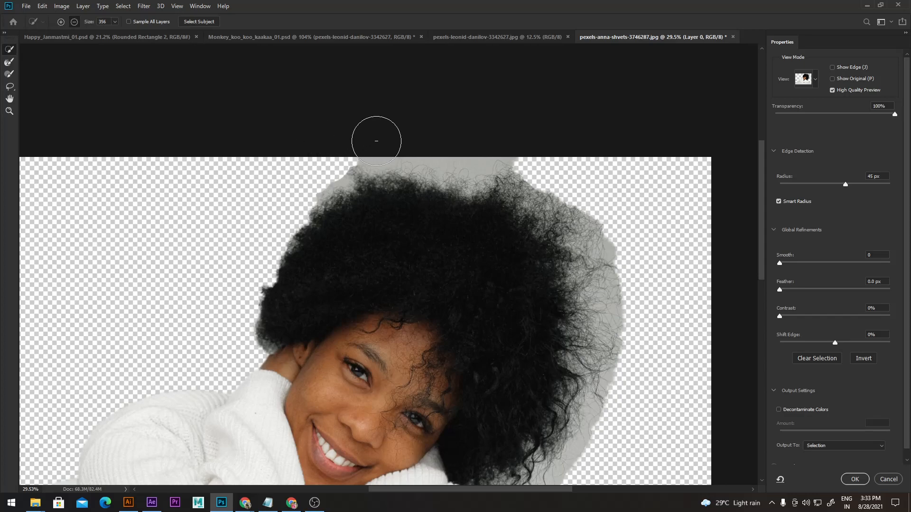
left_click(577, 135)
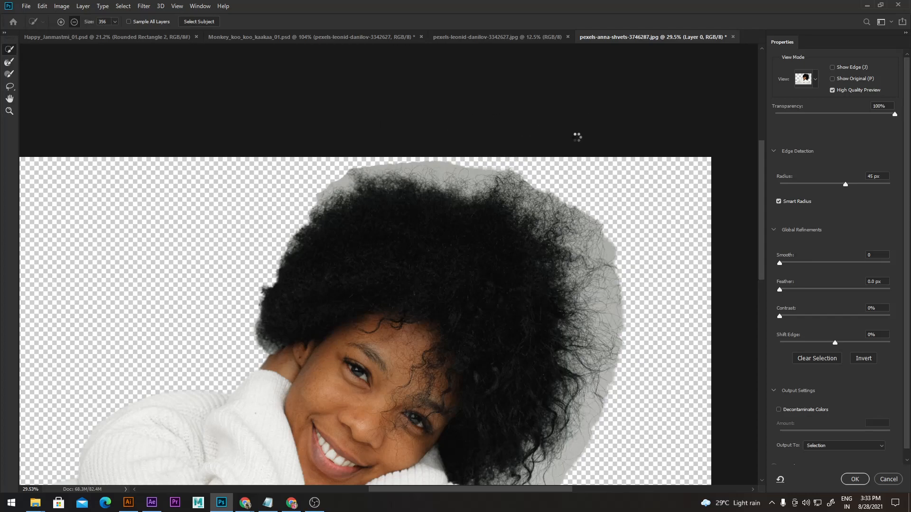
left_click_drag(456, 144, 451, 138)
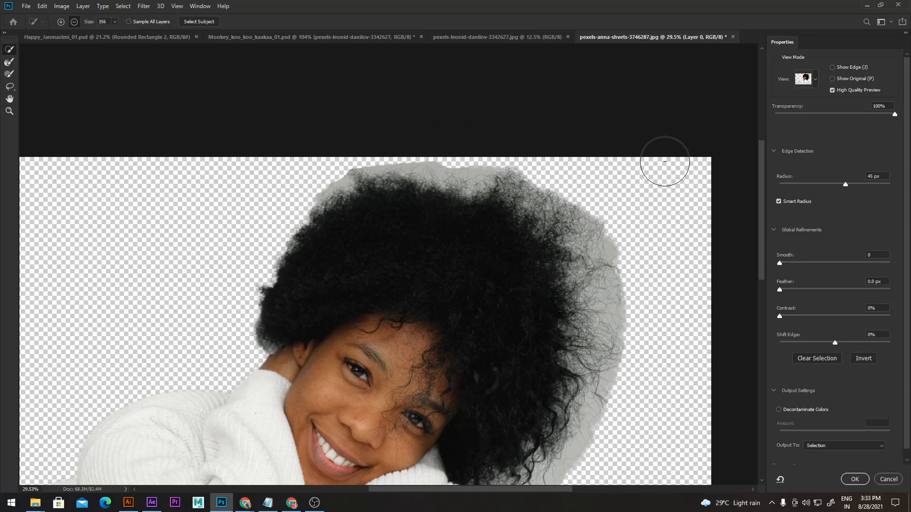
left_click_drag(670, 273, 642, 140)
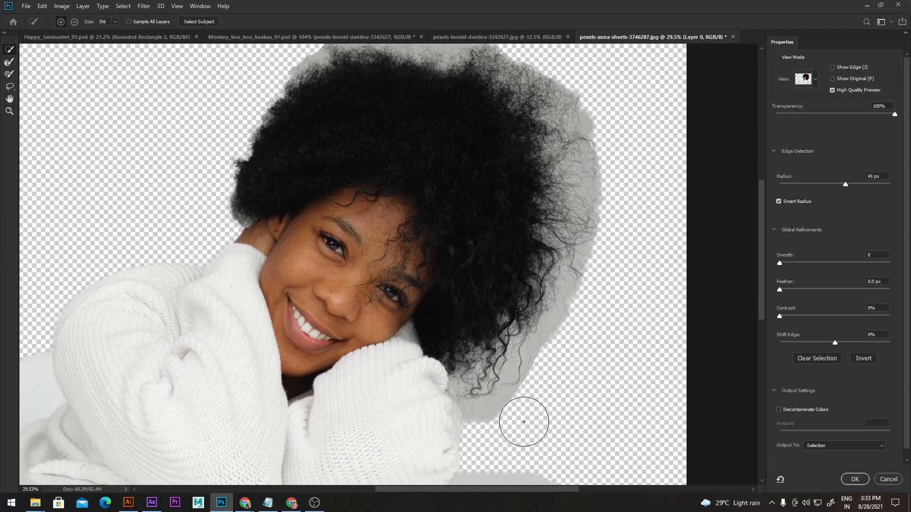
left_click(496, 430)
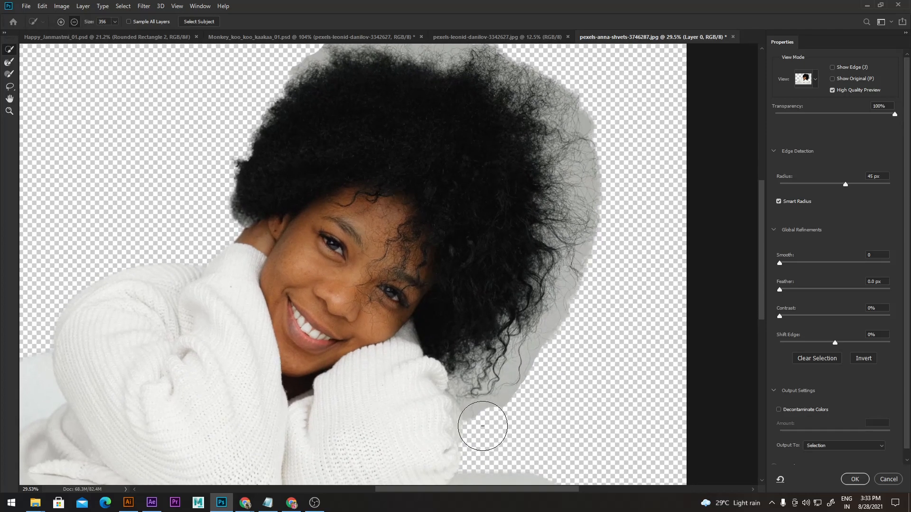
left_click(521, 413)
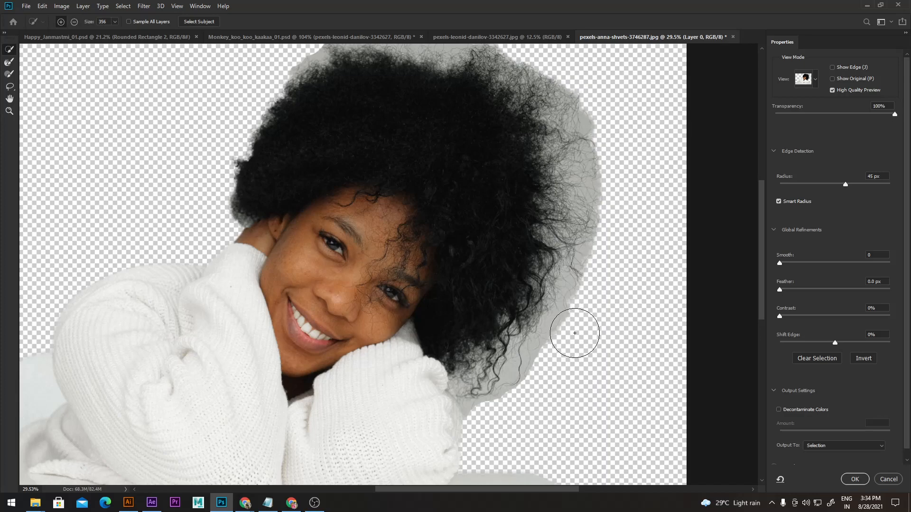
left_click(571, 359)
Set the edge detection radius to 250 px and the contrast to 45%
left_click_drag(844, 184, 906, 187)
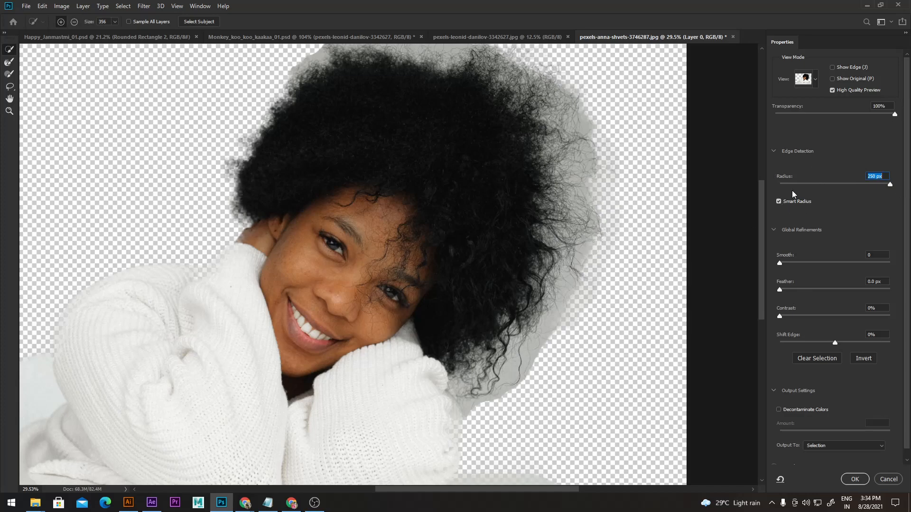
key("alt")
key("shift+Tab")
left_click(782, 317)
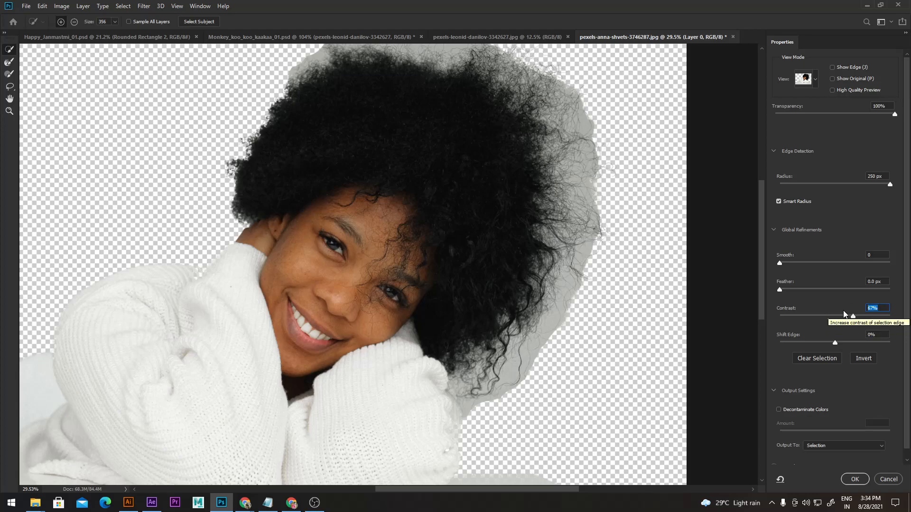
left_click(829, 315)
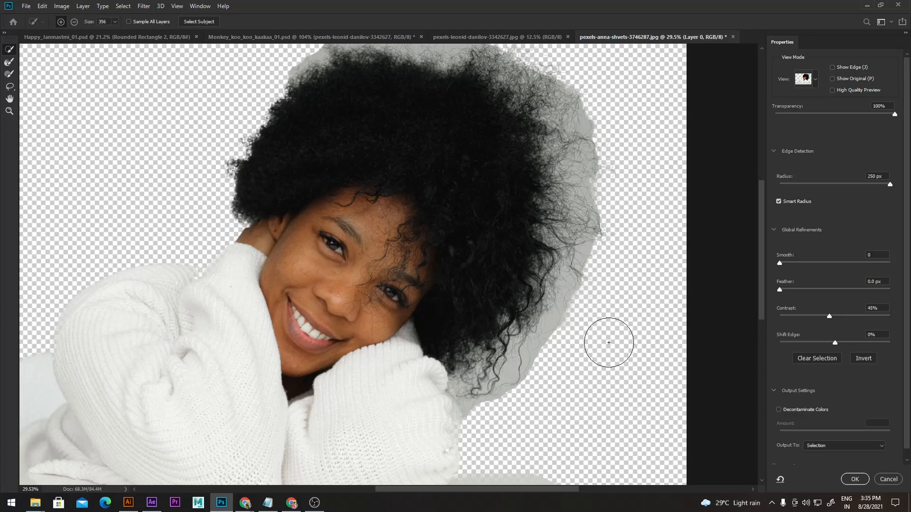
Subtract a strip of background beside the lower curls and contract the selection edge with Shift Edge at -85%
key("alt")
left_click_drag(571, 361, 581, 340)
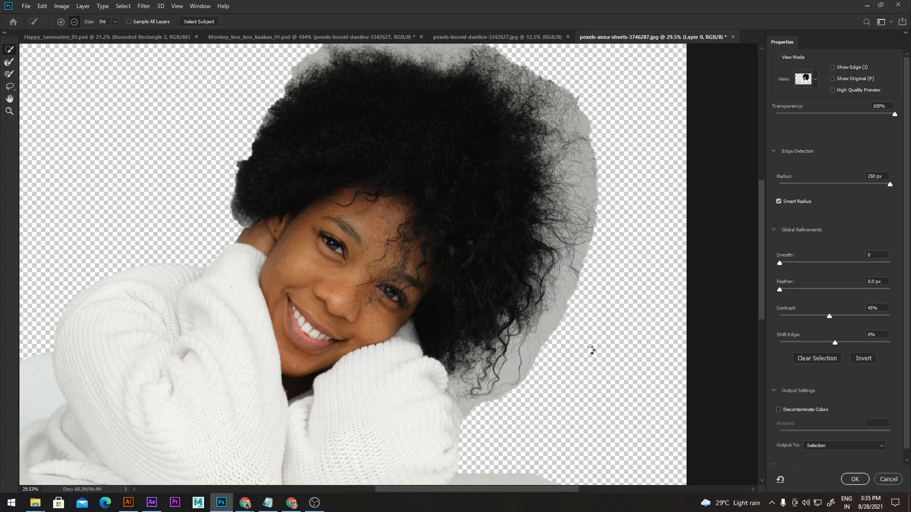
left_click_drag(834, 342, 835, 342)
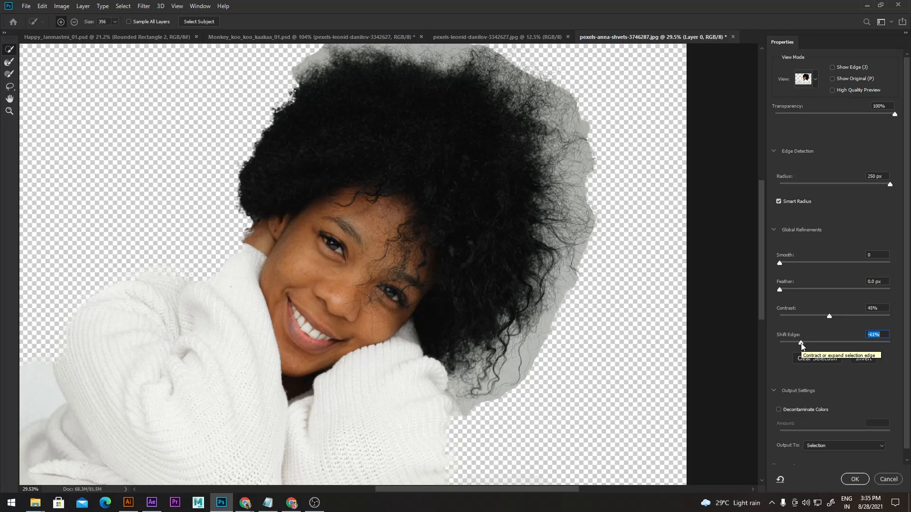
left_click_drag(801, 344, 788, 342)
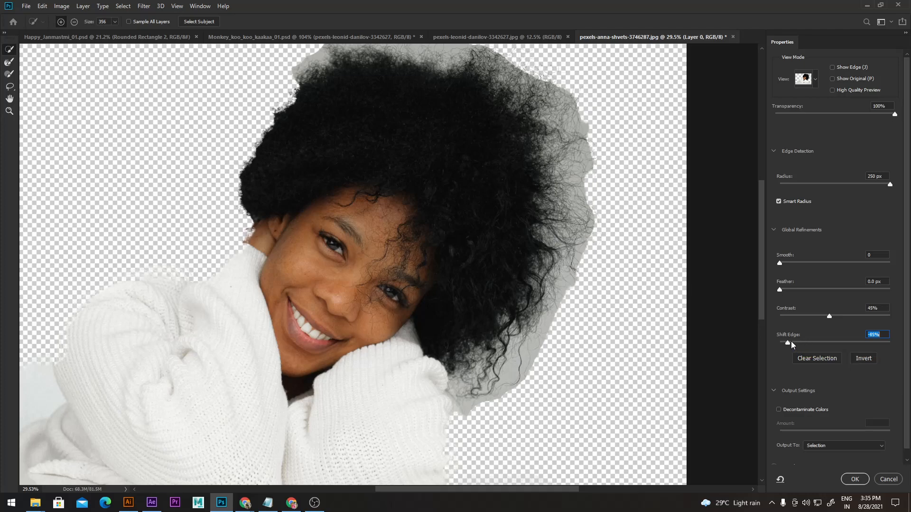
Try the Layer Mask and New Layer with Layer Mask outputs with Decontaminate Colors, and restore the Selection output without decontamination
scroll(820, 396, "down", 1)
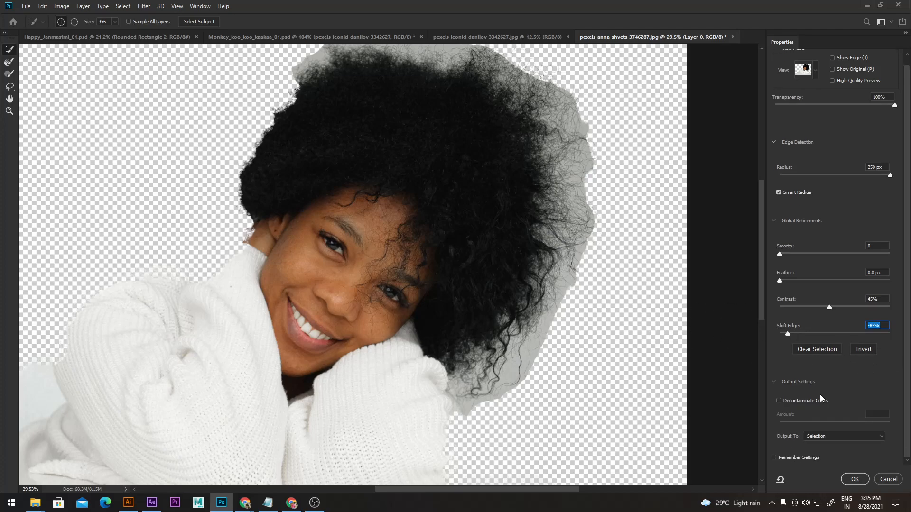
left_click(840, 437)
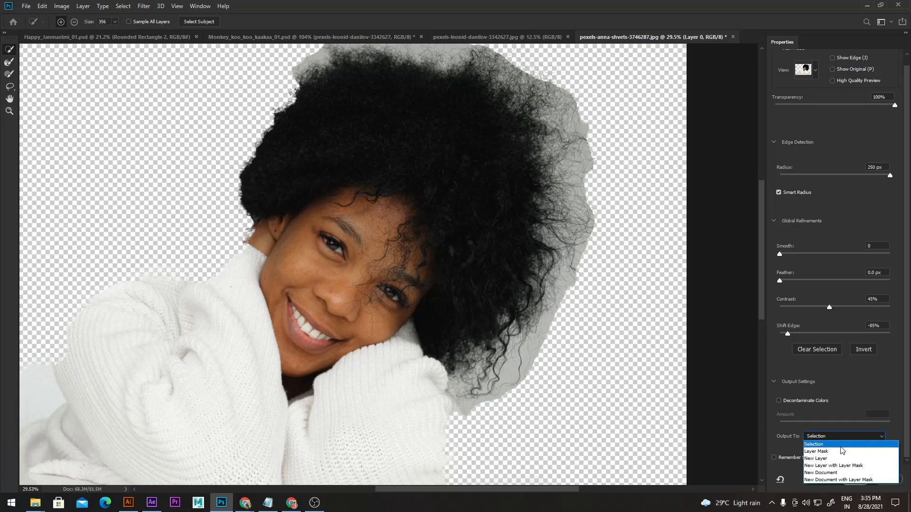
left_click(841, 451)
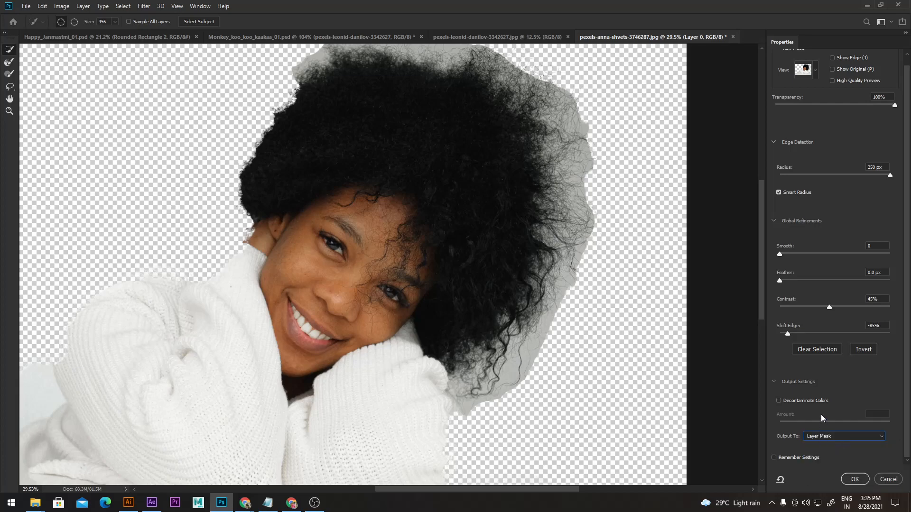
key("Down")
key("Down")
key("m")
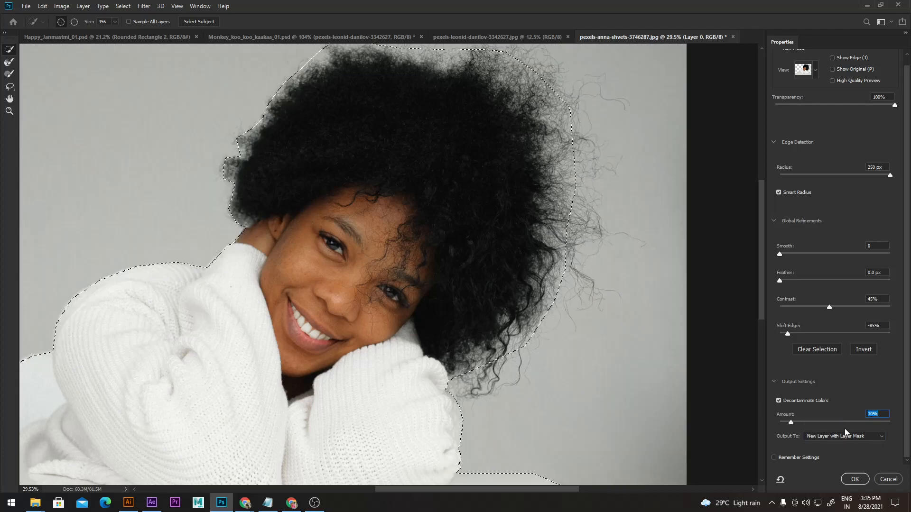
key("y")
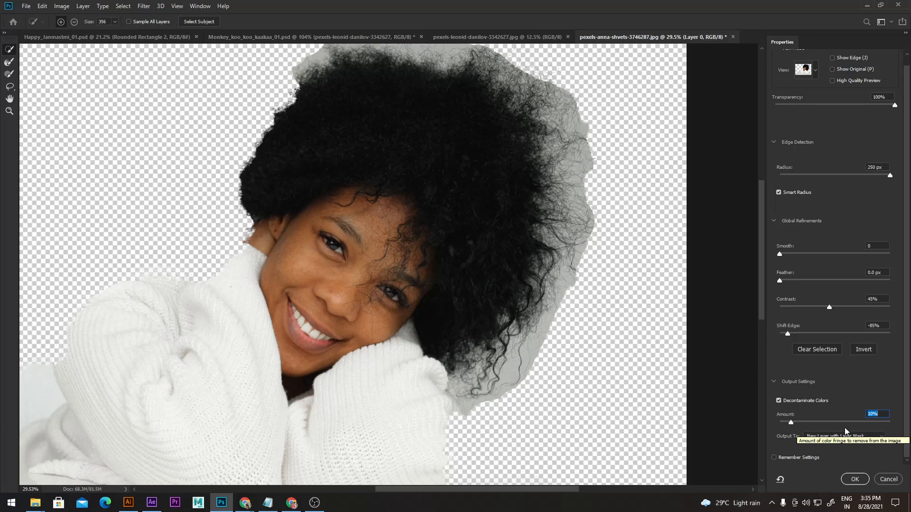
left_click_drag(833, 421, 890, 422)
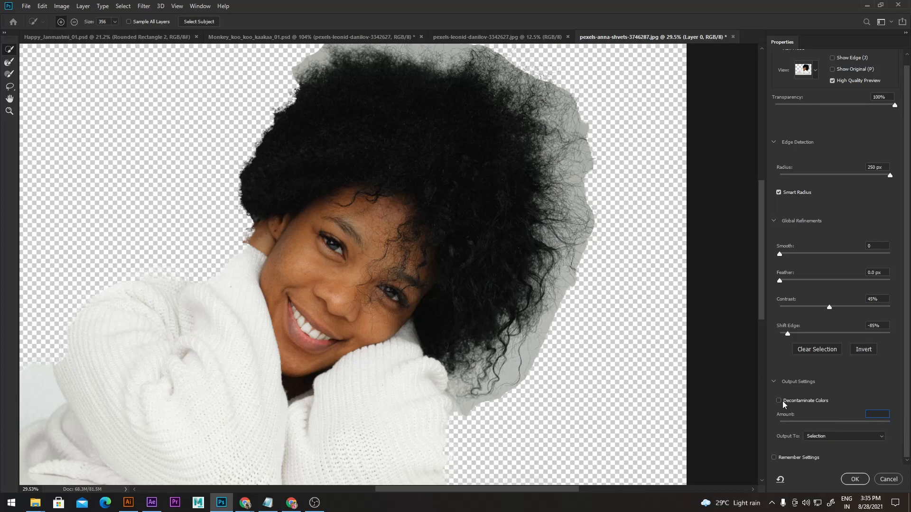
scroll(829, 383, "up", 1)
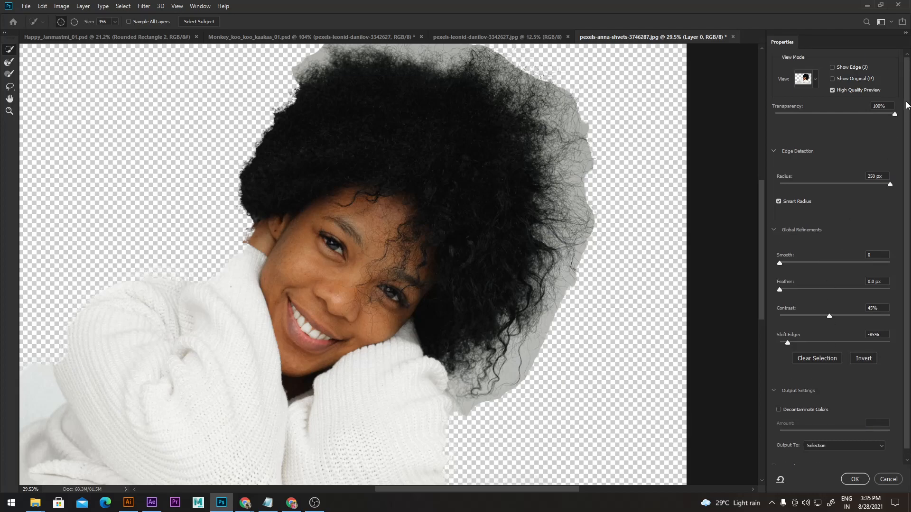
Try to raise the edge detection radius to 300 px
left_click(879, 176)
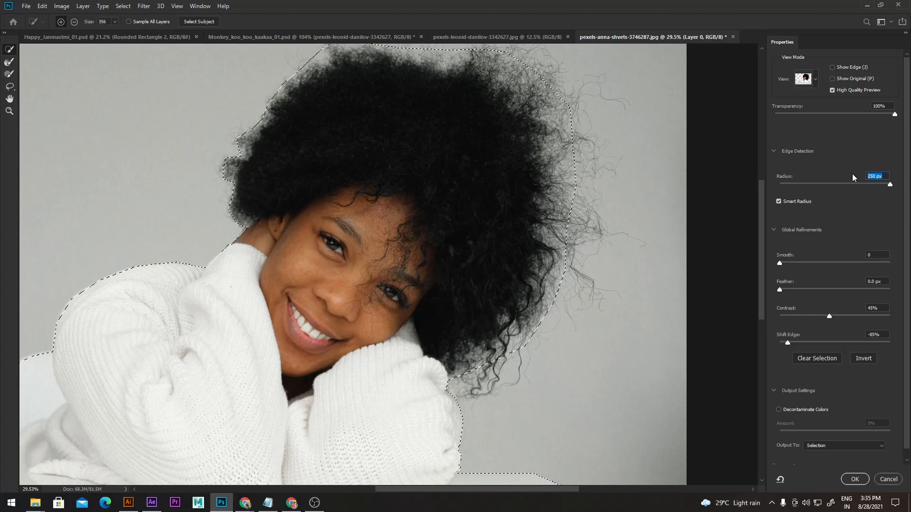
type("300")
key("Return")
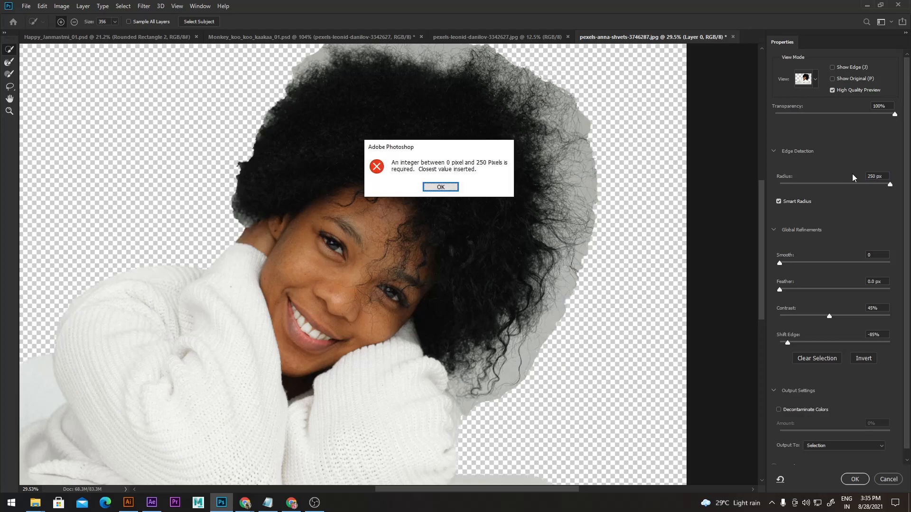
left_click(441, 186)
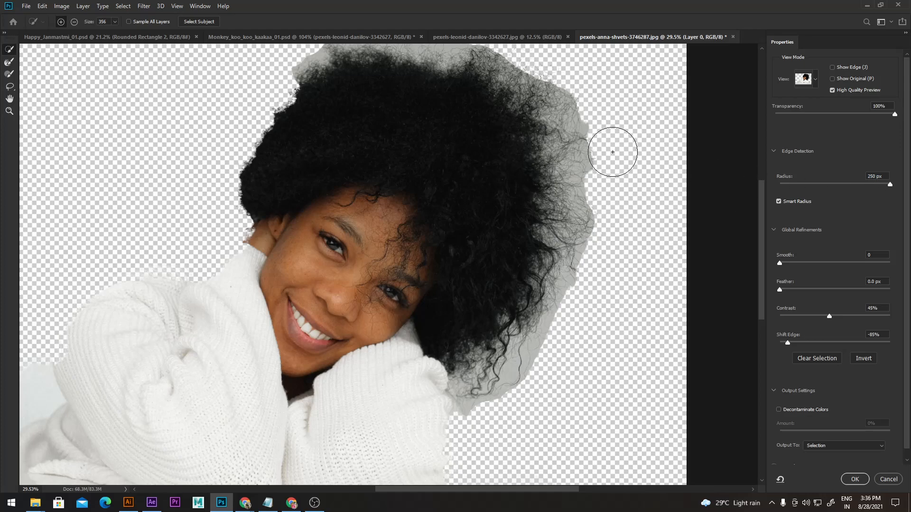
Subtract the surplus background along the outer hair edge and beneath the lowest curls, bringing the selection closer to the hair
left_click_drag(489, 408, 488, 402)
key("alt")
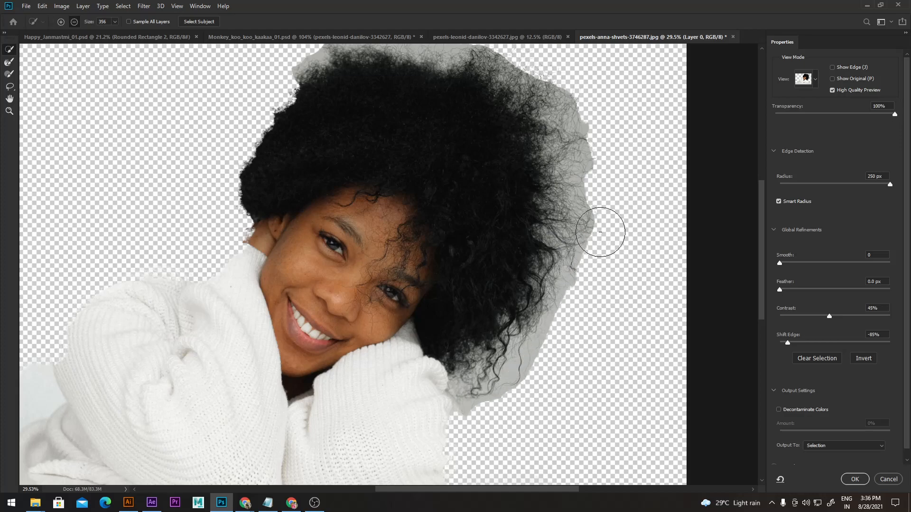
left_click_drag(607, 137, 610, 179)
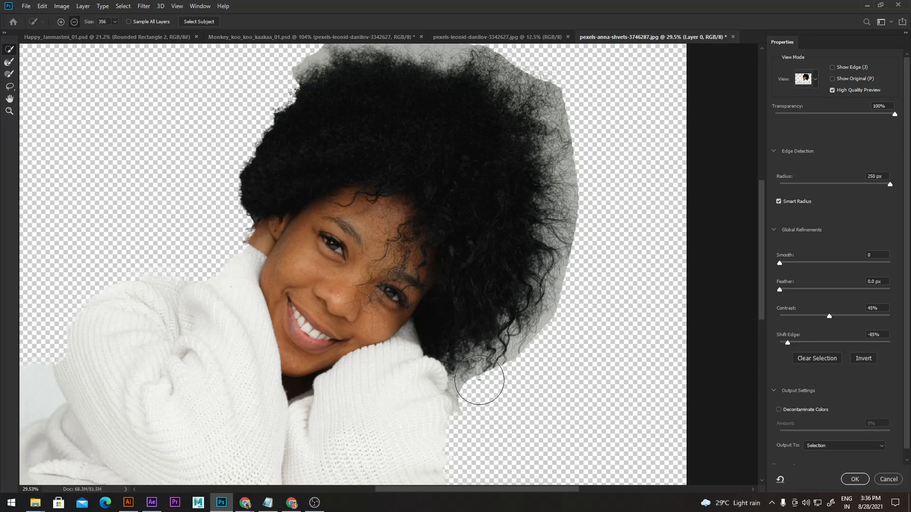
left_click_drag(479, 413, 477, 380)
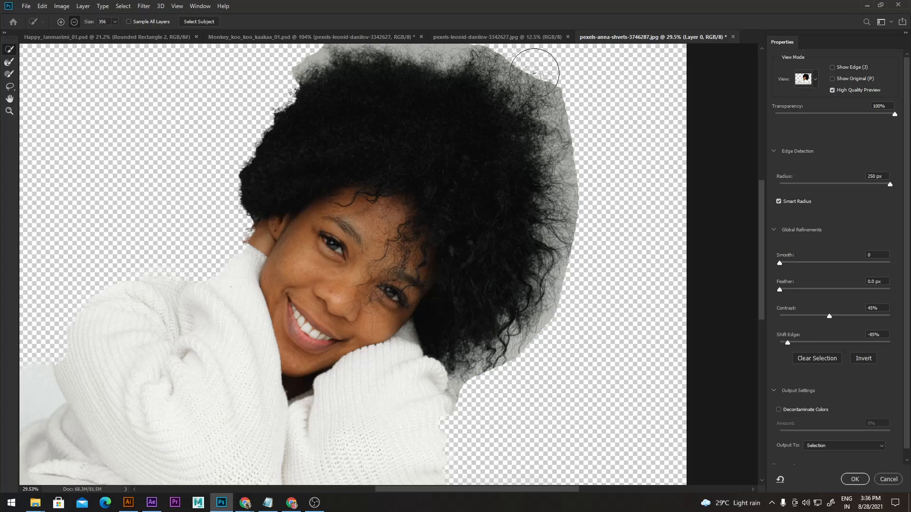
Subtract the remaining background around the crown and along the outer side of the curly hair
mouse_move(385, 37)
left_mouse_down()
mouse_move(280, 71)
mouse_move(266, 52)
left_mouse_up()
left_click_drag(356, 86, 301, 51)
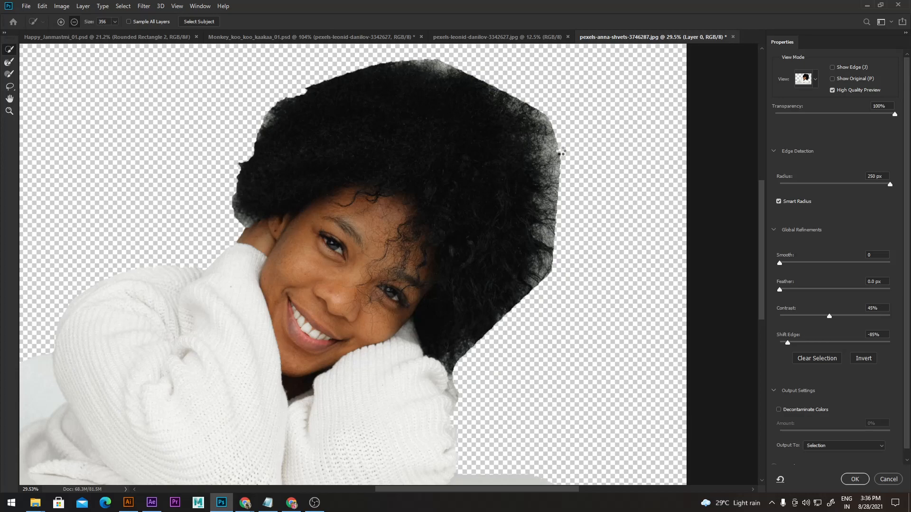
left_click_drag(575, 142, 579, 161)
left_click_drag(575, 217, 581, 224)
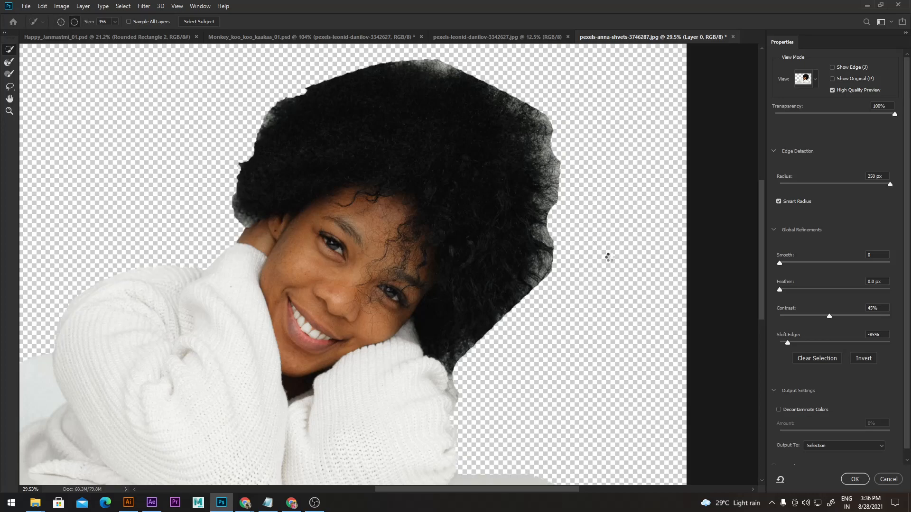
left_click(133, 22)
left_click(131, 22)
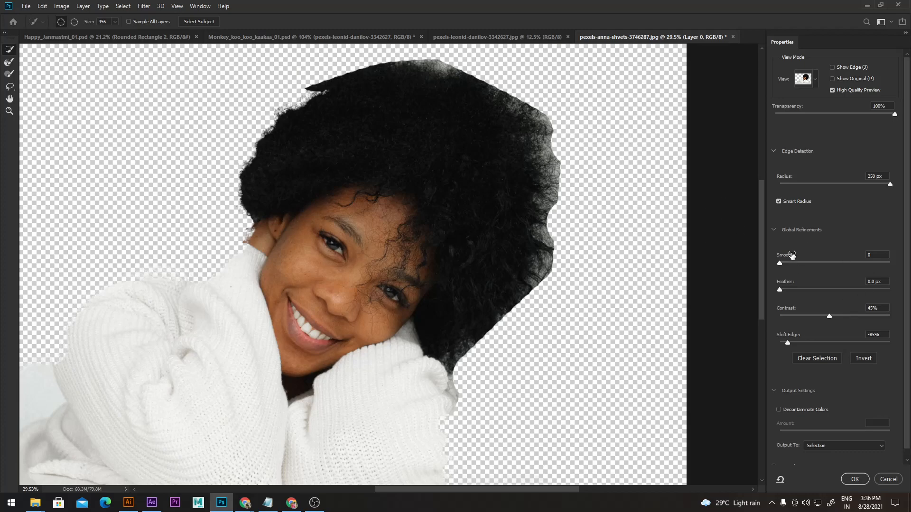
Set the edge detection radius to 132 px and Shift Edge to 0%
left_click_drag(835, 184, 779, 183)
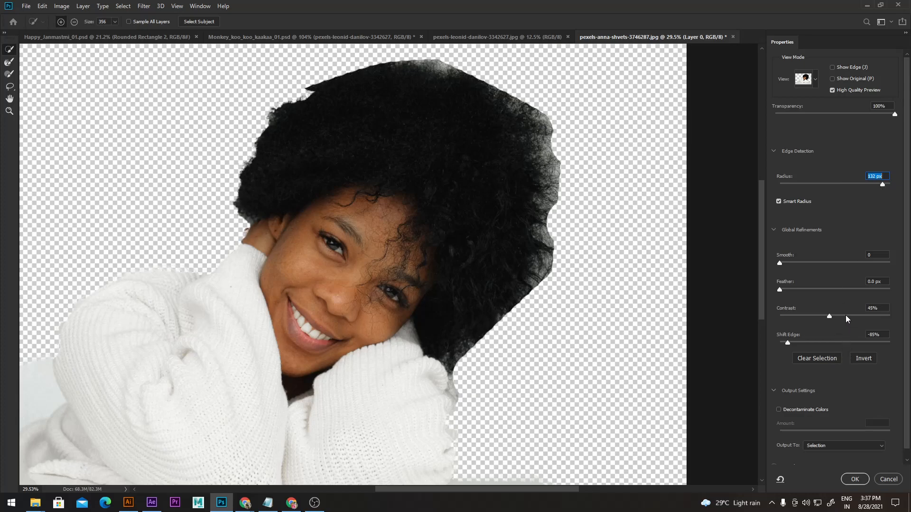
left_click(838, 342)
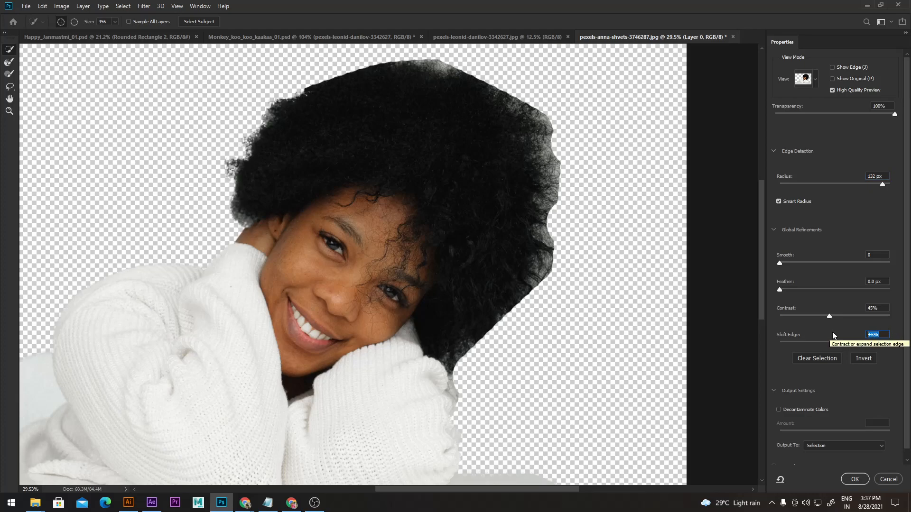
type("0")
key("Return")
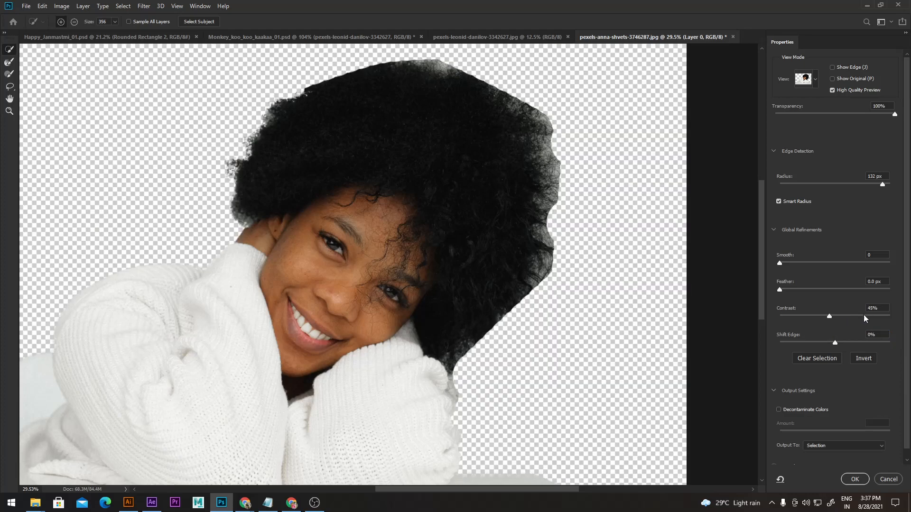
Set the selection edge's Contrast to 0% and Feather to 0.5 px
left_click(876, 309)
type("0")
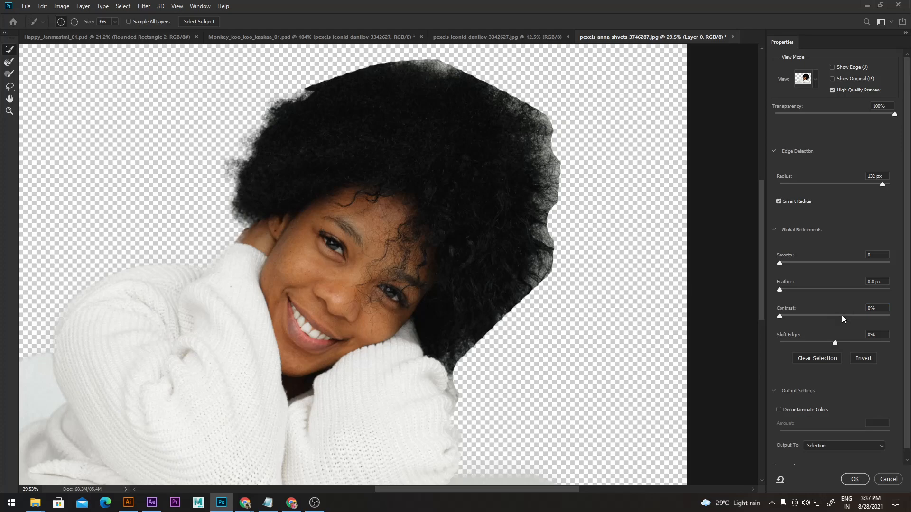
left_click(885, 281)
double_click(885, 281)
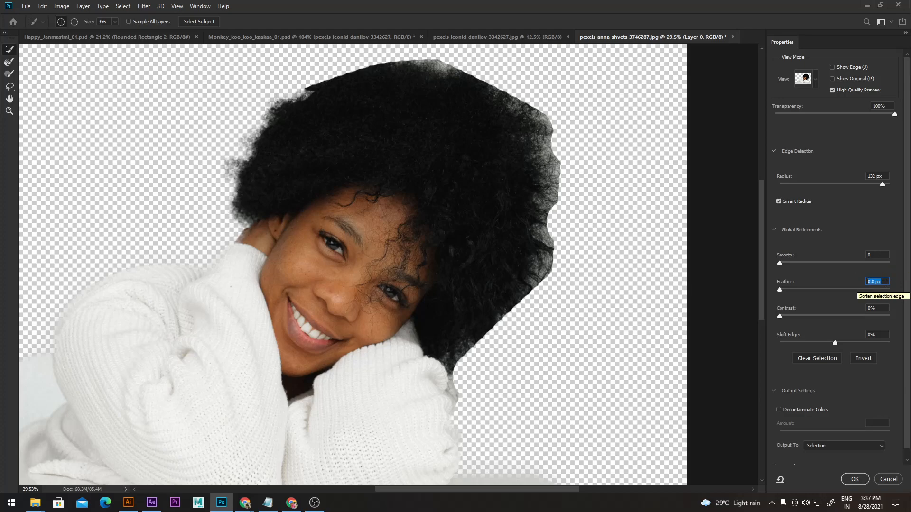
type("0.5")
key("Return")
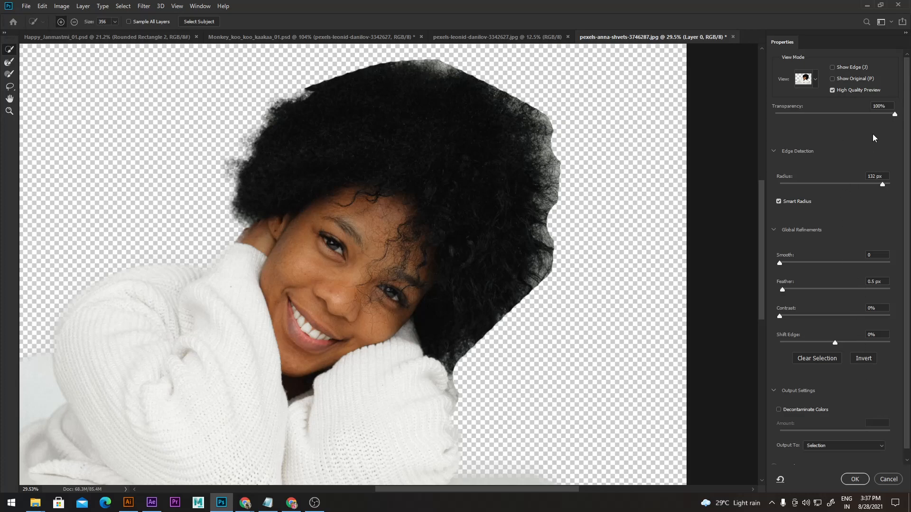
Apply the refined edge as a selection on the portrait and fit the whole image in view with the Move tool active
left_click(854, 479)
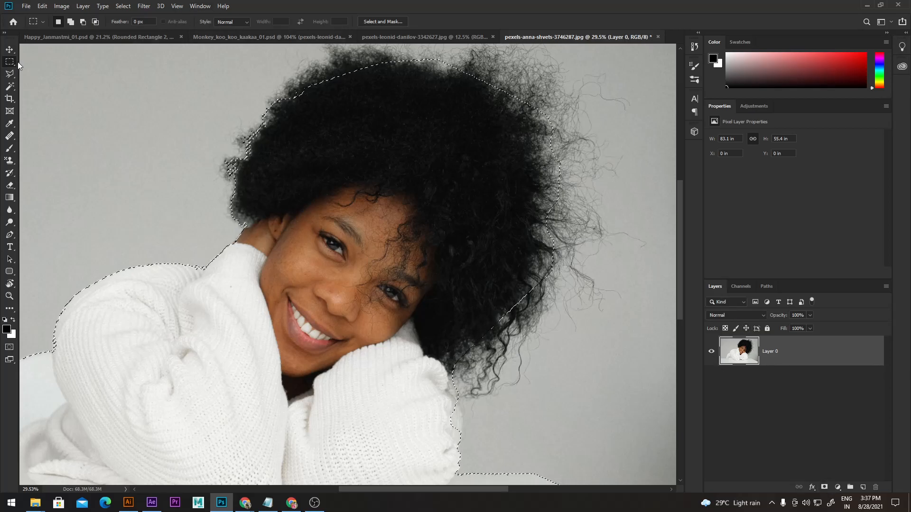
left_click(9, 49)
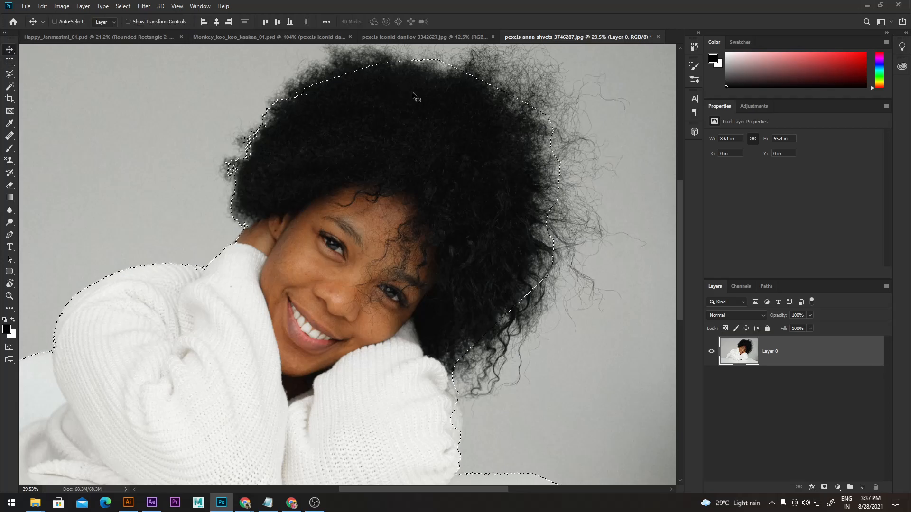
key("ctrl")
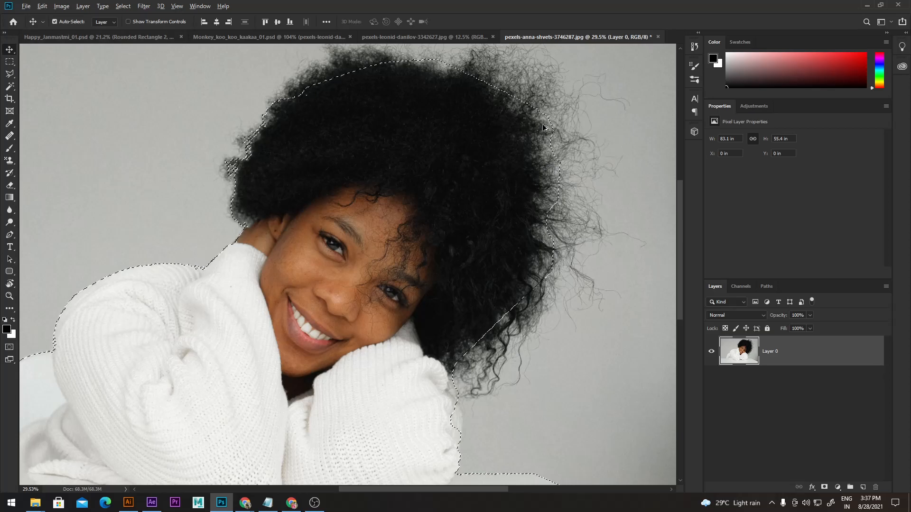
key("ctrl+minus")
key("ctrl+minus")
key("ctrl+0")
Close the curly-haired portrait without saving its changes, and close the original monkey photo
left_click(656, 37)
left_click(460, 190)
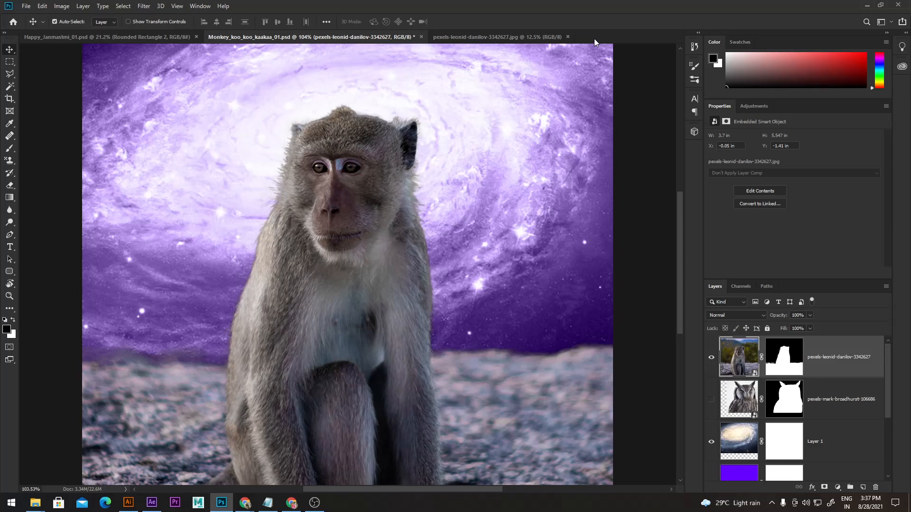
left_click(501, 33)
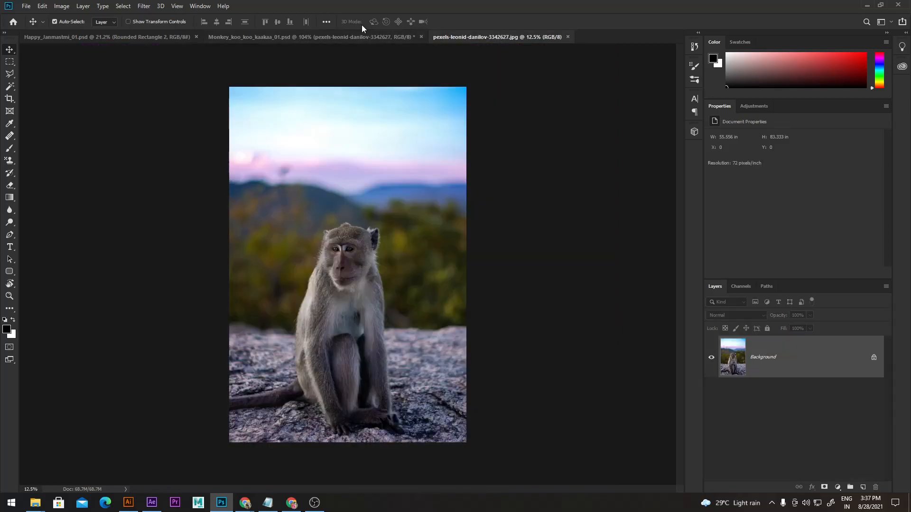
left_click(567, 37)
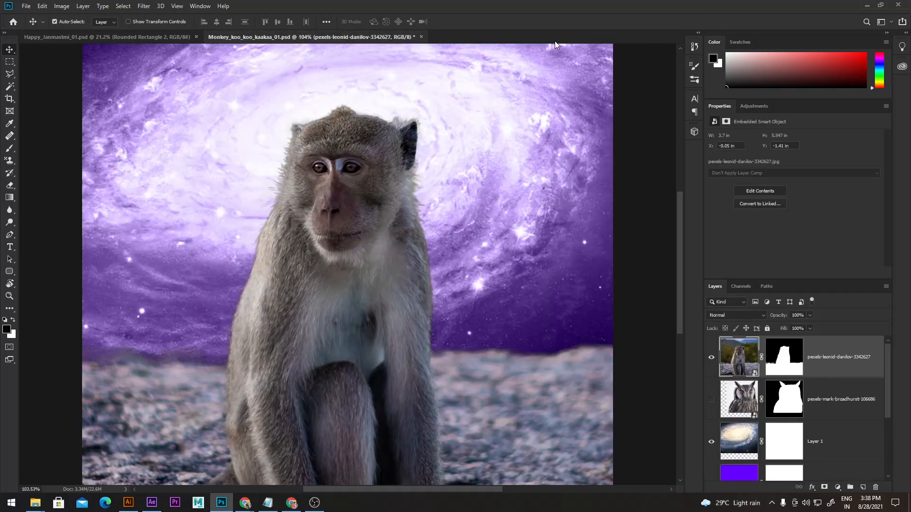
Create a new 1080 x 1080 px document at 300 ppi from the ART_work_Size_02 preset
key("ctrl")
key("ctrl+n")
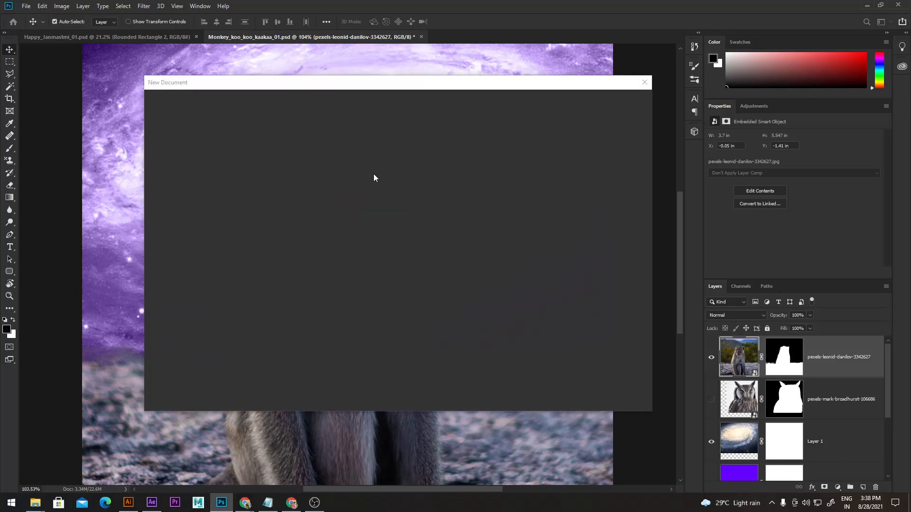
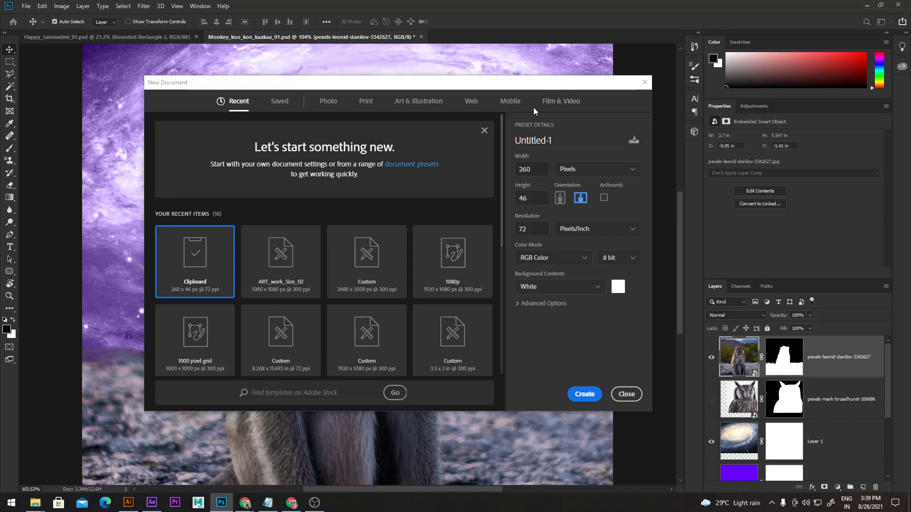
left_click(284, 254)
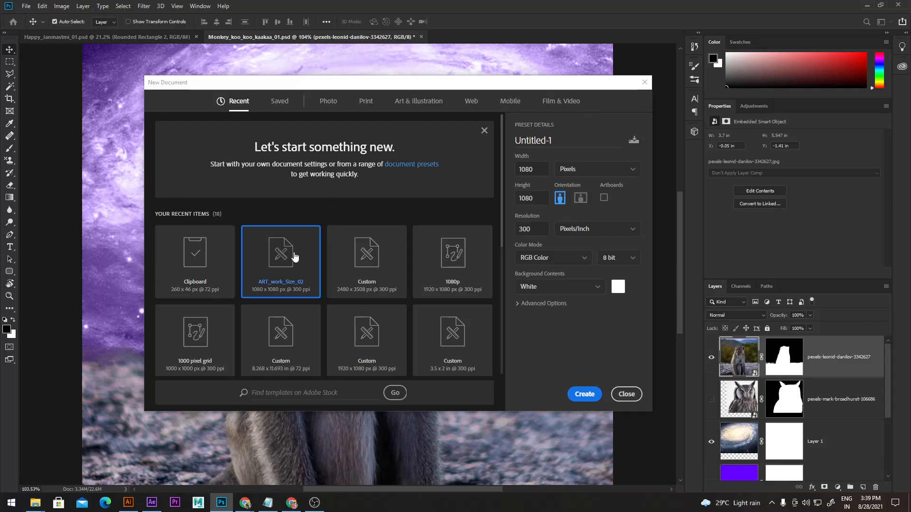
left_click(586, 396)
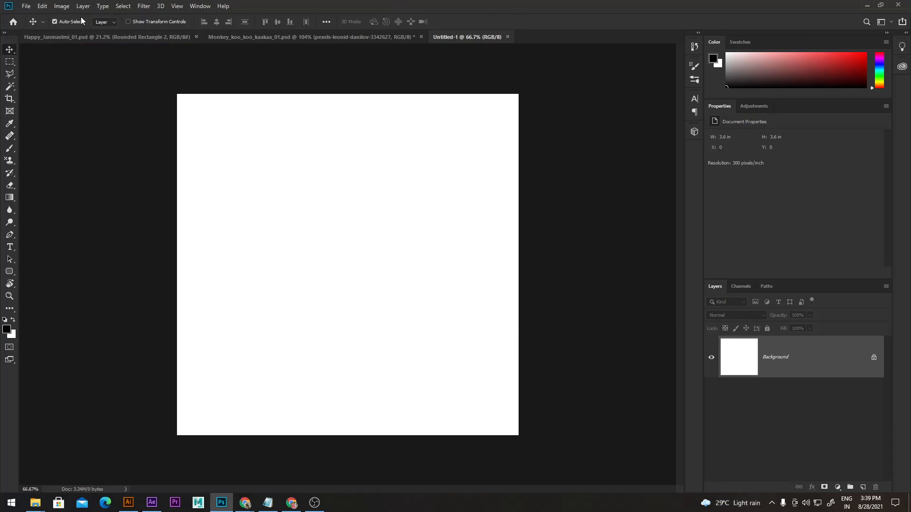
Open the JPG portrait of the curly-haired woman in a white sweater from the Photoshop_01 folder
left_click(27, 10)
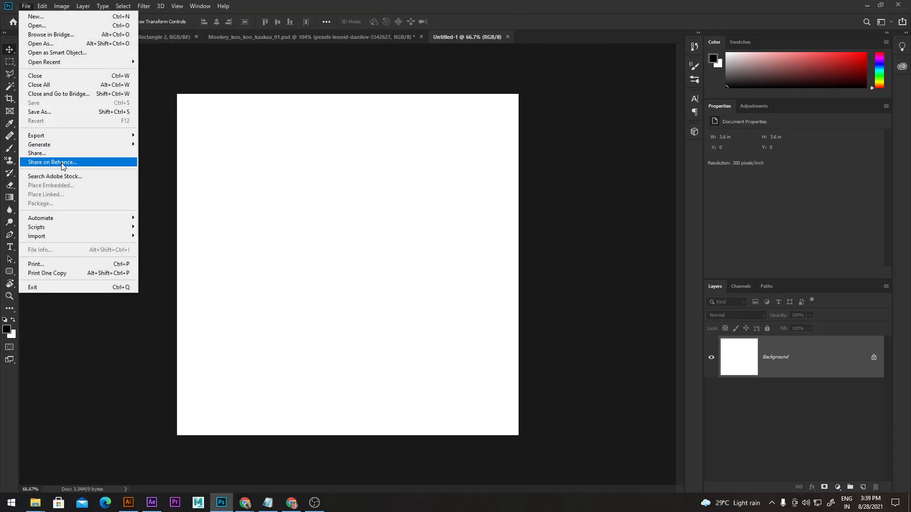
left_click(370, 271)
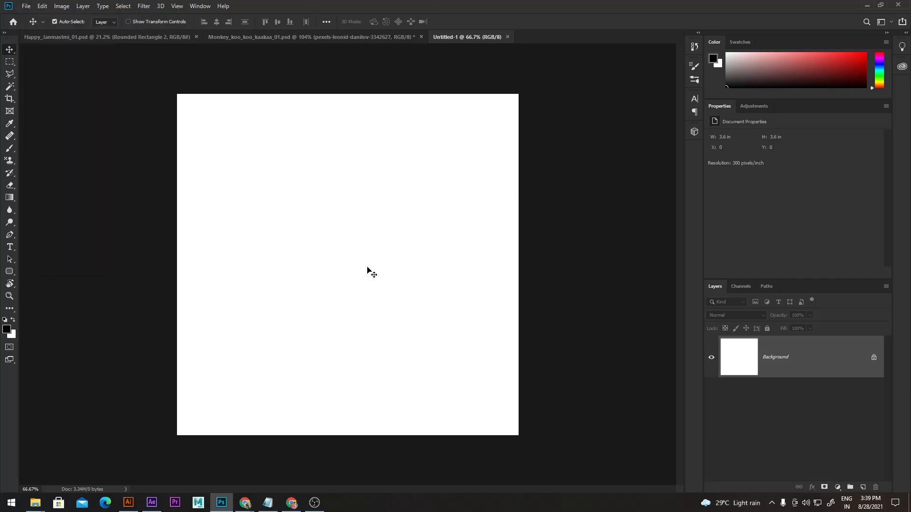
left_click(26, 6)
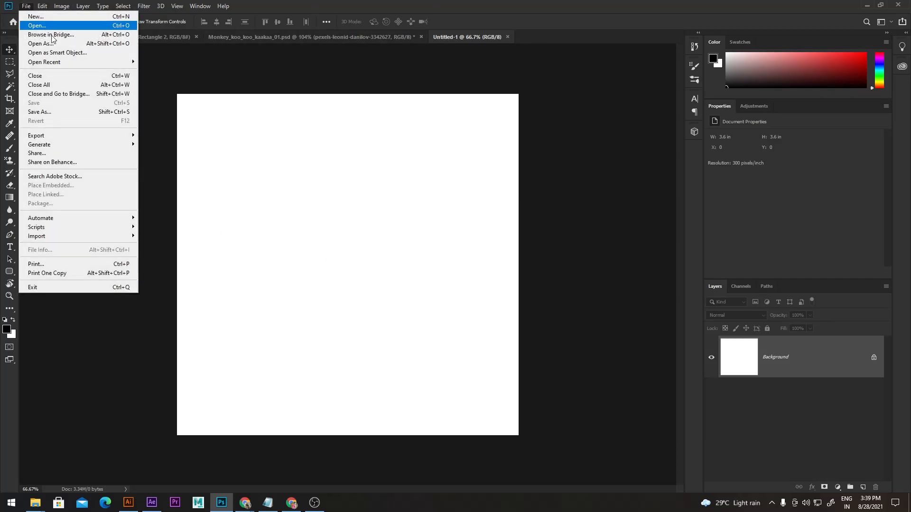
mouse_move(122, 67)
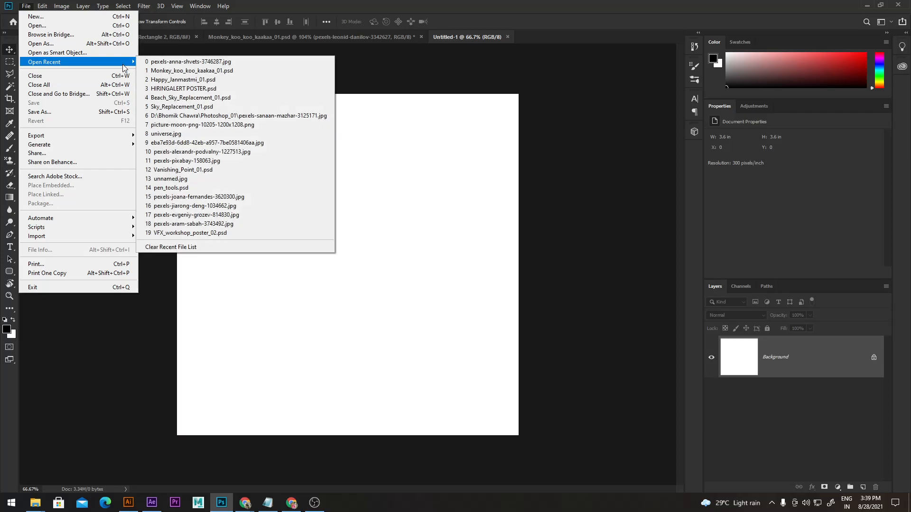
left_click(469, 86)
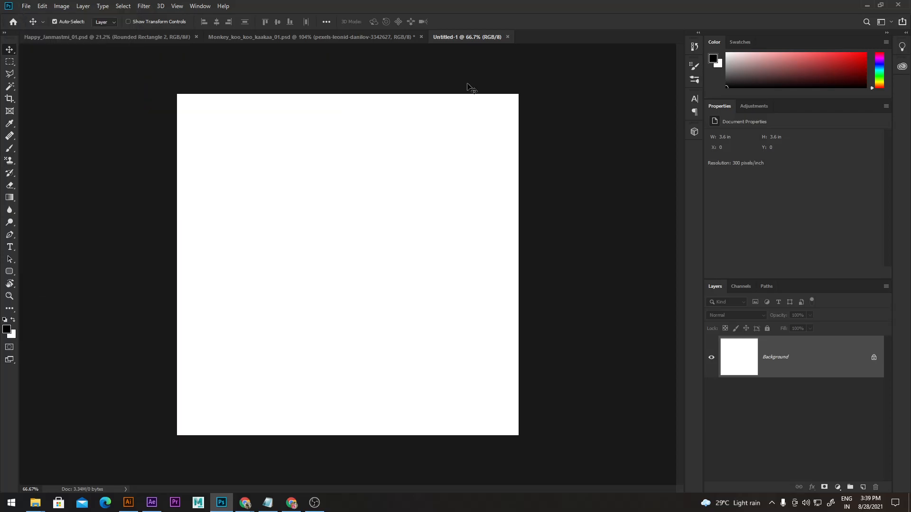
left_click(26, 6)
left_click(46, 19)
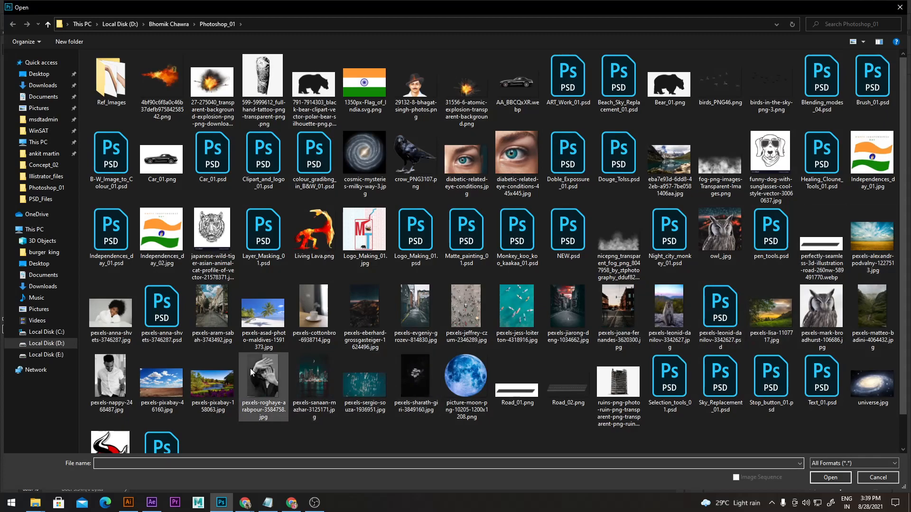
left_click(111, 313)
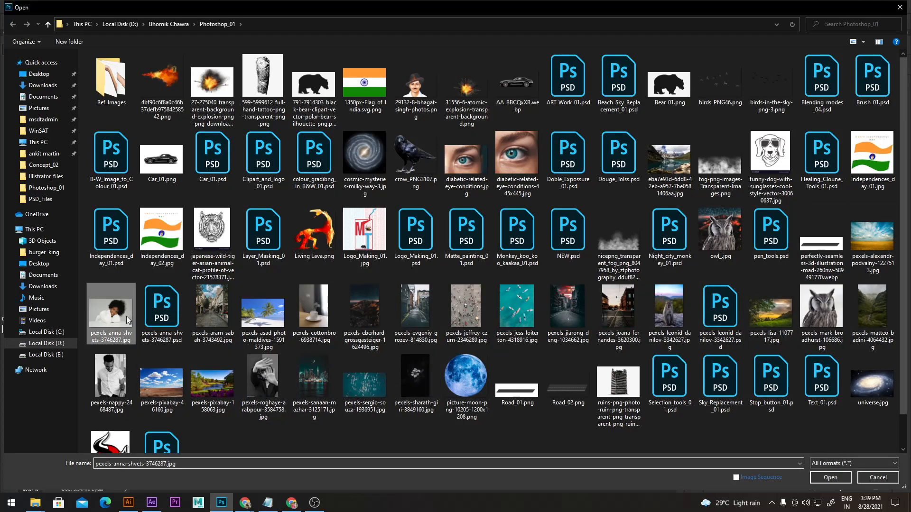
left_click(835, 477)
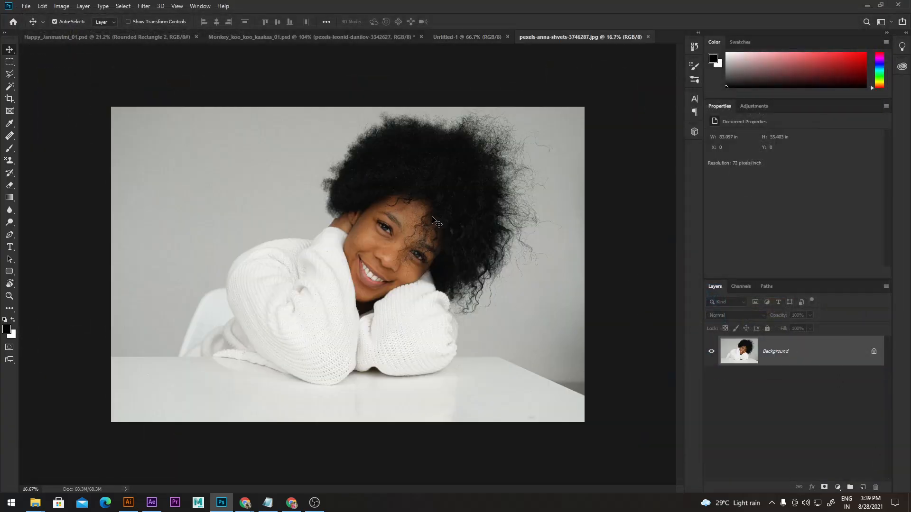
Copy the portrait into the blank 1080 x 1080 px document as a new layer covering the canvas
left_click_drag(433, 220, 386, 260)
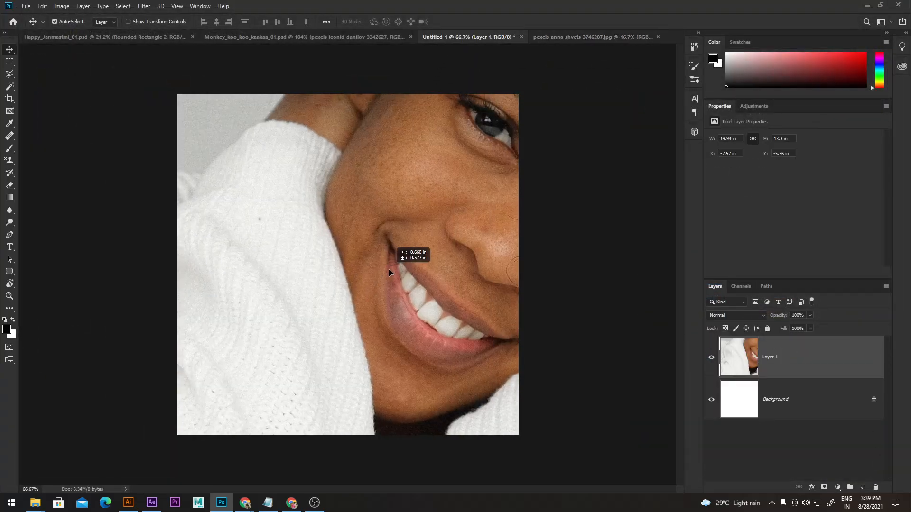
key("ctrl")
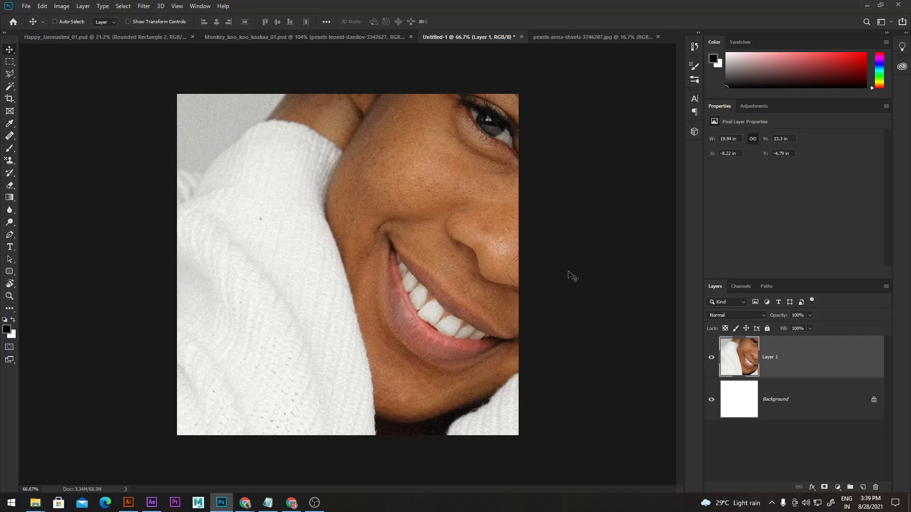
right_click(811, 372)
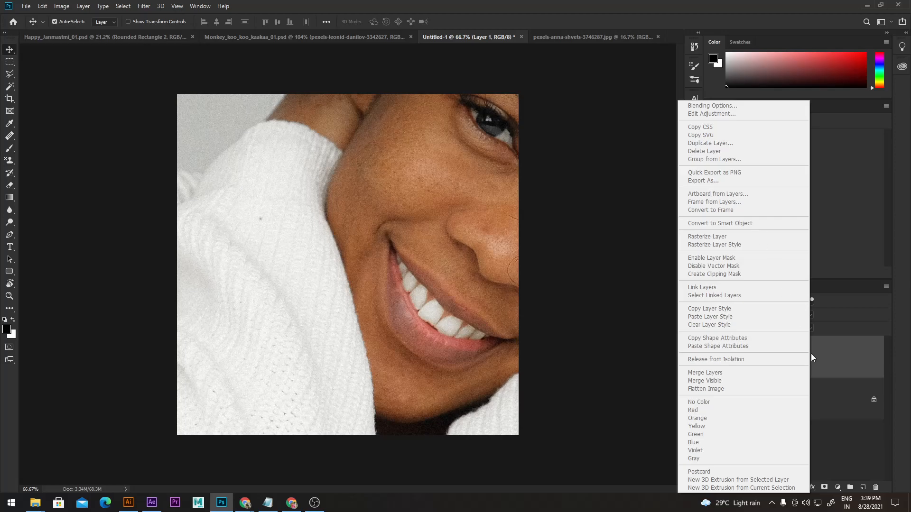
left_click(831, 365)
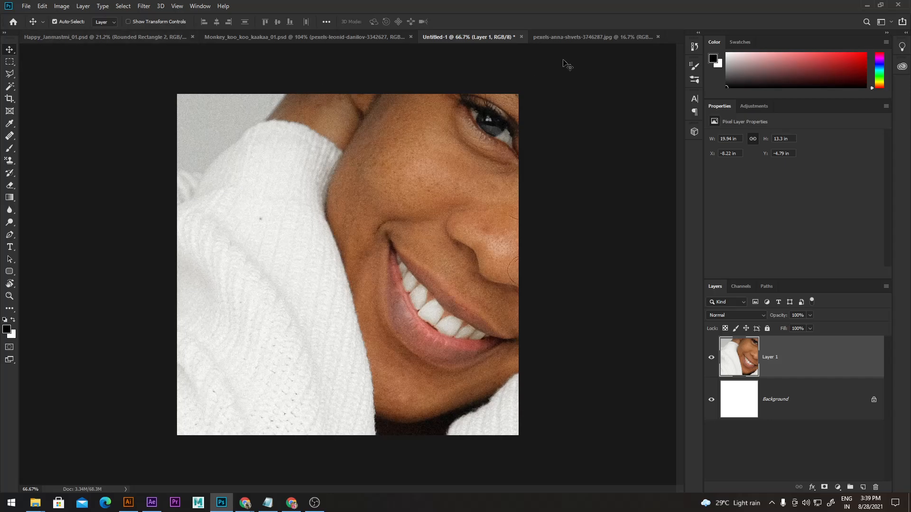
Close the Happy_Janmastmi_01.psd poster document
left_click(308, 36)
left_click(157, 37)
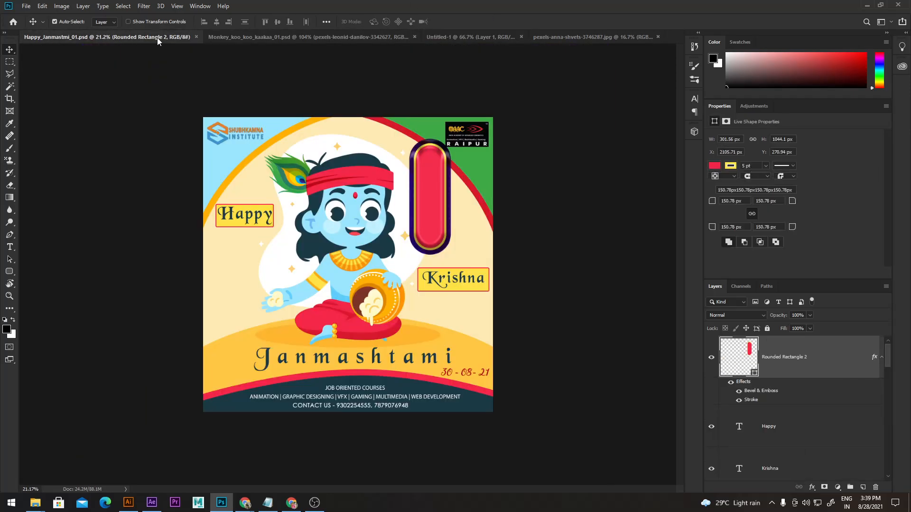
left_click(196, 37)
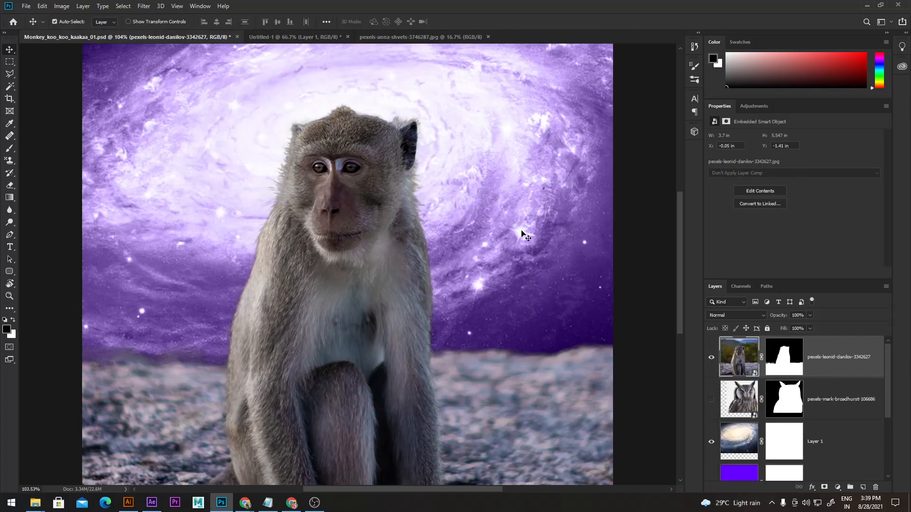
Check the context options of the masked monkey layer in Monkey_koo_koo_kaakaa_01.psd and return to the Untitled-1 document
right_click(836, 358)
left_click(861, 361)
left_click(266, 46)
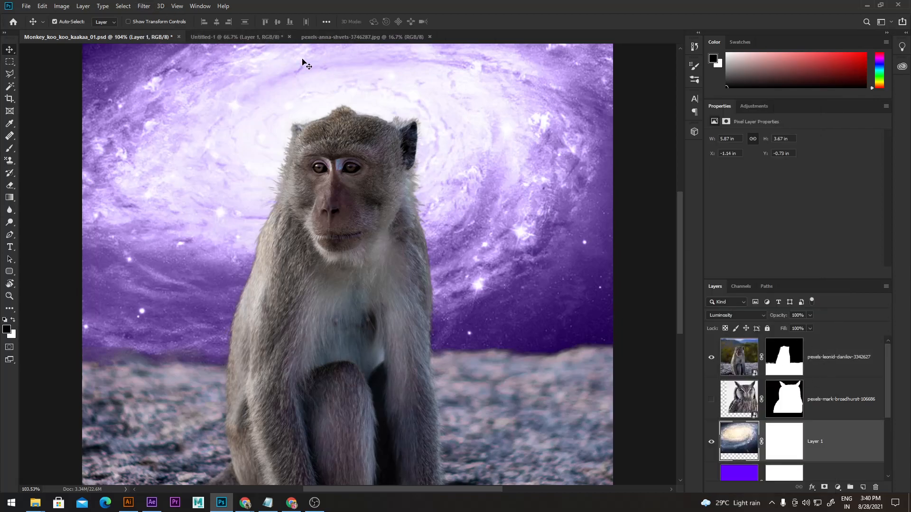
left_click(245, 39)
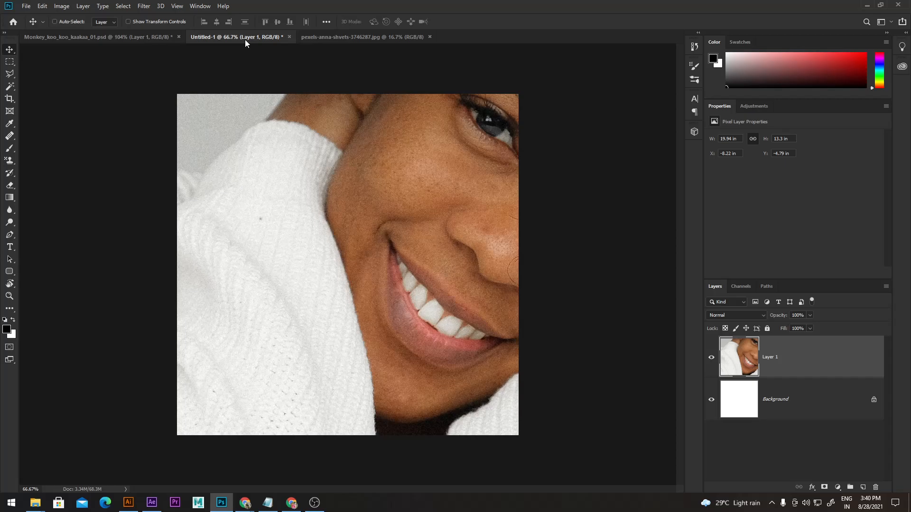
Reset the Essentials workspace and collapse the Learn and Libraries panels to icons
key("ctrl+minus")
key("ctrl+minus")
key("ctrl+minus")
key("ctrl+minus")
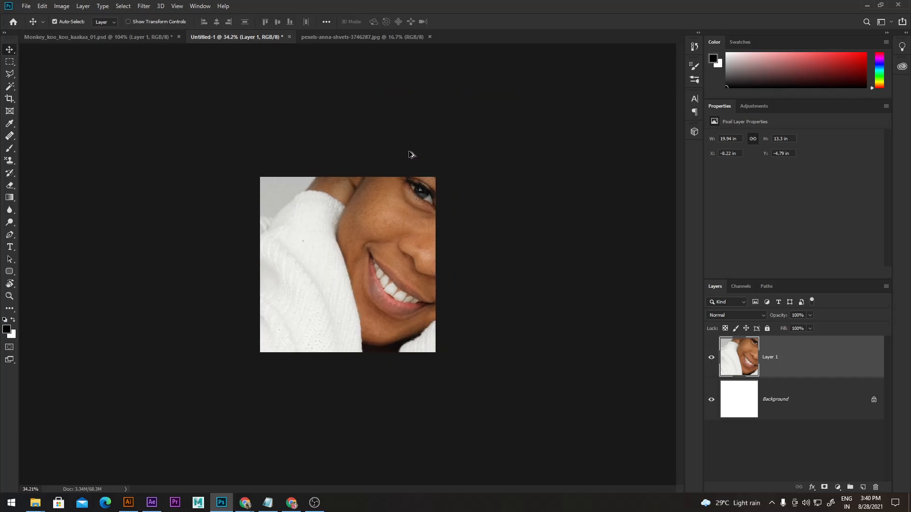
key("ctrl")
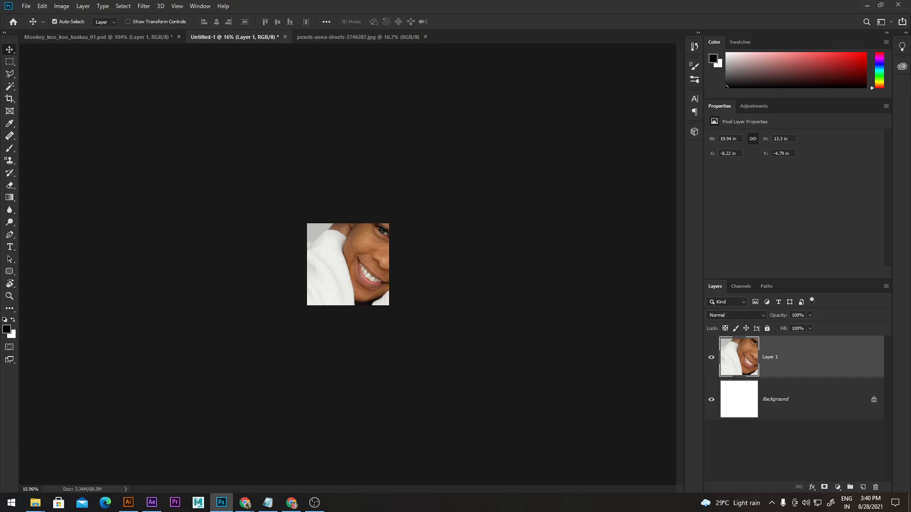
left_click(891, 22)
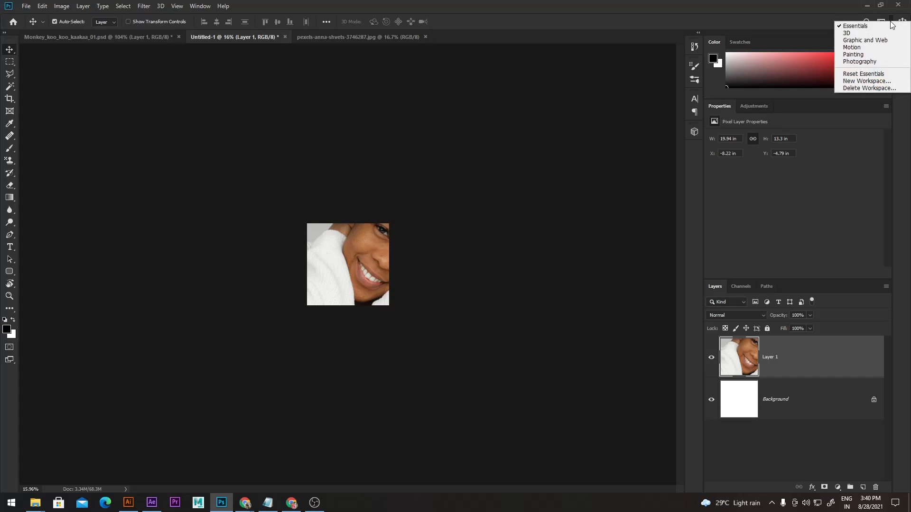
left_click(864, 73)
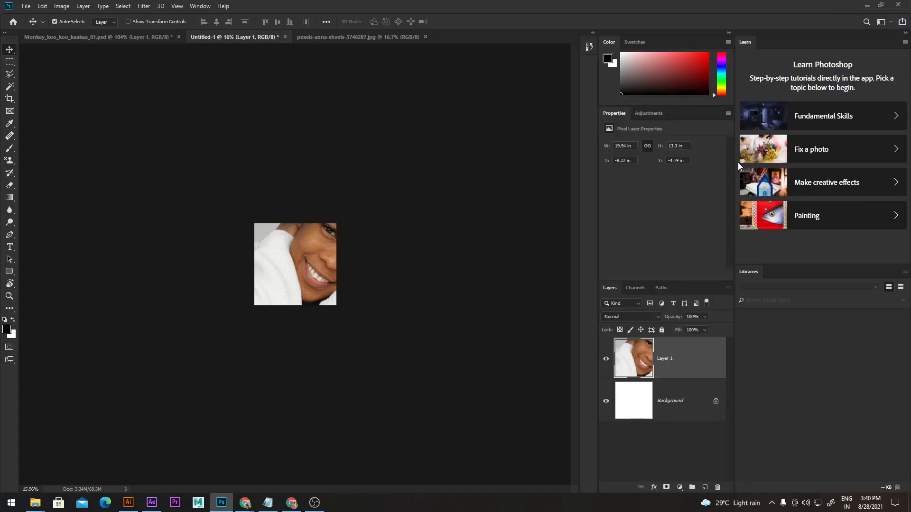
left_click(904, 33)
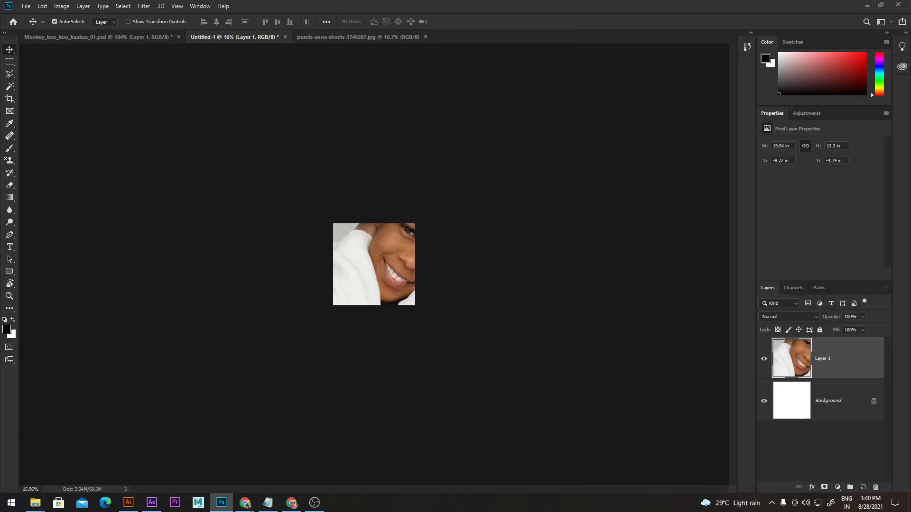
Examine the layer filter types and blend modes for Layer 1, choosing Normal as its blend mode
key("ctrl")
right_click(849, 358)
left_click(849, 357)
left_click(796, 303)
left_click(797, 309)
left_click(804, 316)
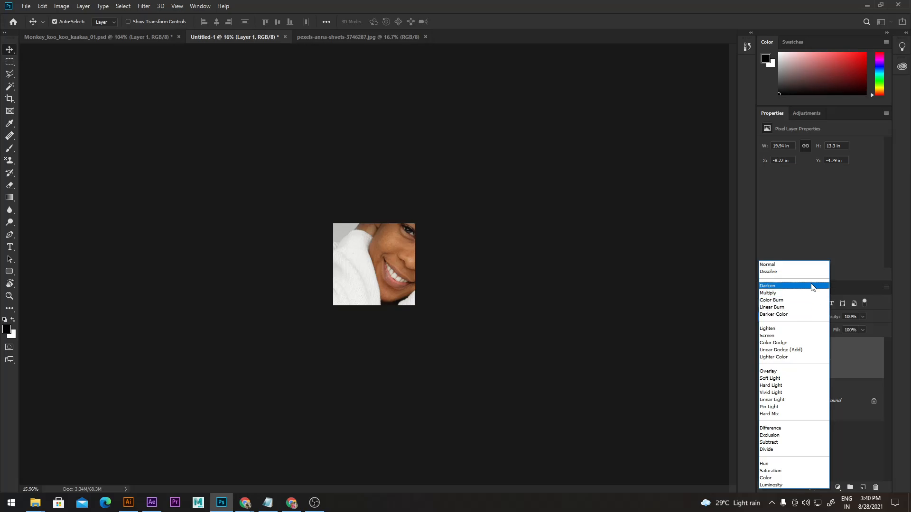
left_click(808, 264)
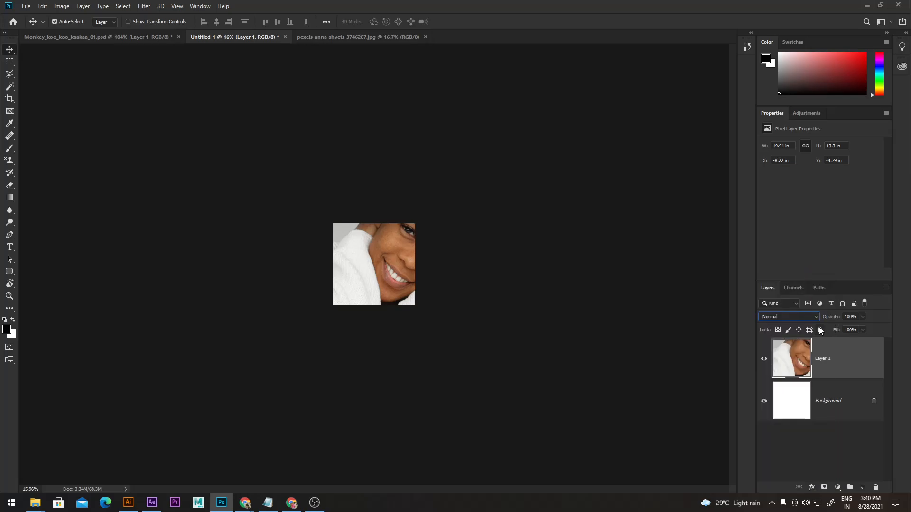
left_click(866, 302)
left_click(866, 303)
Move the portrait layer within the canvas to about X -7.57 in, Y -5.36 in
left_click(44, 22)
left_click(41, 21)
left_click_drag(274, 201, 288, 189)
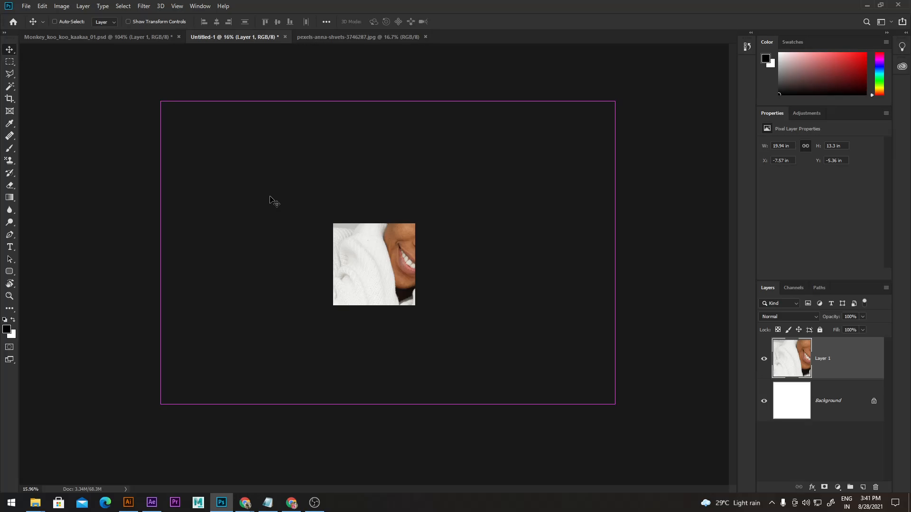
key("ctrl")
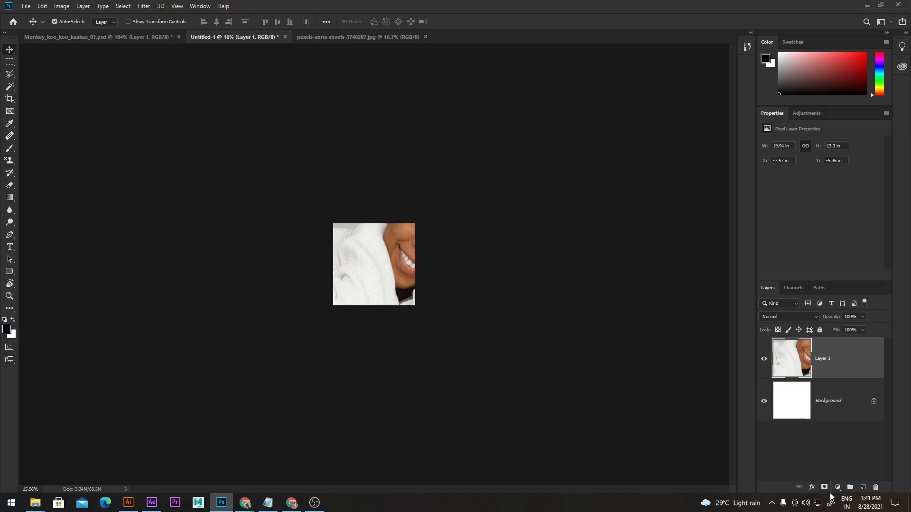
Switch to Task Manager, examine the running processes and GPU performance, and minimize it
right_click(368, 503)
left_click(390, 463)
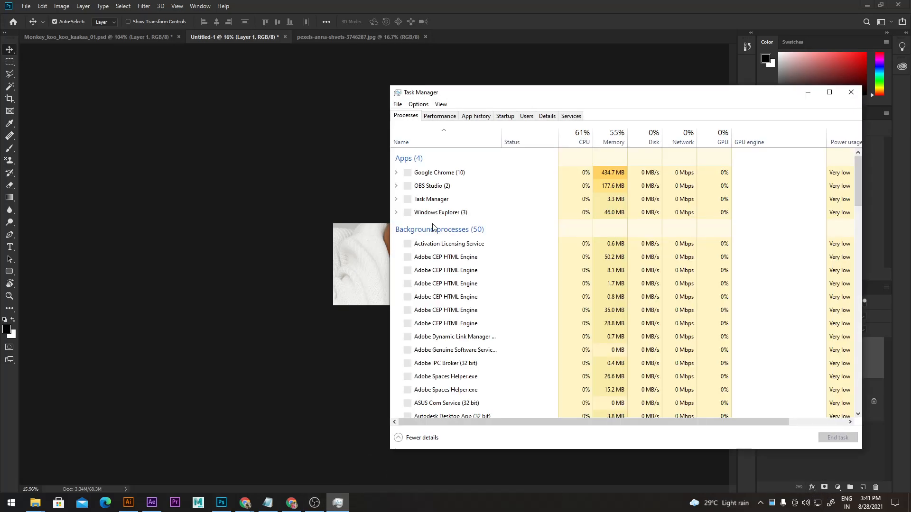
left_click(440, 104)
left_click(453, 116)
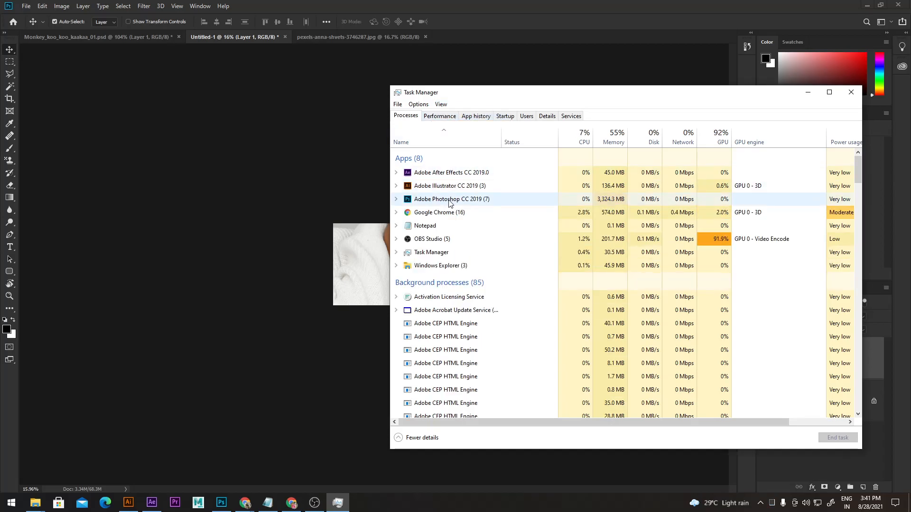
left_click(437, 118)
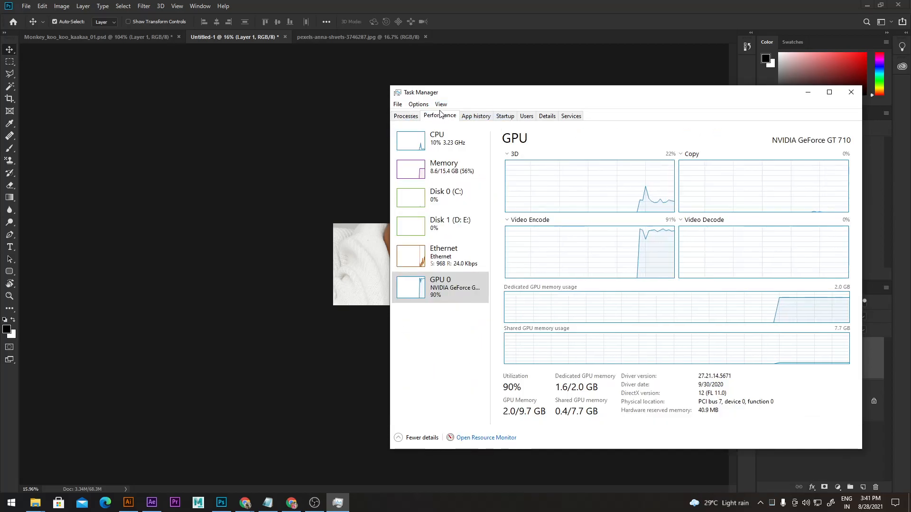
left_click(807, 93)
Enable transform controls and scale the portrait layer to about 27% (5.4 x 3.6 in), positioned to span the canvas height with the woman inside
left_click_drag(412, 248, 371, 267)
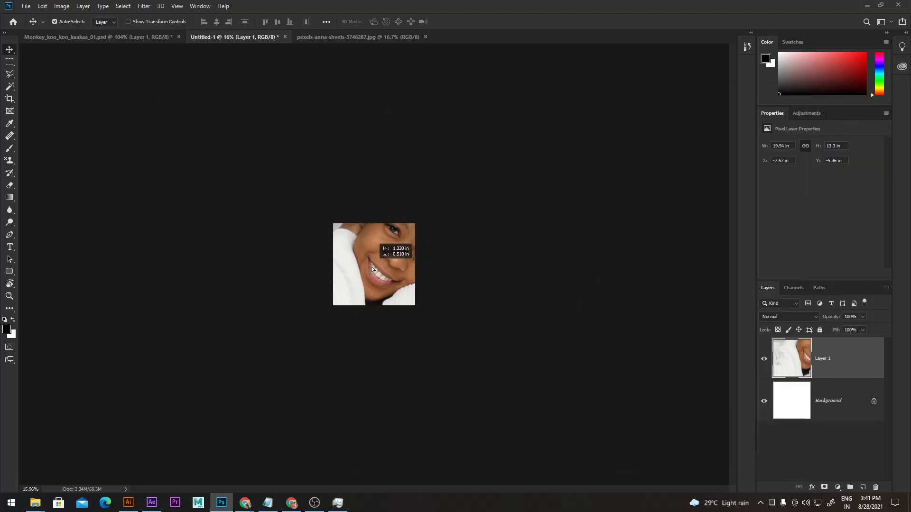
right_click(375, 260)
left_click(392, 266)
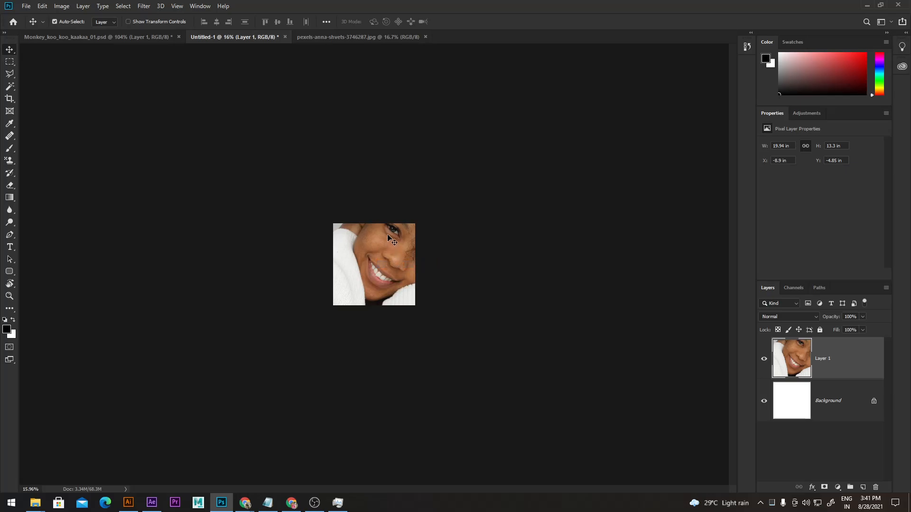
left_click(129, 21)
left_click_drag(584, 112, 417, 209)
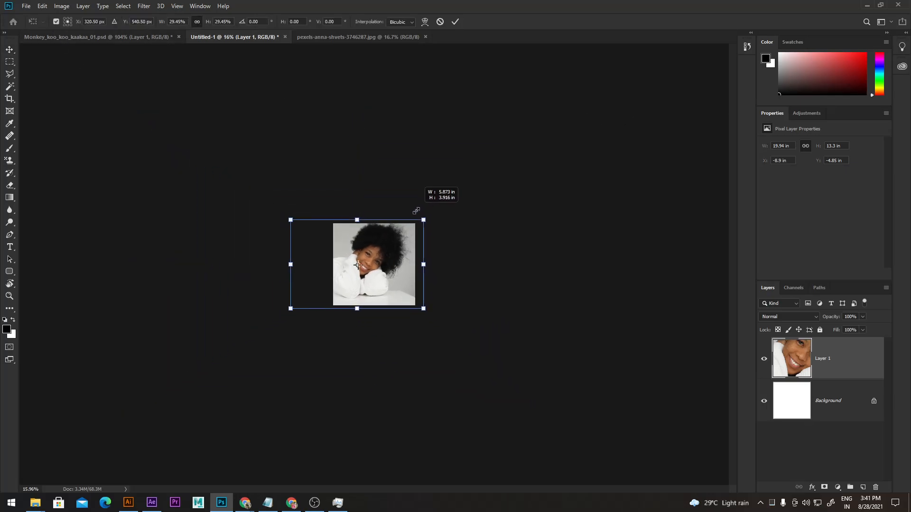
scroll(382, 262, "up", 6)
left_click_drag(382, 262, 402, 264)
left_click_drag(563, 115, 549, 123)
mouse_move(489, 239)
left_mouse_down()
mouse_move(504, 240)
mouse_move(495, 237)
left_mouse_up()
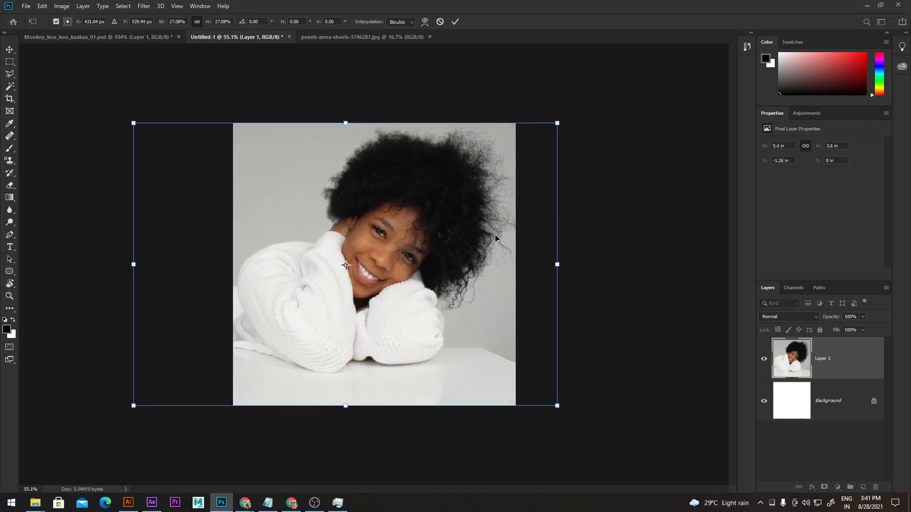
key("Return")
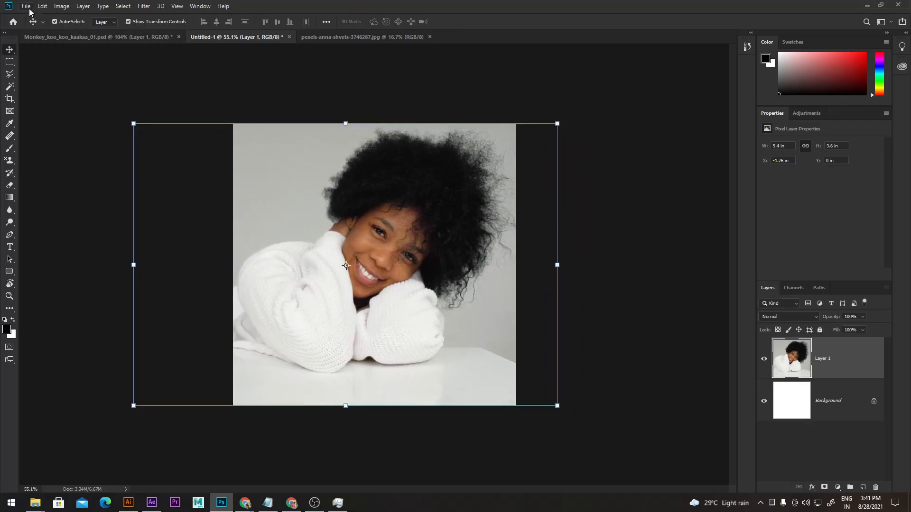
left_click(26, 7)
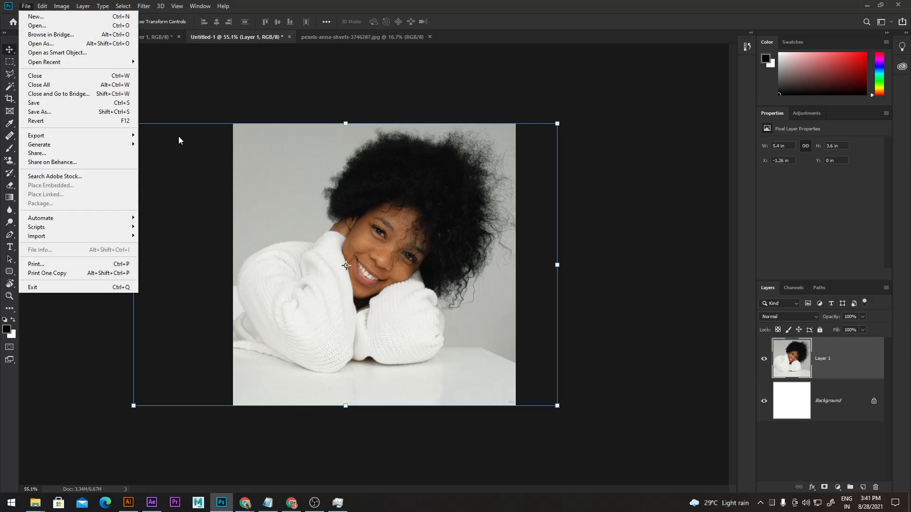
mouse_move(56, 9)
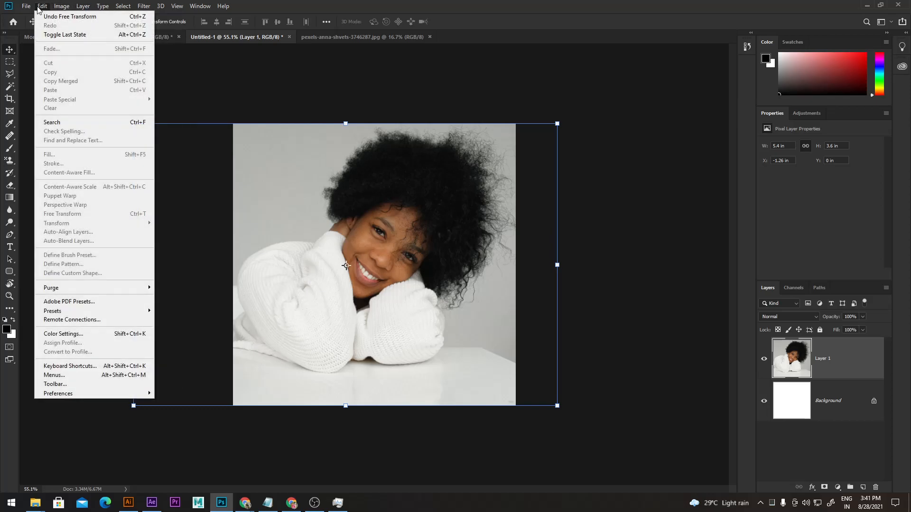
left_click(615, 214)
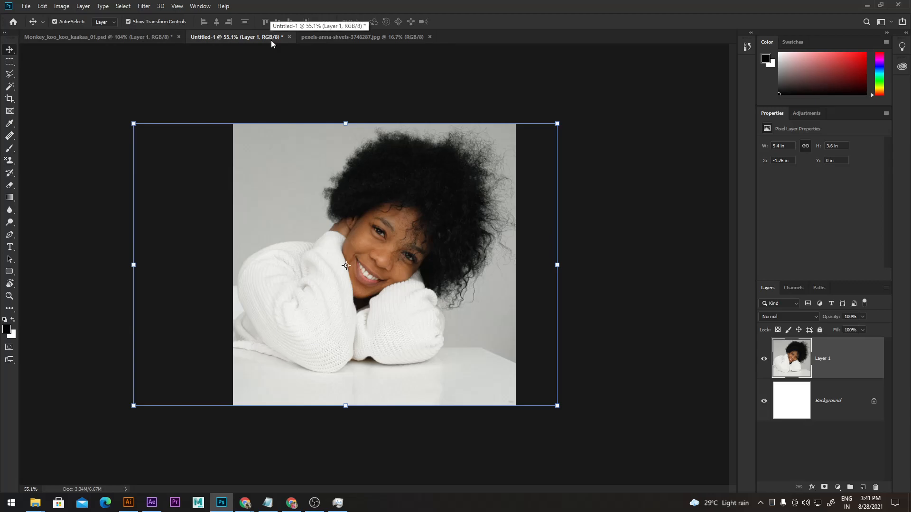
Start a new document, reveal its advanced options and view the background color picker without changing the color
left_click(26, 5)
left_click(36, 16)
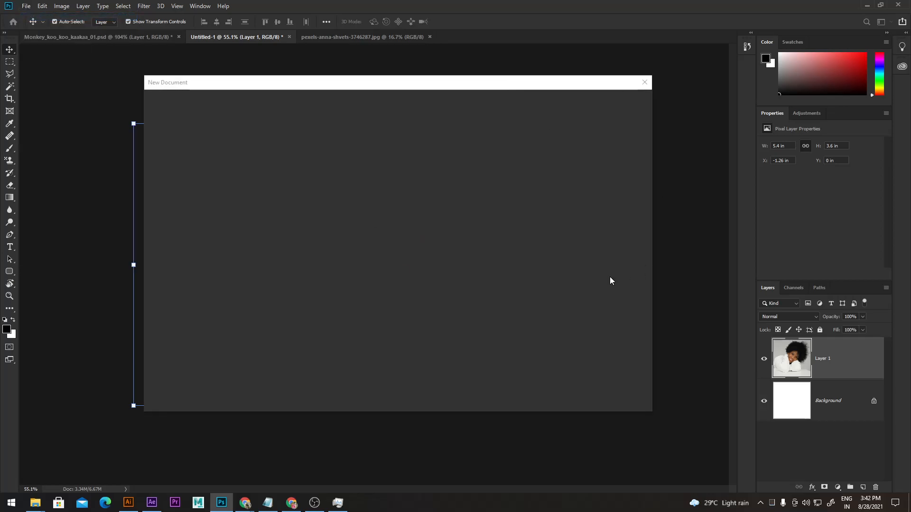
left_click_drag(571, 86, 606, 113)
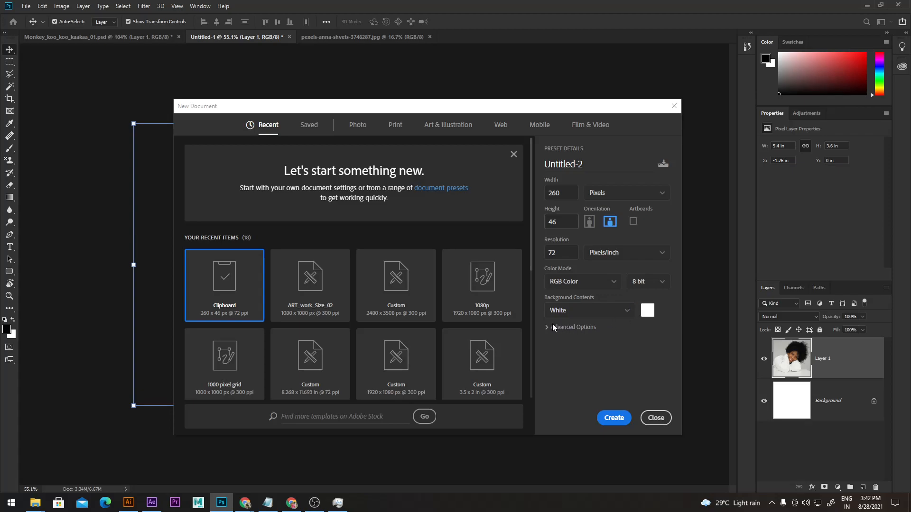
left_click(624, 311)
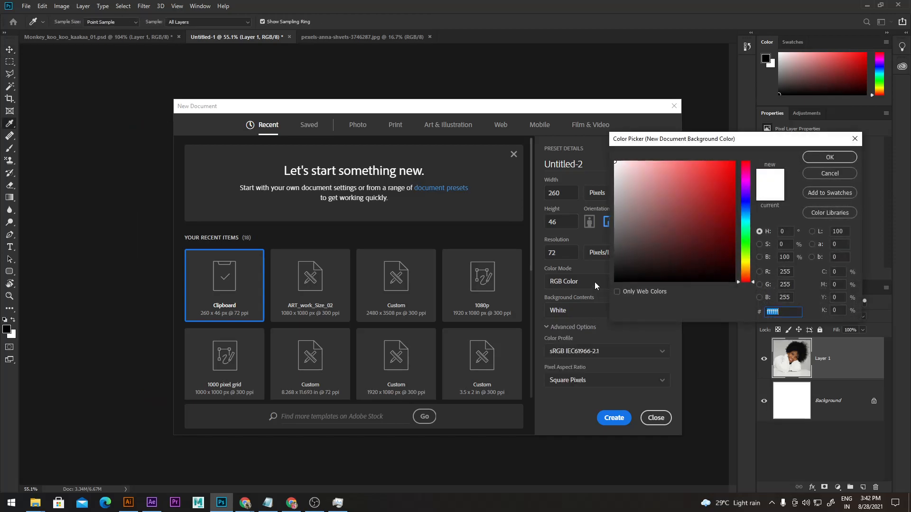
left_click(834, 172)
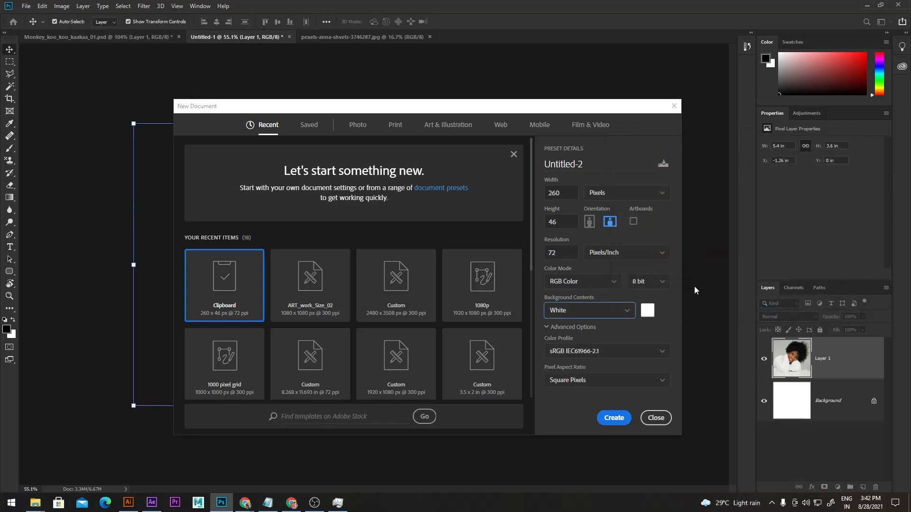
Review the color profile and pixel aspect ratio choices, picking sRGB IEC61966-2.1 and Square Pixels
left_click(603, 351)
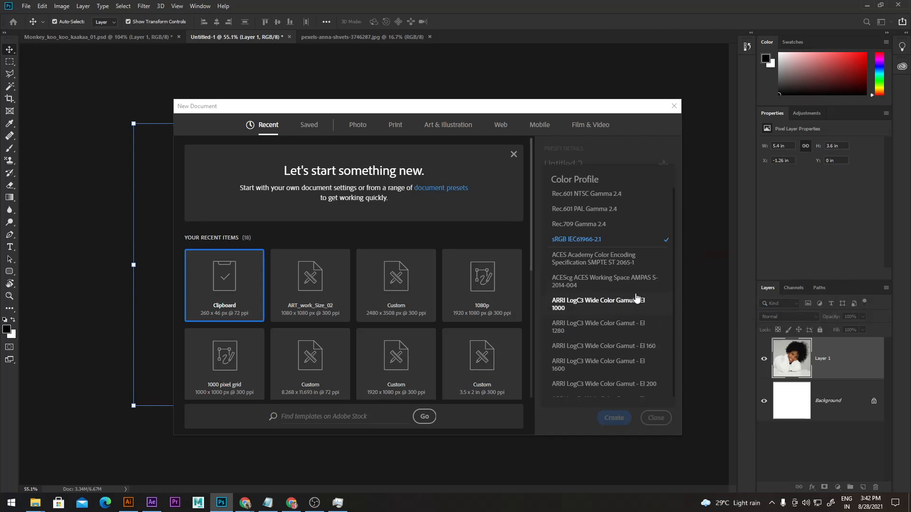
left_click(617, 240)
left_click(619, 379)
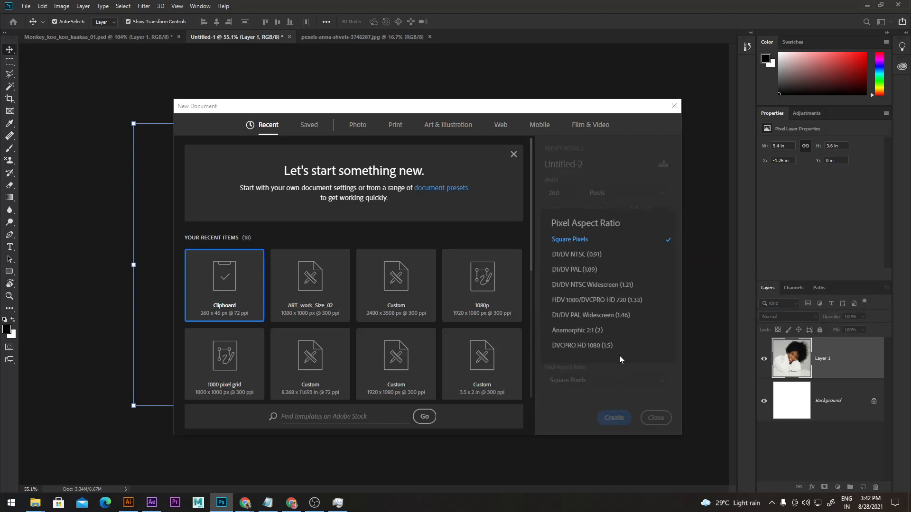
left_click(621, 241)
Review the background contents and color mode choices, picking White and RGB Color
left_click(612, 314)
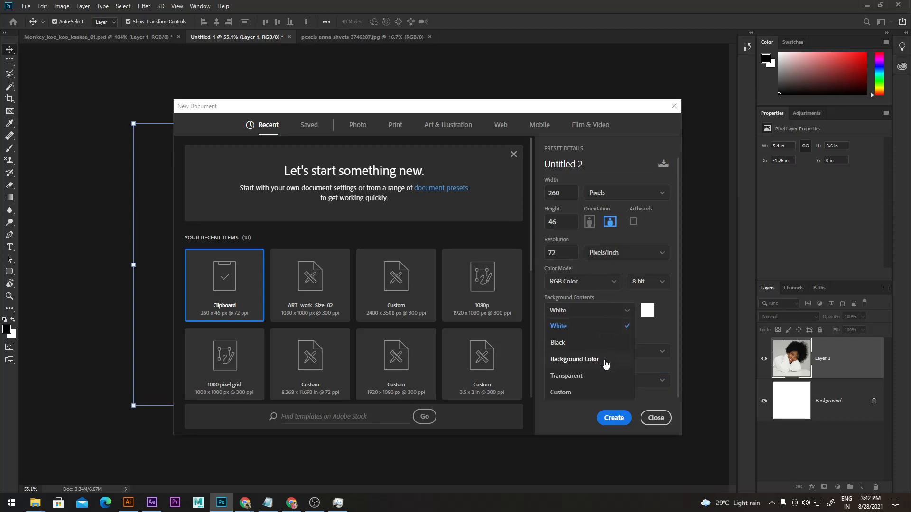
left_click(597, 323)
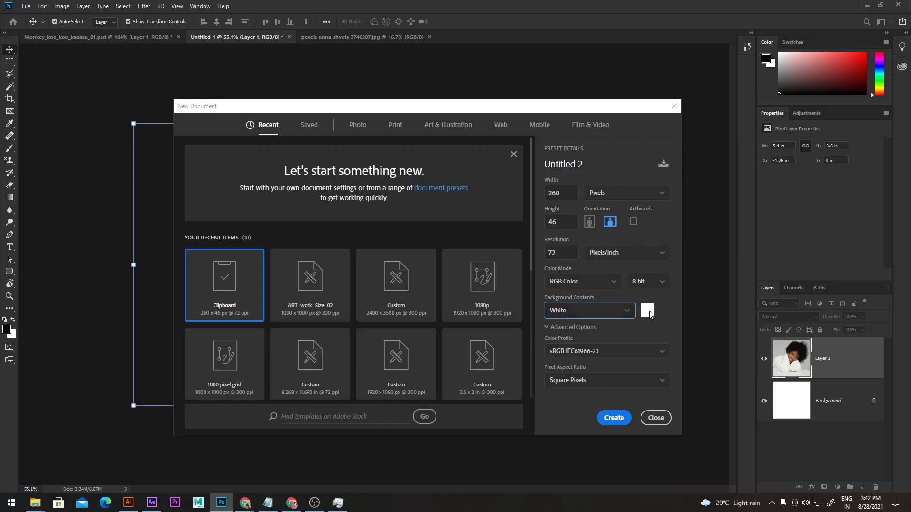
left_click(601, 281)
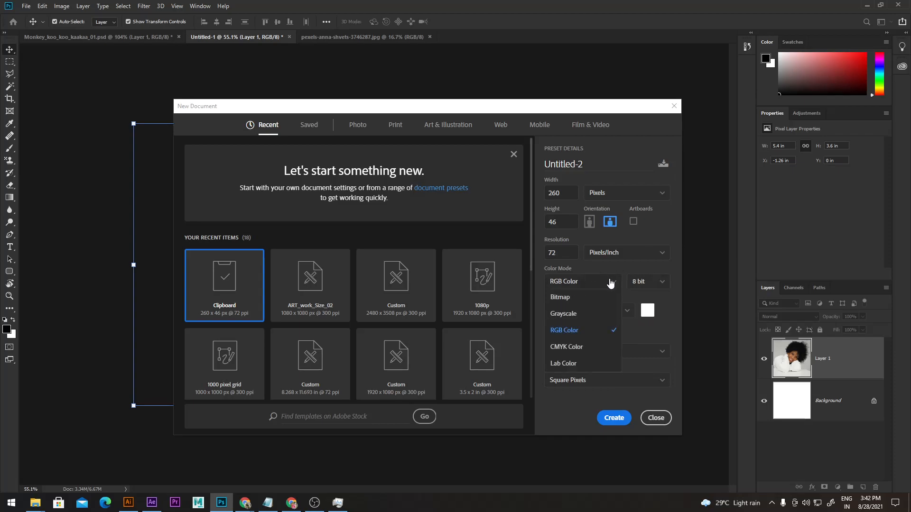
left_click(606, 330)
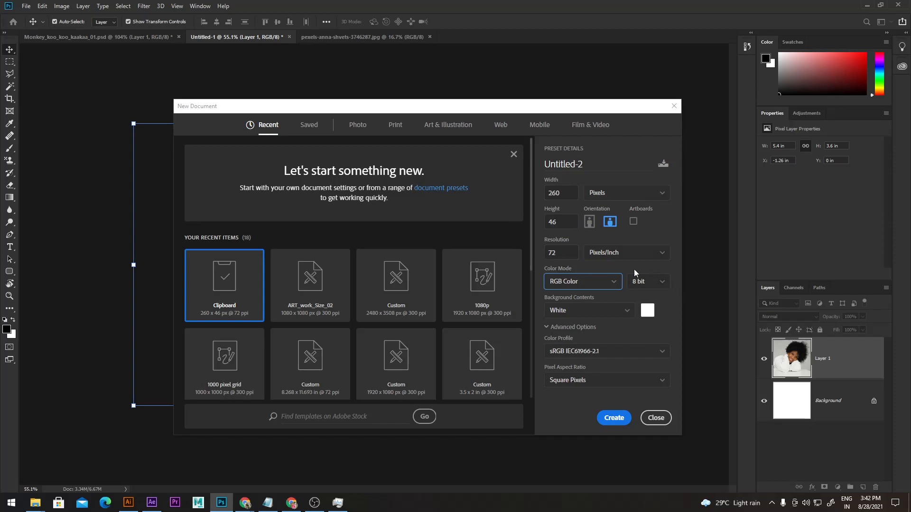
Choose the ART_work_Size_02 preset of 1080 x 1080 px at 300 ppi and view the bit depth choices
left_click(342, 284)
left_click(616, 307)
left_click(617, 312)
left_click(554, 328)
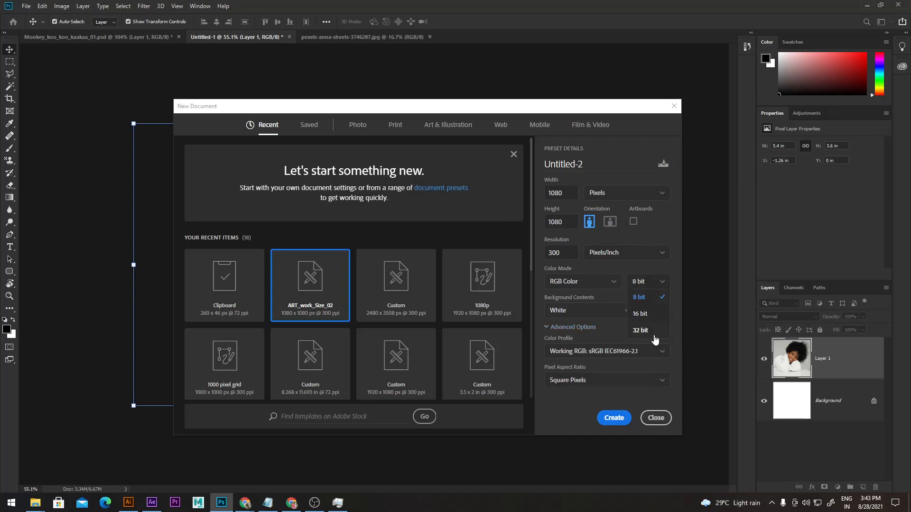
Close the new-document setup without creating a file and move the photo on Layer 1 right to about X -0.66 in
left_click(655, 418)
left_click_drag(397, 186, 442, 184)
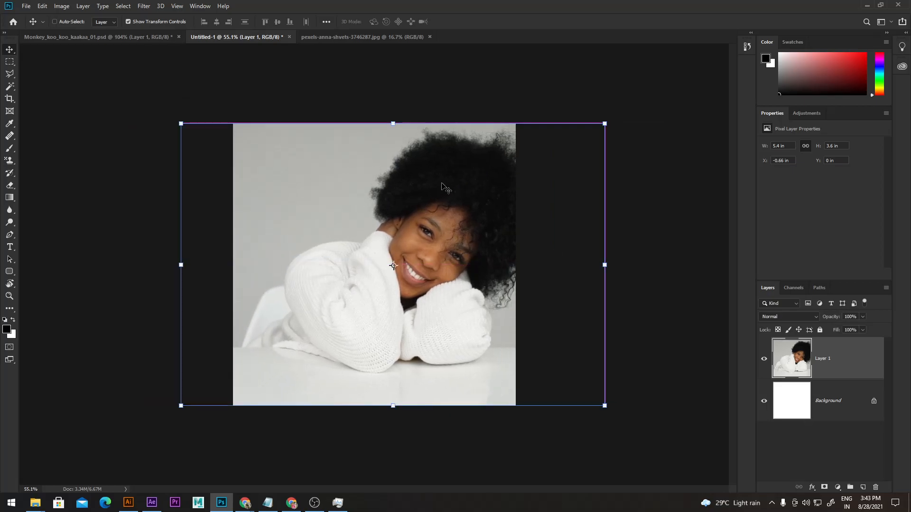
right_click(441, 188)
left_click(433, 170)
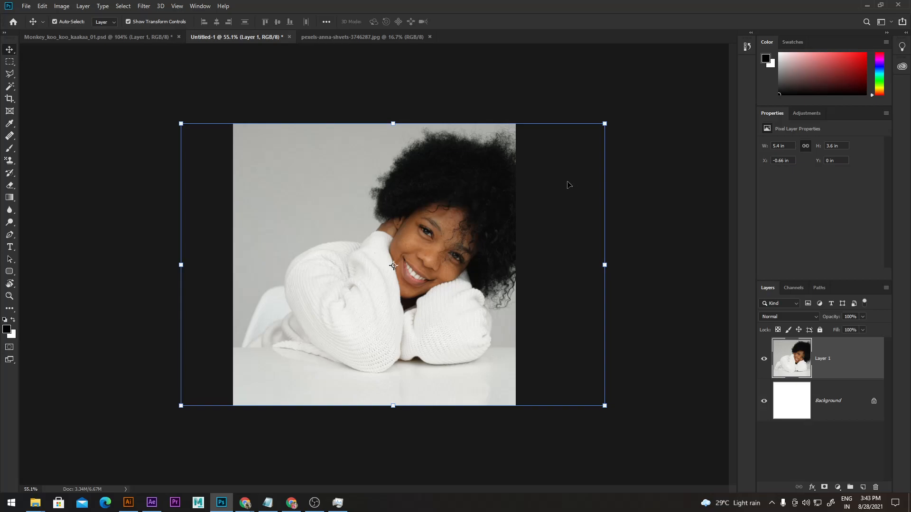
left_click(604, 123)
right_click(450, 174)
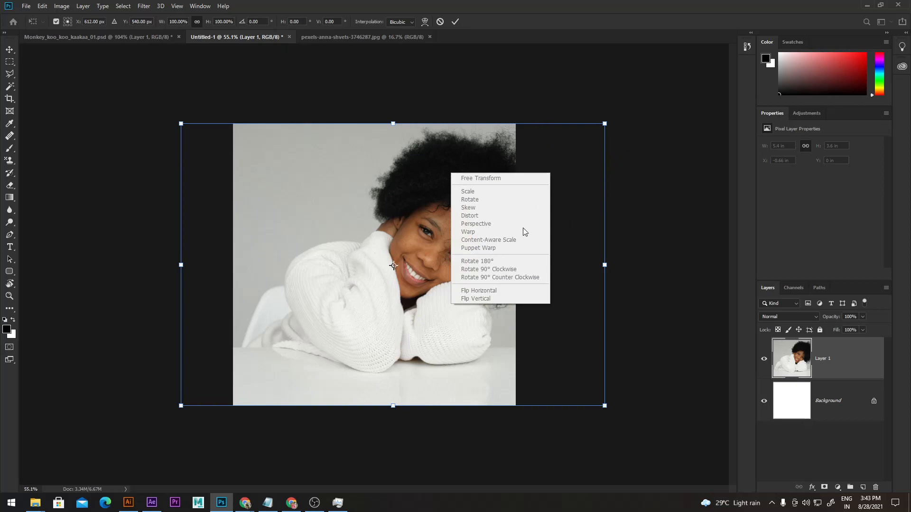
left_click(402, 163)
right_click(402, 163)
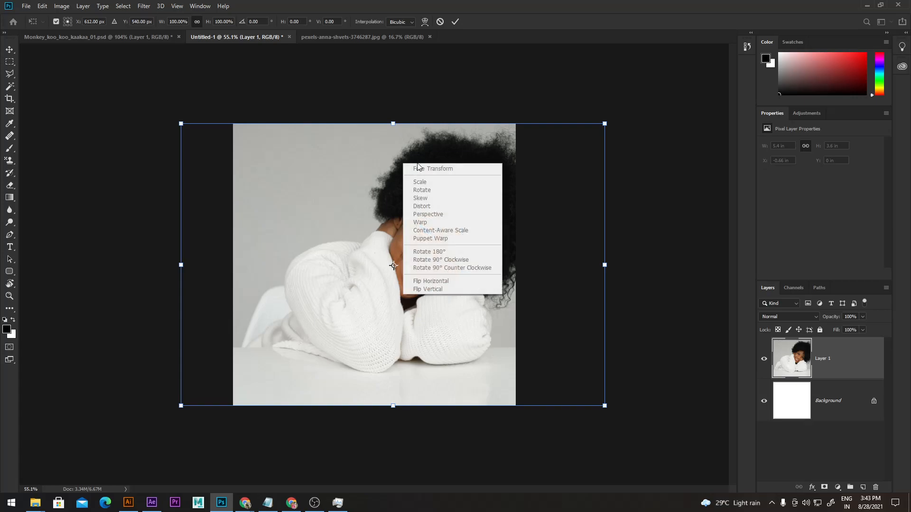
Switch the system input language to English (United States) with the US keyboard
left_click(847, 501)
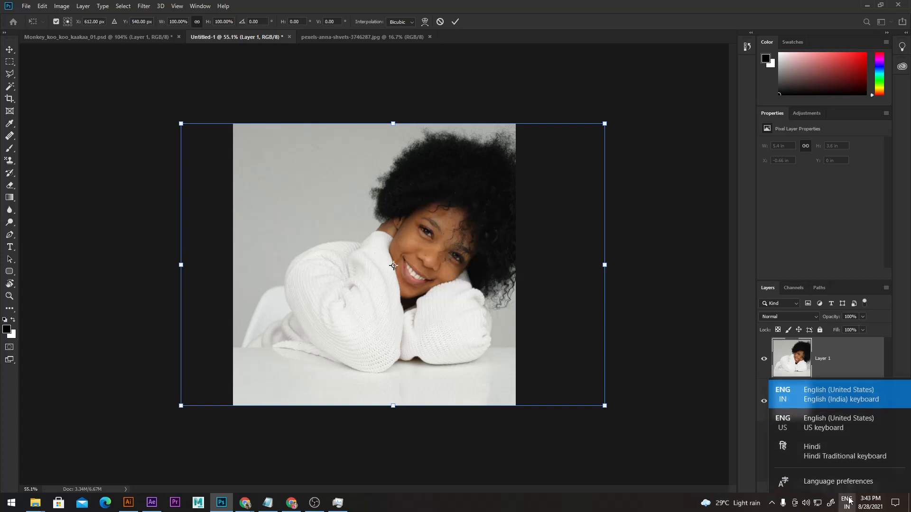
left_click(857, 421)
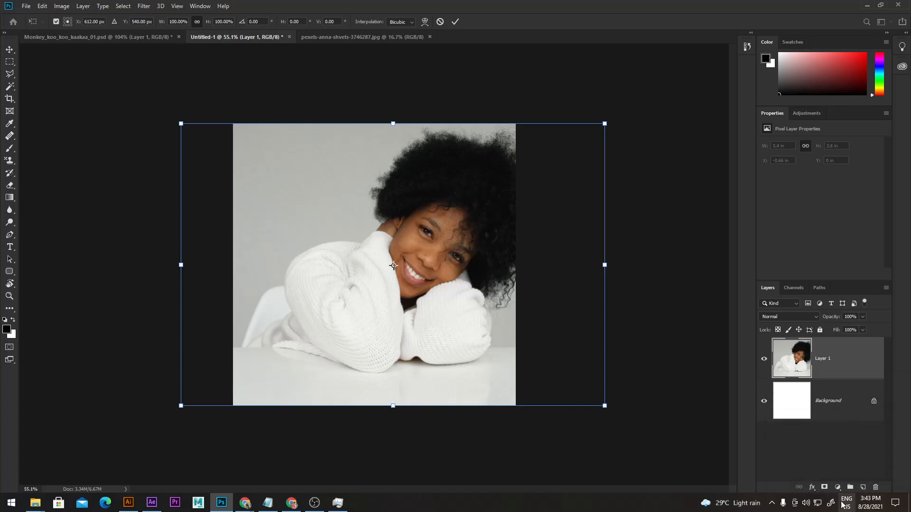
left_click(846, 502)
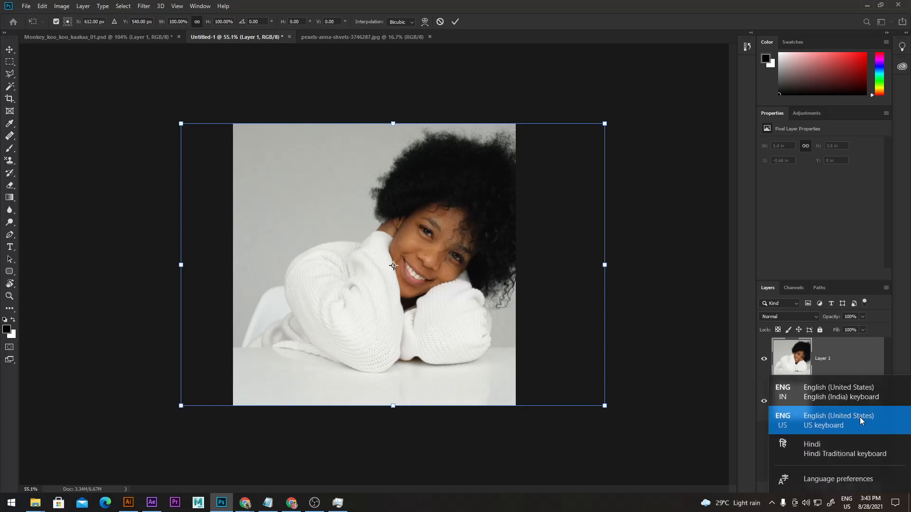
left_click(859, 421)
right_click(467, 277)
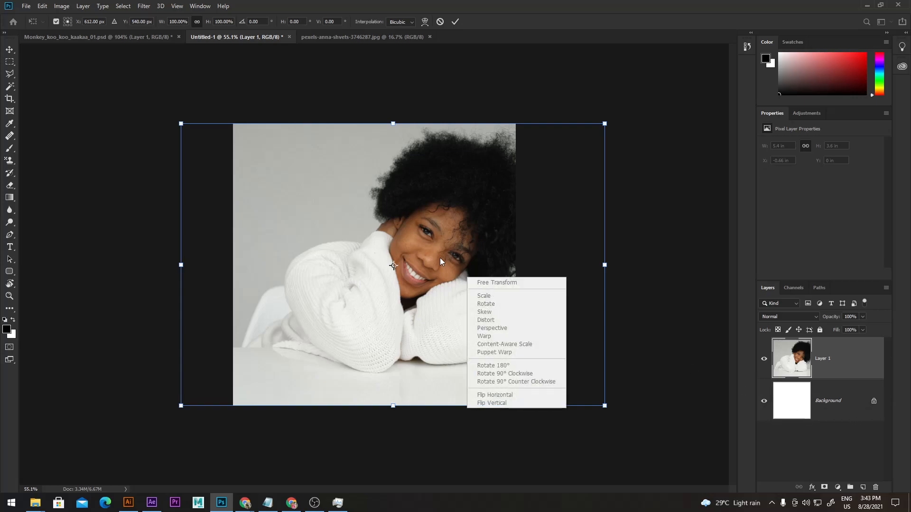
left_click(453, 238)
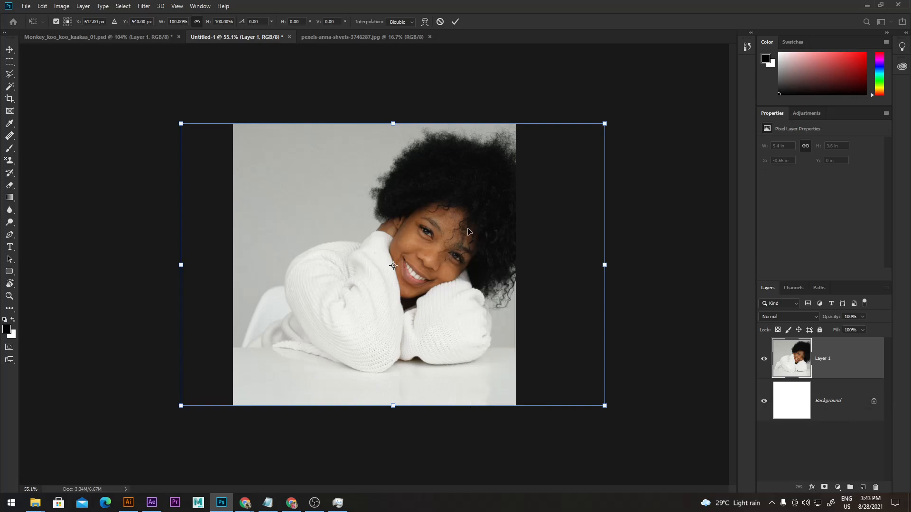
right_click(468, 229)
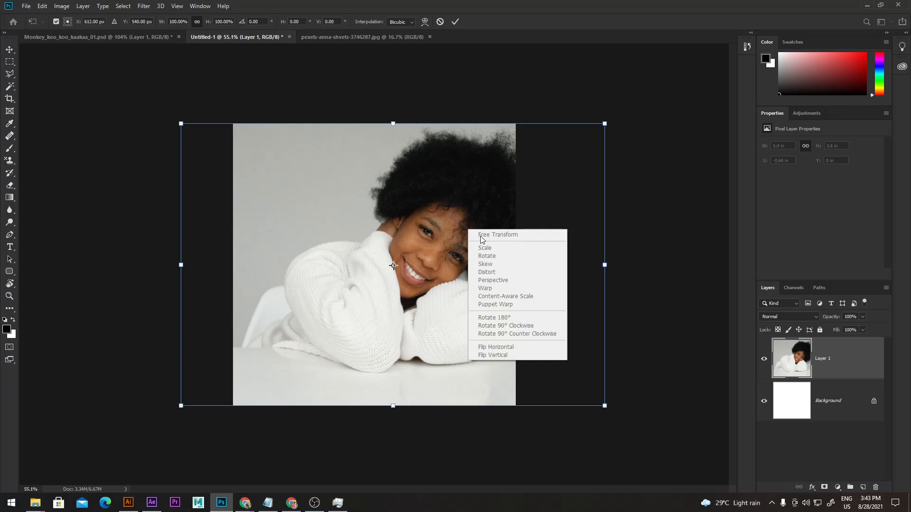
left_click(386, 290)
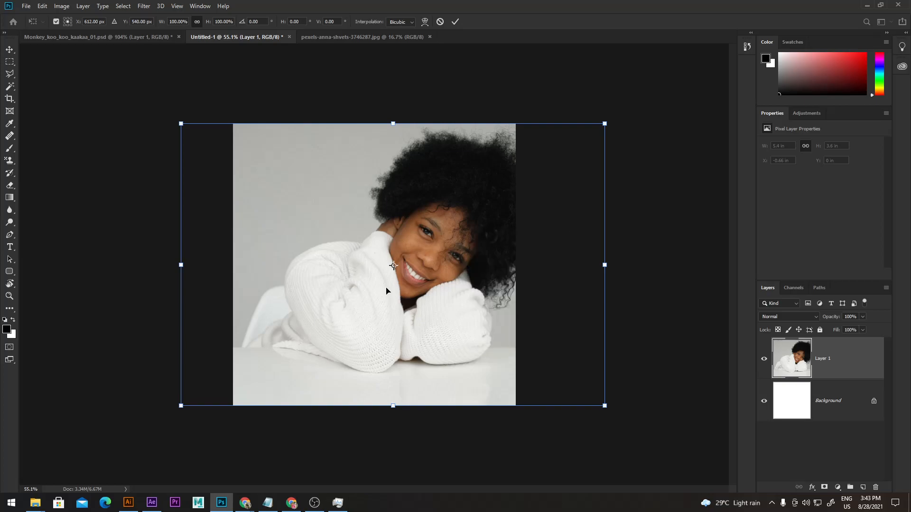
Leave the transform and move the photo on Layer 1 left to about X -1.58 in
left_click(9, 50)
right_click(386, 213)
left_click(424, 219)
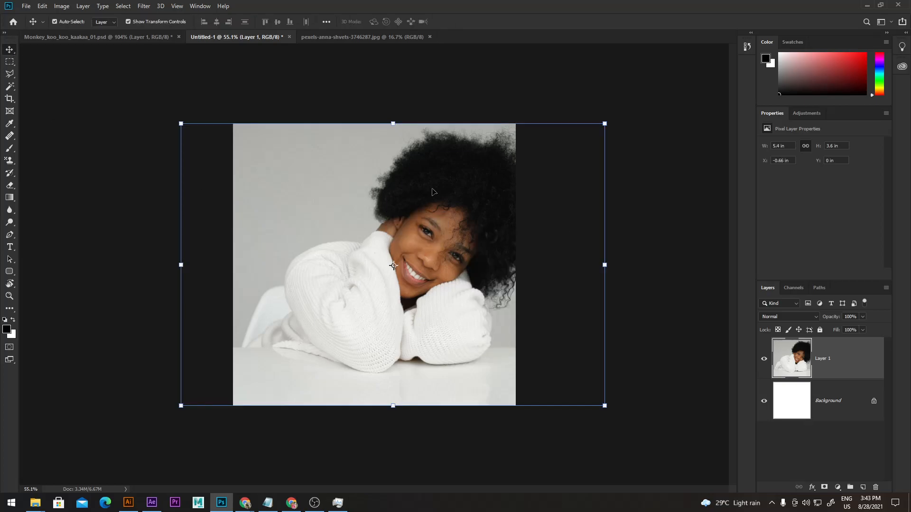
left_click_drag(448, 193, 402, 191)
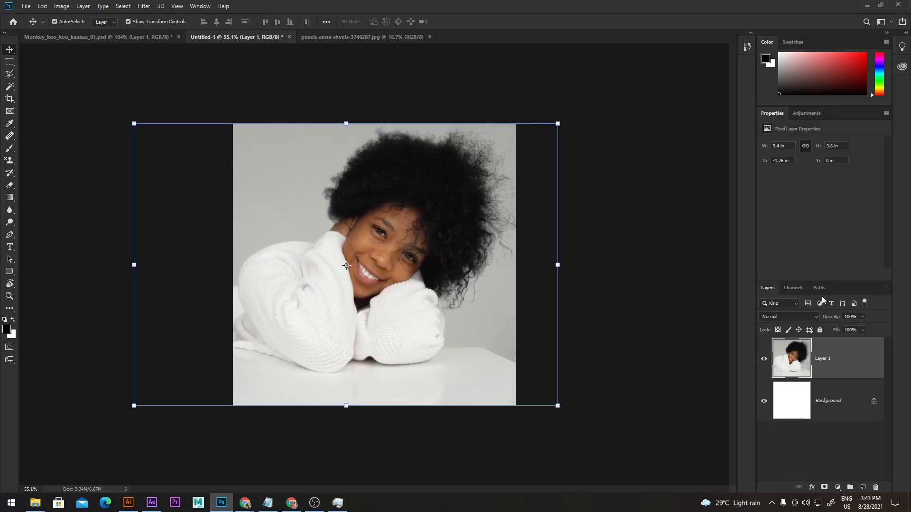
left_click_drag(467, 188, 442, 194)
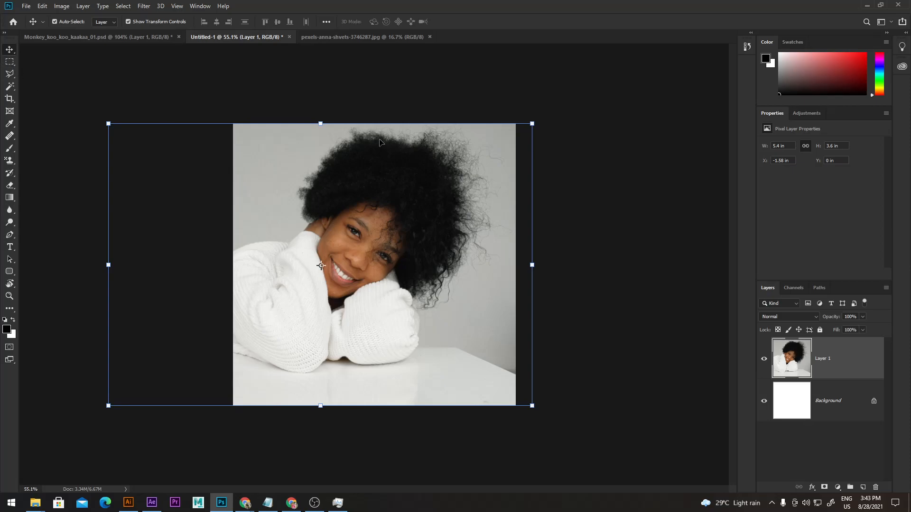
Display the Red, Green and Blue channels one at a time to compare the contrast of hair and background
left_click(799, 289)
left_click(832, 365)
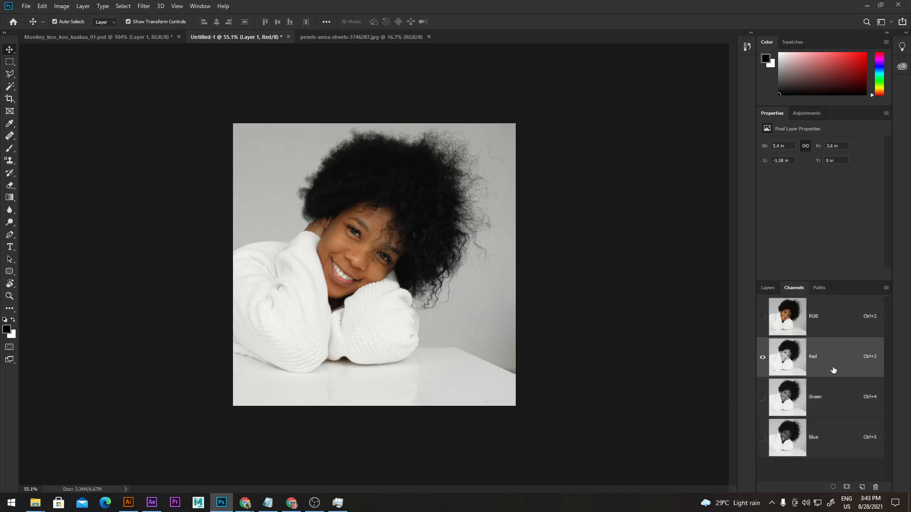
left_click(826, 402)
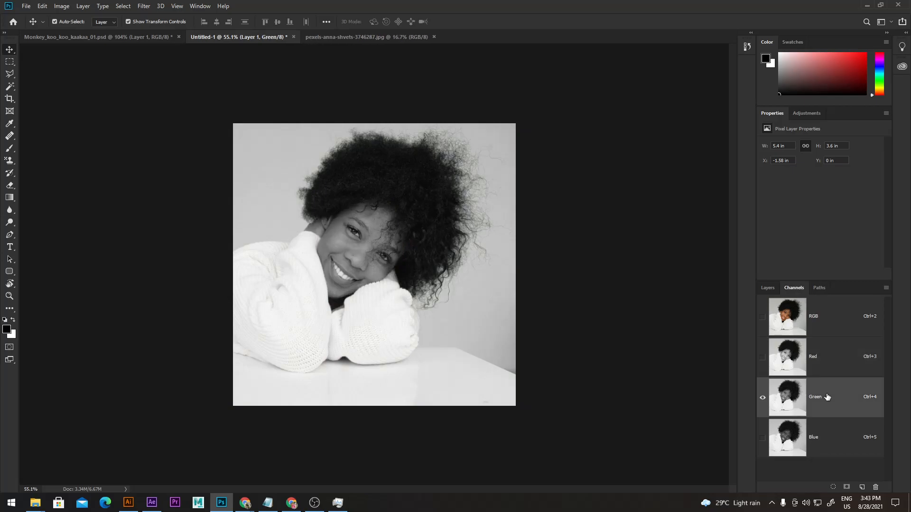
left_click(833, 453)
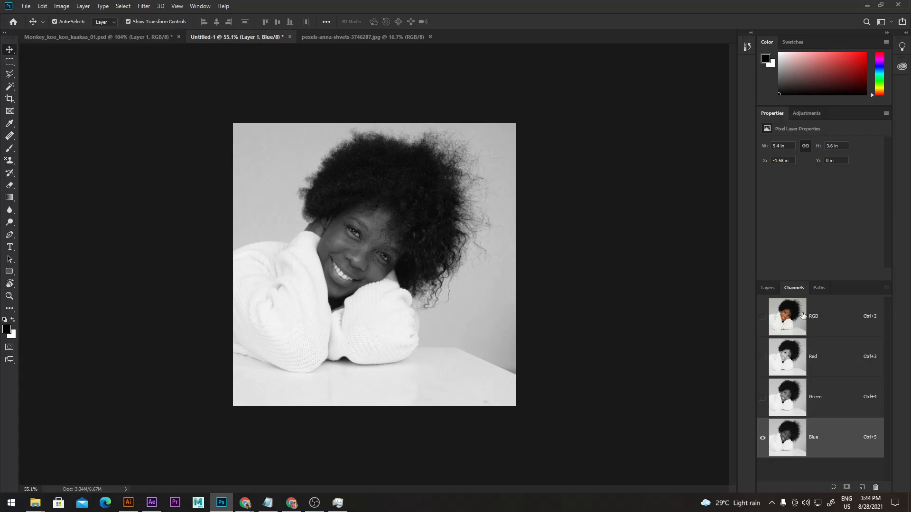
Load a duplicate of the Blue channel as a selection and delete the duplicate channel
left_click_drag(803, 443, 862, 488)
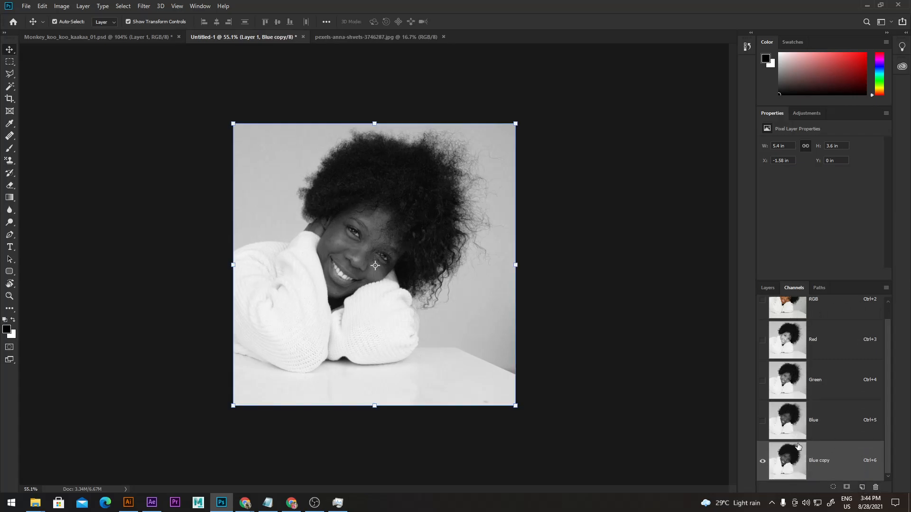
left_click(798, 468, "ctrl")
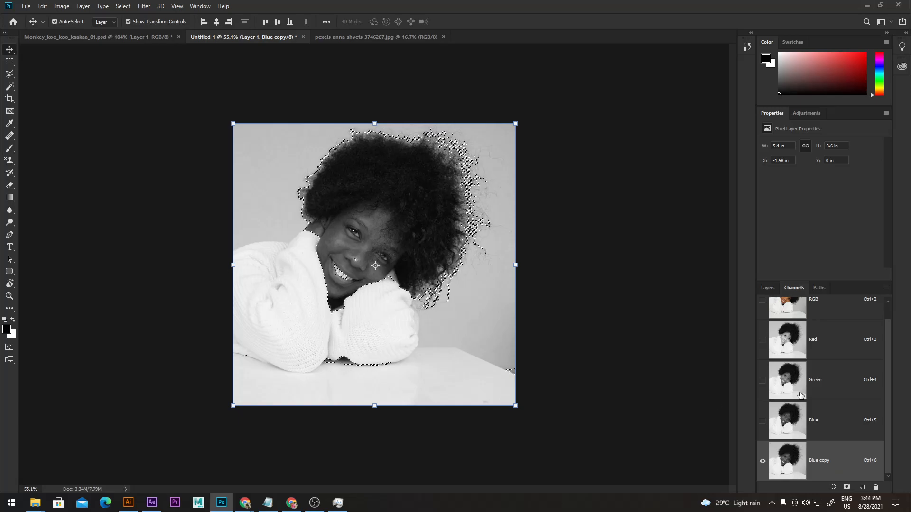
left_click(876, 488)
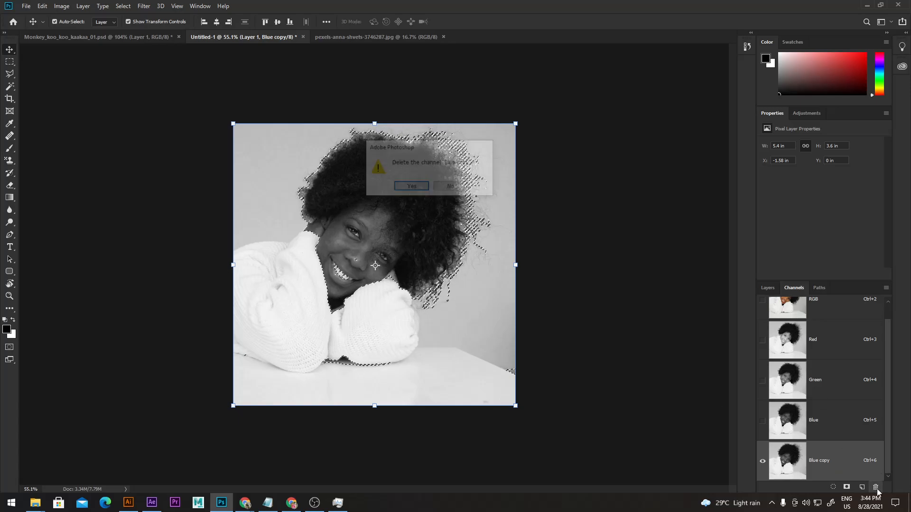
left_click(418, 189)
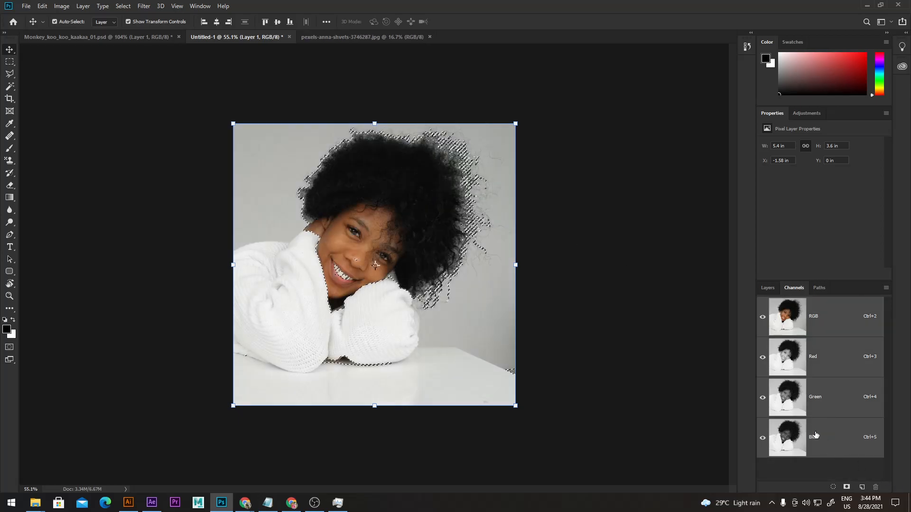
Load the Red channel as a selection and look through the selection commands available with the Rectangular Marquee tool
left_click(823, 363)
left_click(789, 356, "ctrl")
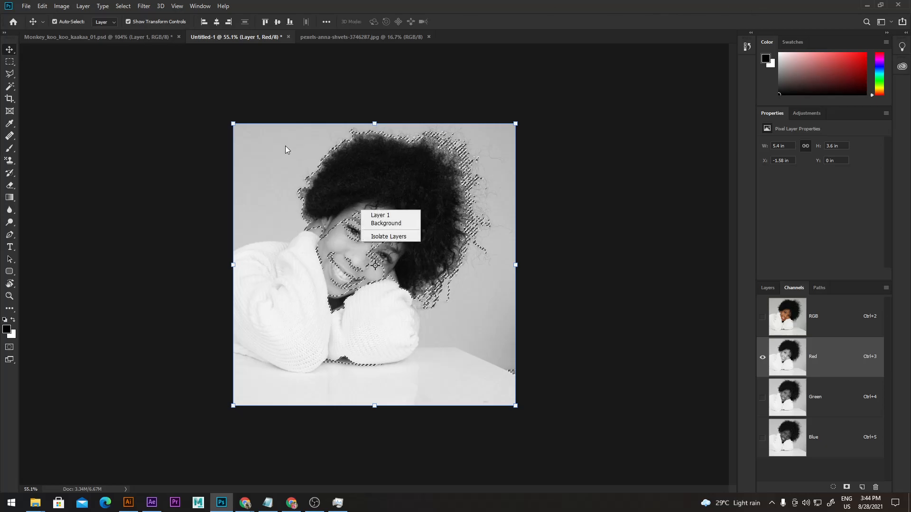
left_click(12, 64)
right_click(368, 227)
left_click(386, 231)
left_click(10, 61)
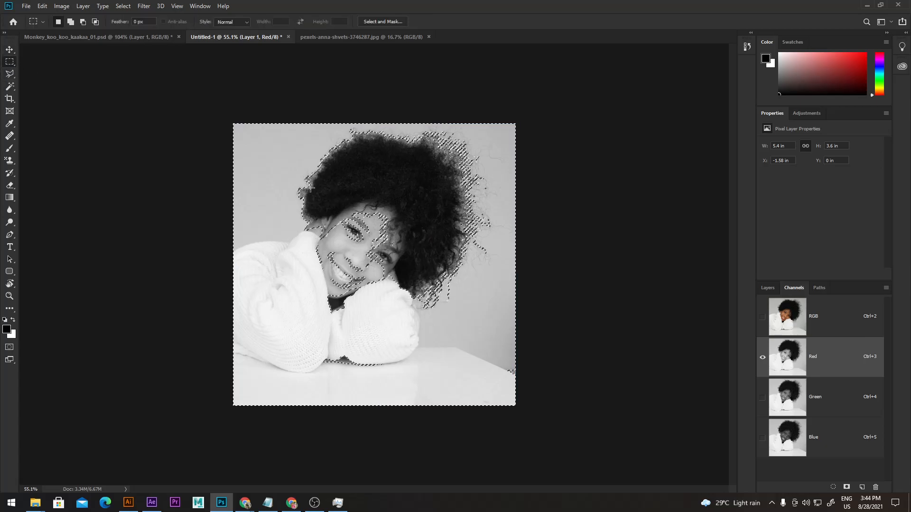
right_click(397, 212)
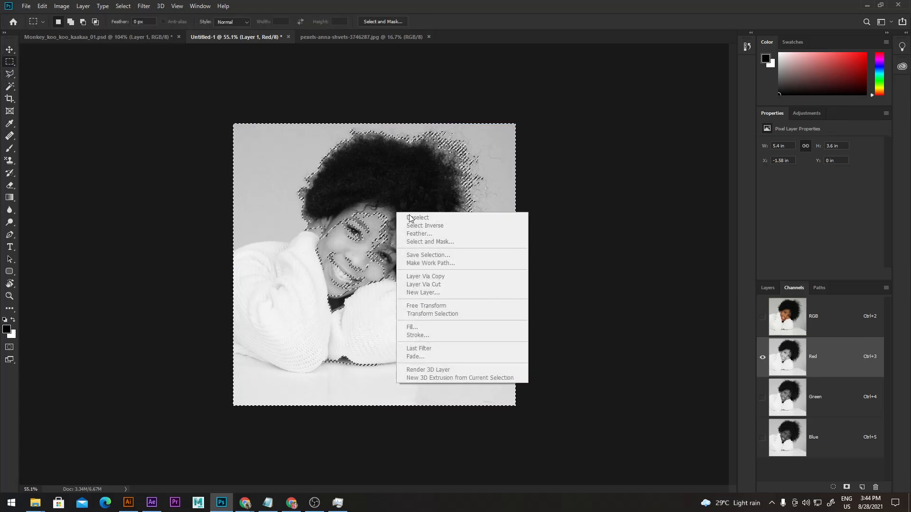
left_click(370, 190)
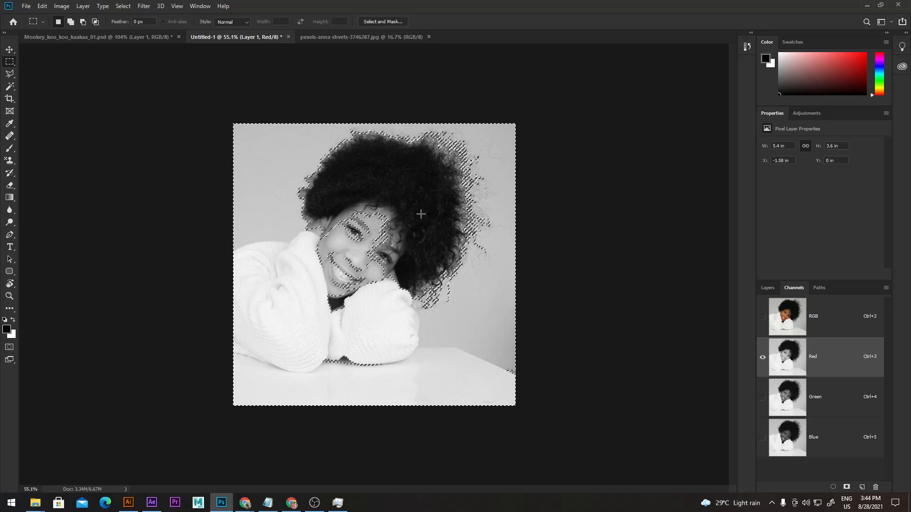
Draw a rectangular marquee over the right part of the hair, deselect it and return to the Move tool
left_click_drag(396, 185, 476, 267)
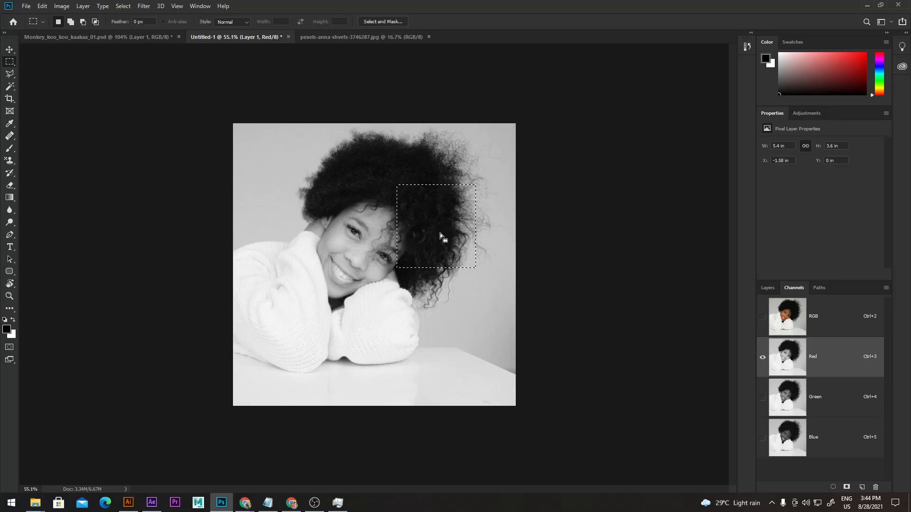
key("ctrl+d")
left_click(4, 50)
left_click(398, 210)
left_click(445, 185)
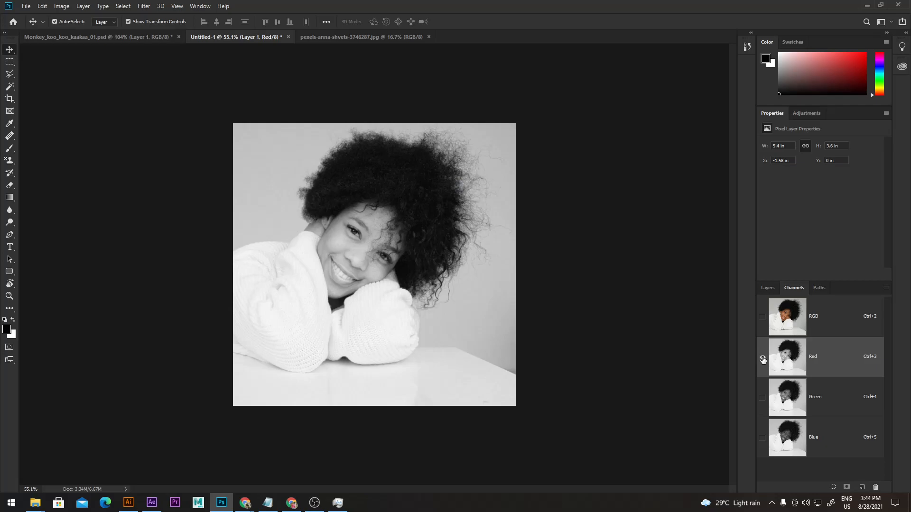
View the Green and Blue channels and duplicate the Blue channel
left_click(778, 399)
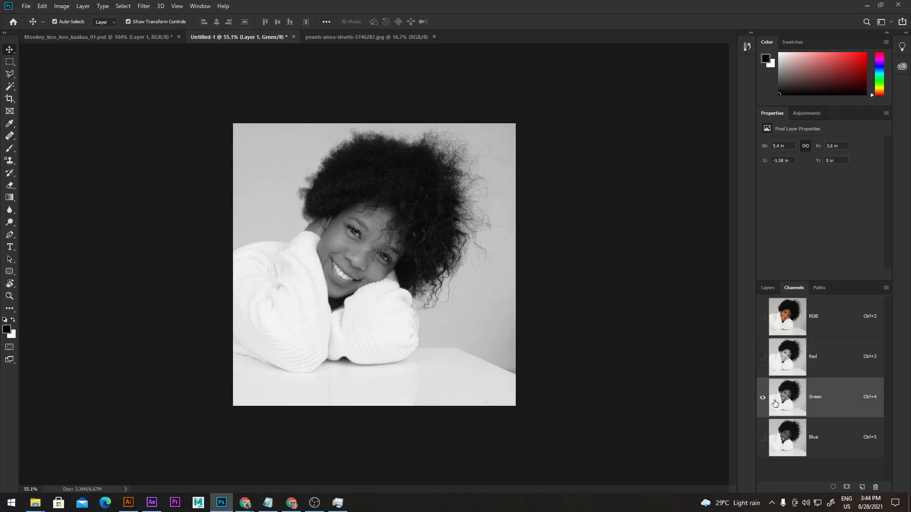
left_click(801, 434)
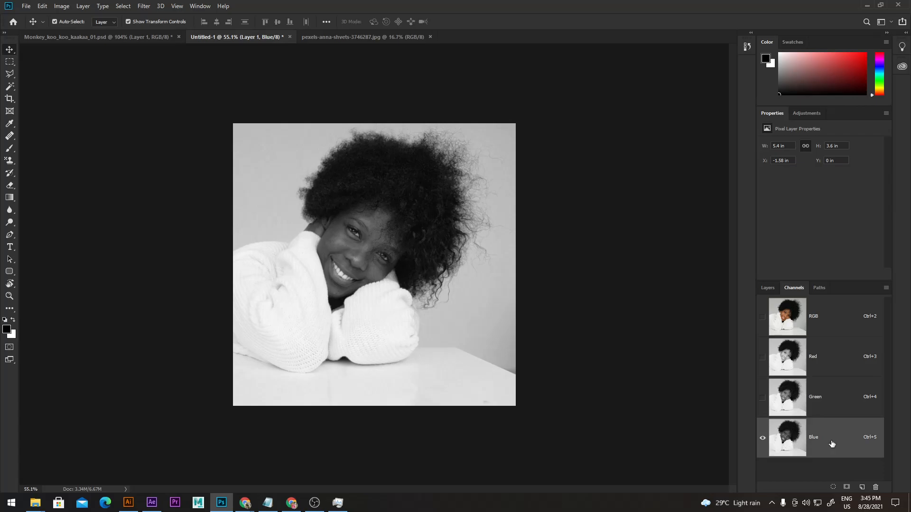
left_click_drag(841, 443, 861, 487)
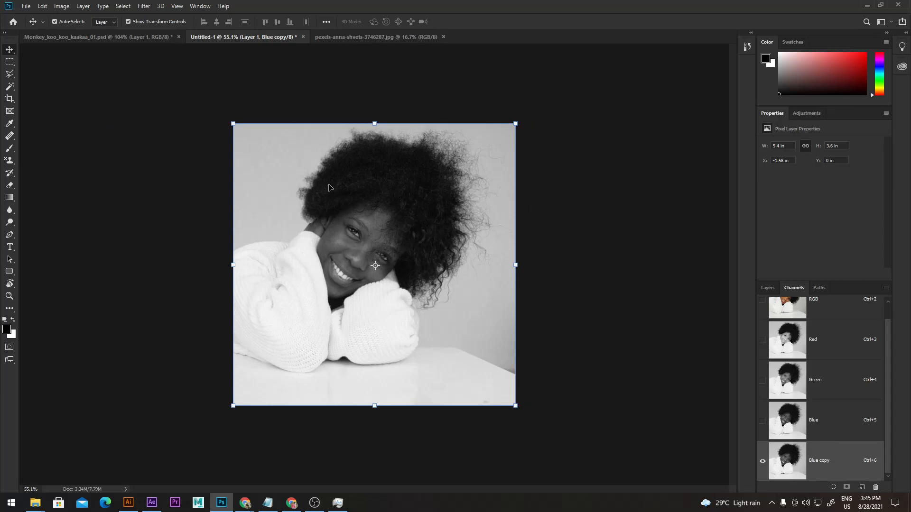
key("ctrl")
key("ctrl")
Open the general preferences and review the General, Interface, Workspace and Tools settings
left_click(42, 6)
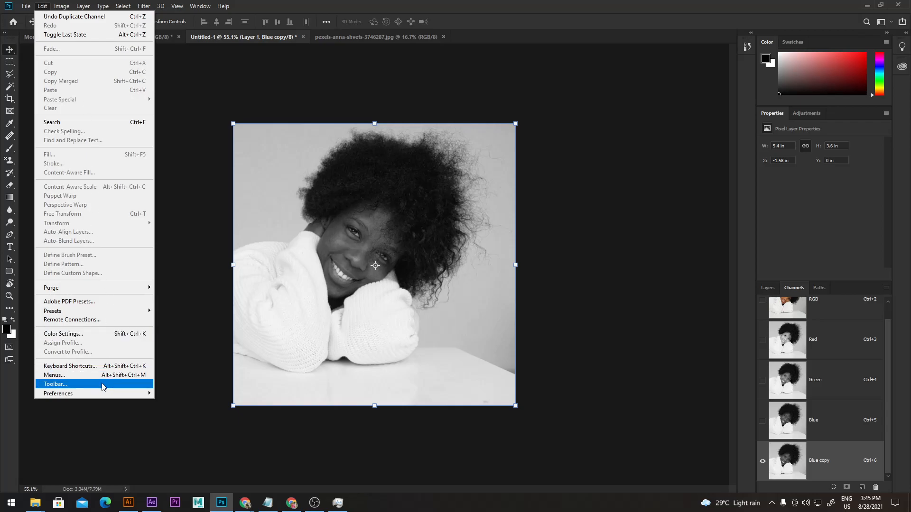
mouse_move(107, 395)
left_click(200, 222)
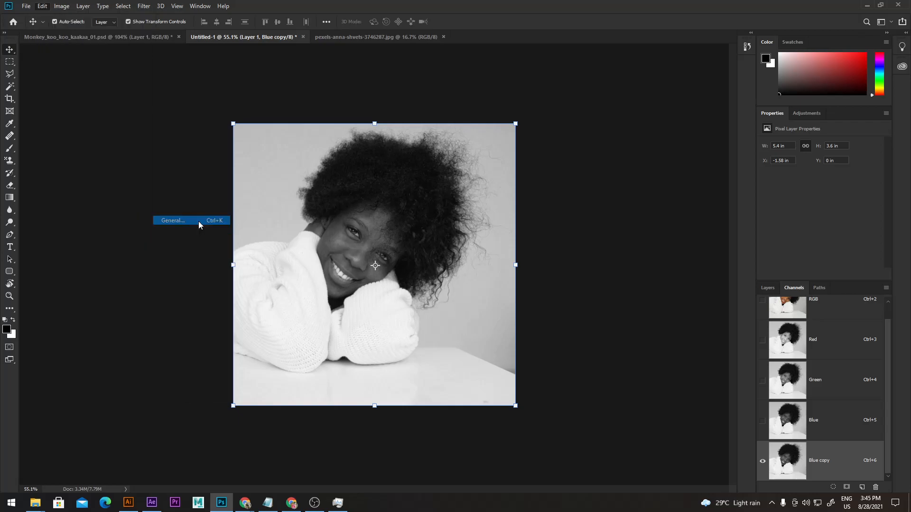
left_click_drag(354, 131, 493, 145)
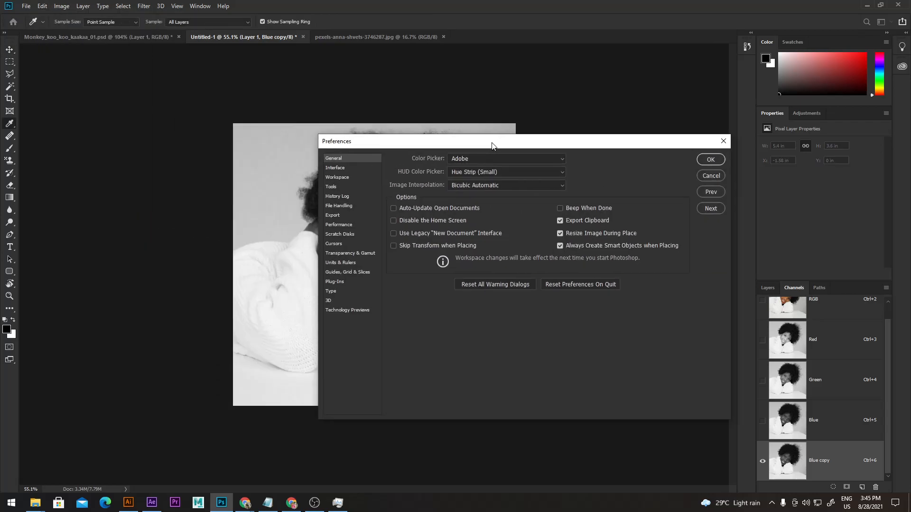
left_click(335, 169)
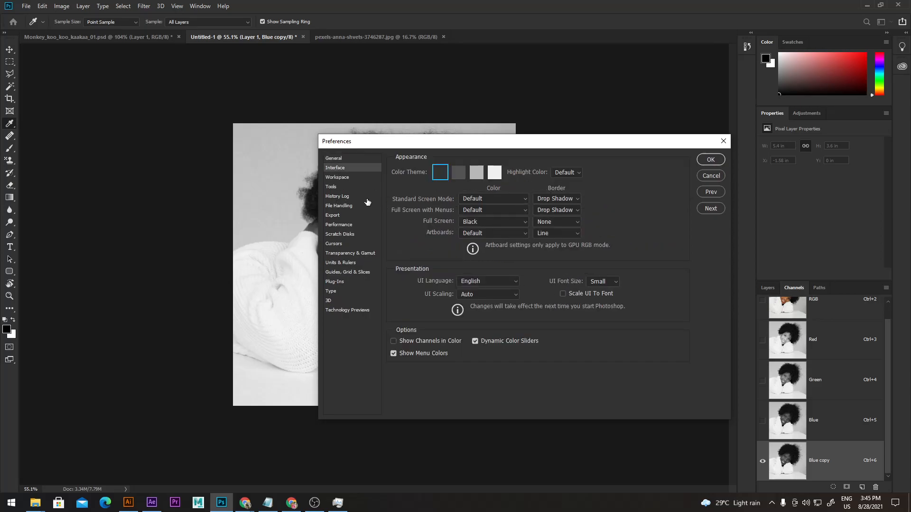
left_click(339, 178)
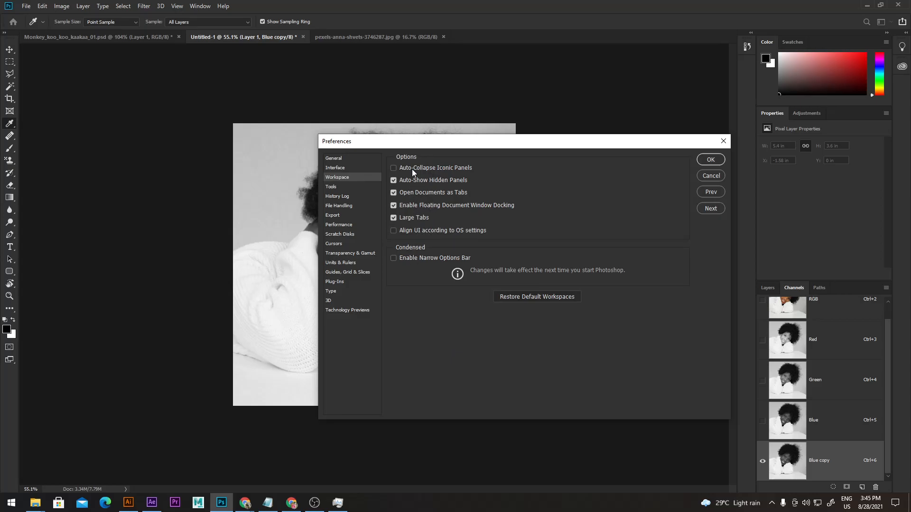
left_click(332, 187)
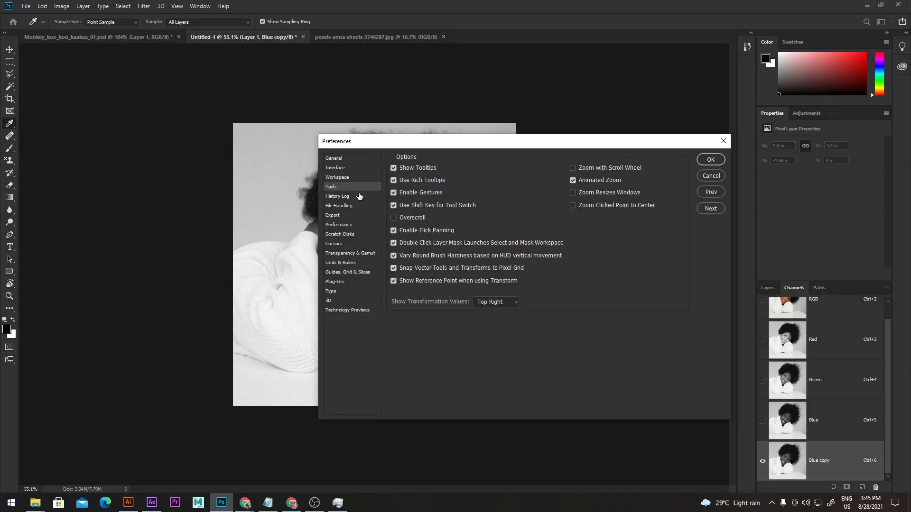
Turn on the History Log in the preferences
left_click(334, 205)
left_click(337, 197)
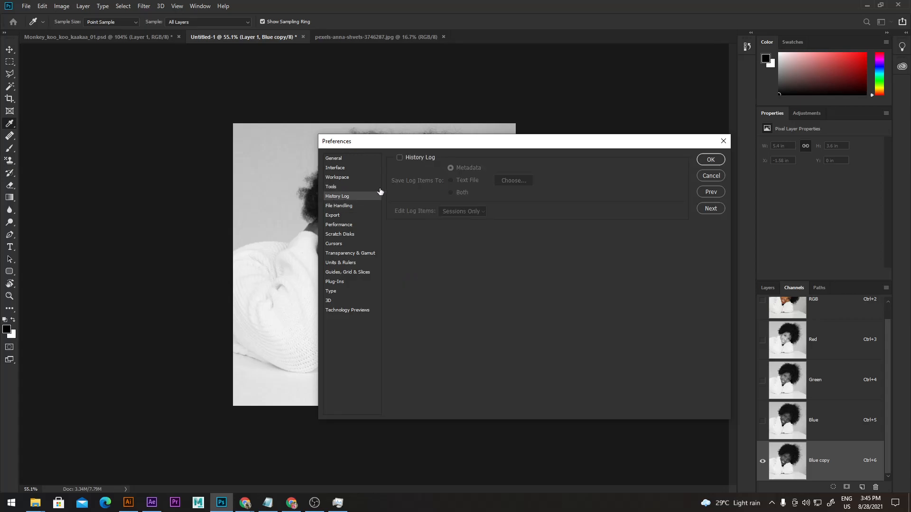
left_click(399, 157)
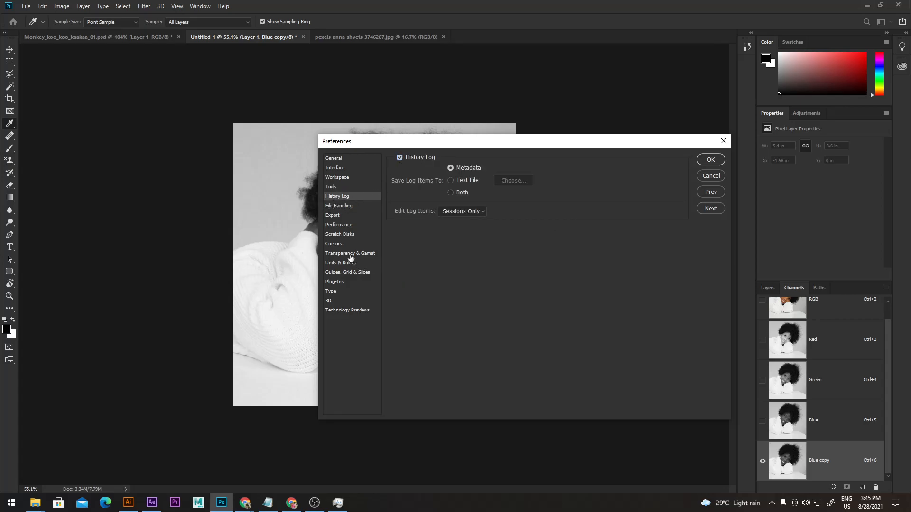
Review the File Handling, Export, Performance and Scratch Disks preferences, including the quick export format and the number of history states
left_click(335, 207)
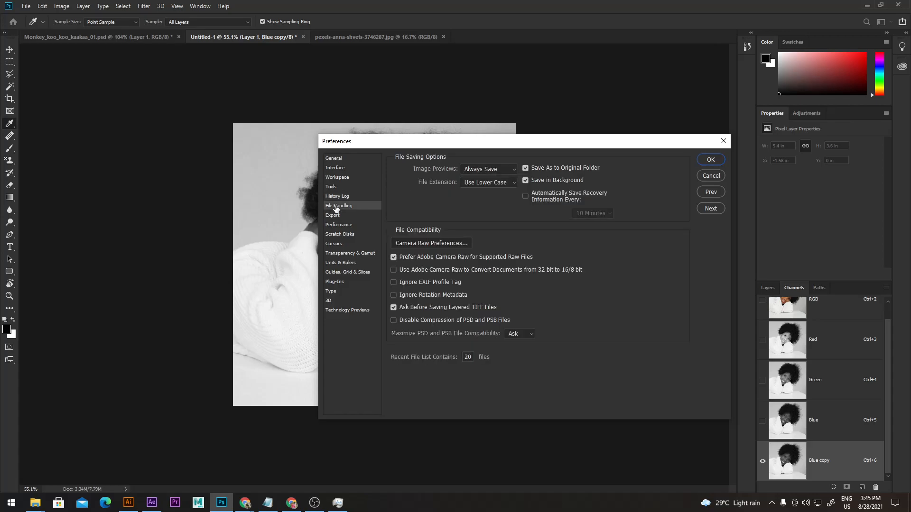
left_click(337, 219)
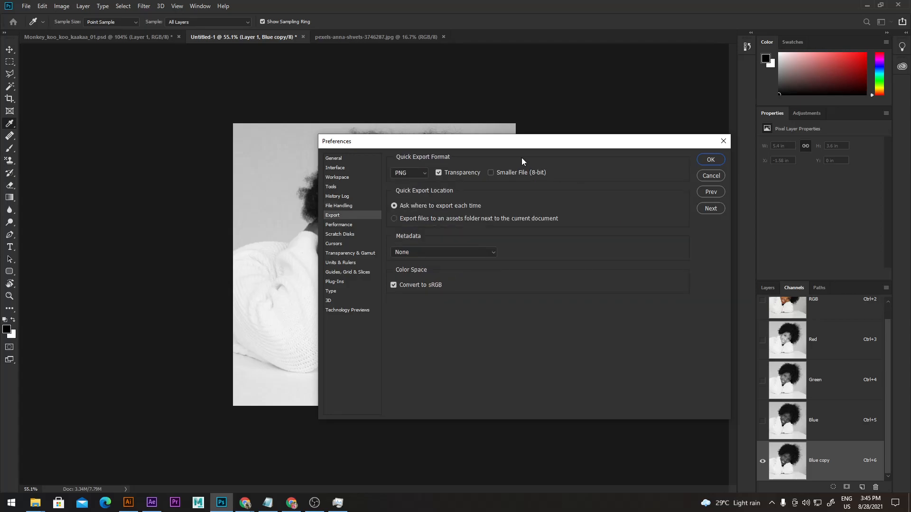
left_click(410, 175)
left_click(412, 176)
left_click(339, 226)
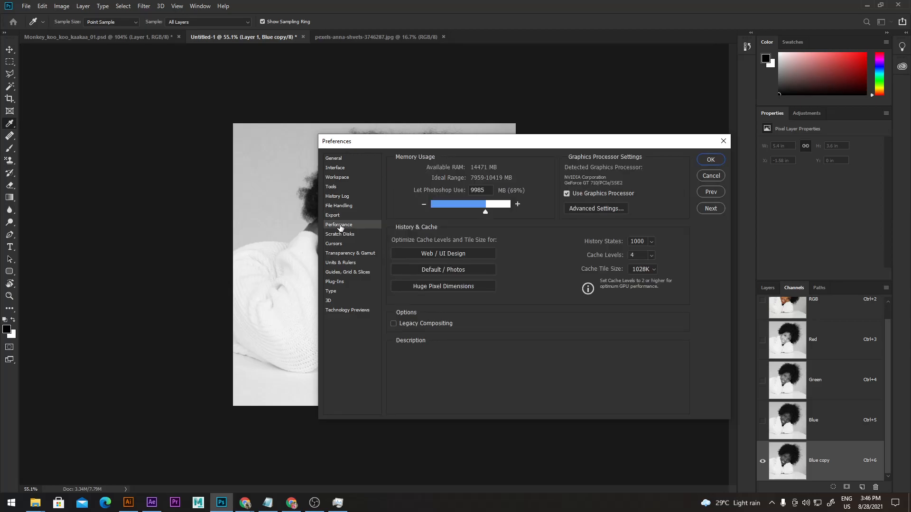
double_click(647, 241)
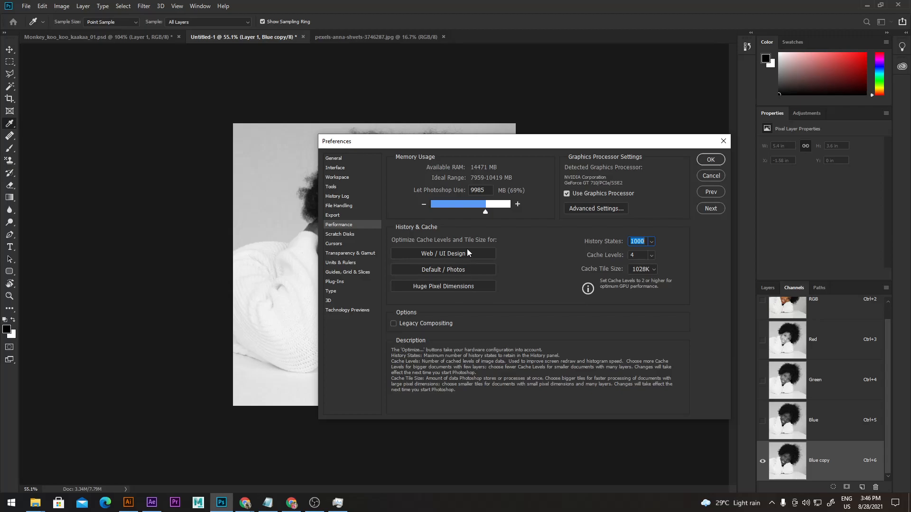
left_click(340, 235)
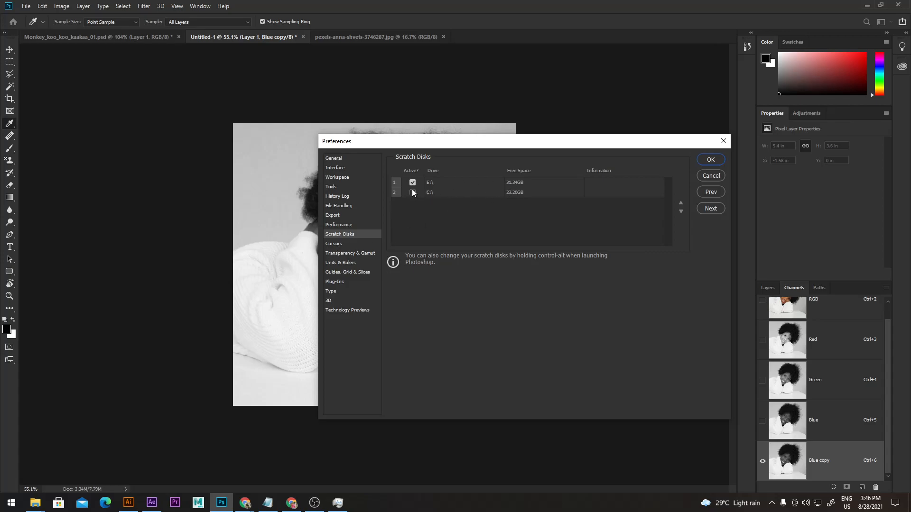
In the Cursors preferences, compare the painting cursor styles and choose Full Size Brush Tip, with Standard for other cursors
left_click(339, 244)
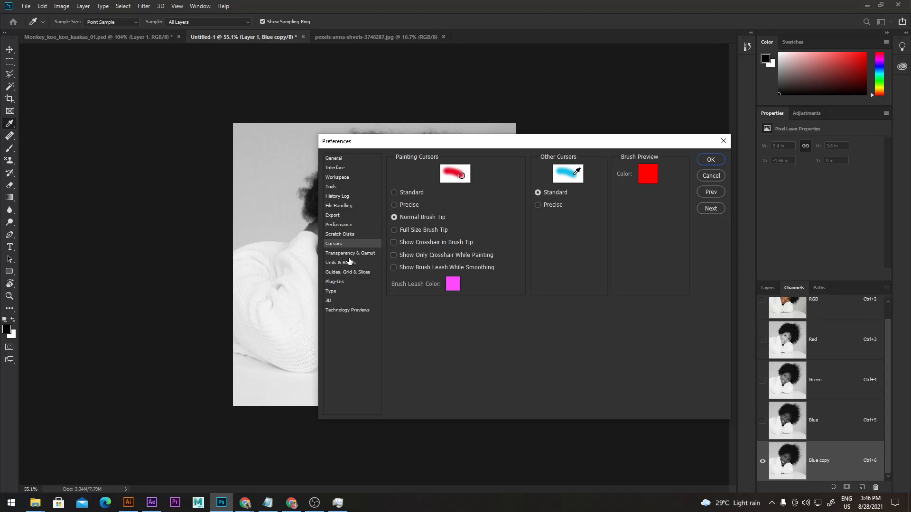
left_click(397, 230)
left_click(401, 217)
left_click(405, 204)
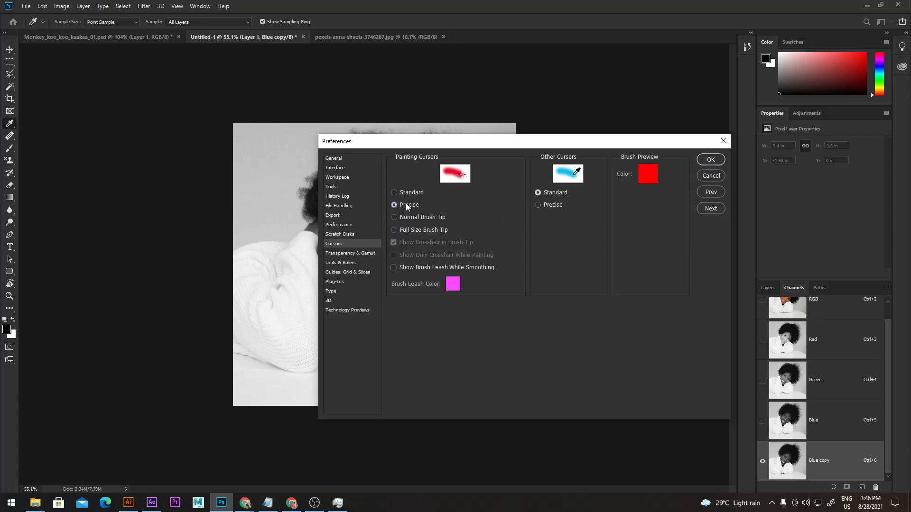
left_click(409, 190)
left_click(411, 231)
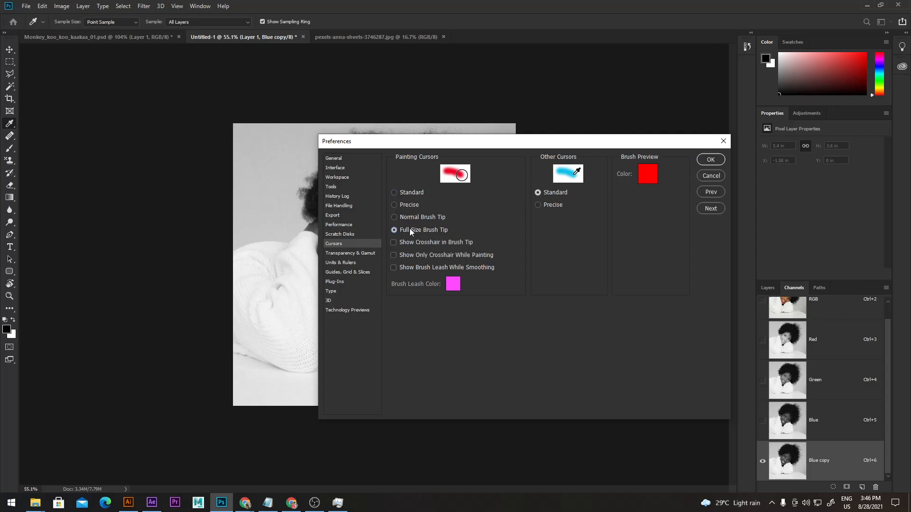
left_click(556, 193)
Change the brush preview color in the Cursors preferences to blue, 0024ff
left_click(647, 175)
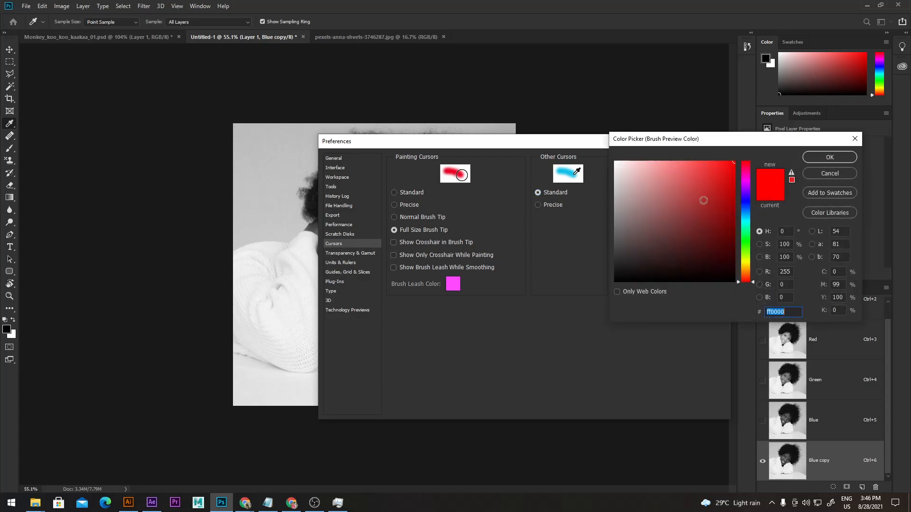
left_click_drag(745, 177, 746, 214)
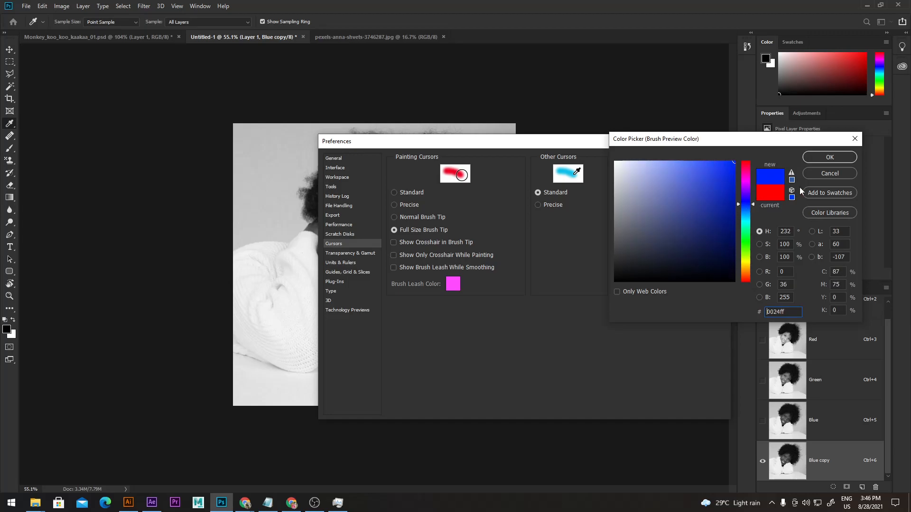
left_click(827, 158)
Review the remaining preferences from Transparency & Gamut through Technology Previews and accept the changed preferences
left_click(357, 254)
left_click(443, 172)
left_click(443, 172)
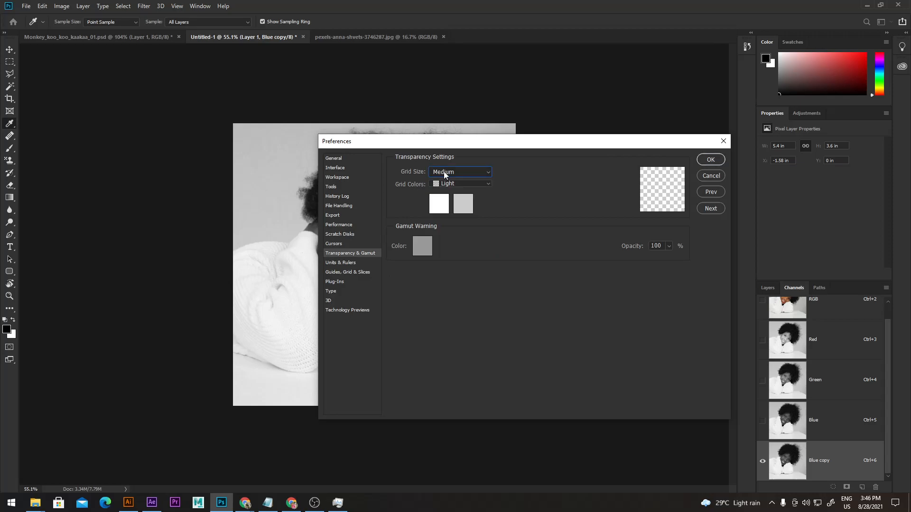
left_click(344, 263)
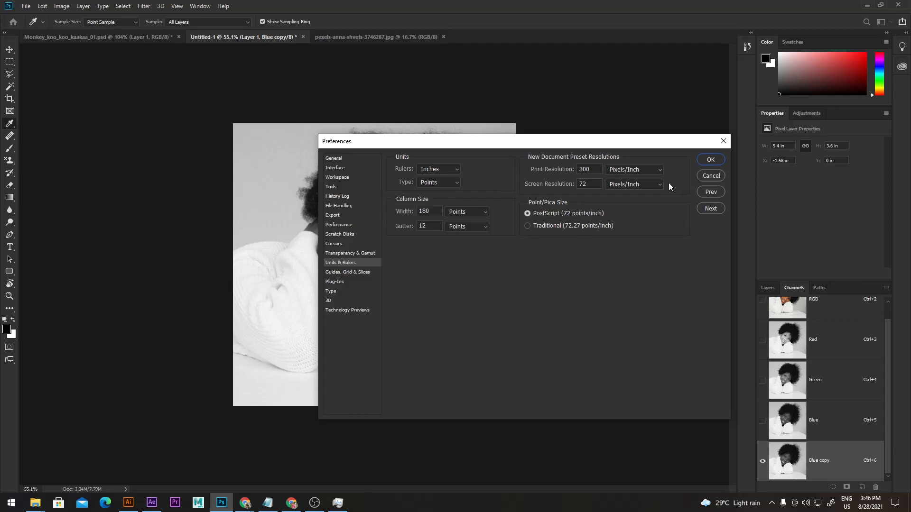
left_click(368, 274)
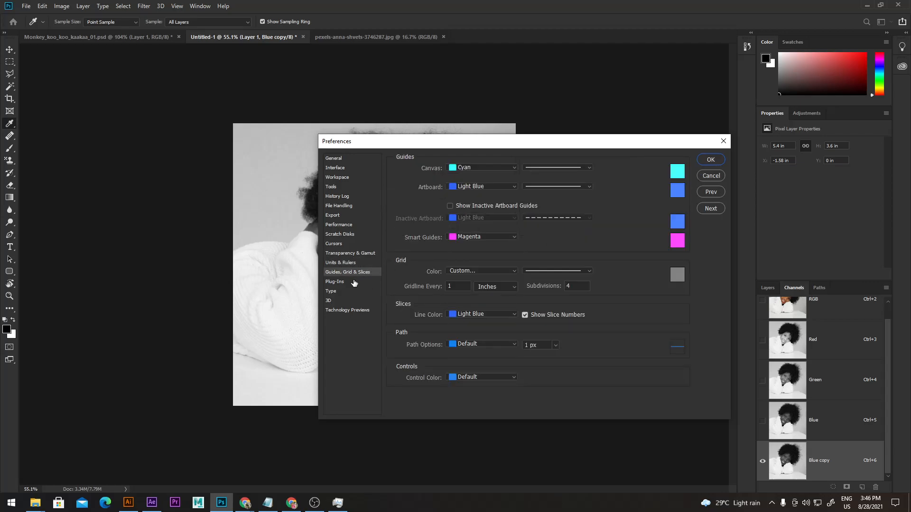
left_click(343, 282)
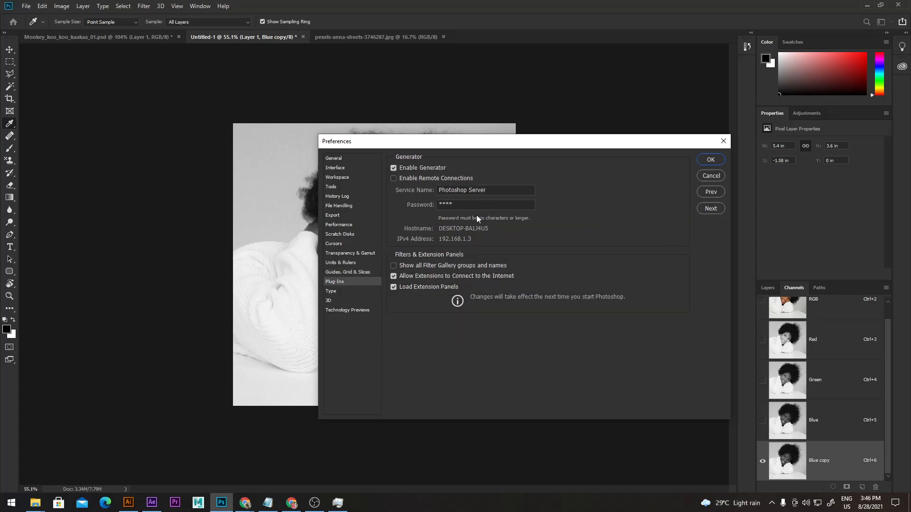
left_click(331, 291)
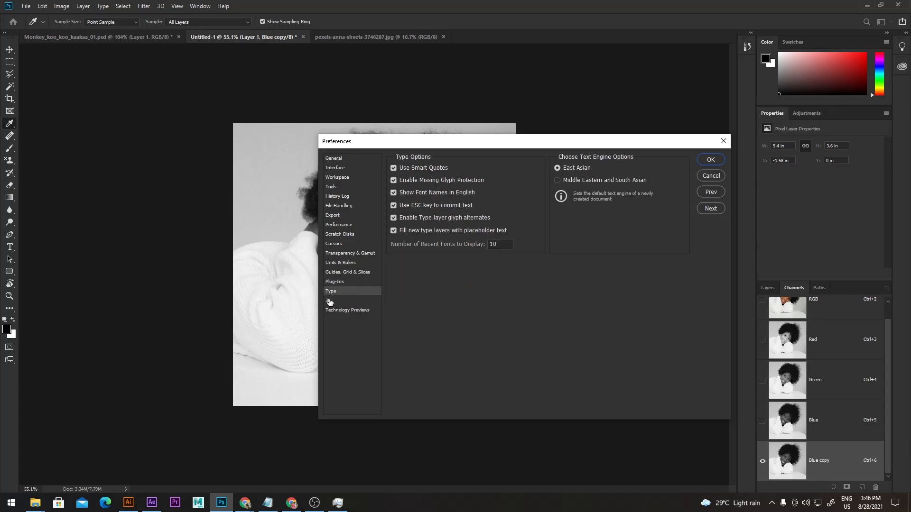
left_click(329, 302)
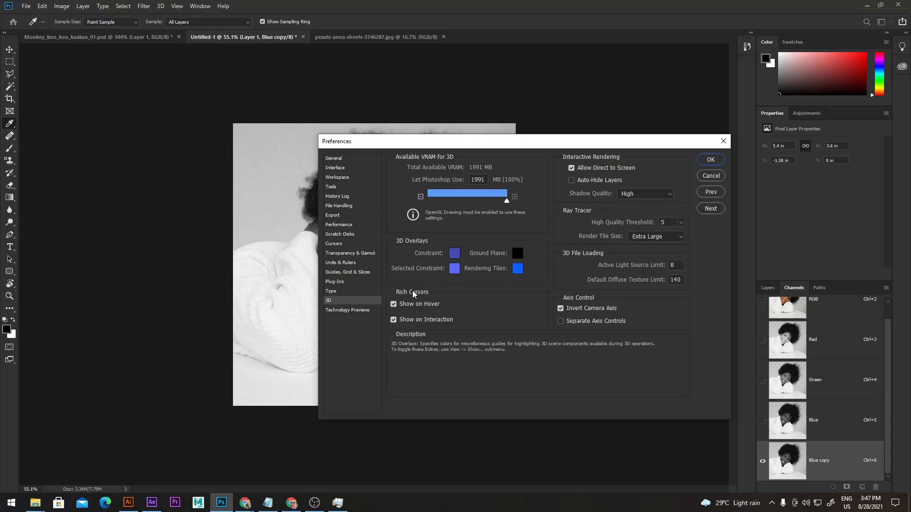
left_click(345, 312)
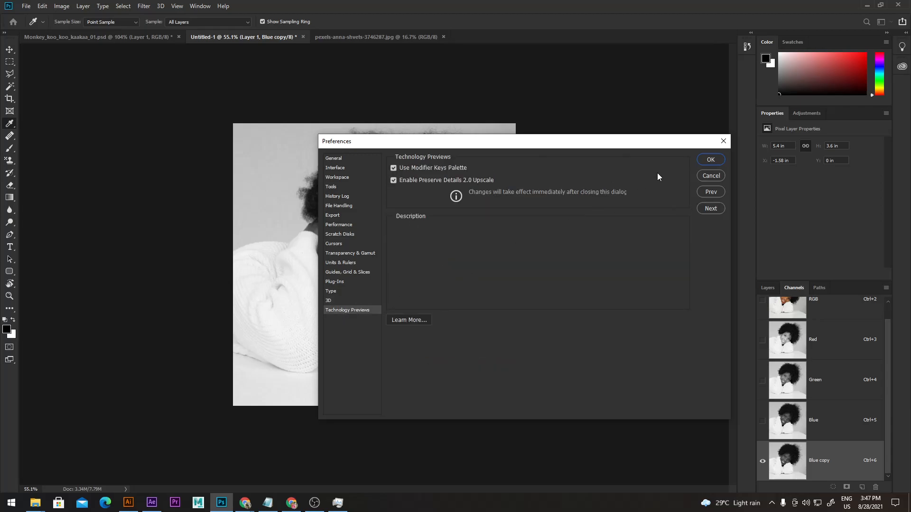
left_click(710, 160)
key("v")
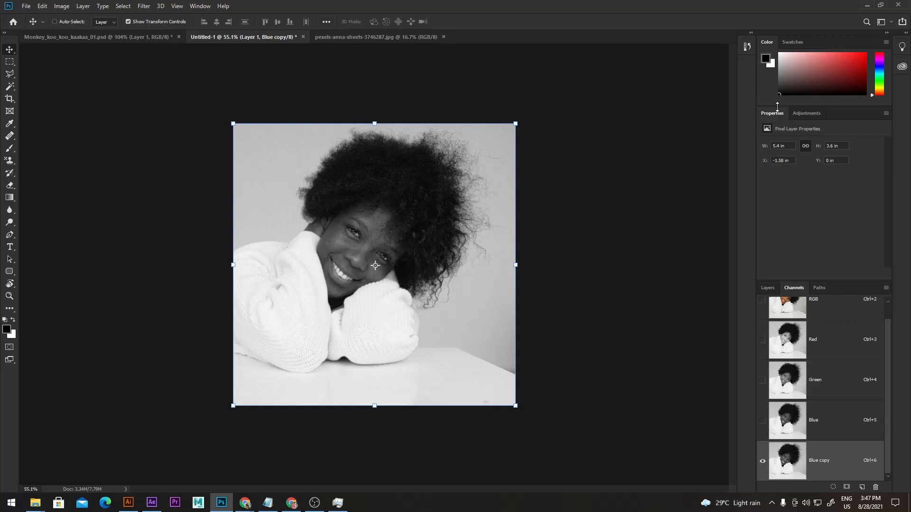
key("ctrl")
left_click(63, 6)
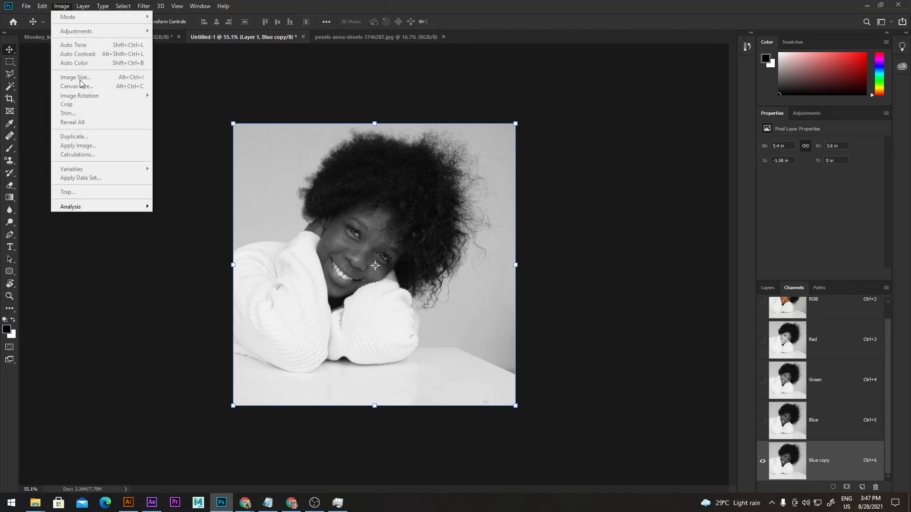
mouse_move(94, 209)
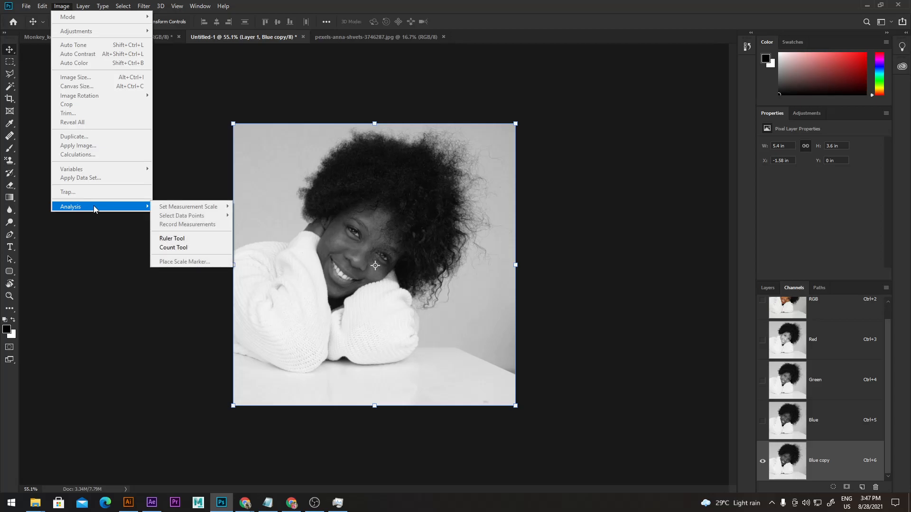
mouse_move(47, 9)
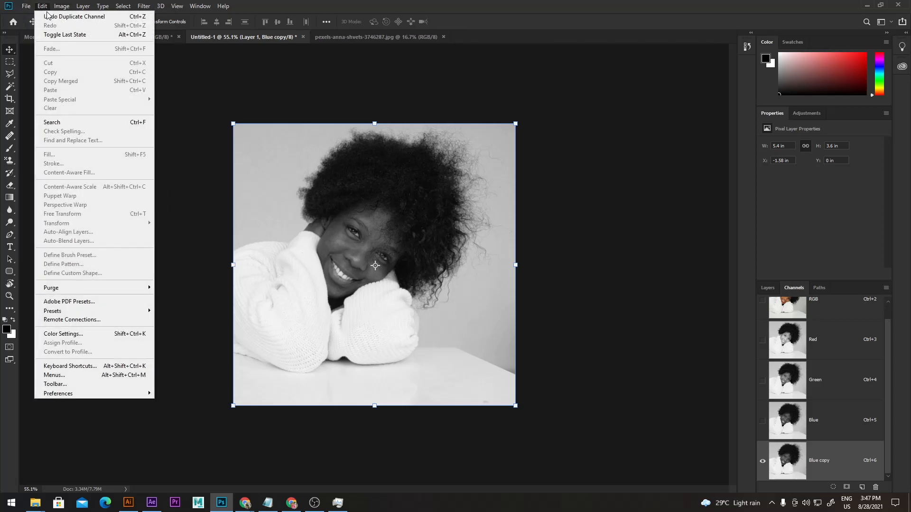
mouse_move(98, 13)
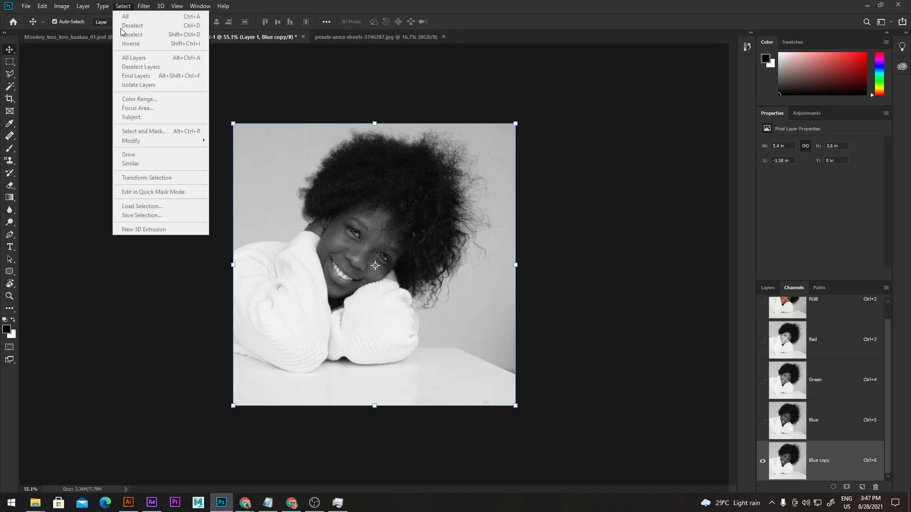
left_click(144, 7)
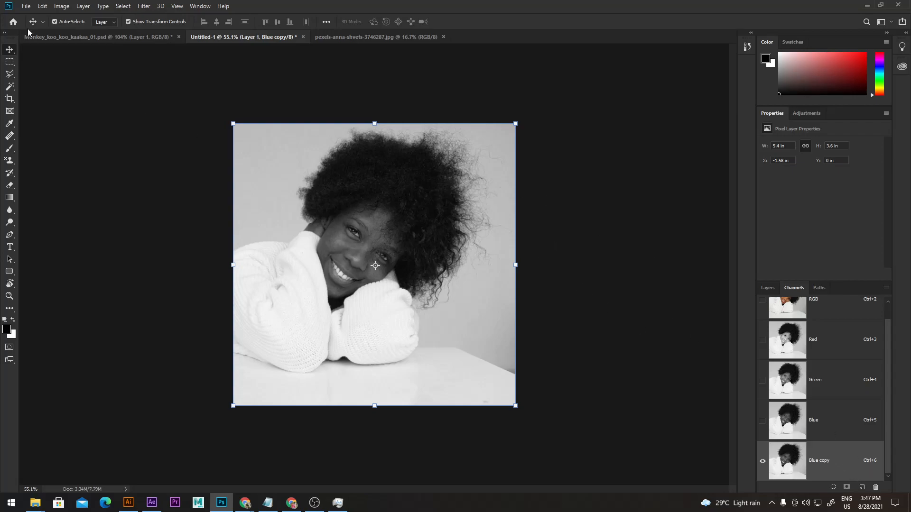
Move the Blue copy channel's image slightly downward with the Move tool and undo the move
mouse_move(383, 172)
left_mouse_down()
mouse_move(451, 188)
mouse_move(385, 185)
left_mouse_up()
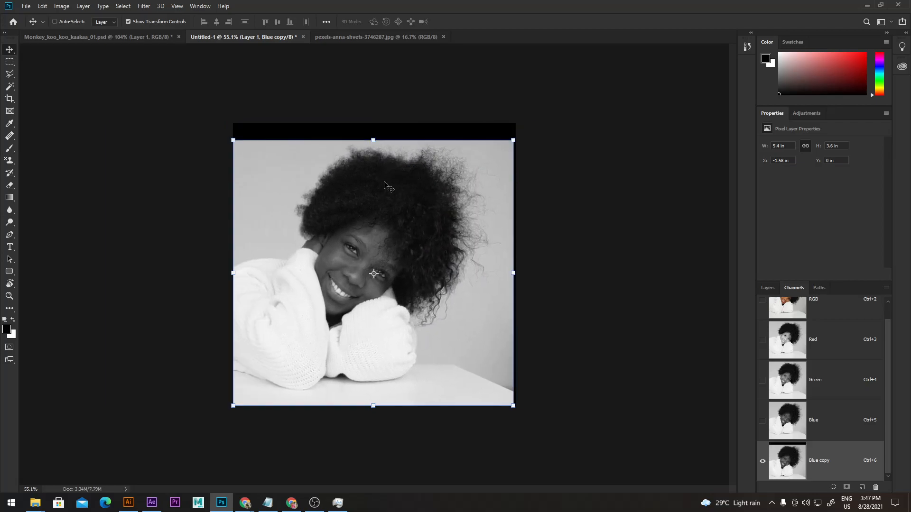
key("ctrl+z")
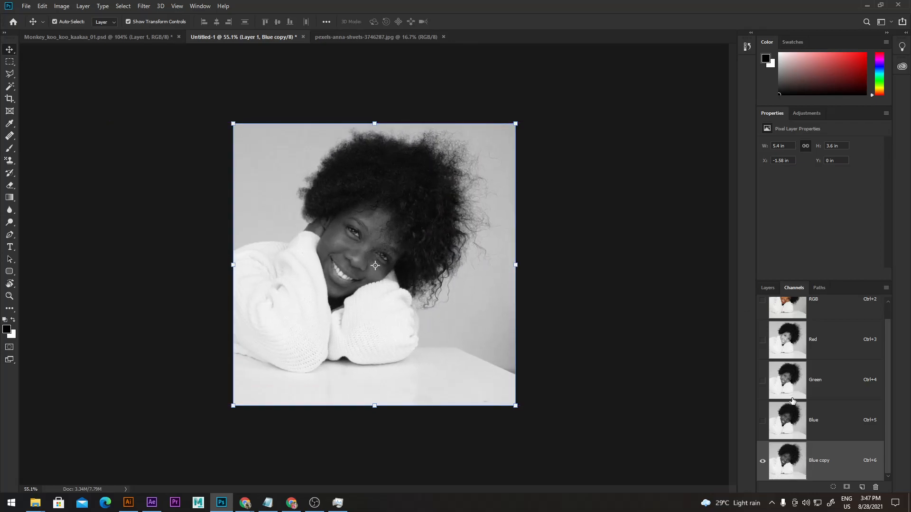
Look over the channel list and switch to the document's layers
scroll(824, 415, "up", 1)
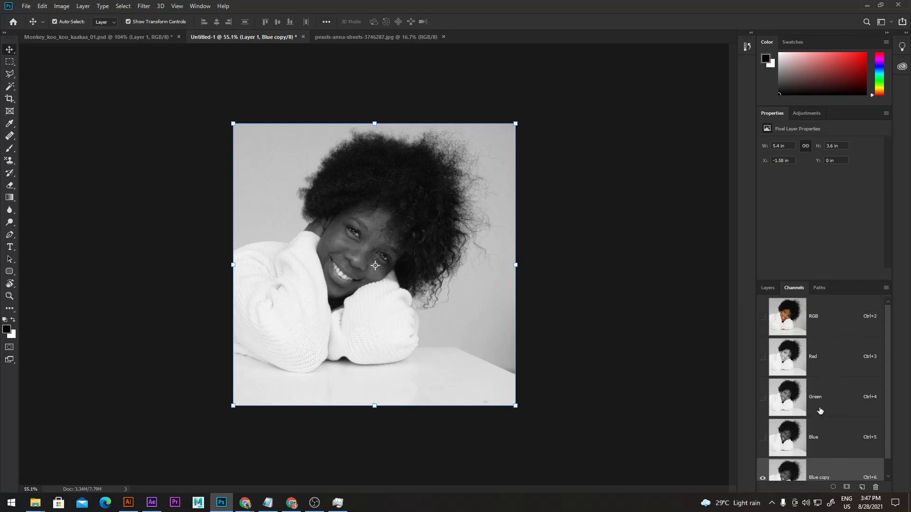
left_click(769, 288)
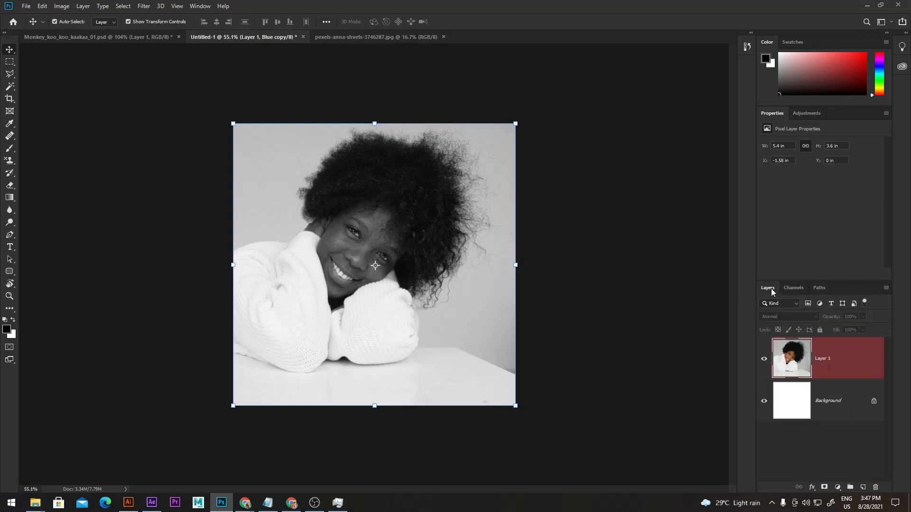
Load the Blue copy channel as a selection and save that selection as a new alpha channel
left_click(799, 288)
scroll(807, 427, "down", 1)
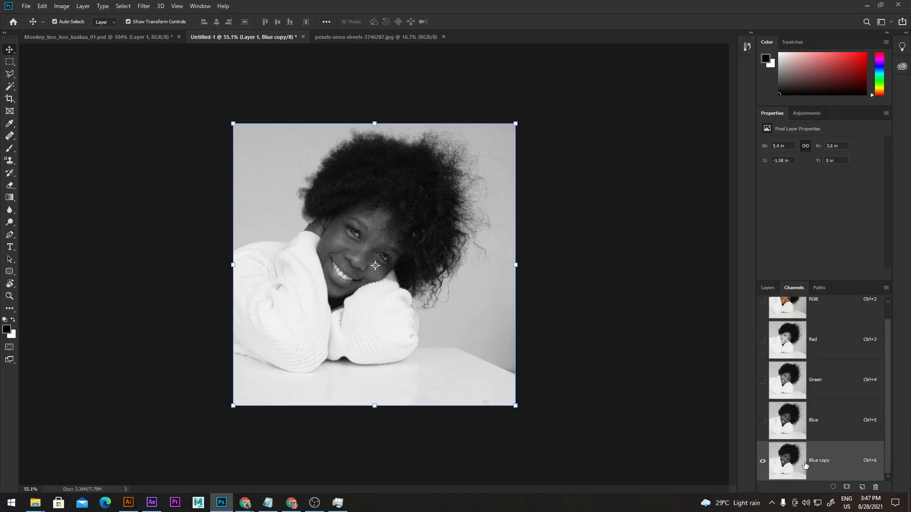
left_click(835, 488)
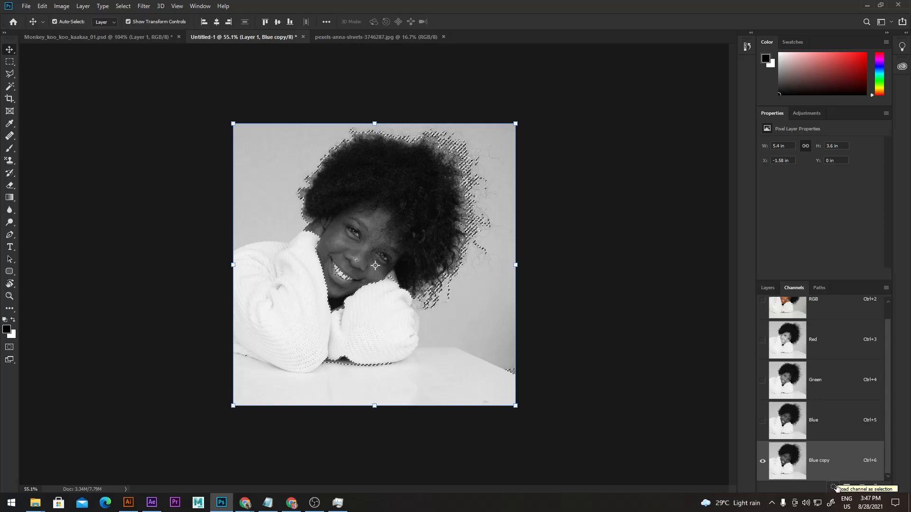
left_click(846, 488)
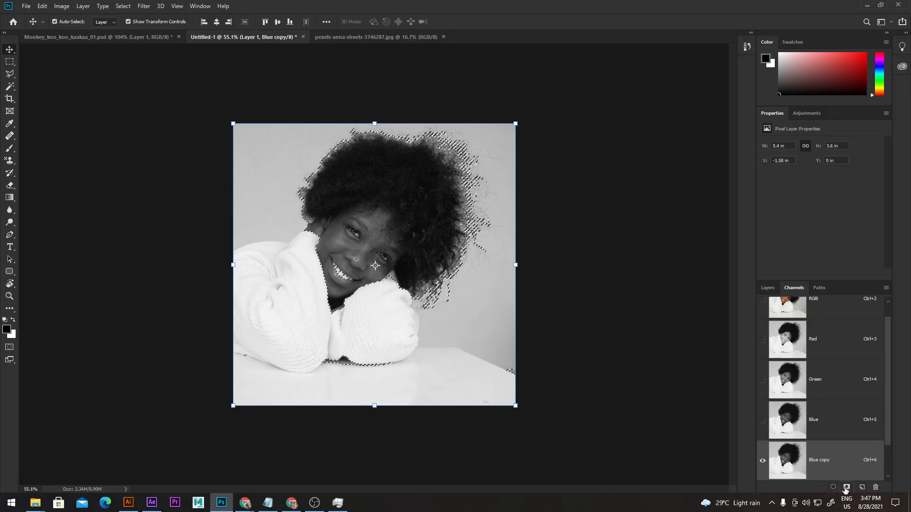
scroll(844, 468, "down", 1)
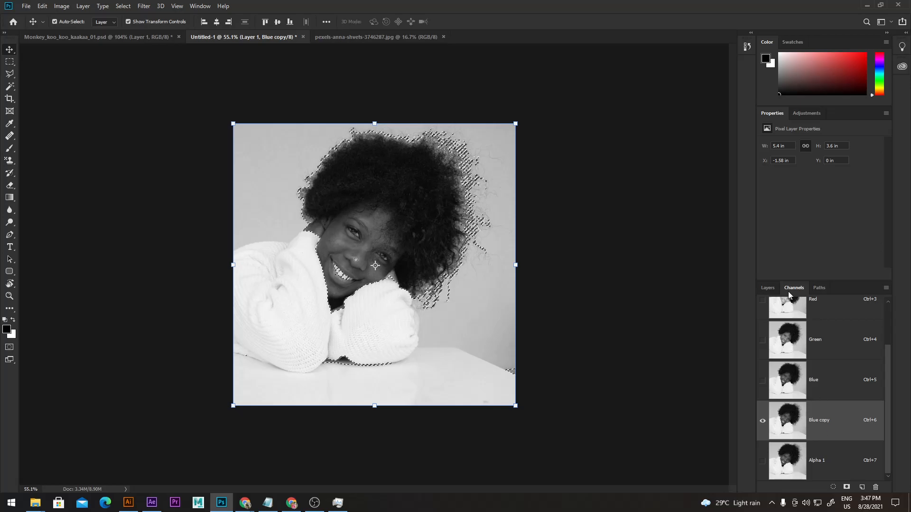
Select Layer 1 and preview the loaded selection as a red overlay in Quick Mask mode, returning to standard mode
left_click(763, 286)
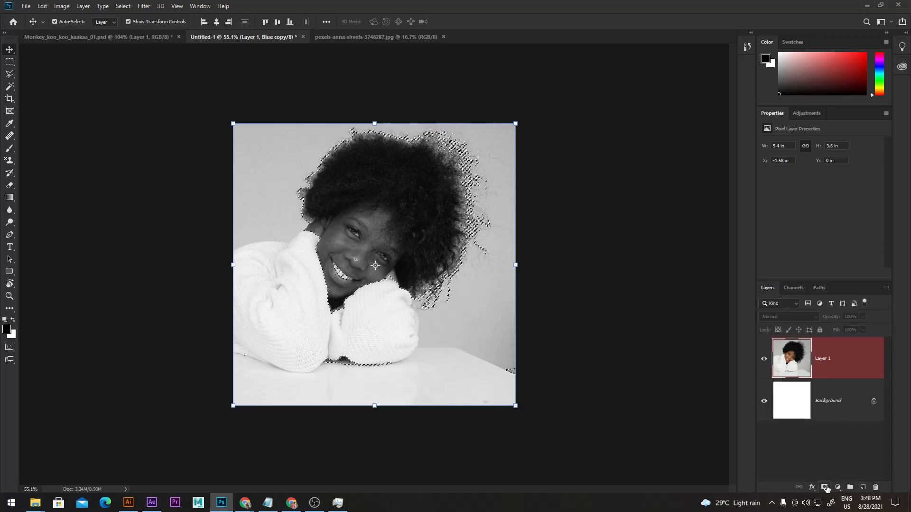
left_click(860, 360)
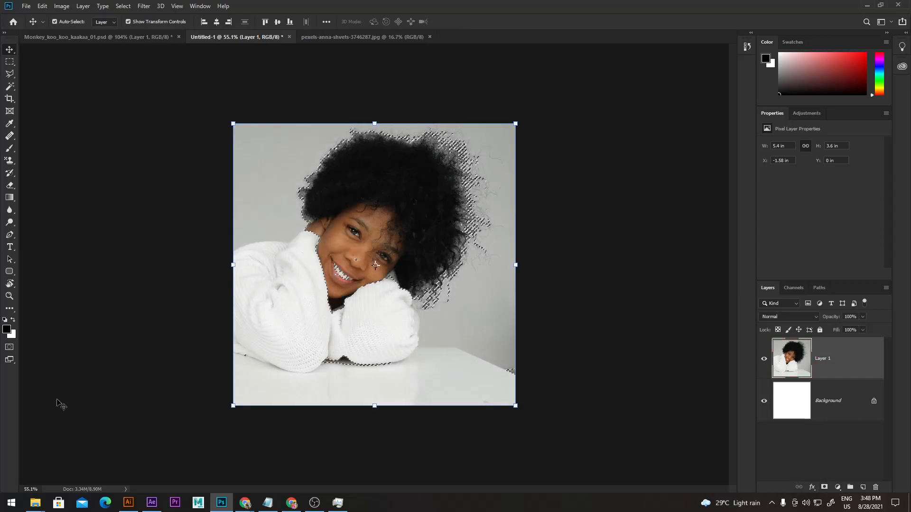
left_click(9, 349)
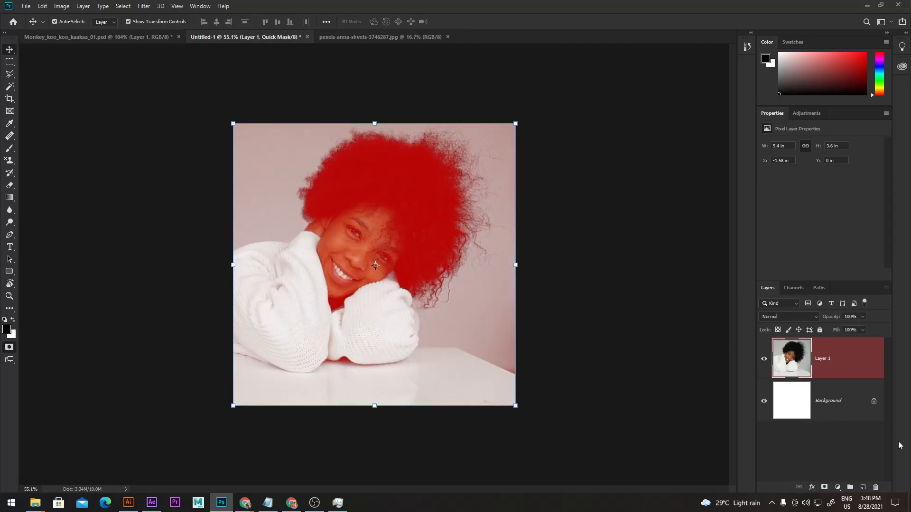
left_click(9, 348)
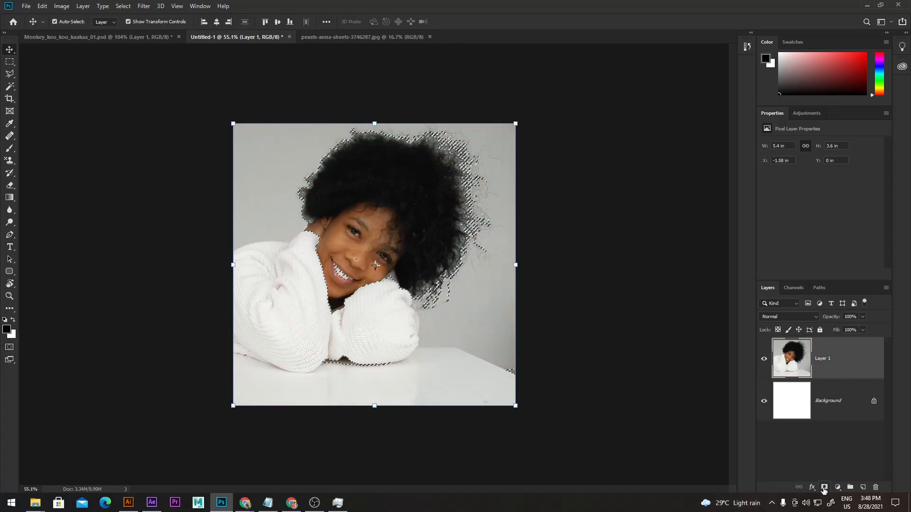
key("ctrl")
left_click(61, 6)
mouse_move(86, 7)
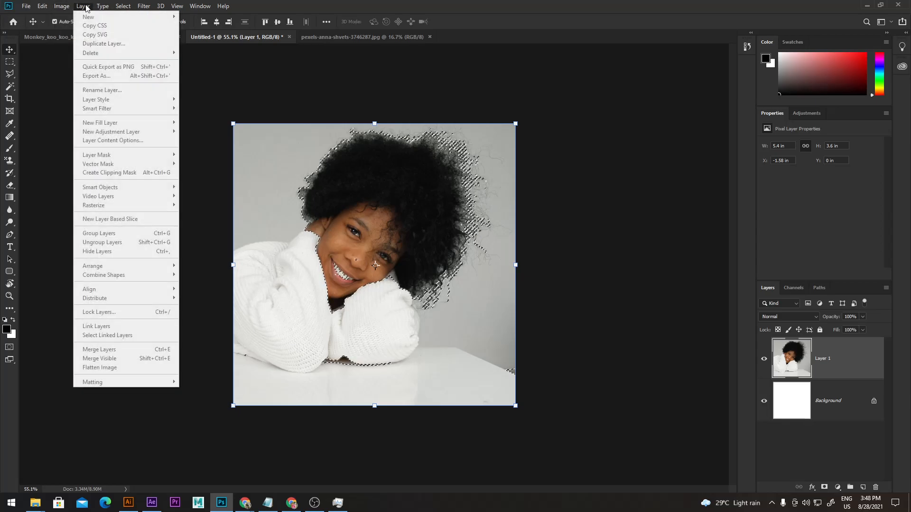
left_click(83, 6)
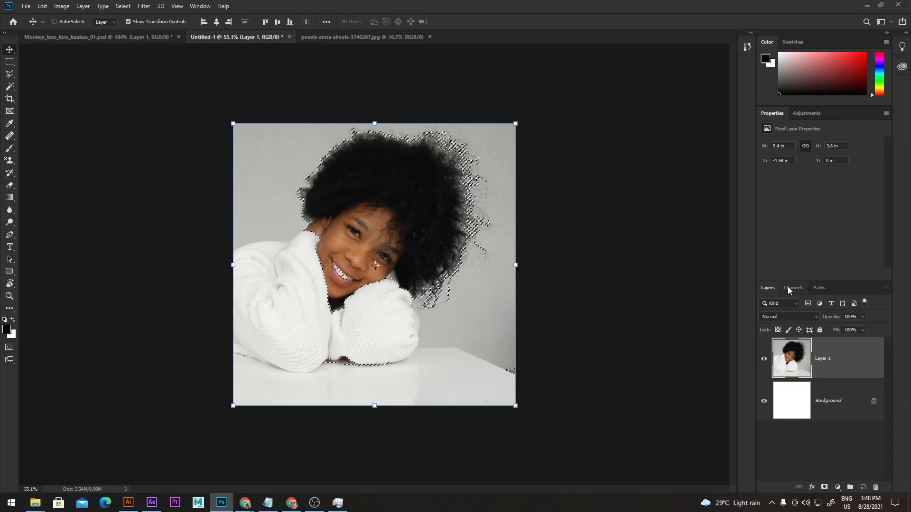
Deselect Layer 1, clear the active selection with the Rectangular Marquee tool, and return to the Move tool
left_click(666, 332)
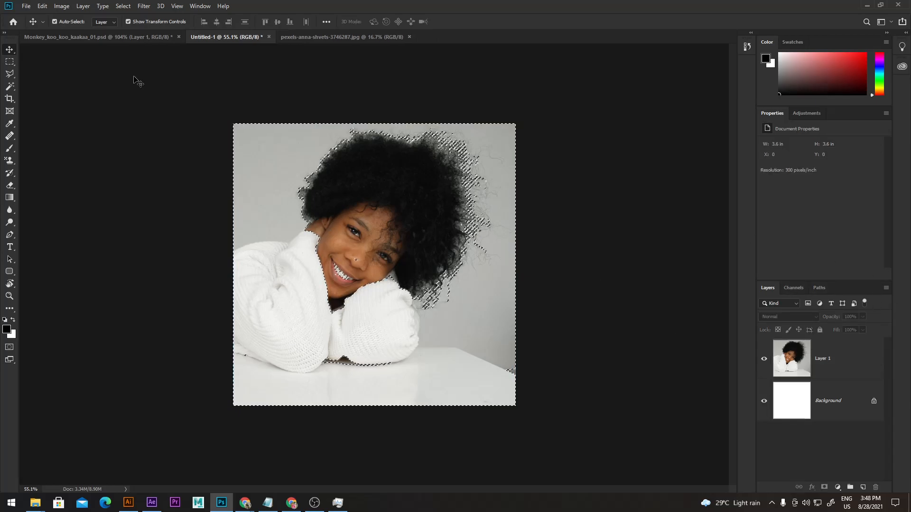
left_click(10, 61)
left_click(259, 223)
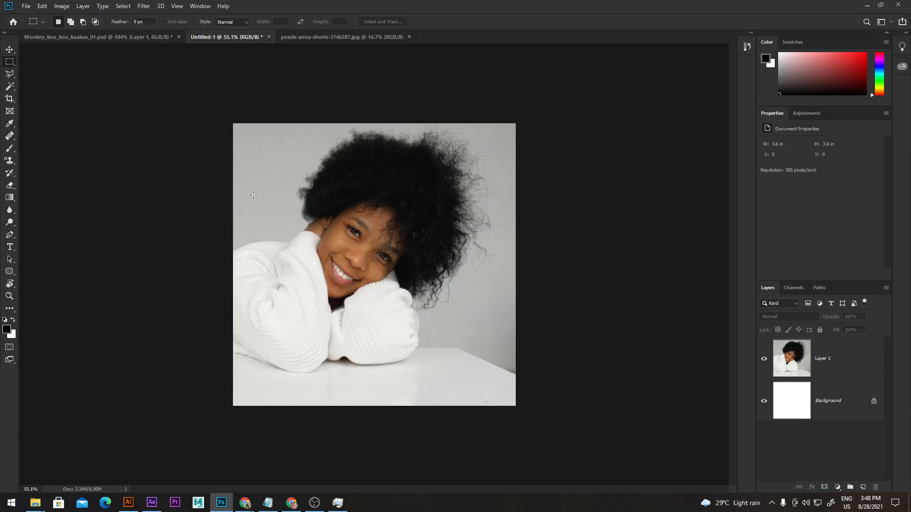
left_click(9, 50)
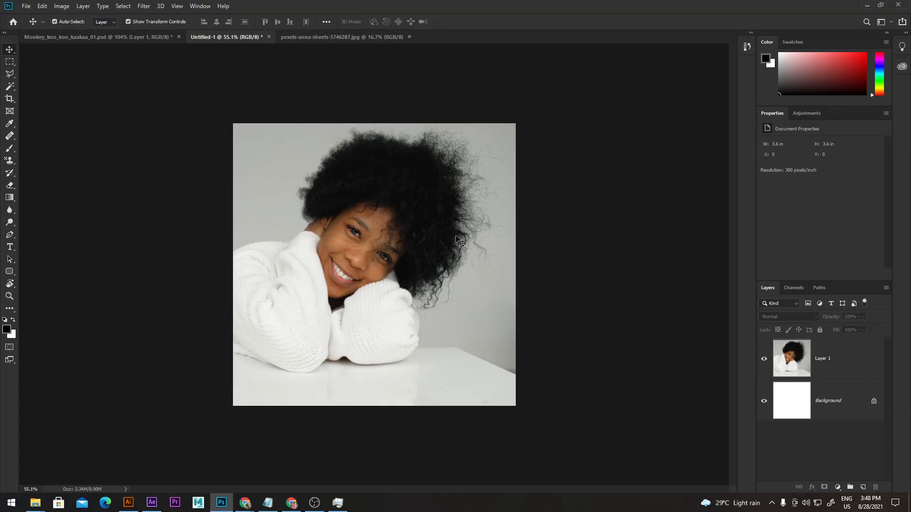
Display only the Blue copy channel in grayscale
left_click(793, 288)
left_click(816, 419)
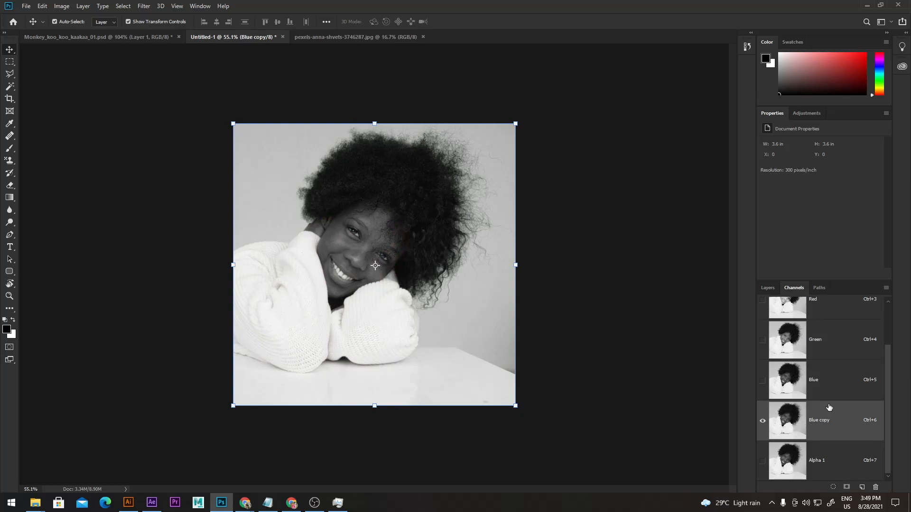
right_click(849, 424)
key("Escape")
Look through the open documents and close pexels-anna-shvets-3746287.jpg
left_click(75, 38)
left_click(246, 39)
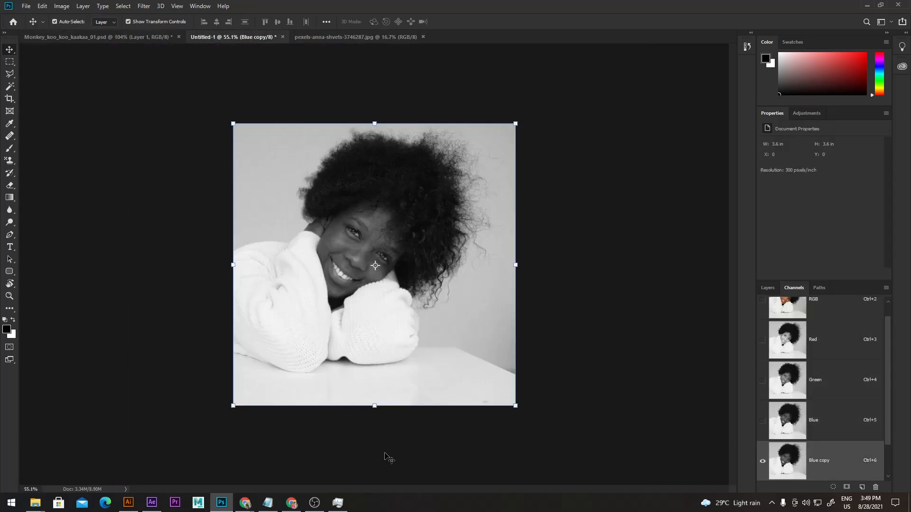
left_click(335, 37)
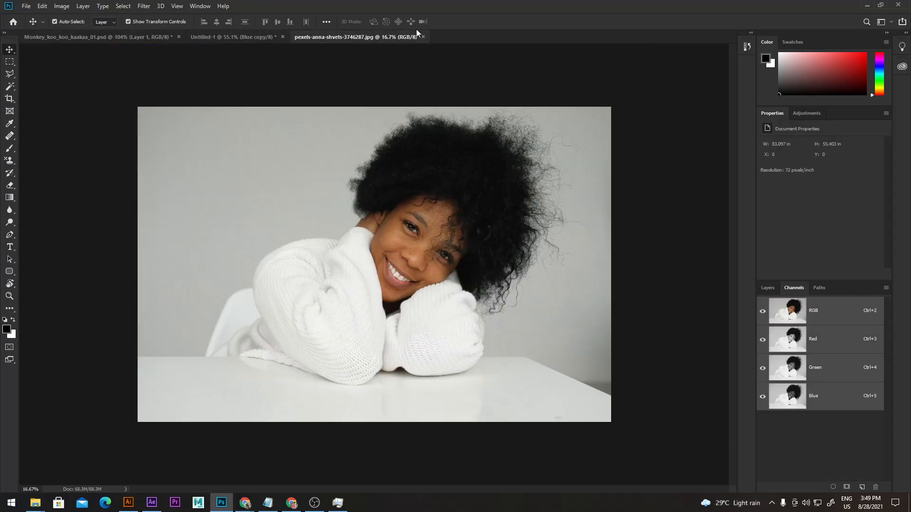
left_click(224, 38)
left_click(416, 36)
left_click(423, 37)
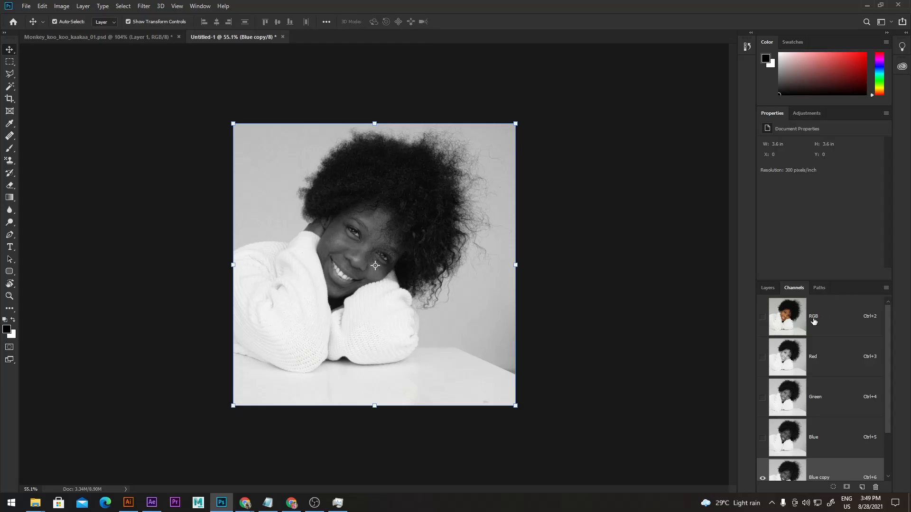
Quit Photoshop, discarding the changes to Untitled-1 and saving the changes to the monkey document
key("ctrl")
left_click(898, 5)
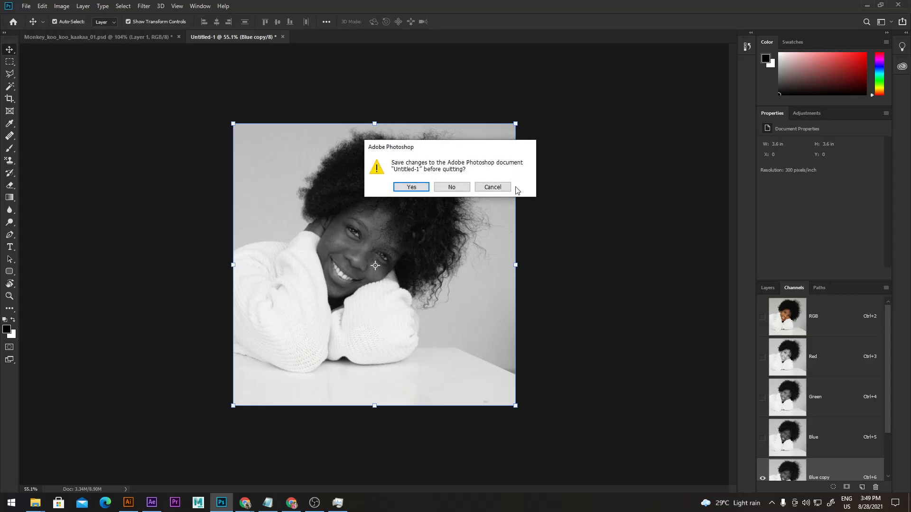
left_click(466, 189)
left_click(415, 188)
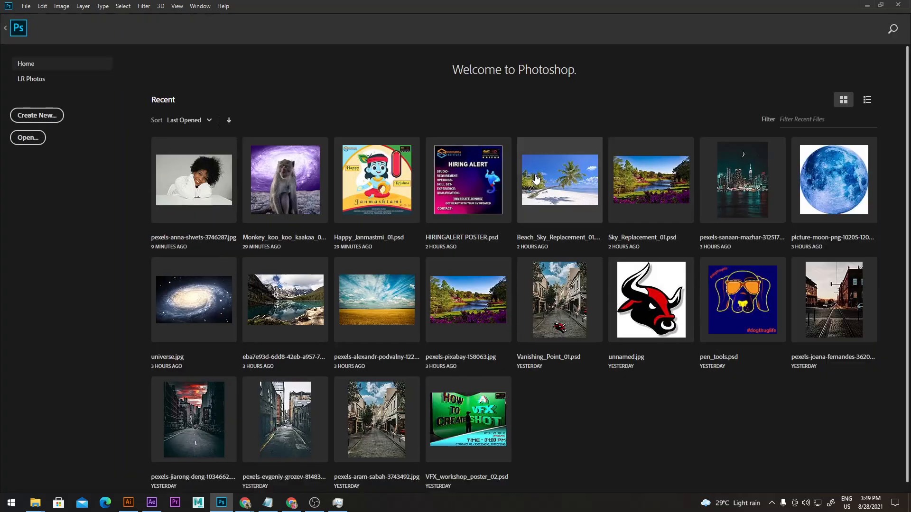
left_click(856, 8)
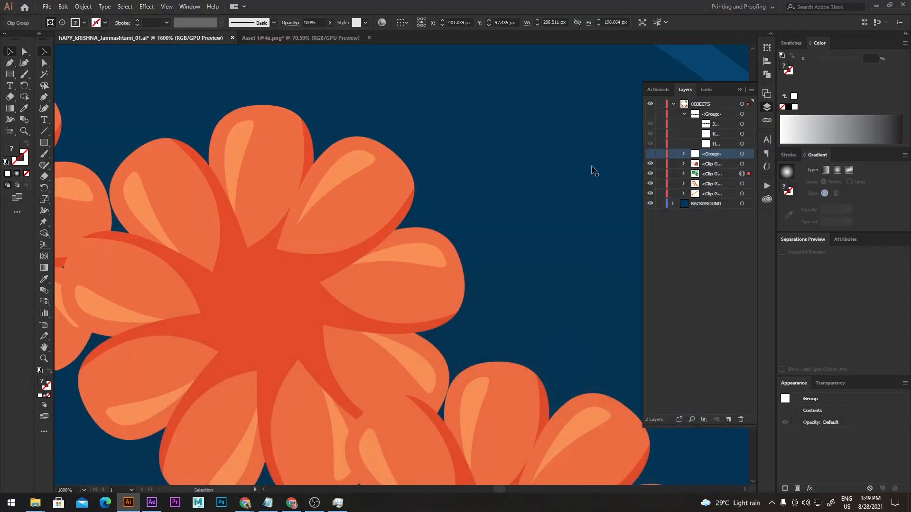
left_click(903, 7)
left_click(468, 264)
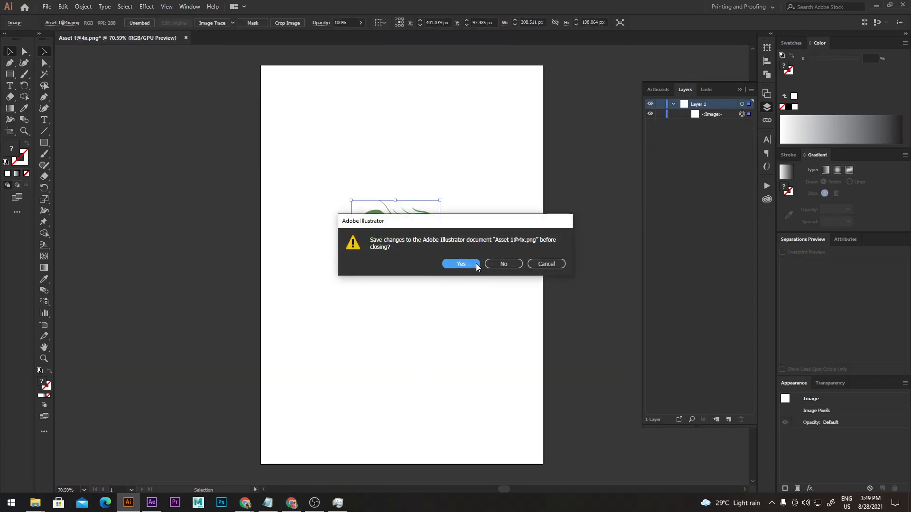
left_click(501, 266)
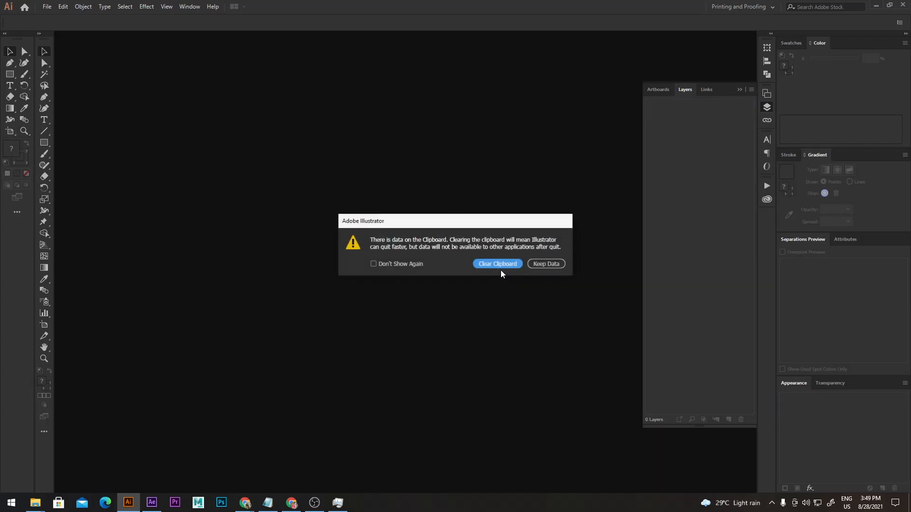
left_click(545, 262)
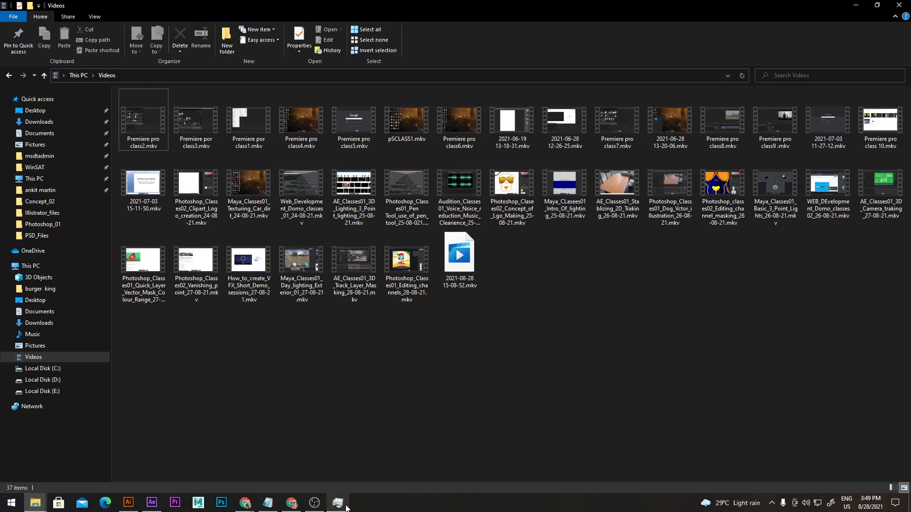
Minimize the open File Explorer and After Effects windows to reveal the desktop
left_click(345, 506)
left_click(345, 506)
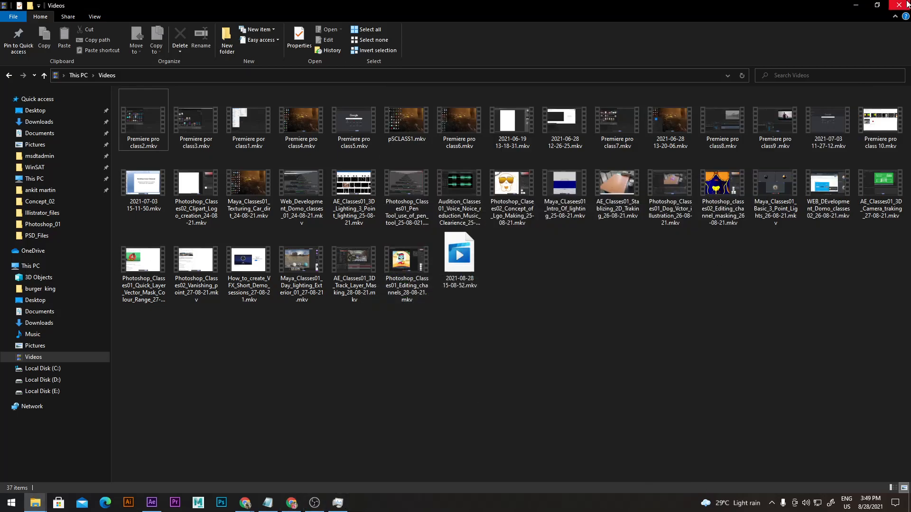
left_click(863, 5)
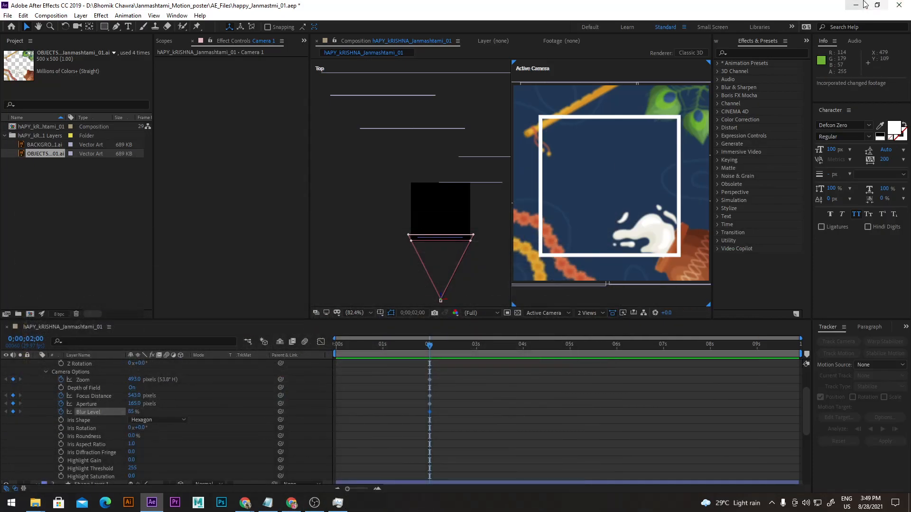
left_click(856, 5)
left_click(858, 7)
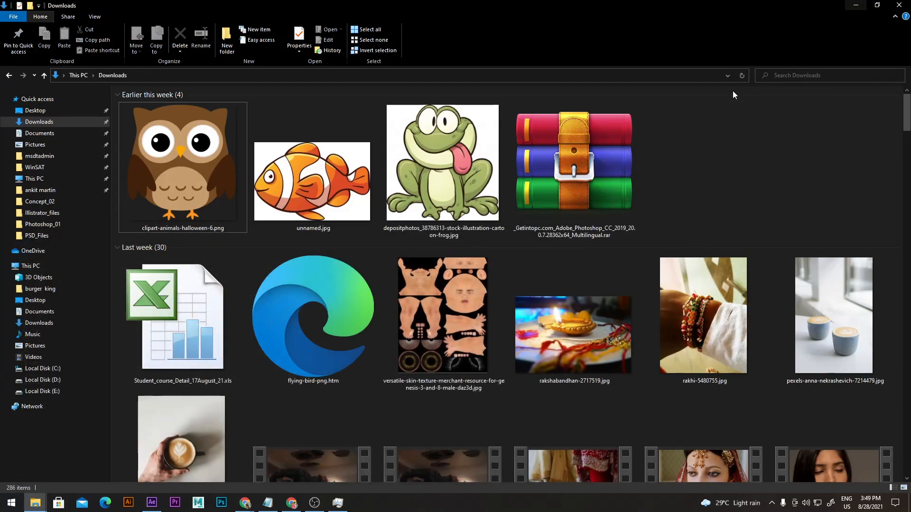
left_click(856, 5)
Refresh the desktop twice, briefly checking the After Effects window in between
right_click(374, 240)
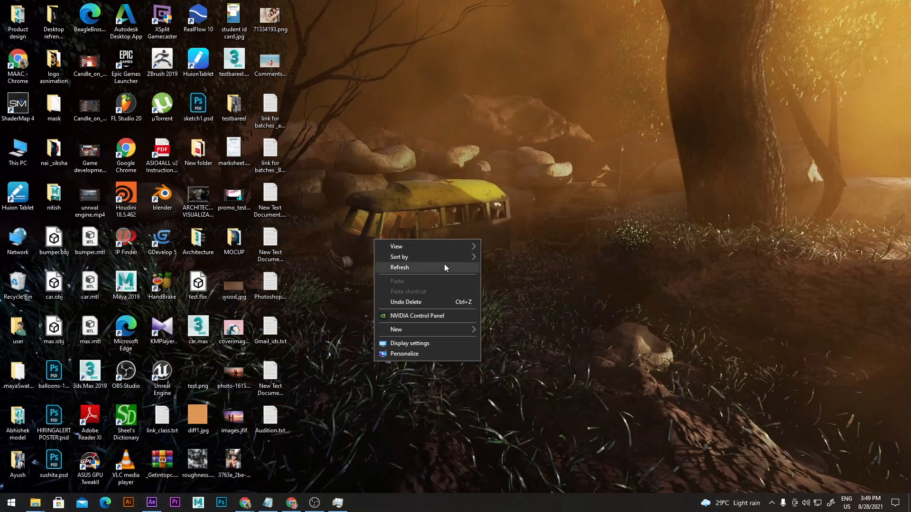
left_click(444, 264)
left_click(152, 502)
left_click(152, 502)
right_click(394, 206)
left_click(427, 236)
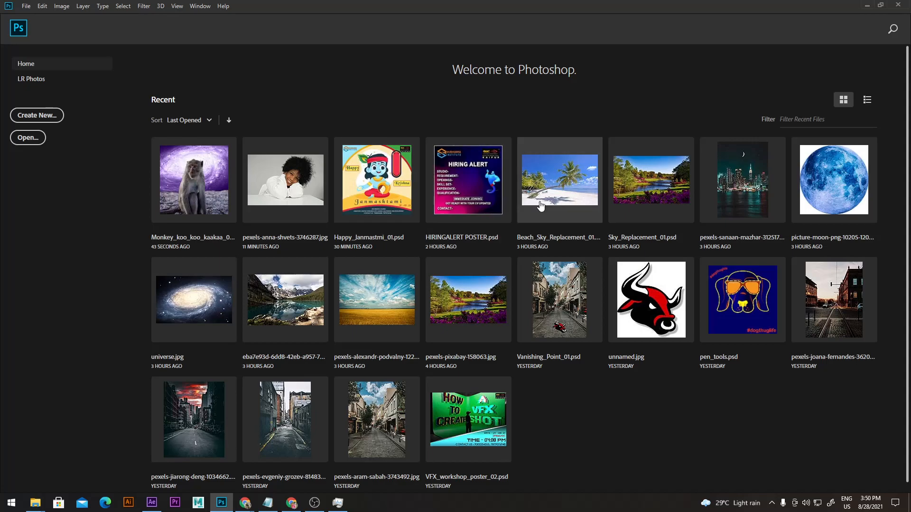
Switch to the curly-haired woman's photo in Photoshop and add a black (000000) Solid Color fill layer above the Background
key("Escape")
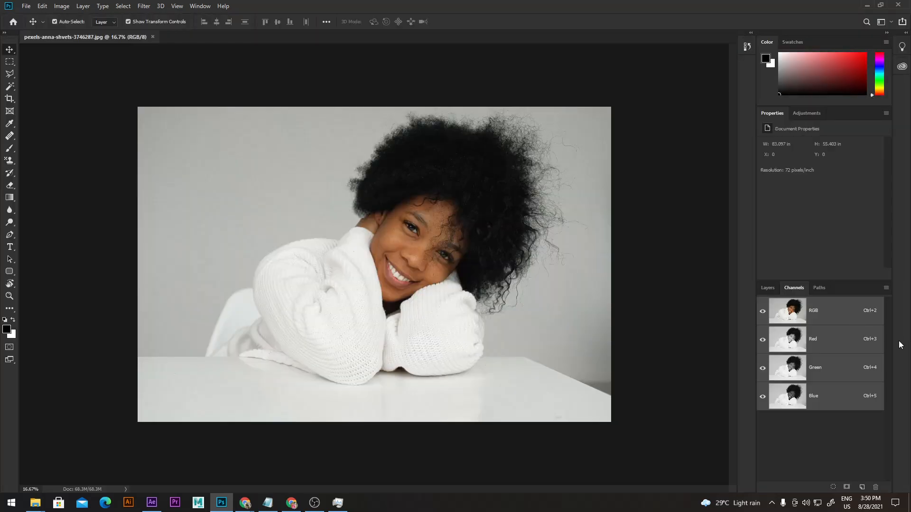
left_click(769, 288)
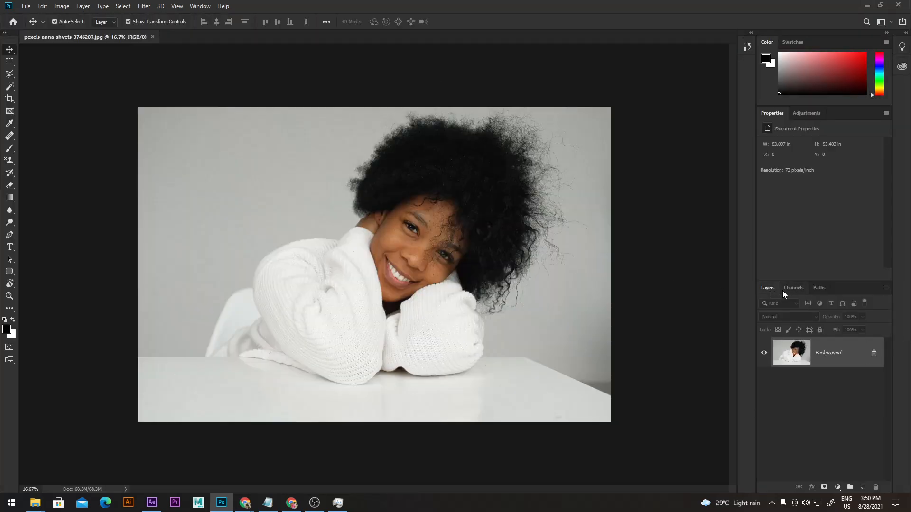
left_click(837, 487)
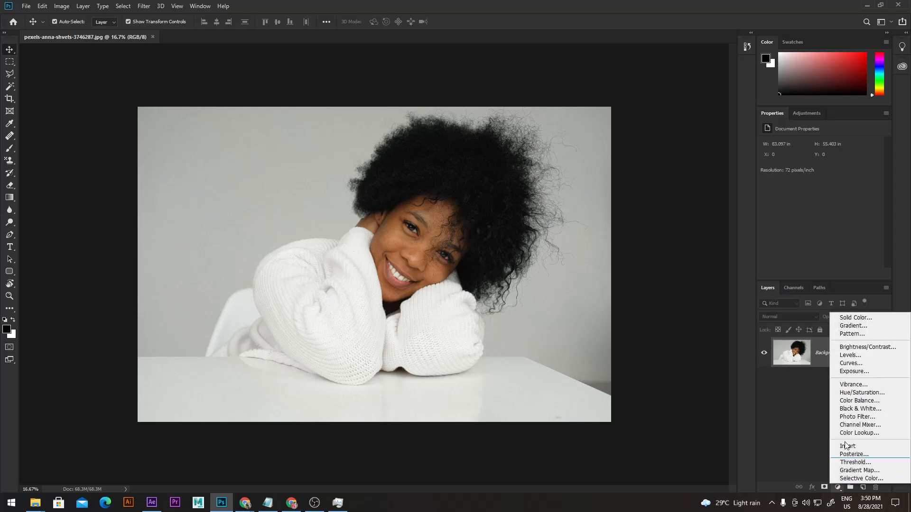
left_click(847, 317)
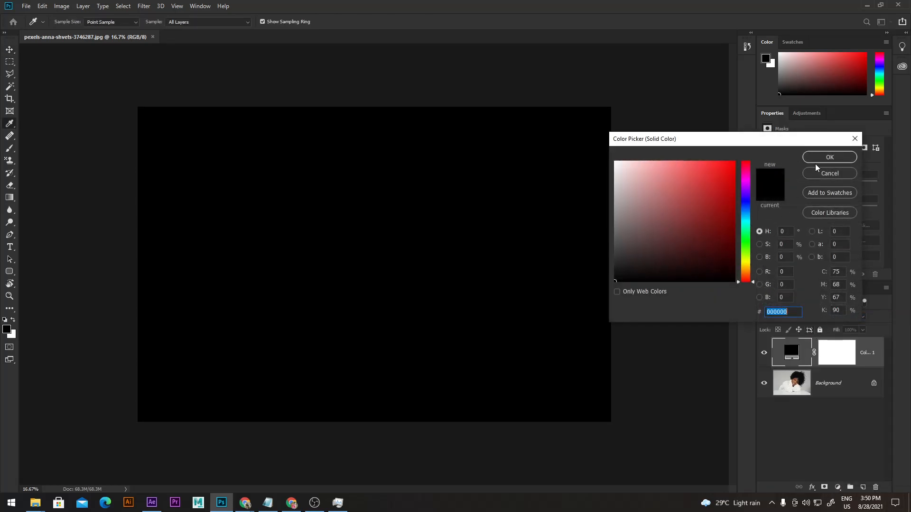
left_click(828, 155)
Paint black brush strokes across the Solid Color layer's mask to reveal the photo beneath
left_click(836, 350)
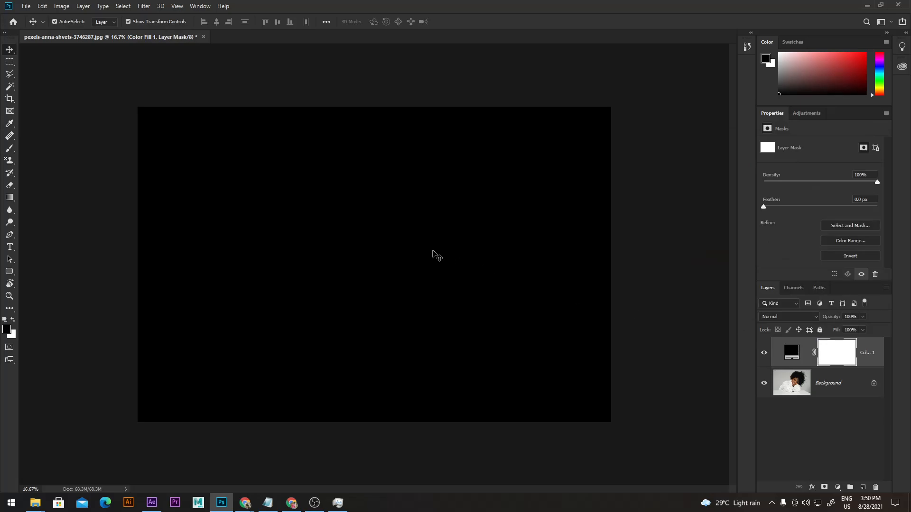
key("b")
mouse_move(397, 230)
left_mouse_down()
mouse_move(343, 345)
mouse_move(439, 181)
mouse_move(416, 126)
mouse_move(325, 278)
mouse_move(416, 343)
mouse_move(574, 152)
mouse_move(625, 130)
mouse_move(342, 291)
mouse_move(300, 412)
mouse_move(543, 340)
left_mouse_up()
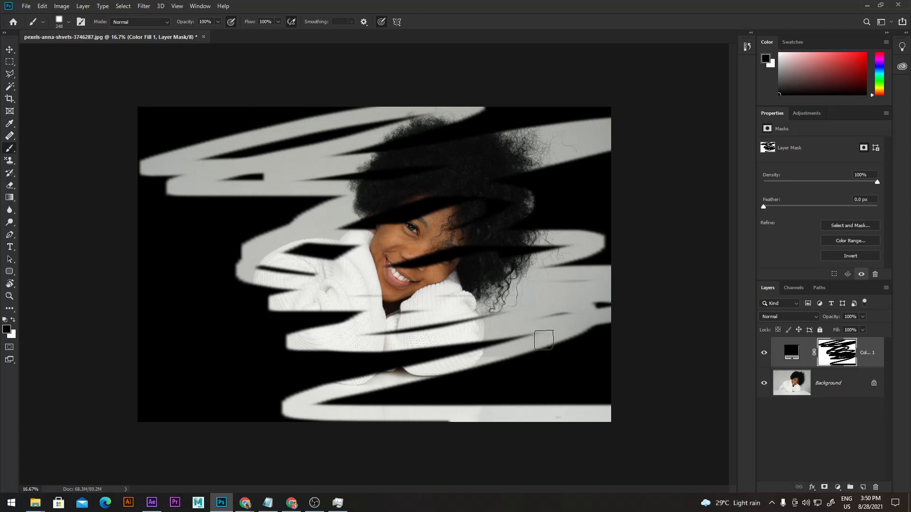
Cancel saving the file and undo the mask strokes and the Solid Color fill layer
key("ctrl+s")
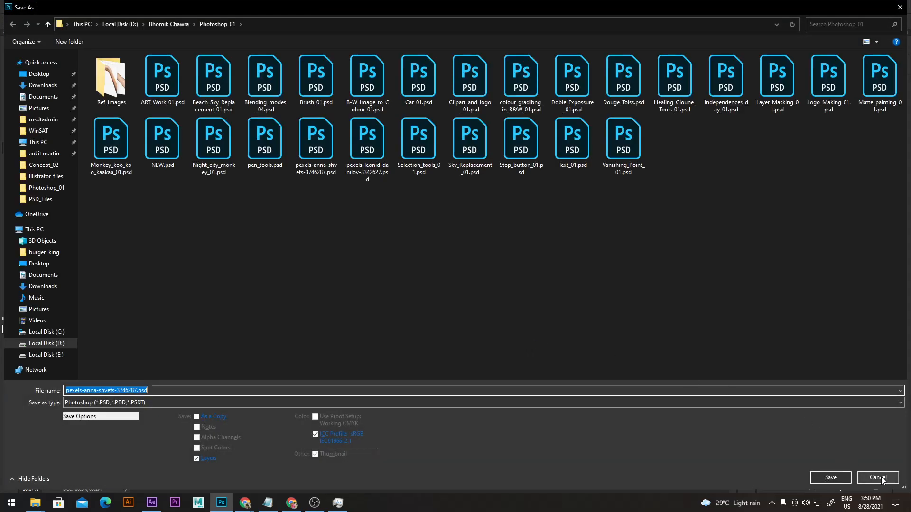
left_click(878, 477)
key("ctrl+z")
key("ctrl+z")
key("ctrl+z")
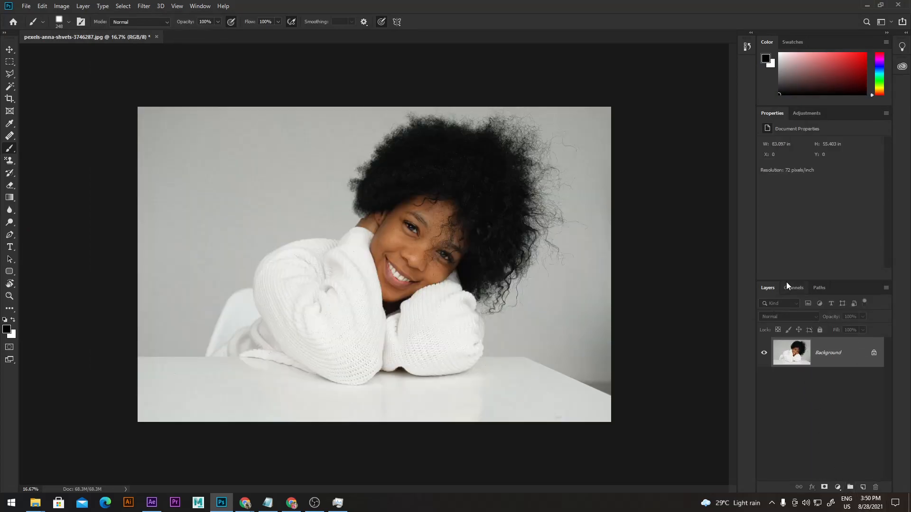
Isolate the Blue channel and try the Increase Contrast 3 preset in a Levels adjustment on it
left_click(793, 287)
left_click(807, 397)
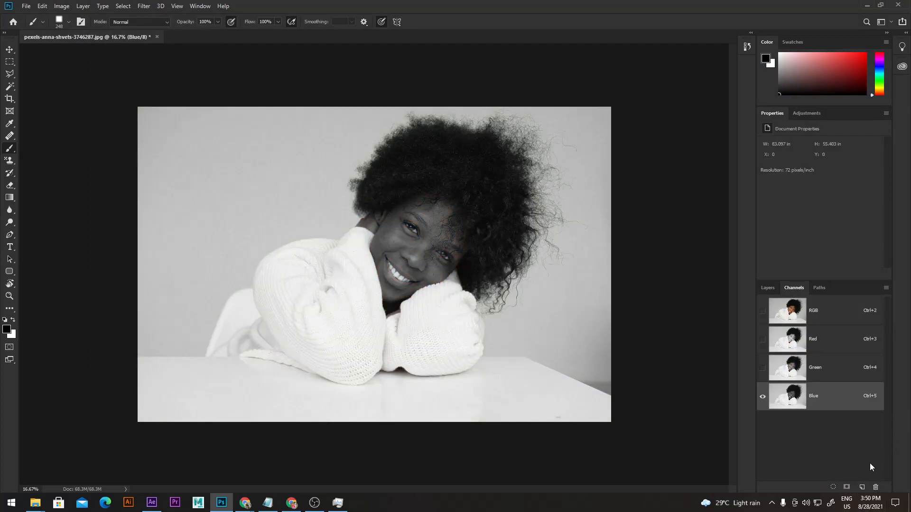
key("ctrl+l")
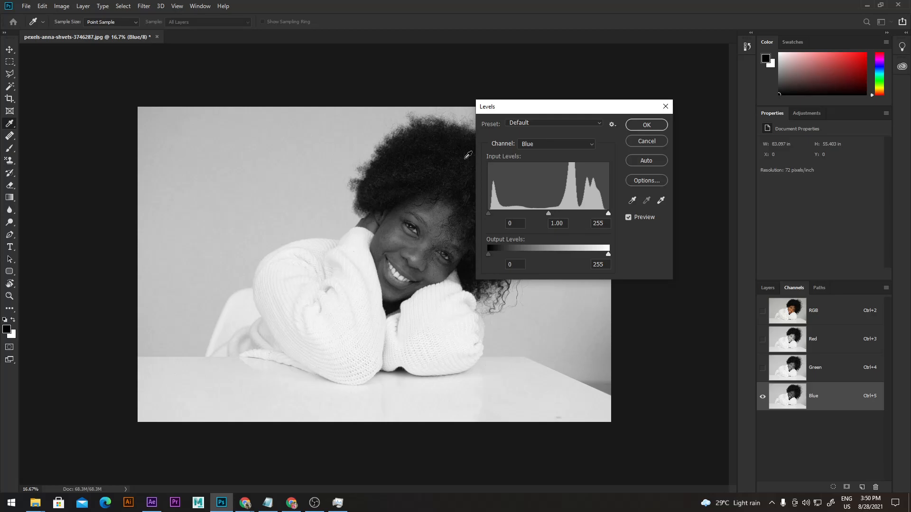
left_click_drag(549, 111, 625, 139)
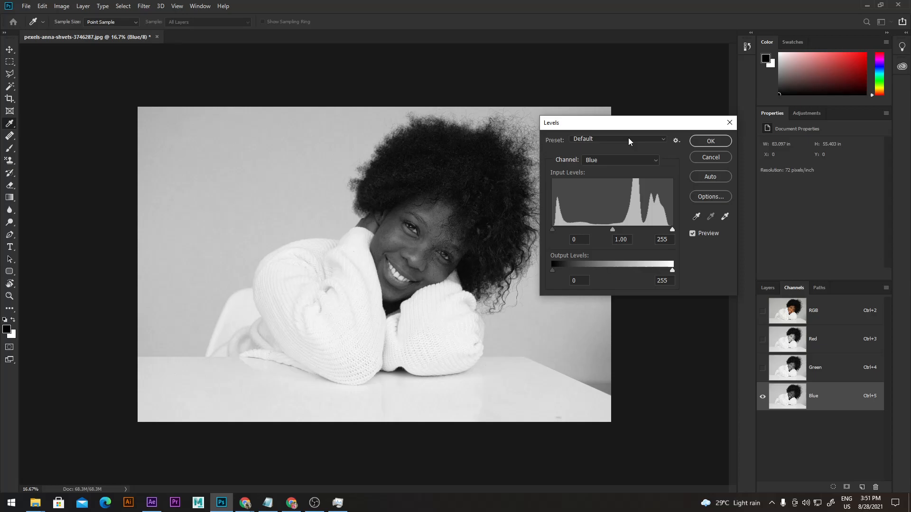
left_click(629, 141)
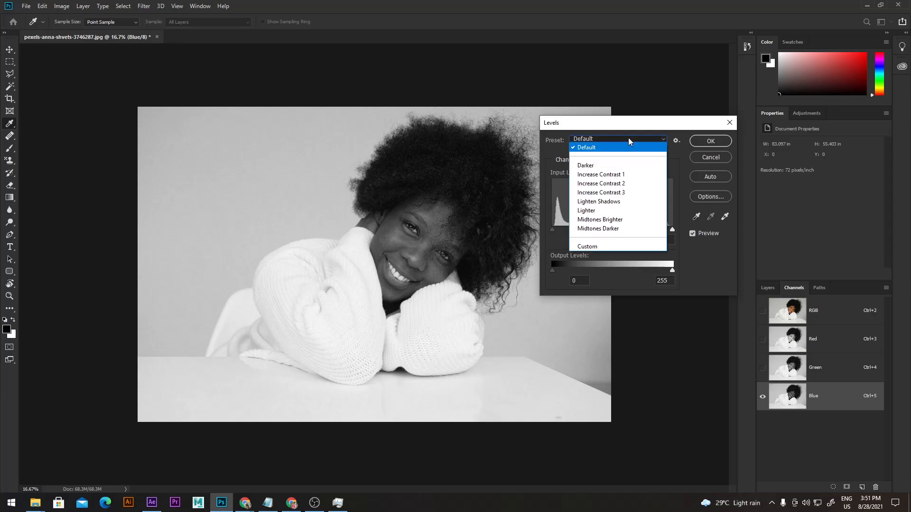
left_click(624, 193)
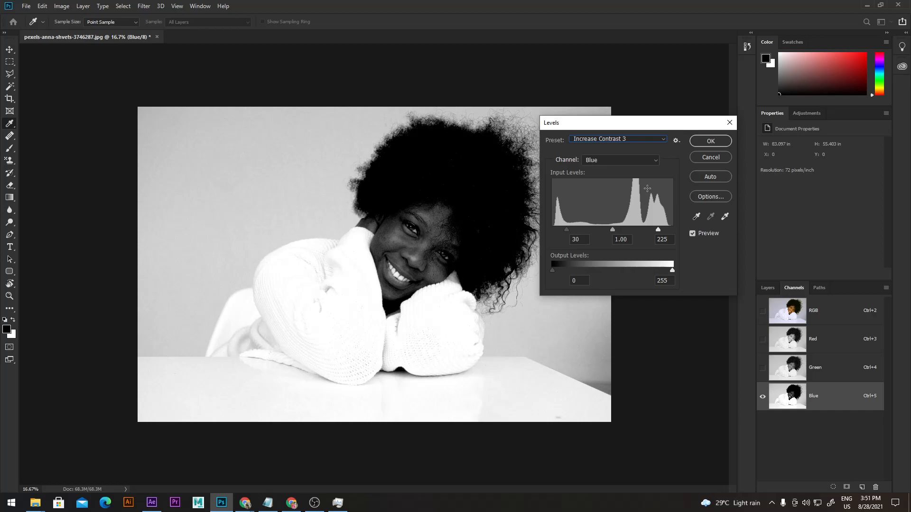
Apply custom Levels to the Blue channel that turn the hair and face into a near-black silhouette on white
left_click(629, 164)
left_click_drag(596, 122, 639, 149)
left_click_drag(611, 256, 662, 256)
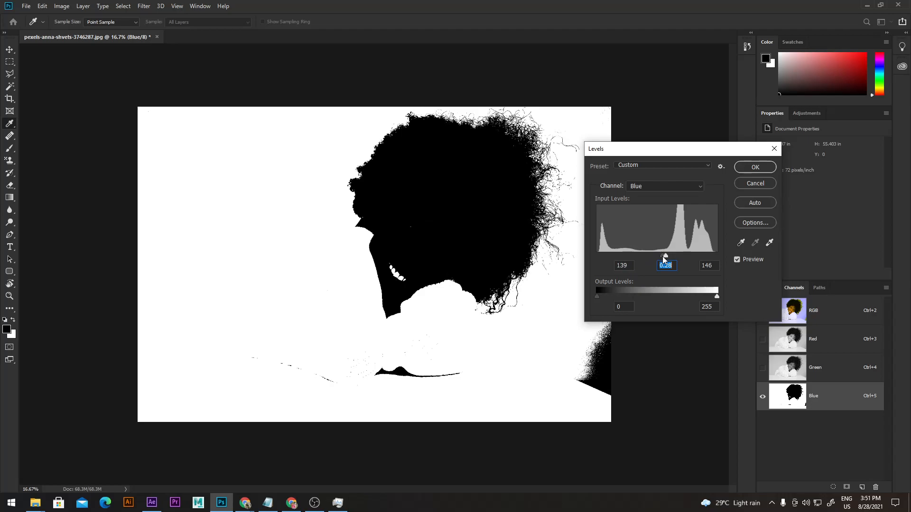
mouse_move(662, 256)
left_mouse_down()
mouse_move(645, 257)
mouse_move(656, 257)
left_mouse_up()
left_click(756, 168)
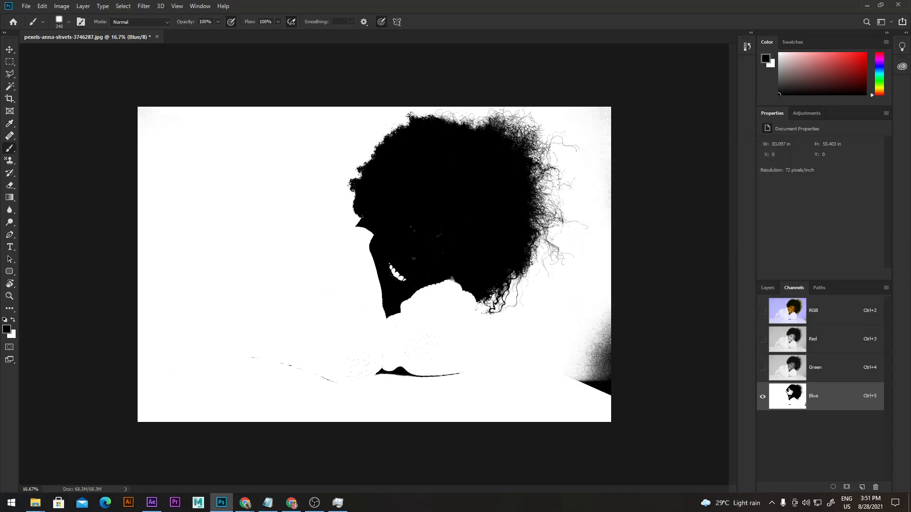
Load the Blue channel as a selection and return to the photo's layer list
left_click_drag(796, 400, 797, 402)
left_click_drag(831, 468, 833, 487)
left_click(766, 289)
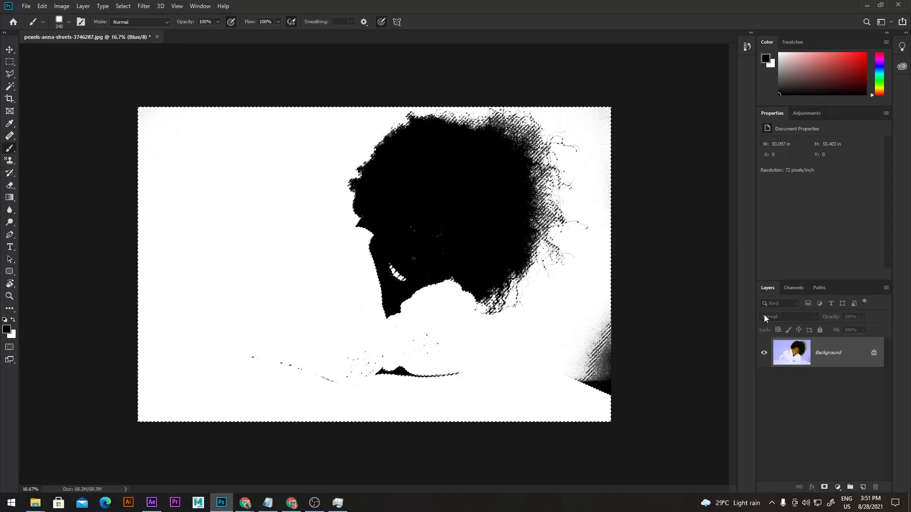
Add a layer mask to the photo from the selection and invert the mask to keep the hair and face
left_click(825, 487)
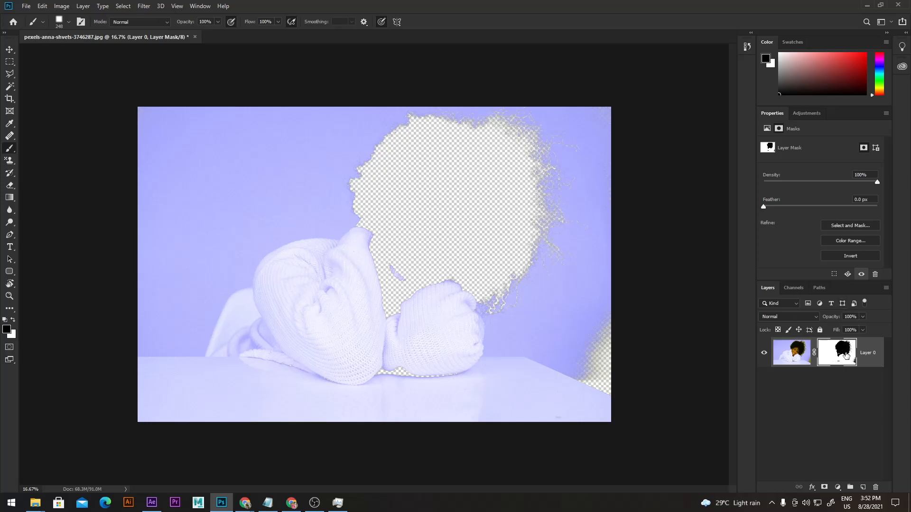
left_click(851, 255)
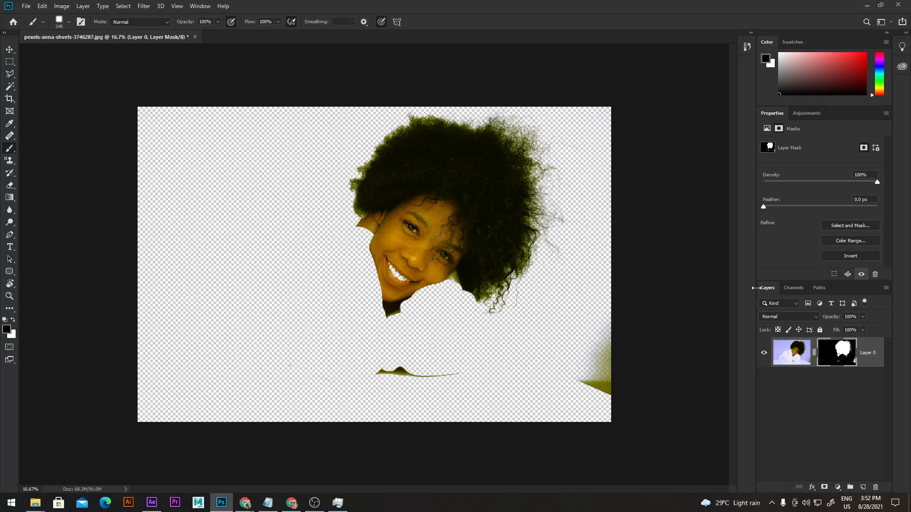
left_click(795, 287)
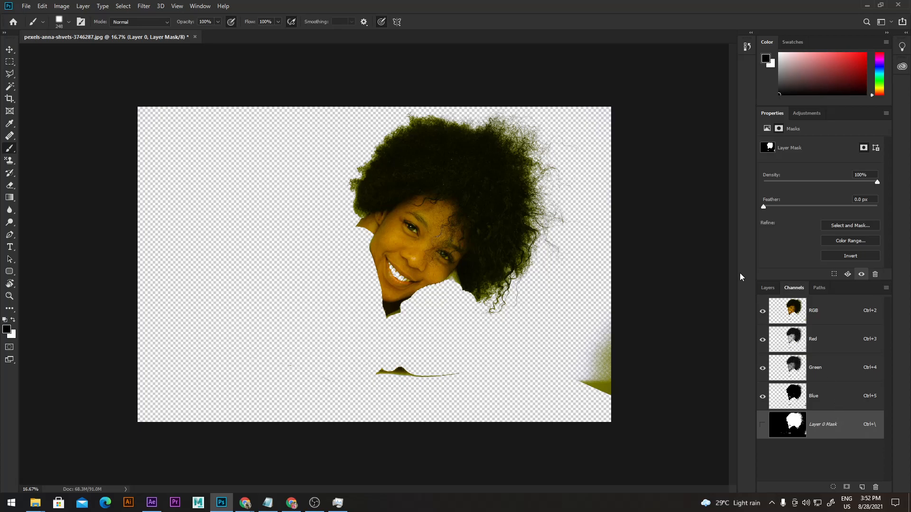
left_click(767, 288)
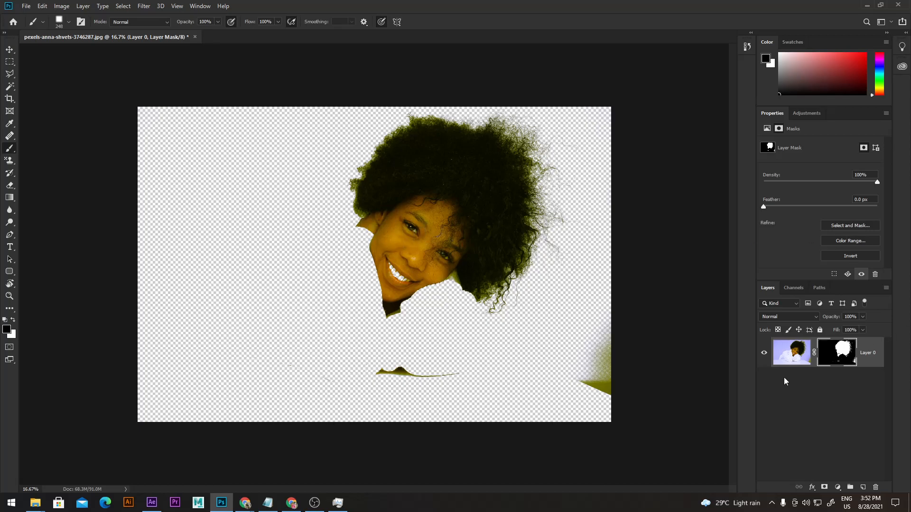
Paint white on the layer mask to restore the woman's face edge, sweater sleeves and arms
left_click_drag(385, 228, 375, 265)
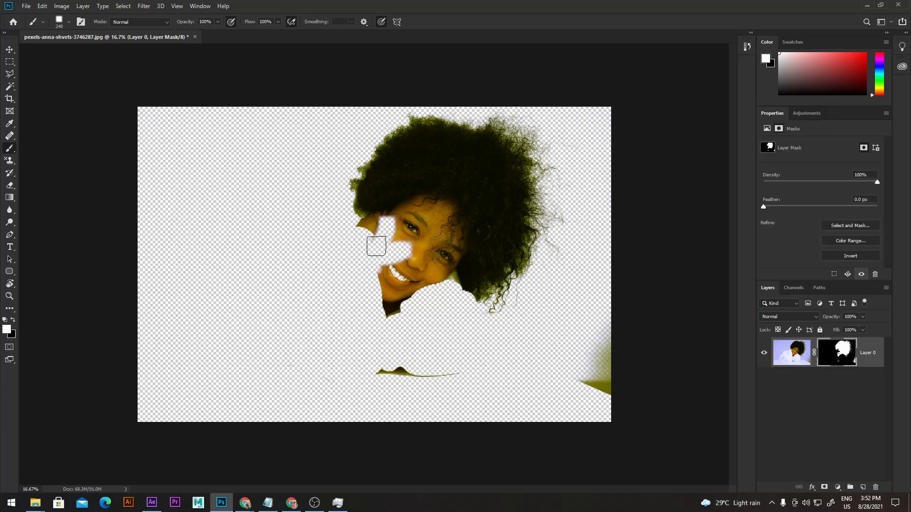
mouse_move(394, 242)
left_mouse_down()
mouse_move(384, 223)
mouse_move(365, 239)
mouse_move(408, 248)
mouse_move(430, 272)
mouse_move(412, 249)
mouse_move(405, 216)
mouse_move(388, 279)
mouse_move(427, 319)
mouse_move(465, 305)
mouse_move(427, 273)
mouse_move(393, 284)
mouse_move(341, 279)
mouse_move(352, 357)
mouse_move(345, 349)
mouse_move(455, 347)
mouse_move(481, 332)
mouse_move(467, 338)
mouse_move(471, 358)
mouse_move(399, 382)
mouse_move(338, 374)
mouse_move(374, 350)
mouse_move(337, 326)
mouse_move(340, 294)
mouse_move(320, 344)
mouse_move(324, 333)
mouse_move(358, 321)
mouse_move(356, 273)
mouse_move(378, 336)
mouse_move(429, 322)
mouse_move(457, 290)
left_mouse_up()
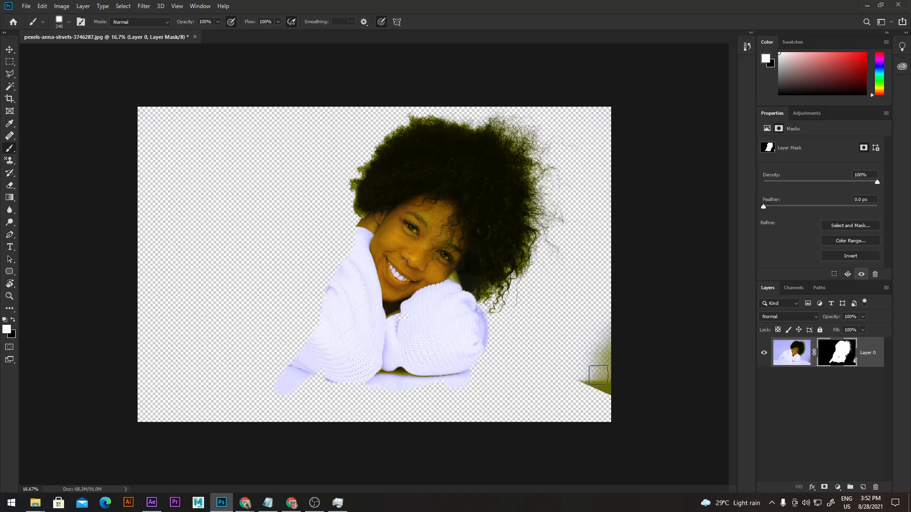
Paint black on the layer mask to hide the leftover background patch in the photo's lower-right corner
left_click_drag(598, 376, 601, 377)
key("x")
mouse_move(596, 372)
left_mouse_down()
mouse_move(588, 370)
mouse_move(611, 385)
mouse_move(608, 344)
left_mouse_up()
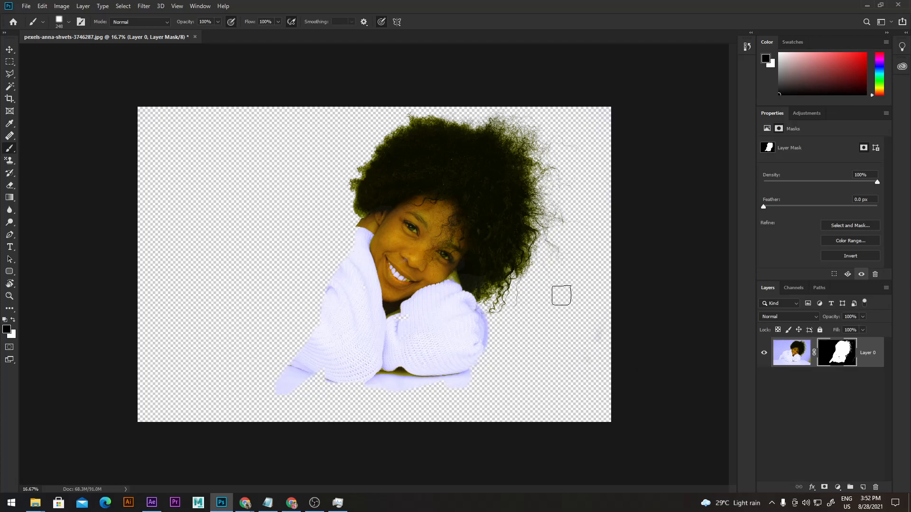
Hide part of the sleeve below the chin with black on the mask, and paint it back with white
mouse_move(428, 280)
left_mouse_down()
mouse_move(416, 326)
mouse_move(433, 295)
left_mouse_up()
key("z")
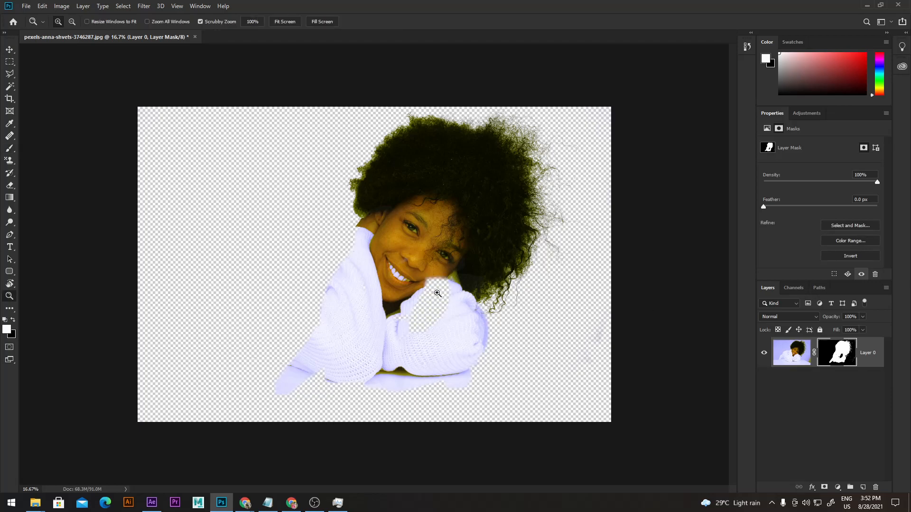
key("b")
mouse_move(441, 293)
left_mouse_down()
mouse_move(439, 309)
mouse_move(415, 291)
left_mouse_up()
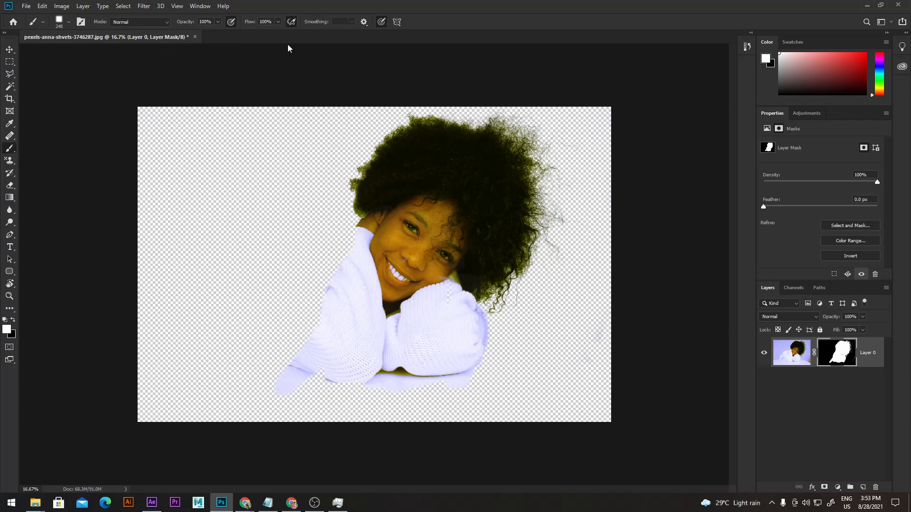
key("ctrl+o")
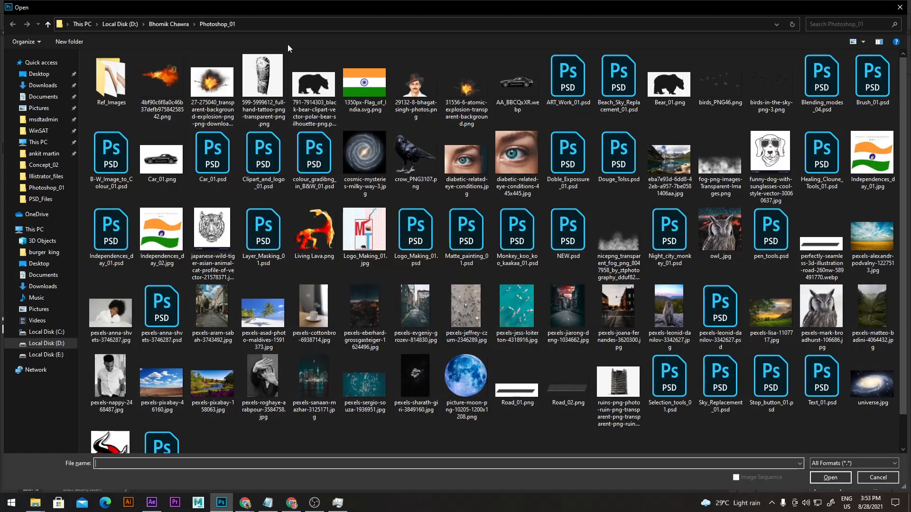
double_click(101, 331)
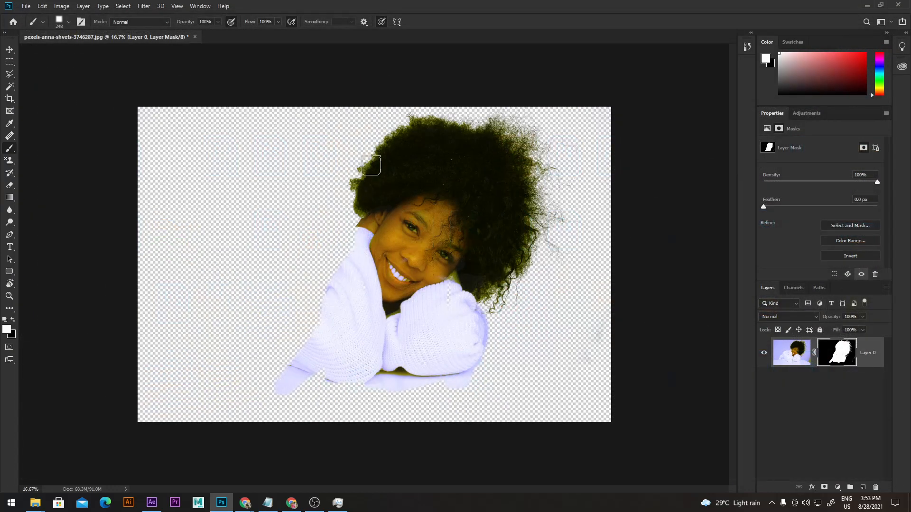
left_click(9, 48)
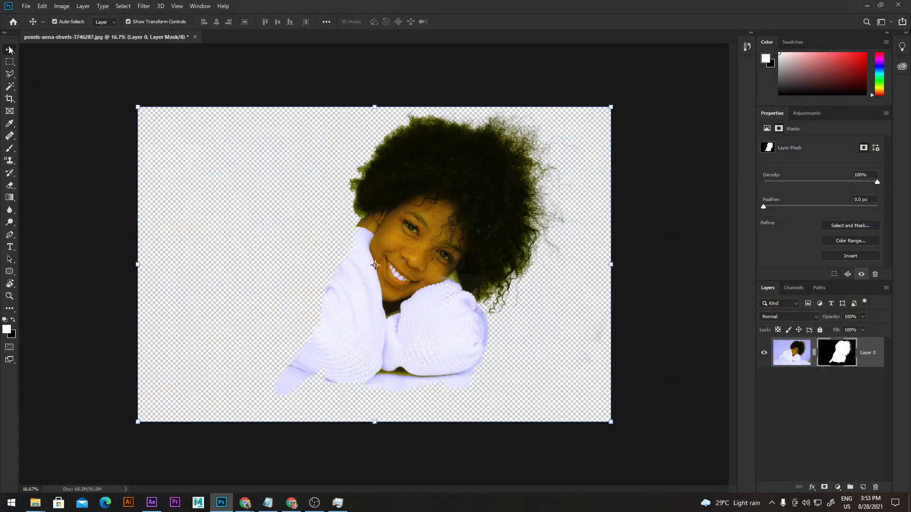
left_click(27, 6)
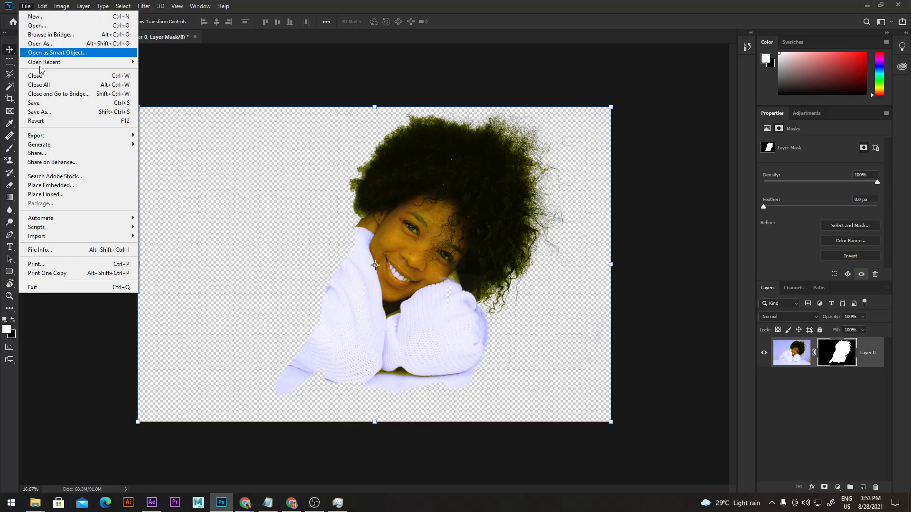
left_click(62, 188)
left_click(115, 323)
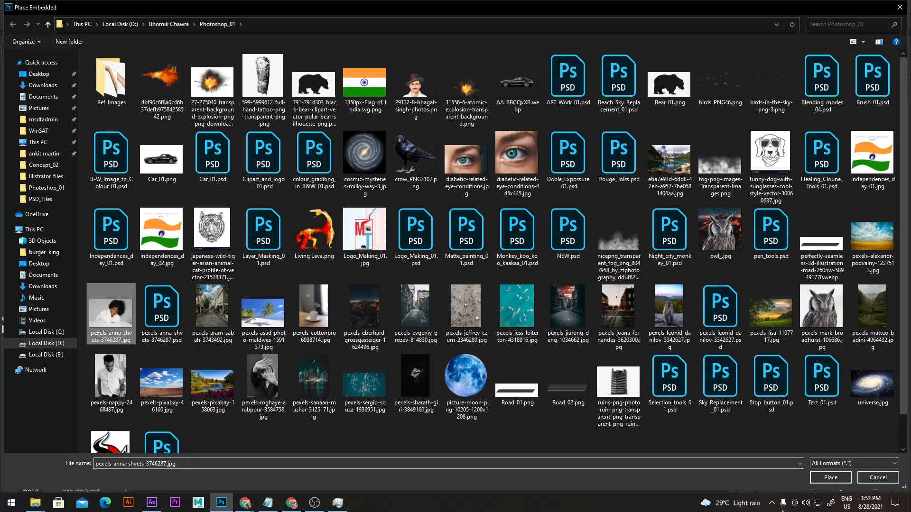
left_click(833, 480)
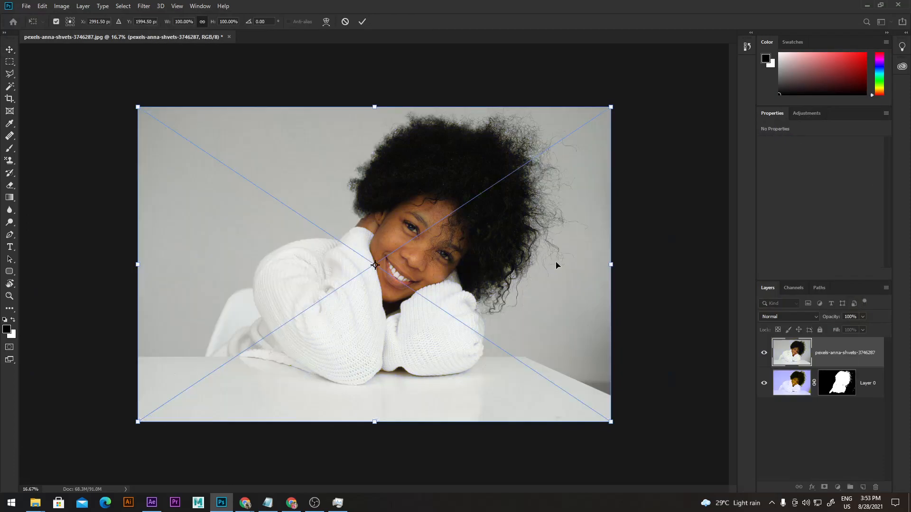
key("Escape")
Place the original curly-haired woman's JPG as an embedded layer above the masked layer and lower its opacity
key("ctrl")
left_click(26, 5)
left_click(64, 182)
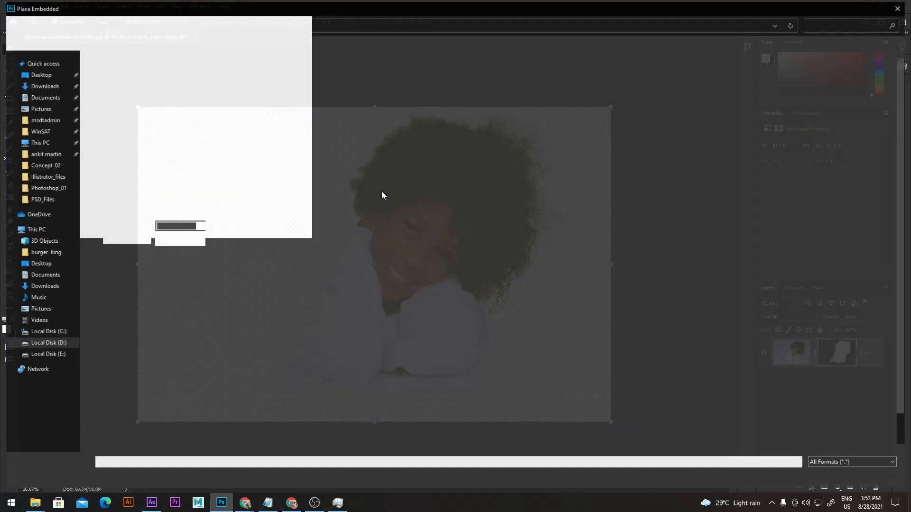
left_click(111, 313)
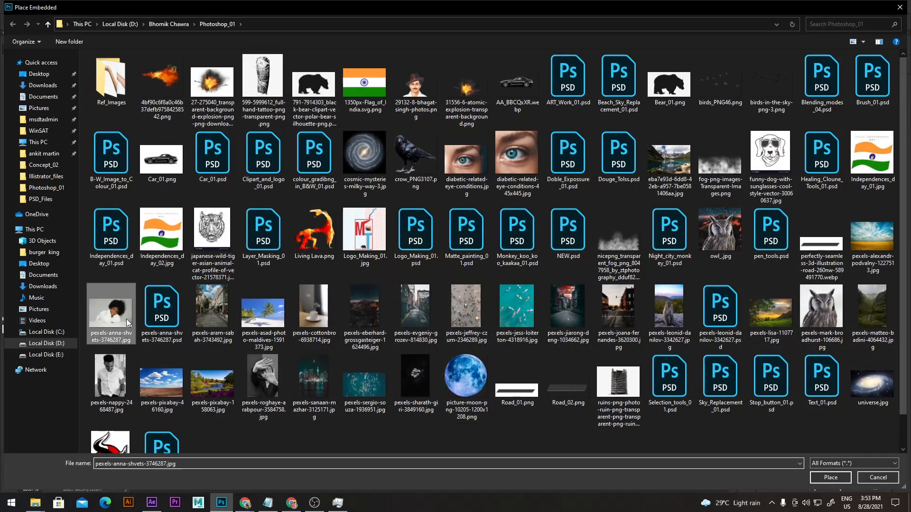
left_click(839, 481)
key("Return")
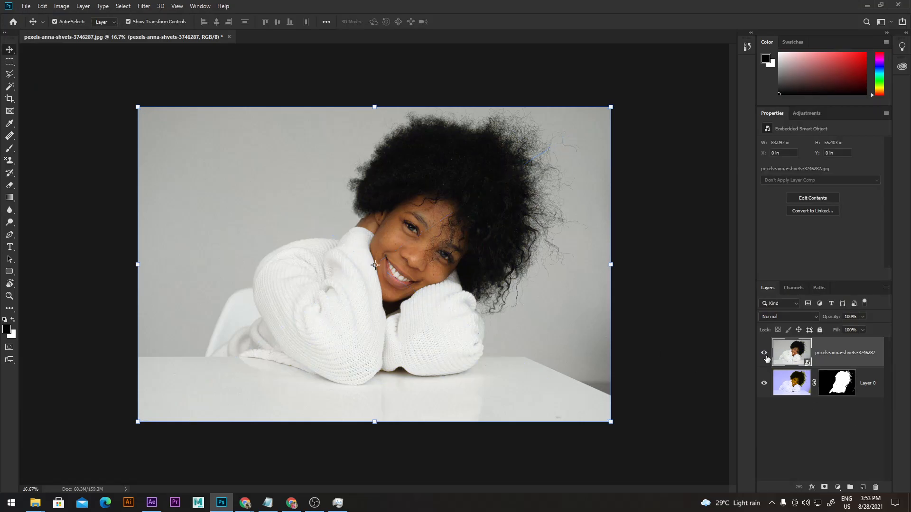
mouse_move(833, 319)
left_mouse_down()
mouse_move(785, 319)
mouse_move(831, 327)
left_mouse_up()
Paint white on Layer 0's mask along the sweater's left sleeve and elbows, using the faded photo as a guide
left_click(837, 383)
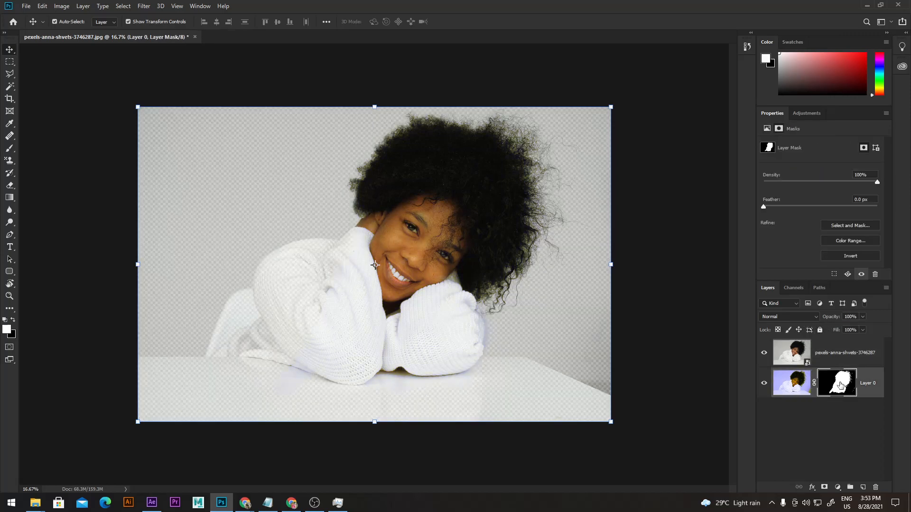
scroll(295, 285, "up", 2)
key("b")
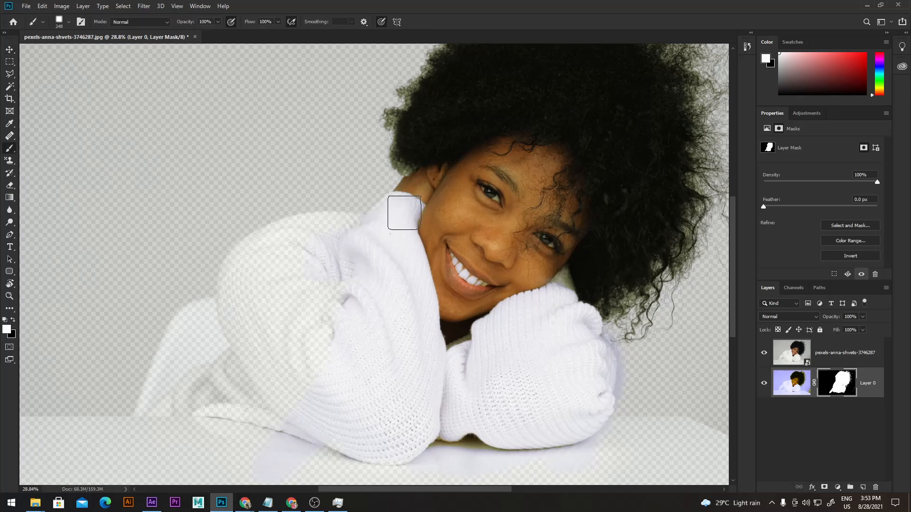
mouse_move(340, 234)
left_mouse_down()
mouse_move(297, 233)
mouse_move(261, 264)
mouse_move(255, 258)
mouse_move(238, 288)
mouse_move(252, 292)
mouse_move(243, 275)
mouse_move(258, 259)
mouse_move(303, 255)
mouse_move(247, 250)
mouse_move(341, 249)
mouse_move(369, 312)
mouse_move(316, 316)
mouse_move(276, 394)
mouse_move(283, 371)
mouse_move(238, 350)
mouse_move(245, 339)
mouse_move(288, 394)
mouse_move(351, 419)
mouse_move(510, 441)
left_mouse_up()
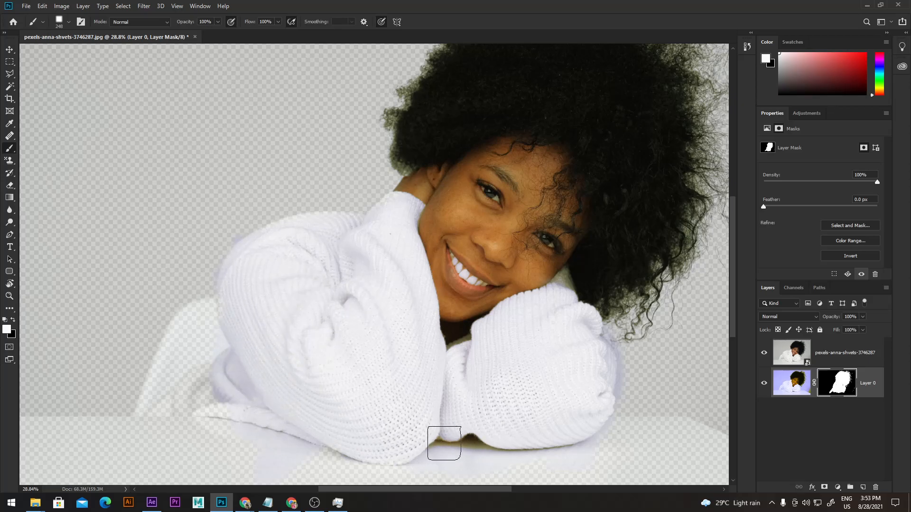
scroll(464, 435, "down", 4)
scroll(463, 435, "left", 3)
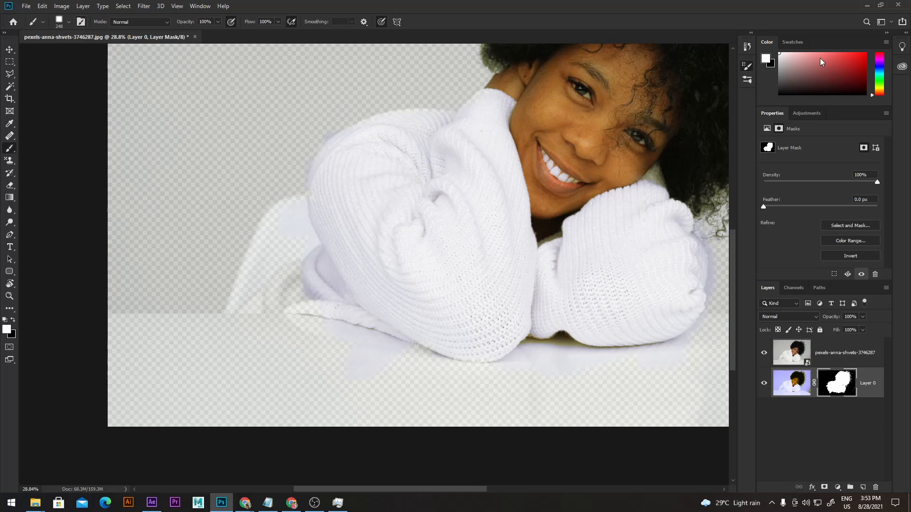
Set a round brush to 398 px with 58% hardness and paint white on Layer 0's mask to reveal the chair back
key("F5")
left_click(644, 81)
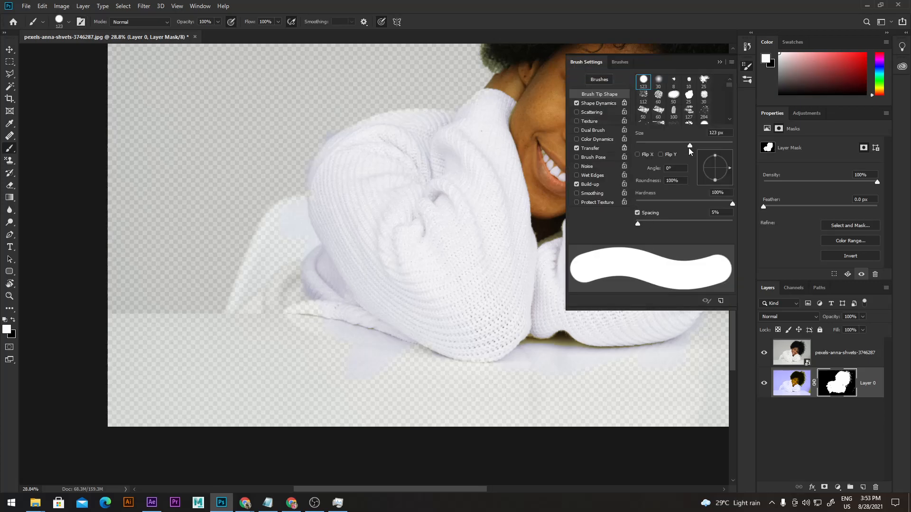
left_click_drag(679, 142, 656, 145)
mouse_move(321, 243)
left_mouse_down()
mouse_move(338, 190)
mouse_move(340, 90)
mouse_move(343, 144)
mouse_move(316, 105)
mouse_move(306, 105)
left_mouse_up()
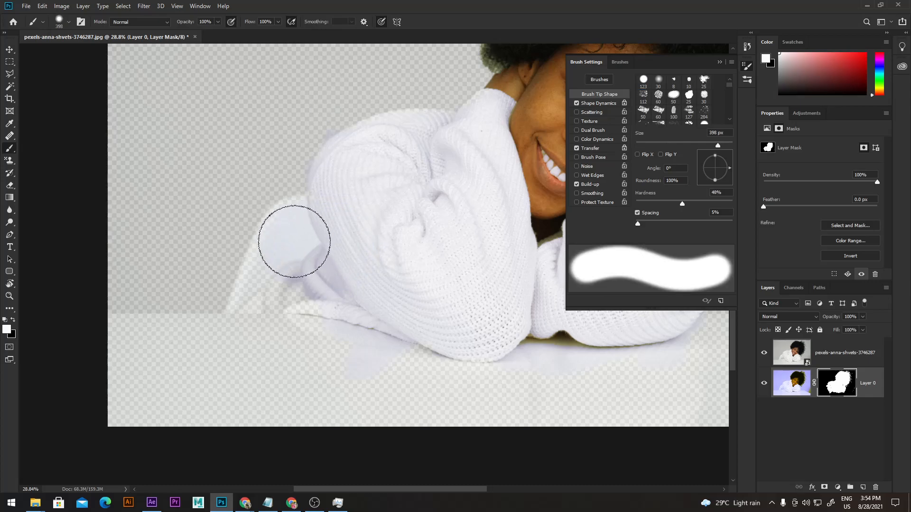
mouse_move(292, 254)
left_mouse_down()
mouse_move(289, 230)
mouse_move(299, 264)
left_mouse_up()
mouse_move(297, 231)
left_mouse_down()
mouse_move(284, 248)
mouse_move(295, 234)
mouse_move(275, 301)
left_mouse_up()
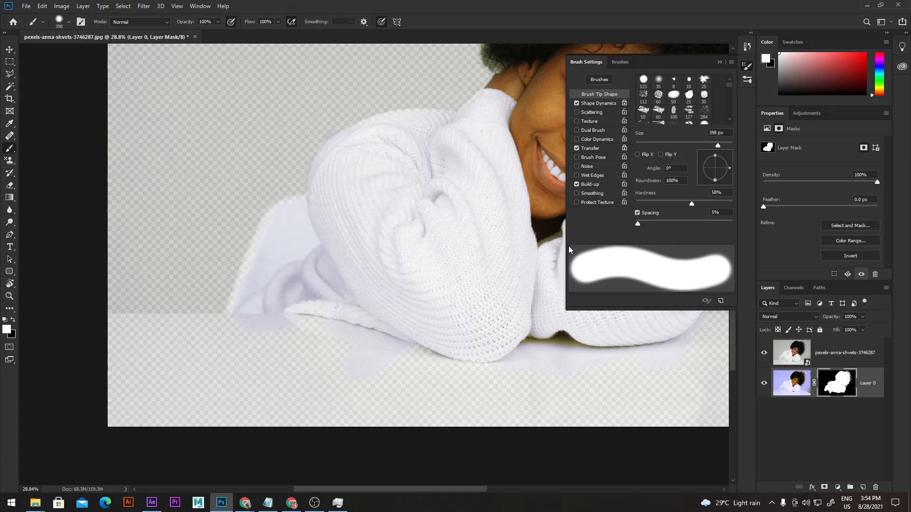
left_click(719, 61)
Paint white on the mask across the whole tabletop, following its far edge with smaller 176 px and 50 px brushes
mouse_move(277, 272)
left_mouse_down()
mouse_move(264, 344)
mouse_move(272, 373)
mouse_move(331, 355)
mouse_move(519, 358)
mouse_move(561, 406)
left_mouse_up()
mouse_move(244, 356)
left_mouse_down()
mouse_move(413, 320)
mouse_move(360, 309)
mouse_move(350, 315)
mouse_move(368, 307)
mouse_move(297, 349)
mouse_move(469, 380)
mouse_move(340, 301)
left_mouse_up()
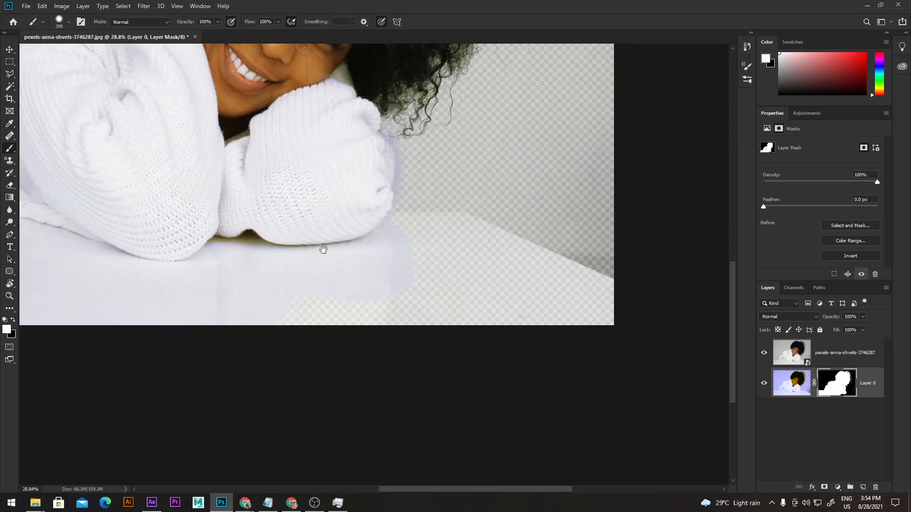
left_click_drag(584, 286, 321, 247)
mouse_move(415, 242)
left_mouse_down()
mouse_move(446, 246)
mouse_move(396, 246)
mouse_move(438, 245)
mouse_move(417, 247)
left_mouse_up()
right_click(431, 252, "alt")
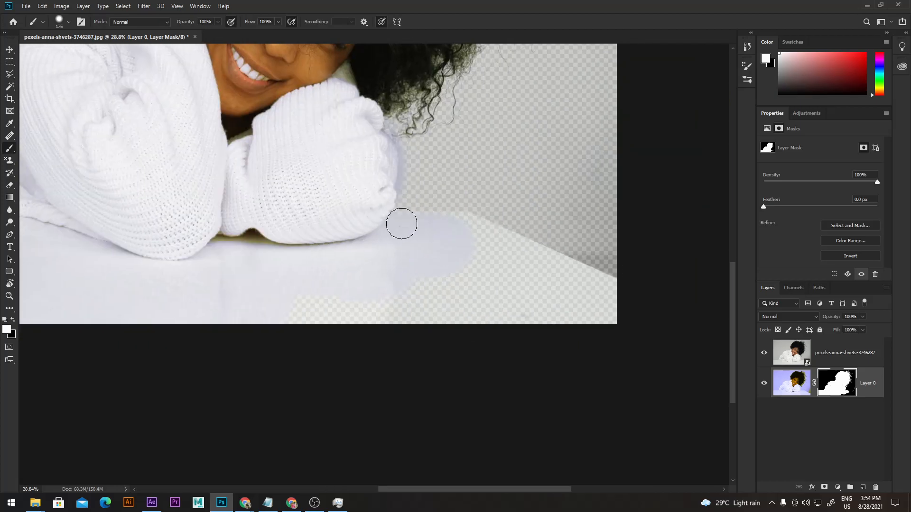
left_click(618, 293, "shift")
mouse_move(632, 332)
left_mouse_down()
mouse_move(299, 331)
mouse_move(319, 312)
mouse_move(393, 288)
mouse_move(557, 304)
mouse_move(491, 282)
mouse_move(486, 260)
mouse_move(560, 283)
mouse_move(625, 328)
mouse_move(550, 299)
left_mouse_up()
scroll(433, 226, "up", 5)
right_click(405, 216, "alt")
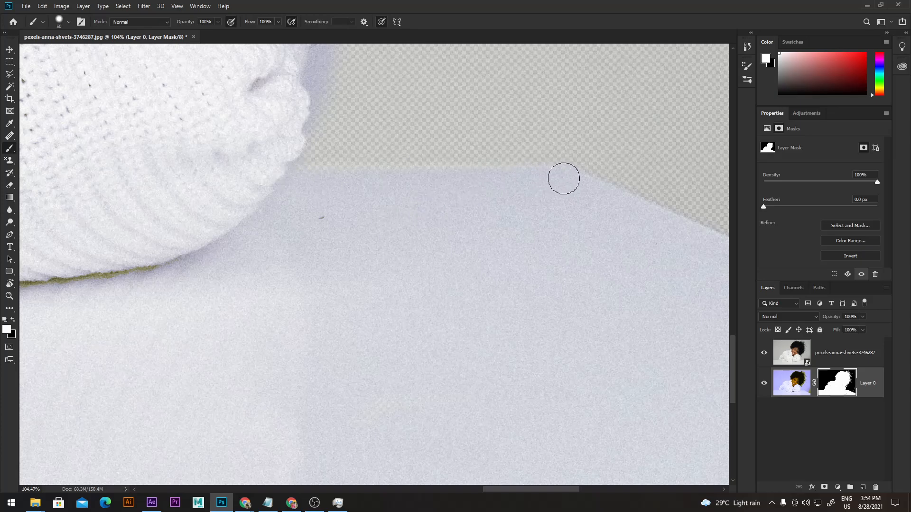
Paint black on the mask along the outer edge of the sleeve under the cheek to remove the background fringe
left_click_drag(364, 148, 427, 299)
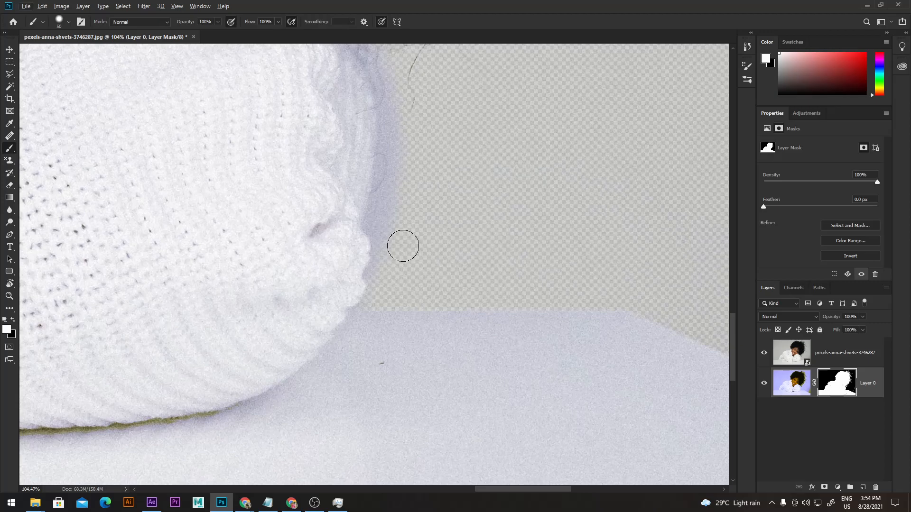
key("x")
mouse_move(387, 232)
left_mouse_down()
mouse_move(398, 154)
mouse_move(408, 159)
mouse_move(402, 136)
mouse_move(390, 185)
mouse_move(391, 159)
left_mouse_up()
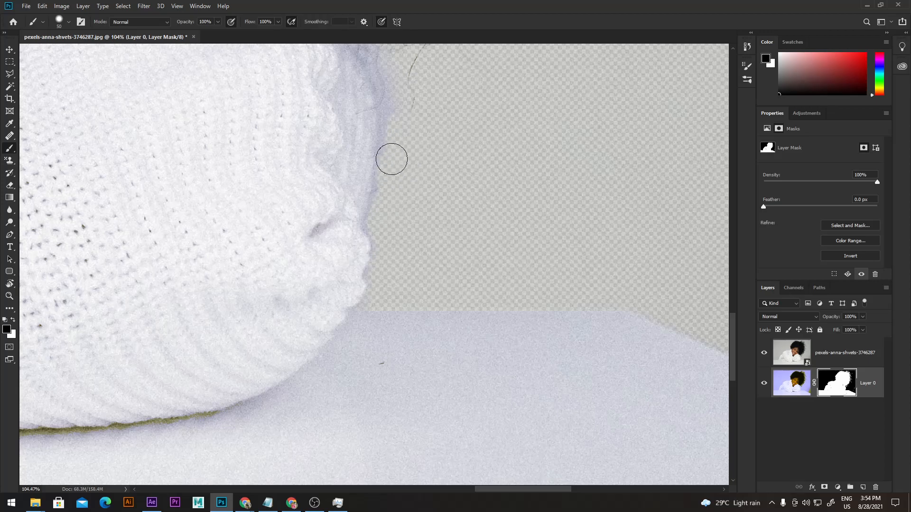
left_click_drag(429, 192, 491, 362)
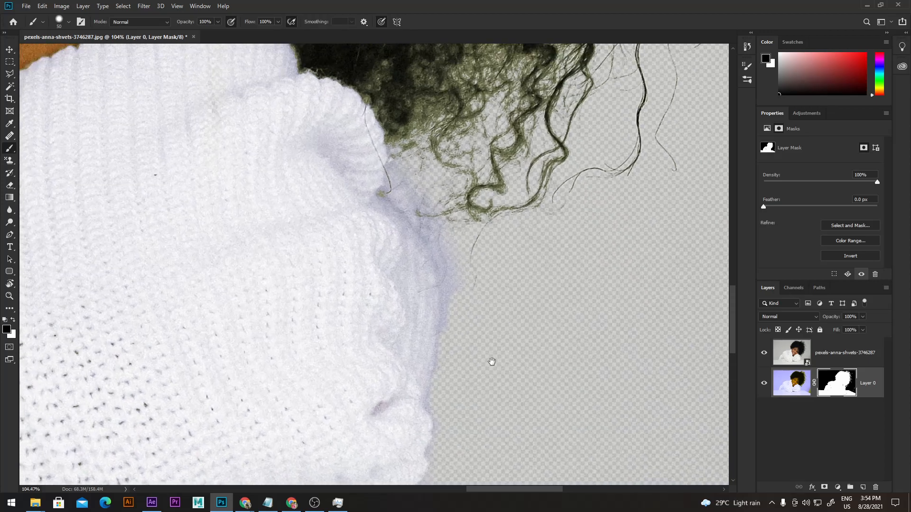
mouse_move(467, 319)
left_mouse_down()
mouse_move(455, 346)
mouse_move(449, 250)
mouse_move(426, 208)
mouse_move(406, 195)
mouse_move(431, 222)
mouse_move(405, 189)
mouse_move(403, 168)
mouse_move(398, 185)
mouse_move(409, 163)
mouse_move(422, 198)
left_mouse_up()
Fade the placed original photo to 0% opacity for comparison, set it back to 100%, and hide that layer
scroll(501, 287, "down", 3)
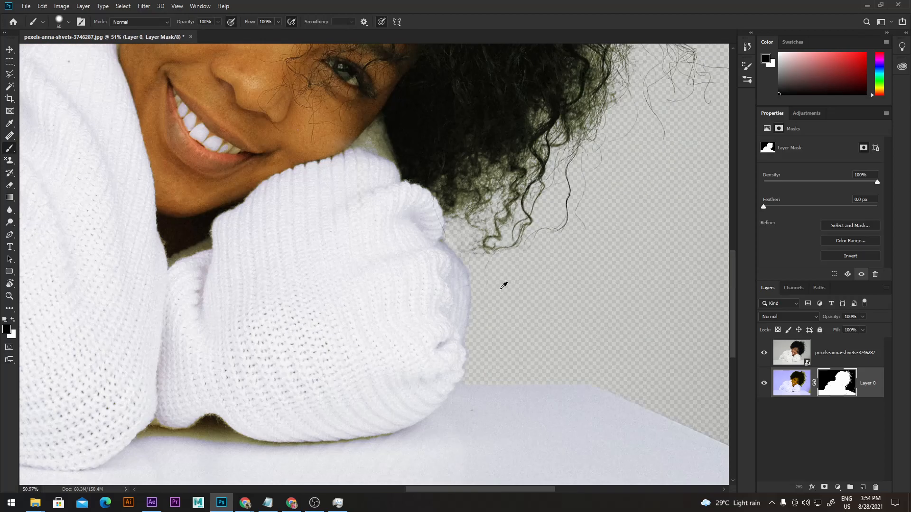
scroll(504, 284, "down", 5)
scroll(489, 109, "up", 2)
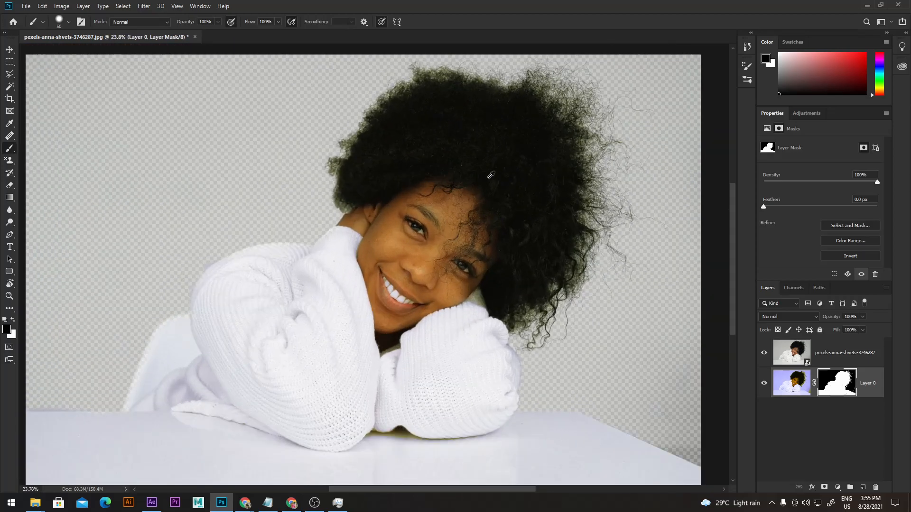
left_click(778, 345)
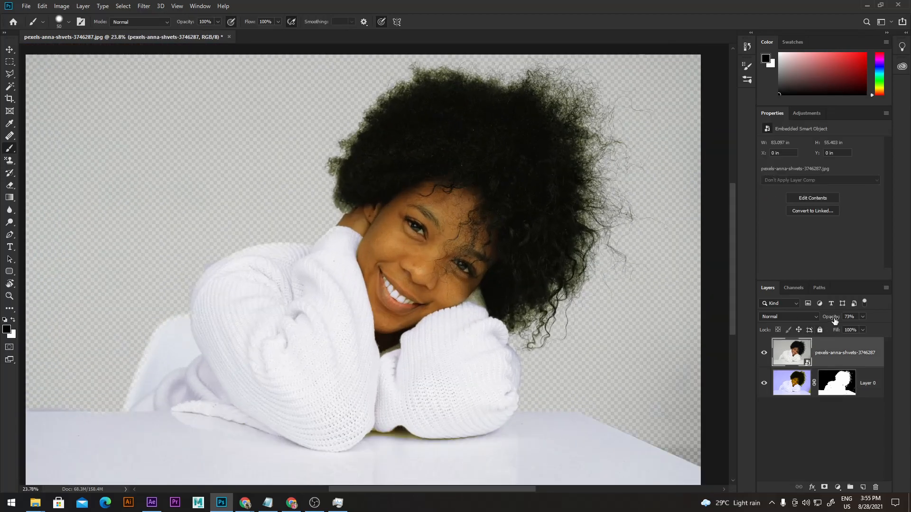
left_click_drag(701, 321, 693, 321)
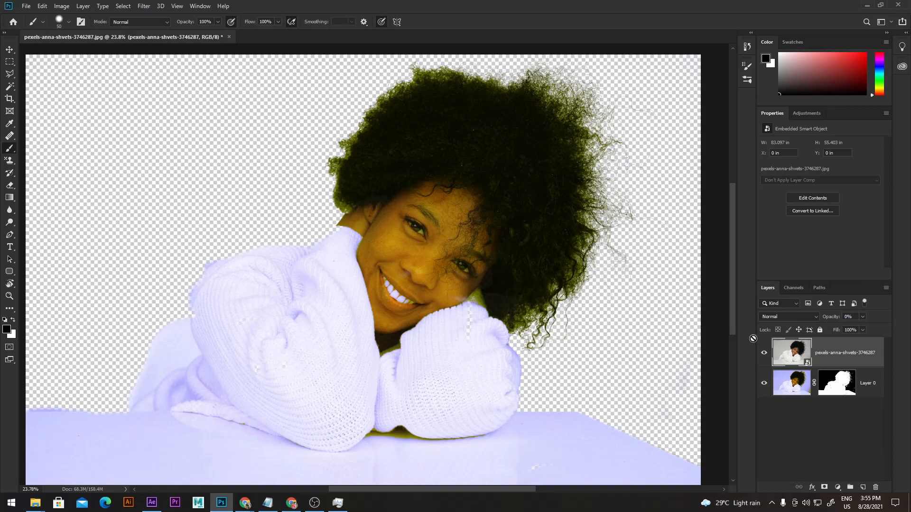
left_click_drag(825, 321, 907, 321)
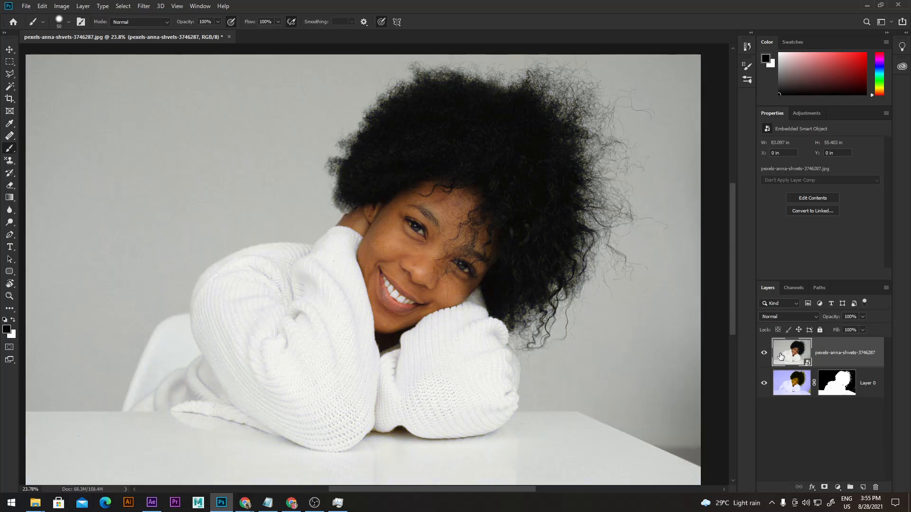
left_click(764, 358)
Target Layer 0's mask and paint white to fill the notch in the outer edge of the photo's left sleeve above the chair
left_click_drag(438, 247, 525, 204)
left_click_drag(252, 239, 280, 250)
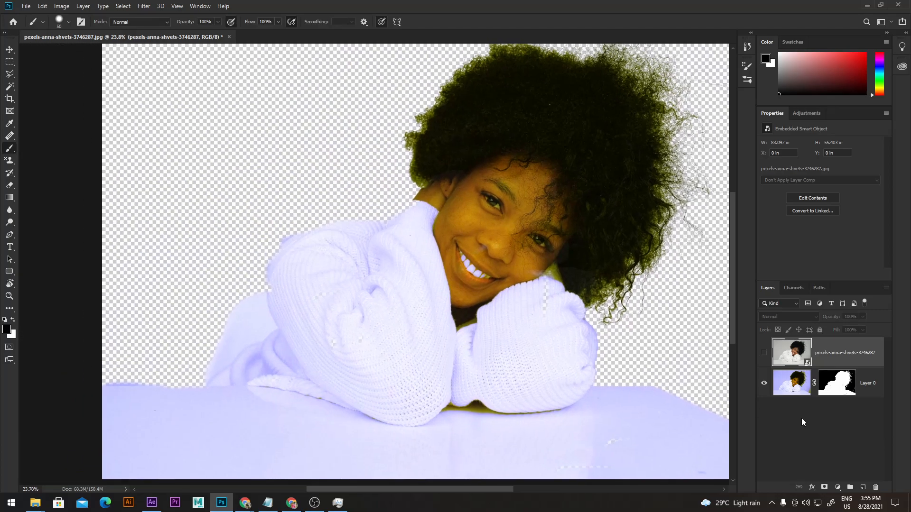
left_click(841, 386)
scroll(309, 304, "up", 5)
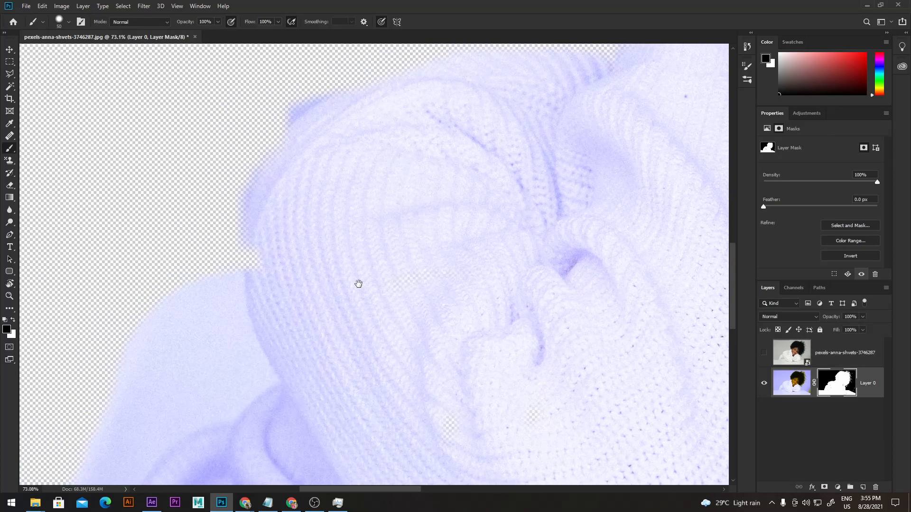
mouse_move(257, 240)
left_mouse_down()
mouse_move(251, 259)
mouse_move(252, 245)
left_mouse_up()
key("ctrl+z")
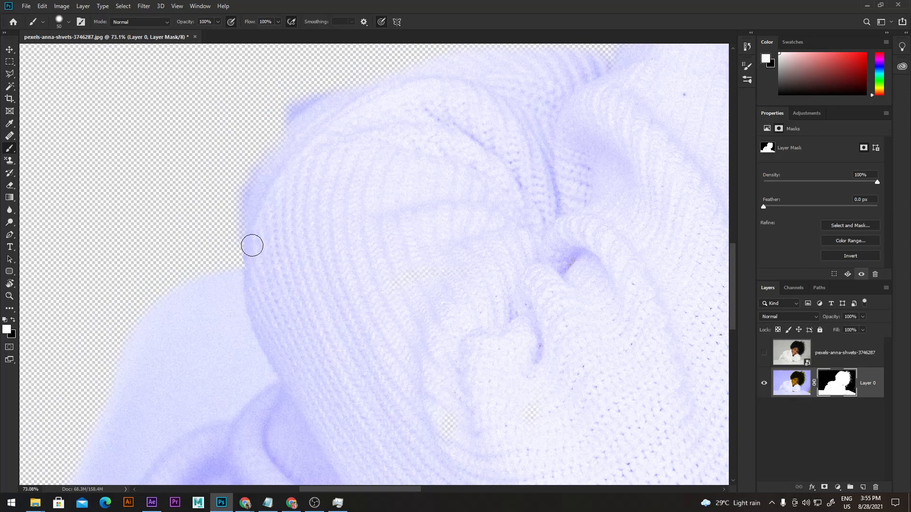
left_click_drag(262, 188, 289, 134)
Paint black on the mask along the shoulder and outer edge of the photo's left sleeve to clean up its outline
scroll(462, 236, "up", 5)
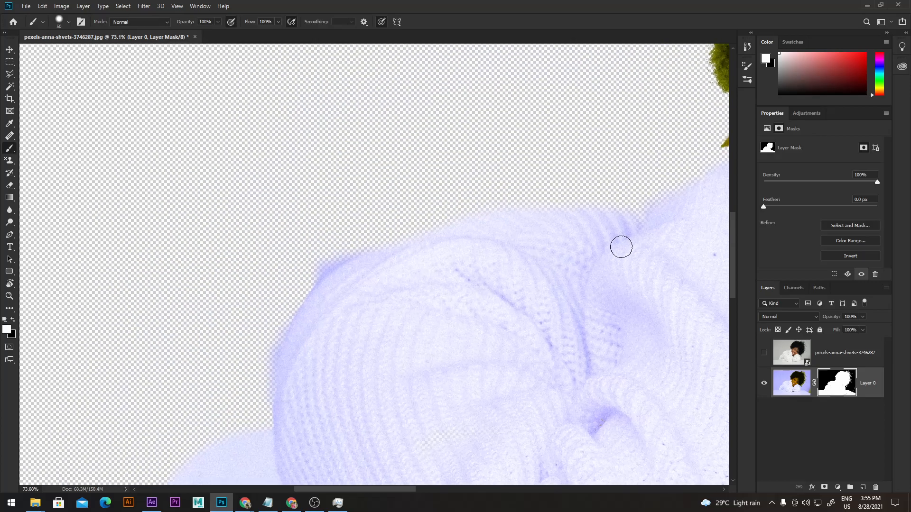
key("x")
left_click_drag(591, 204, 480, 207)
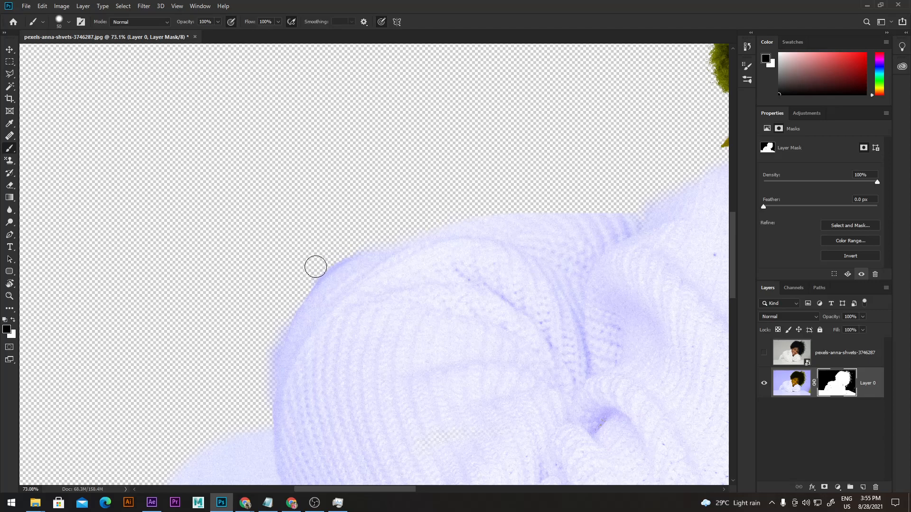
scroll(474, 213, "left", 5)
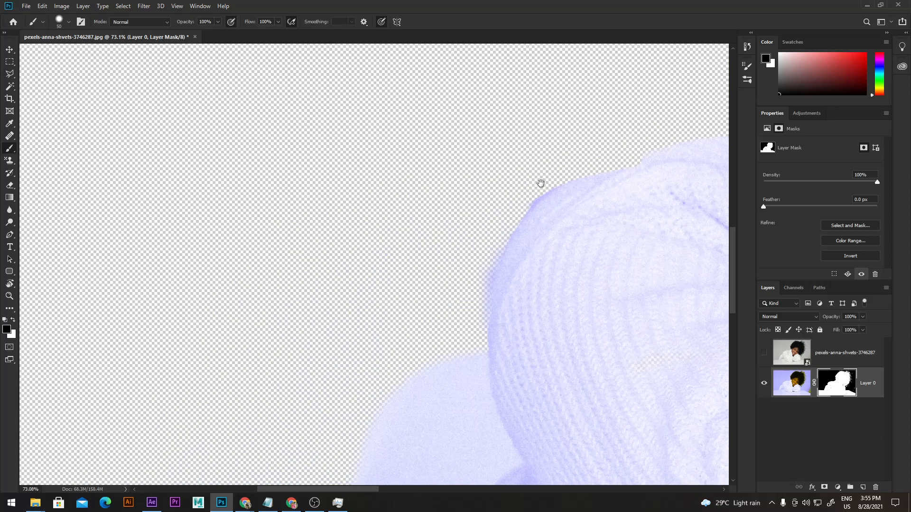
left_click_drag(490, 243, 472, 307)
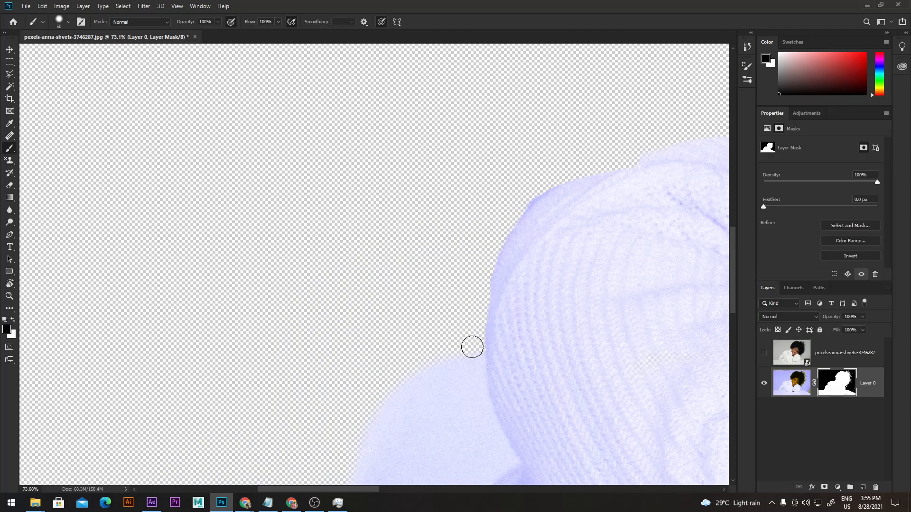
Paint white on the mask over the semi-transparent spots in the sweater sleeves to make them solid
scroll(447, 294, "down", 5)
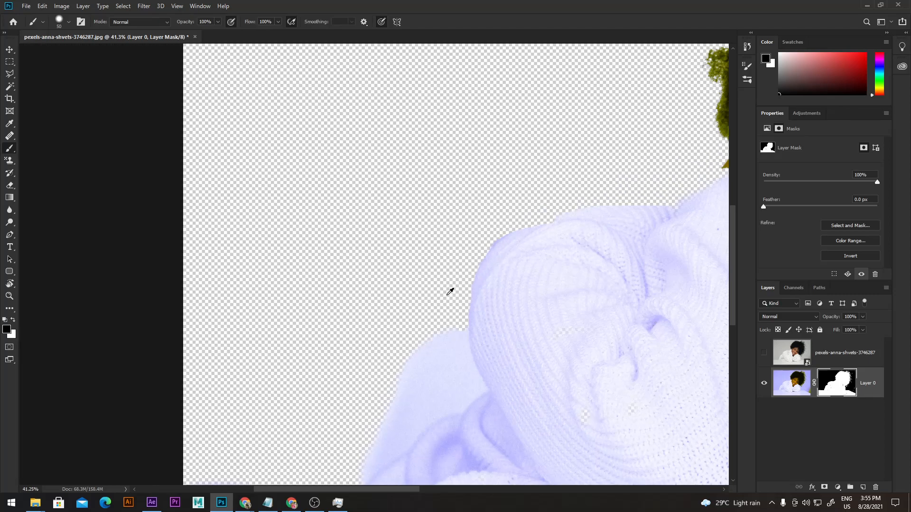
scroll(566, 231, "up", 3)
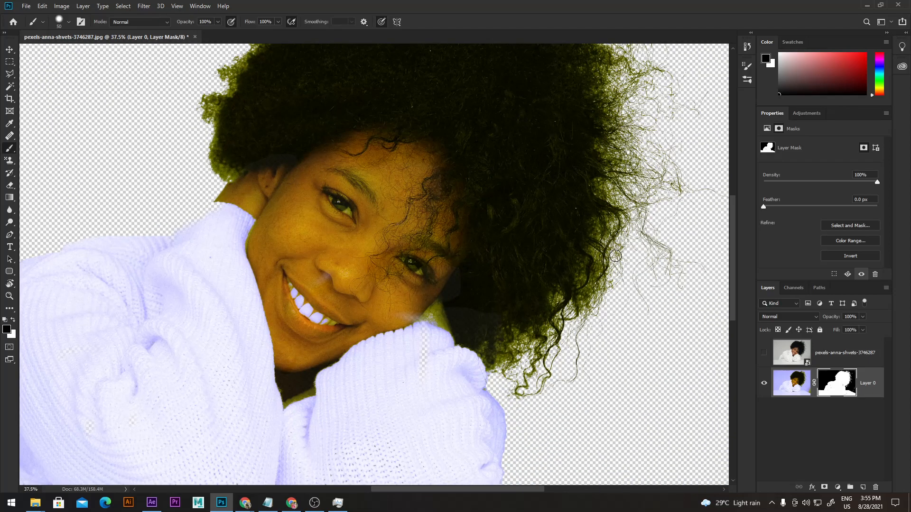
scroll(502, 205, "left", 2)
scroll(502, 205, "down", 1)
key("x")
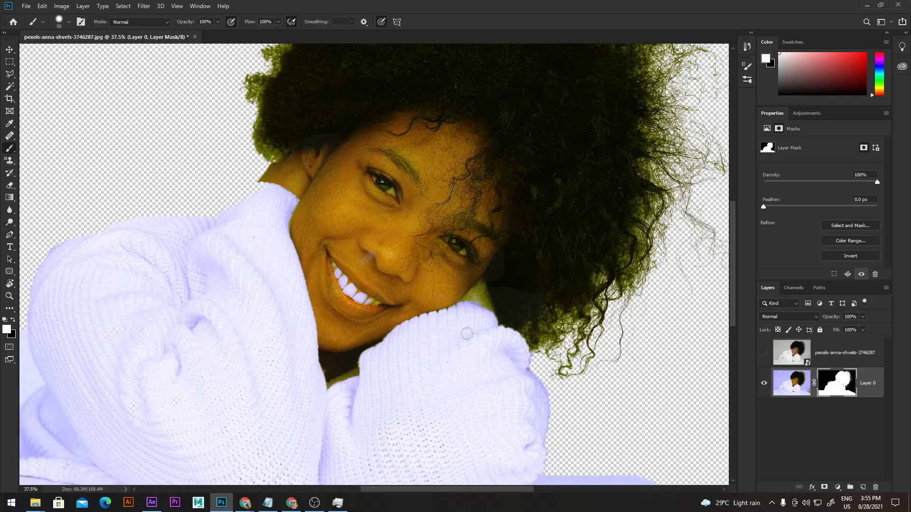
left_click_drag(386, 338, 417, 332)
Try painting over the face and nearby hair on the mask with a 423 px brush, and undo the strokes
left_click_drag(443, 162, 406, 260)
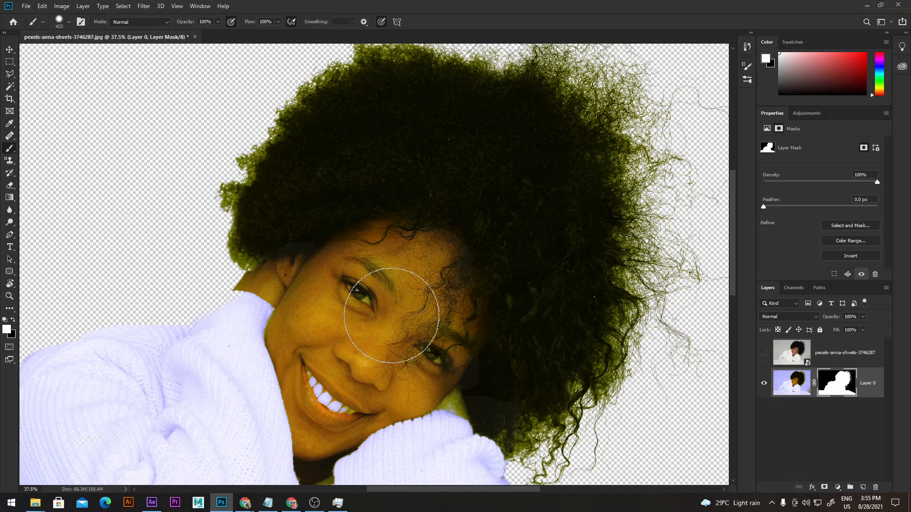
key("x")
mouse_move(398, 299)
left_mouse_down()
mouse_move(373, 339)
mouse_move(347, 331)
left_mouse_up()
key("ctrl+z")
key("x")
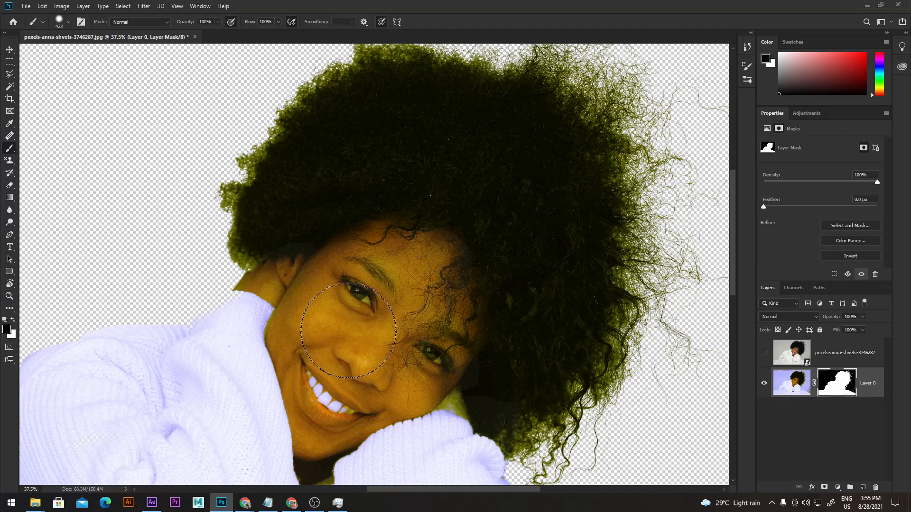
mouse_move(468, 264)
left_mouse_down()
mouse_move(488, 285)
mouse_move(457, 287)
mouse_move(486, 315)
left_mouse_up()
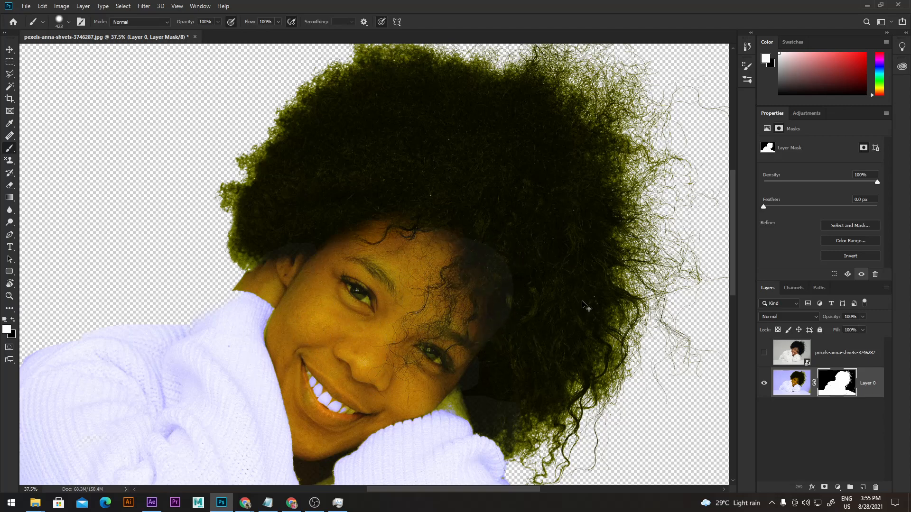
mouse_move(474, 401)
left_mouse_down()
mouse_move(452, 389)
mouse_move(470, 376)
left_mouse_up()
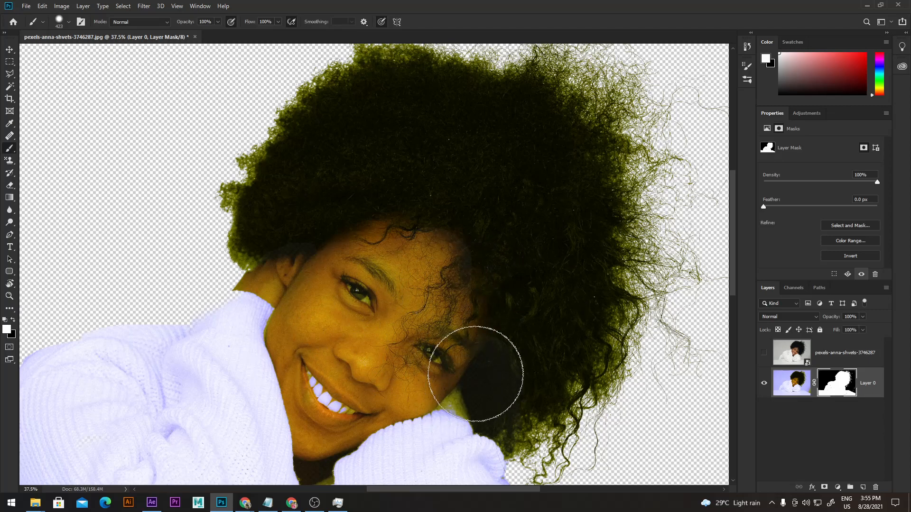
key("x")
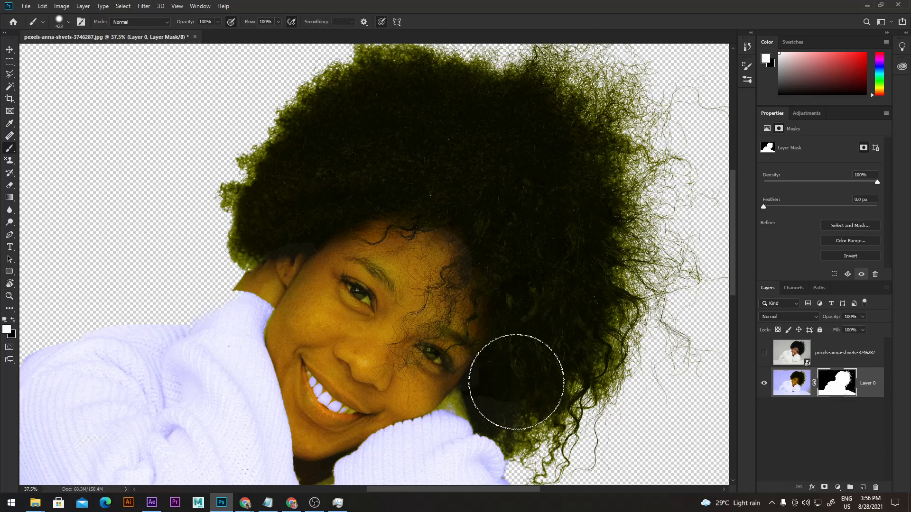
left_click(529, 395)
key("ctrl+z")
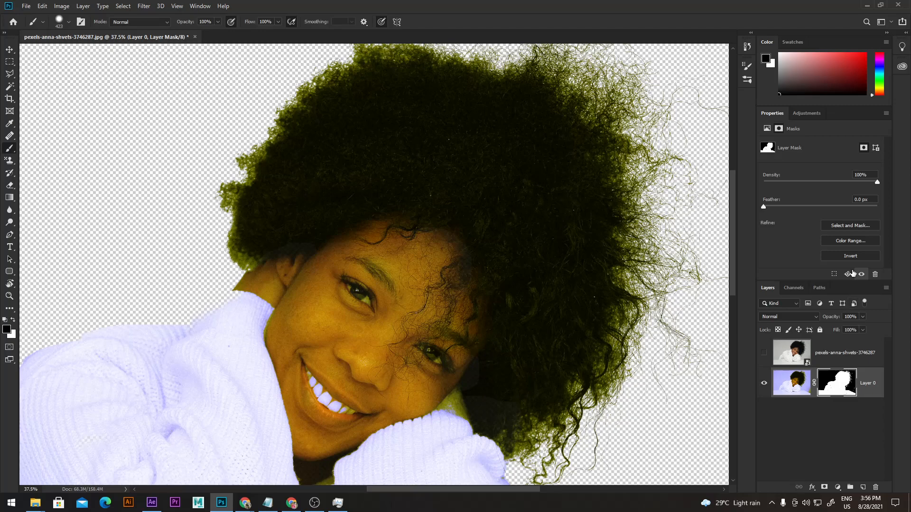
Open Select and Mask with the Black & White view and subtract the leftover grey patch above the table's right edge
left_click(857, 228)
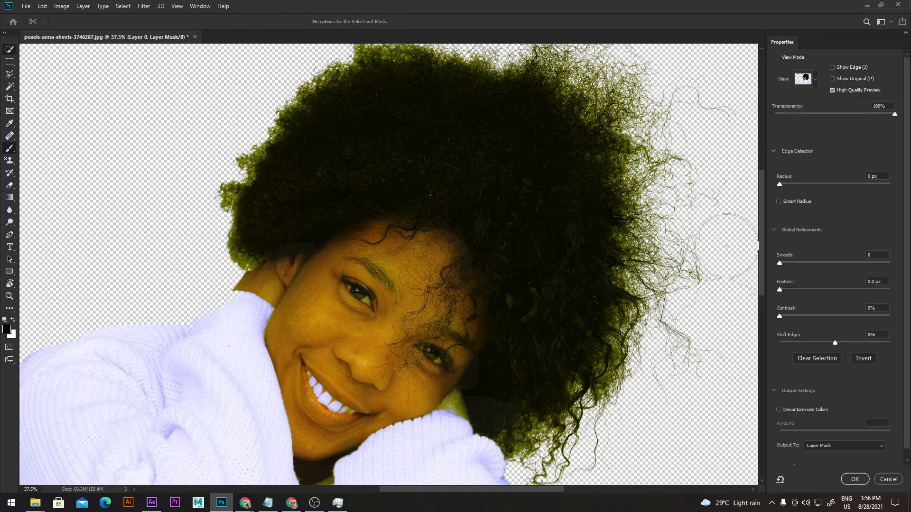
scroll(538, 295, "down", 3)
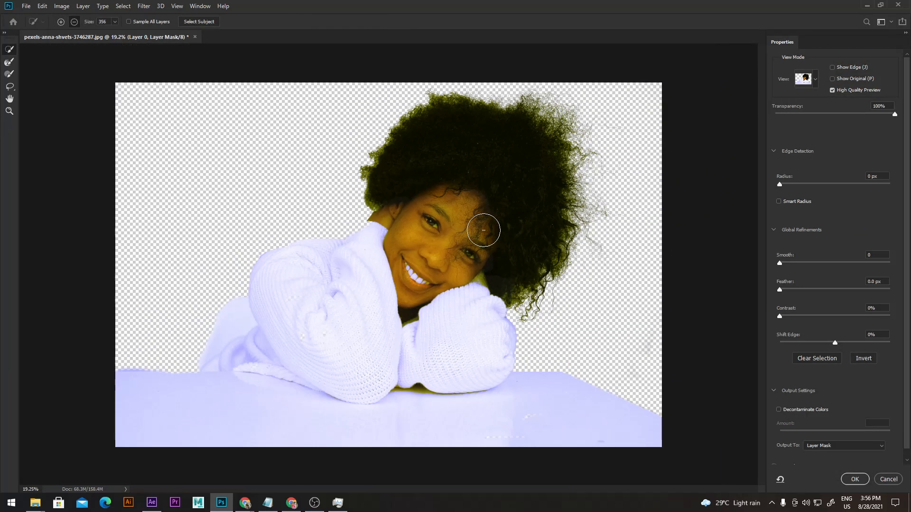
left_click(813, 80)
left_click(800, 196)
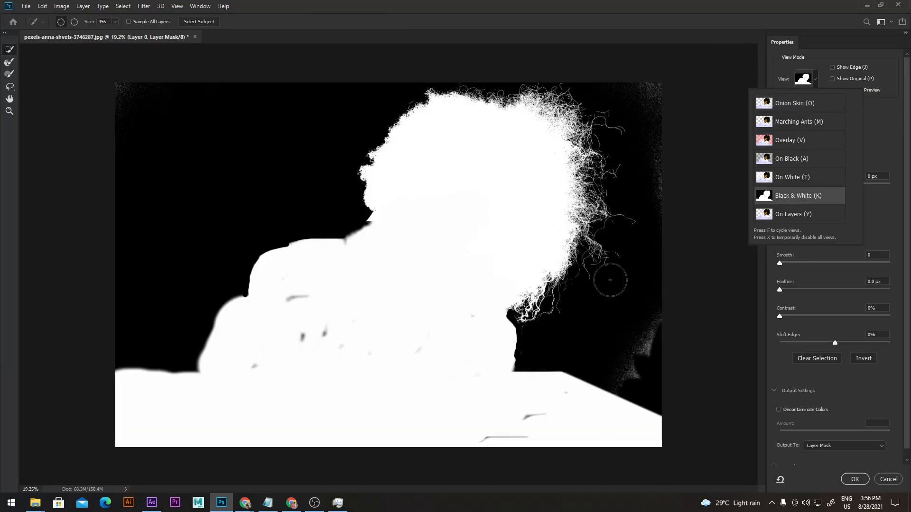
key("alt")
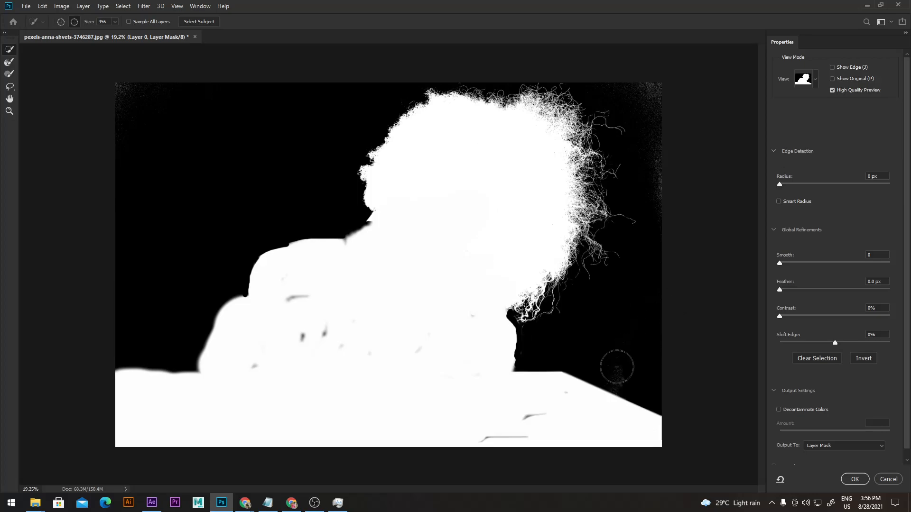
left_click_drag(652, 355, 630, 376)
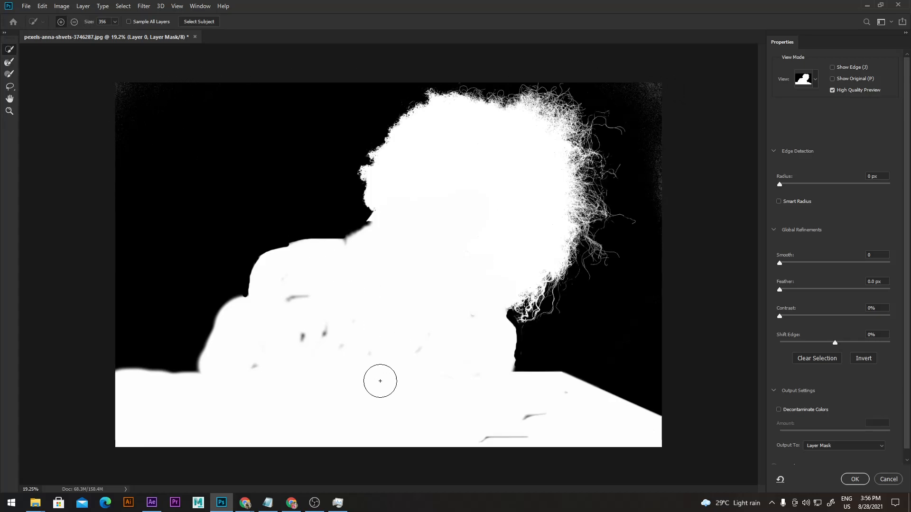
Add the remaining grey spots in the sweater and table to the selection and set the edge detection radius to 15 px
mouse_move(311, 329)
left_mouse_down()
mouse_move(290, 290)
mouse_move(281, 296)
mouse_move(293, 291)
mouse_move(302, 344)
mouse_move(255, 366)
mouse_move(334, 360)
mouse_move(223, 376)
mouse_move(443, 334)
mouse_move(461, 314)
mouse_move(433, 367)
mouse_move(498, 413)
mouse_move(536, 419)
mouse_move(499, 431)
mouse_move(542, 420)
mouse_move(517, 415)
mouse_move(495, 441)
left_mouse_up()
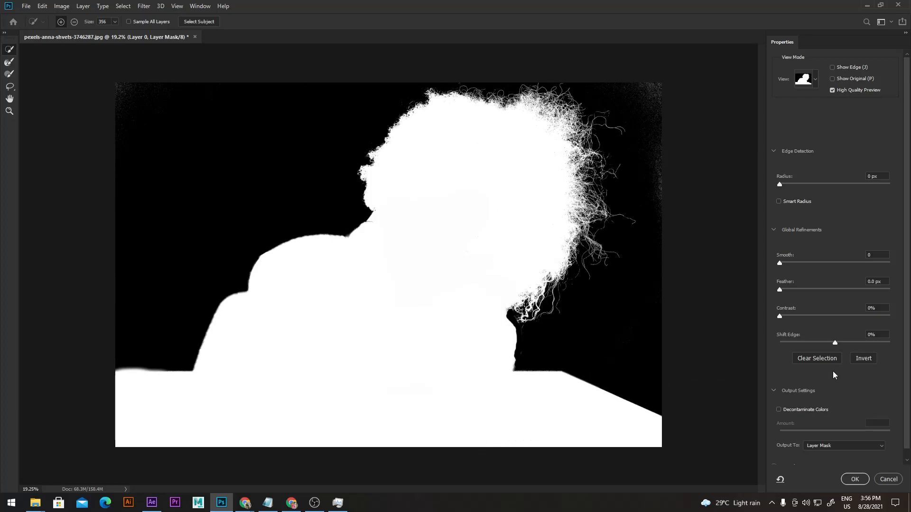
left_click(867, 177)
type("50")
key("Return")
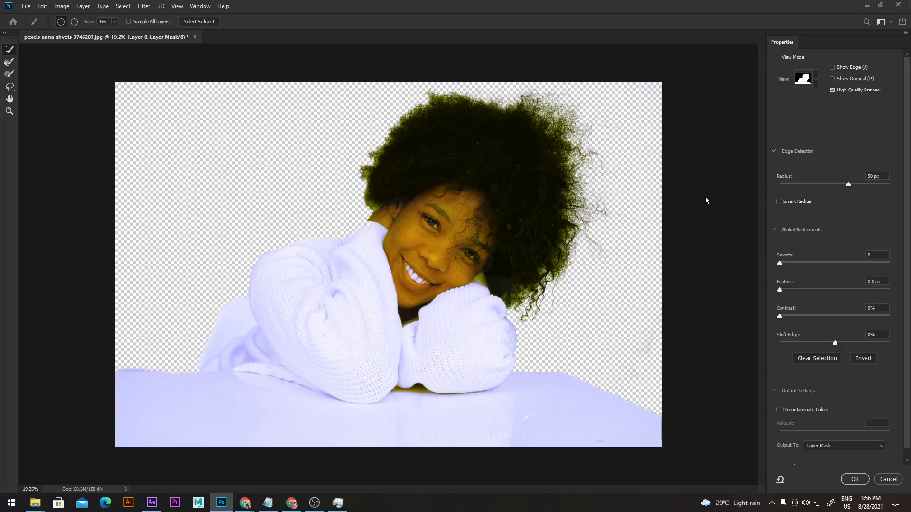
key("k")
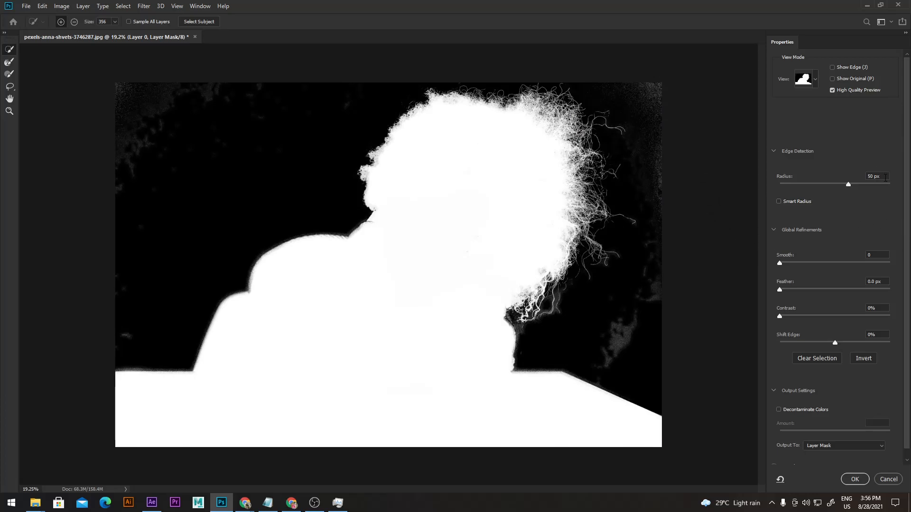
type("15")
key("Return")
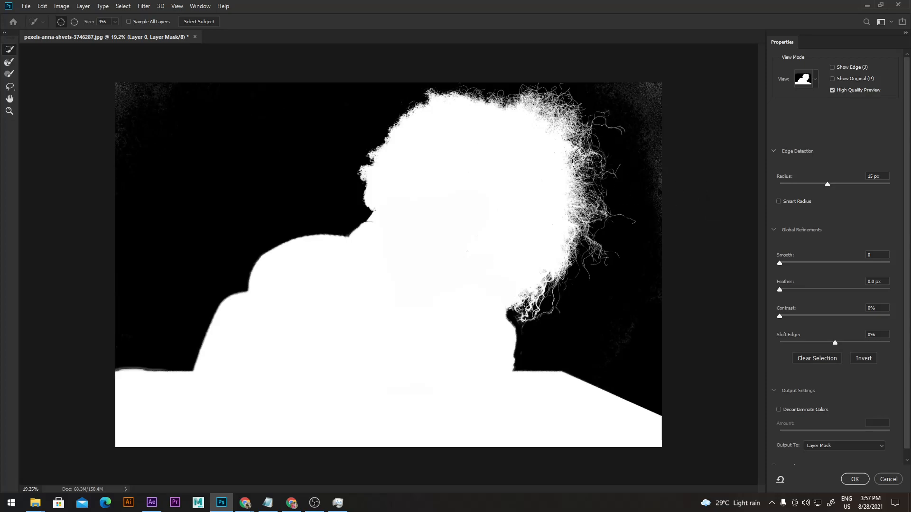
Set the selection's global refinements to 25% contrast, 1.5 px feather and smooth 1
mouse_move(566, 268)
left_mouse_down()
mouse_move(502, 314)
mouse_move(482, 347)
mouse_move(505, 293)
mouse_move(503, 319)
mouse_move(508, 304)
mouse_move(522, 323)
left_mouse_up()
left_click(791, 315)
type("25")
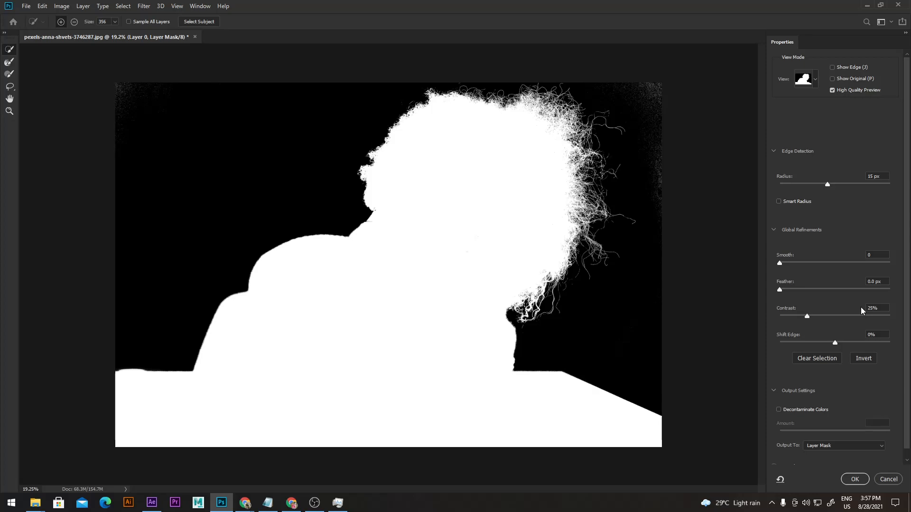
left_click(867, 283)
type("1.")
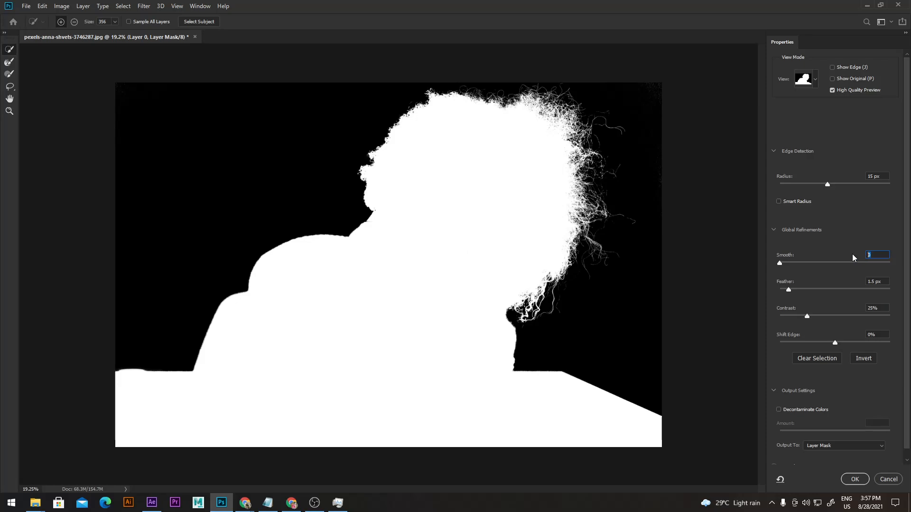
type("5")
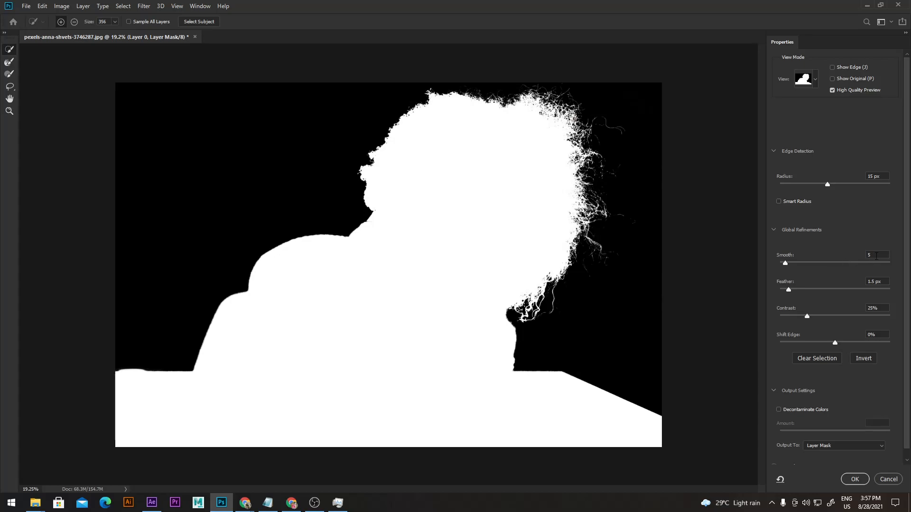
type("1")
key("Return")
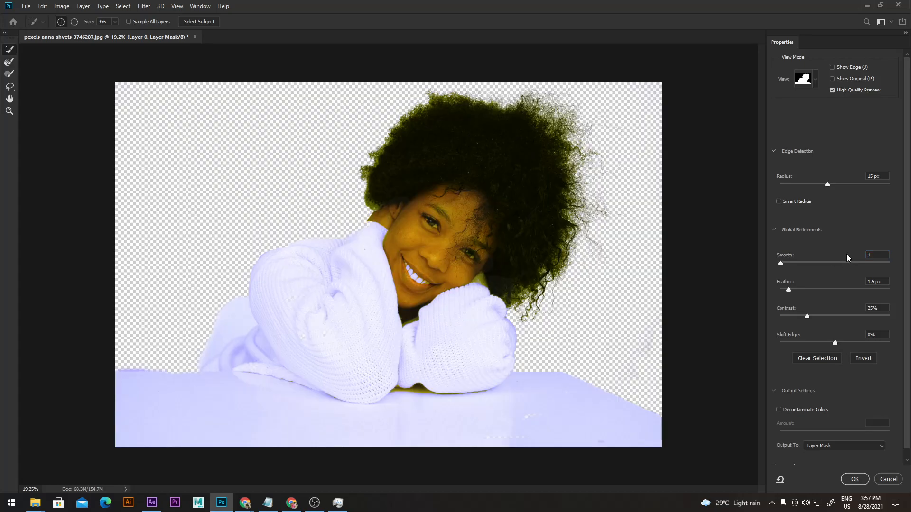
key("k")
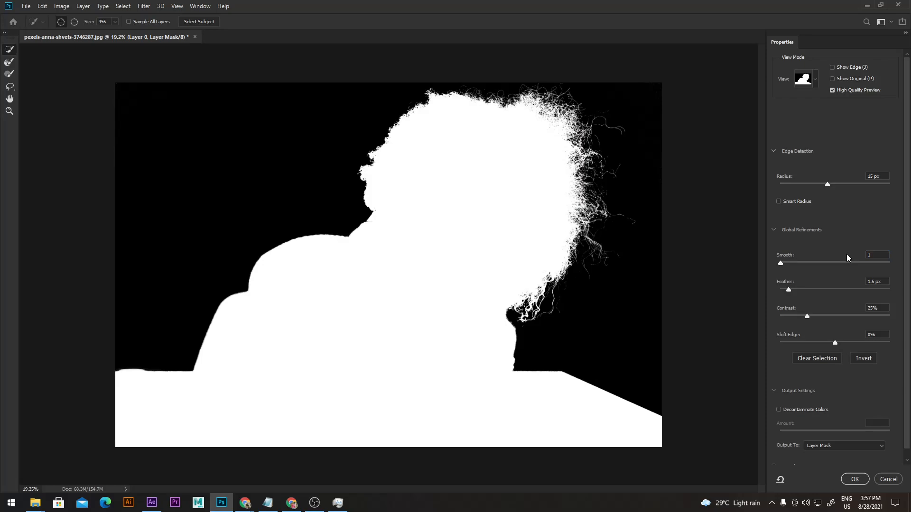
Enable Smart Radius and apply the refined selection to the layer mask
left_click(827, 184)
scroll(825, 381, "down", 1)
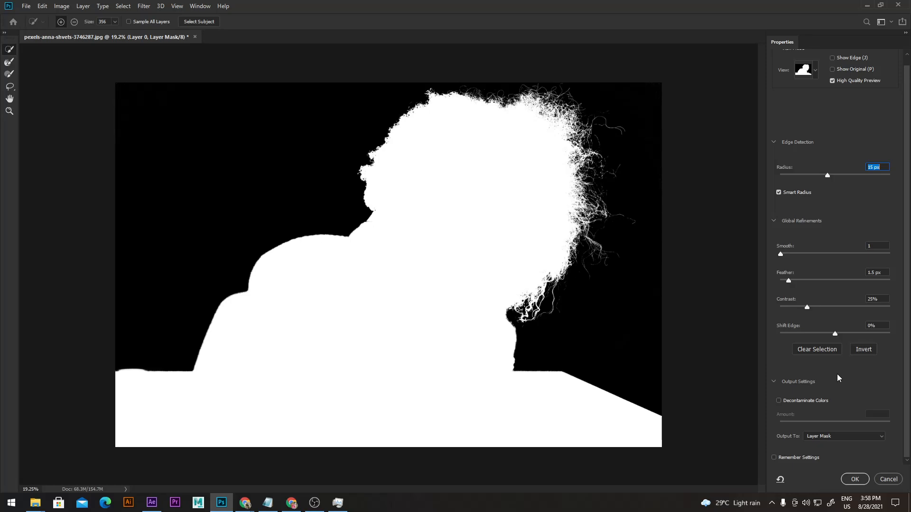
left_click(199, 5)
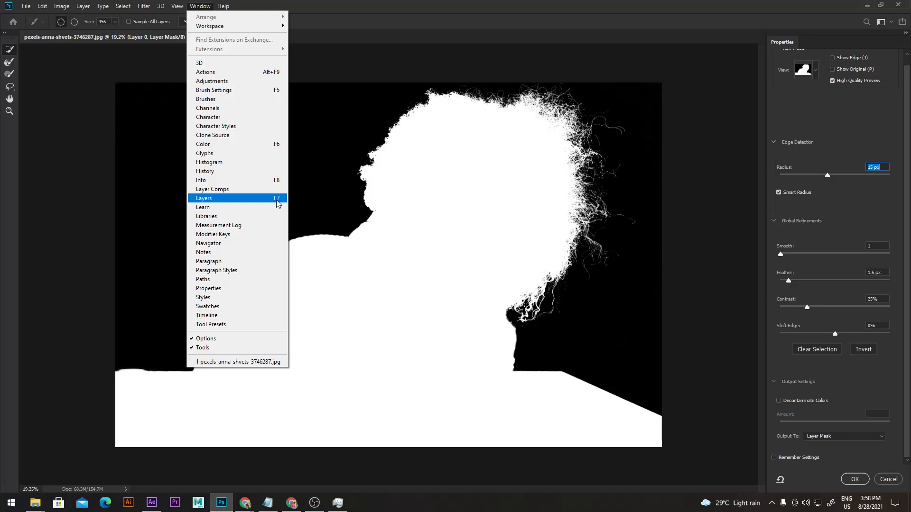
left_click(197, 5)
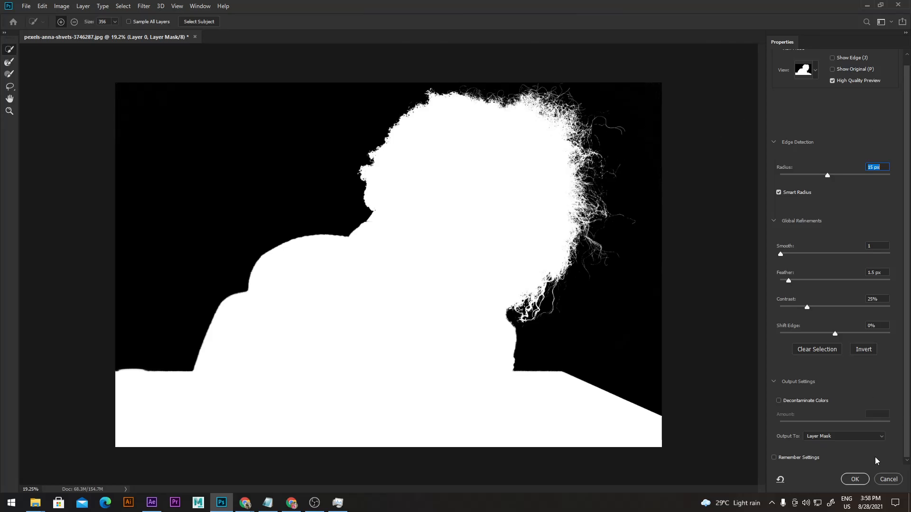
left_click(861, 480)
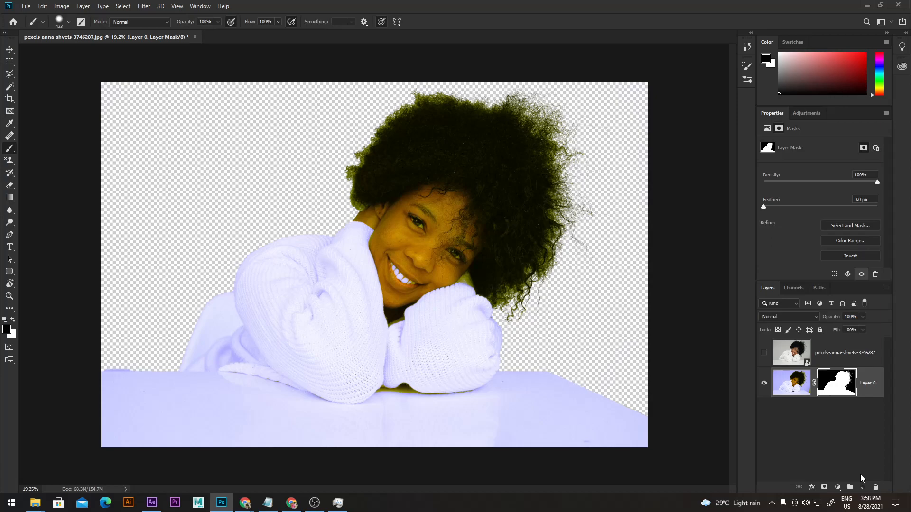
Move the original photo layer below Layer 0, compare it with the cutout, and leave the original hidden
left_click(770, 354)
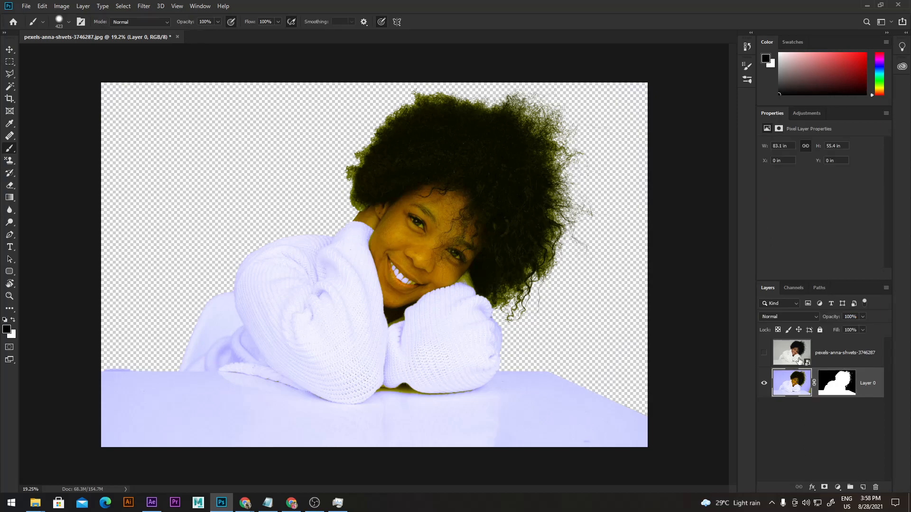
left_click(764, 352)
left_click_drag(787, 353, 780, 375)
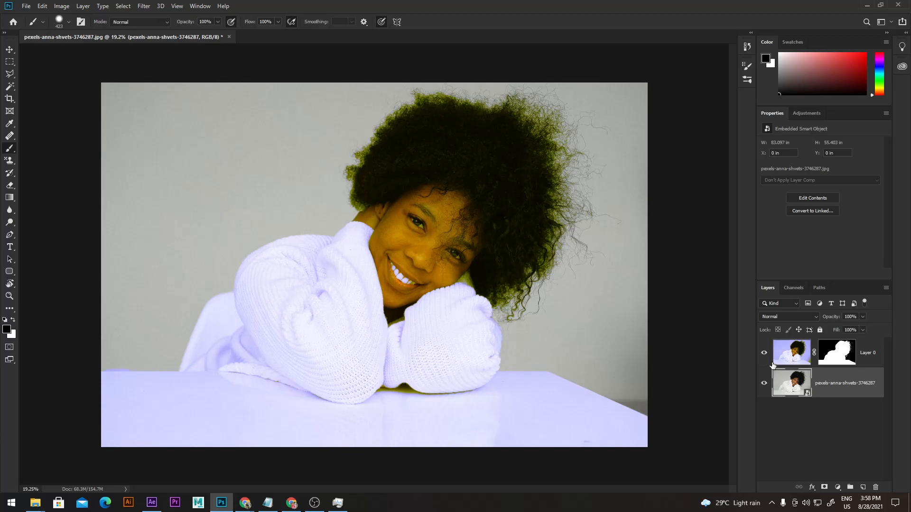
left_click(787, 359)
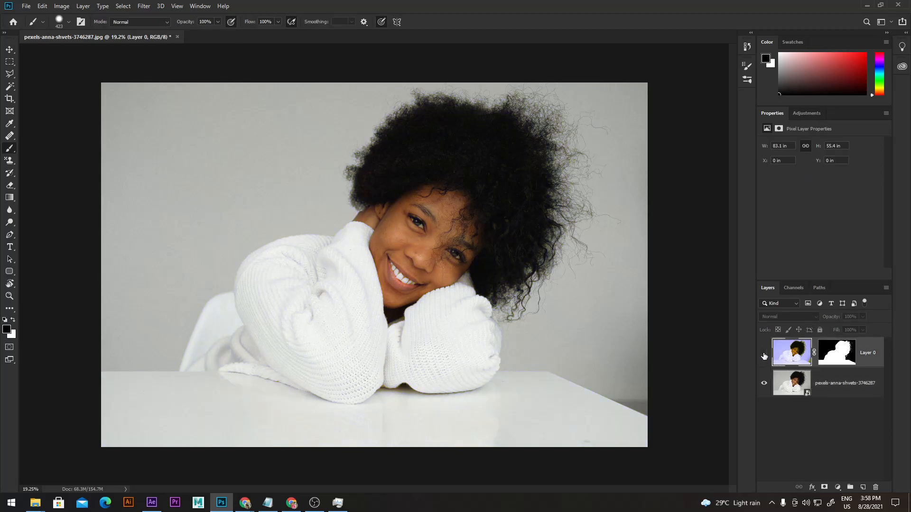
left_click(764, 356)
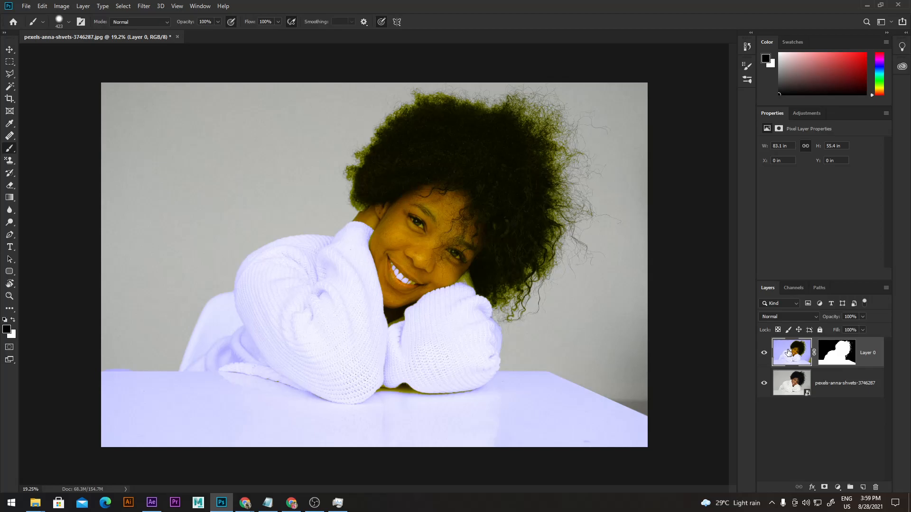
left_click(763, 382)
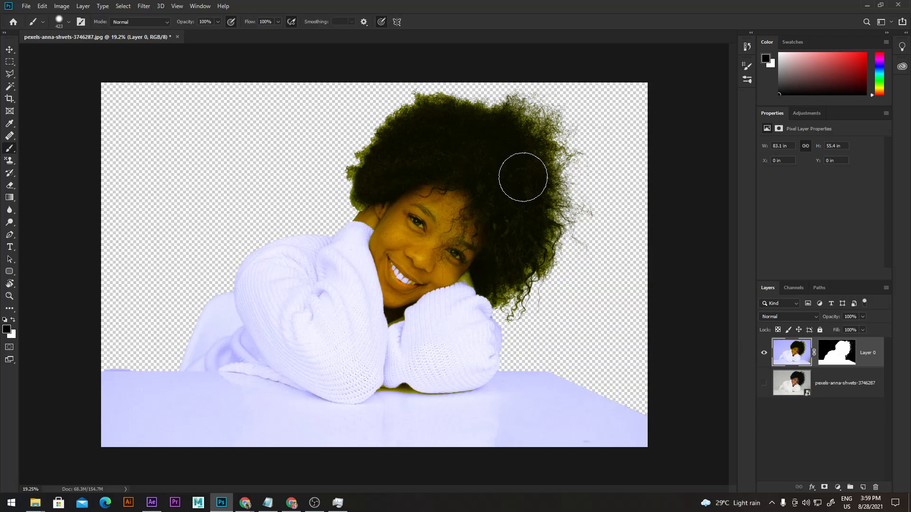
Target Layer 0's mask, reduce the brush to 175 px, and inspect the hair edge beside the neck
key("ctrl+space")
left_click_drag(564, 171, 439, 233)
left_click(838, 355)
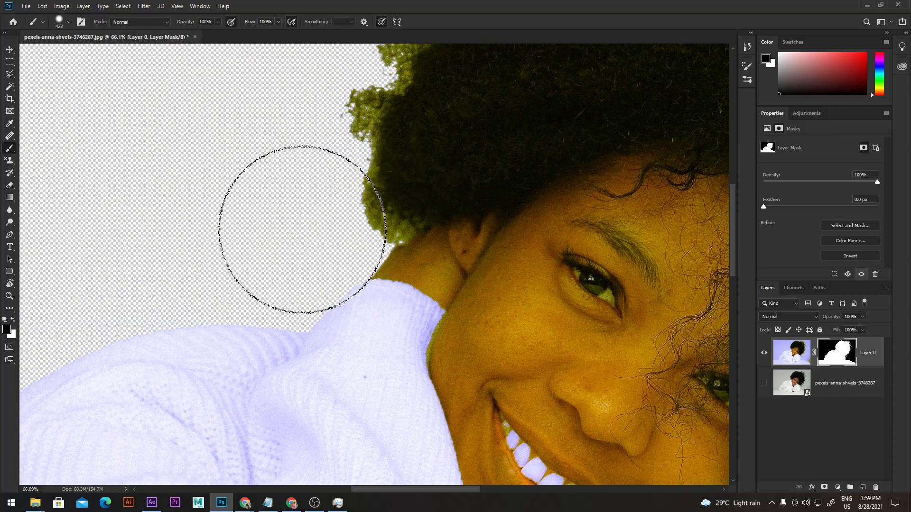
left_click_drag(297, 207, 304, 189)
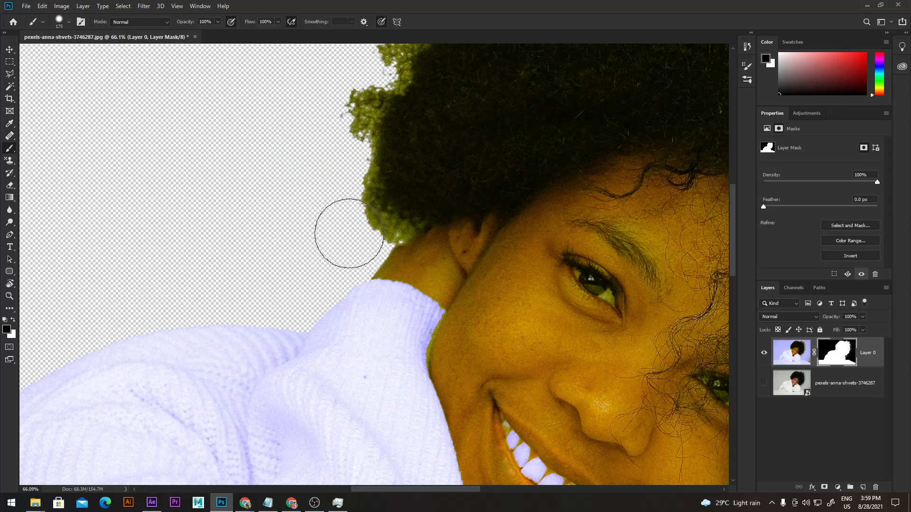
scroll(350, 230, "down", 4)
scroll(350, 230, "up", 2)
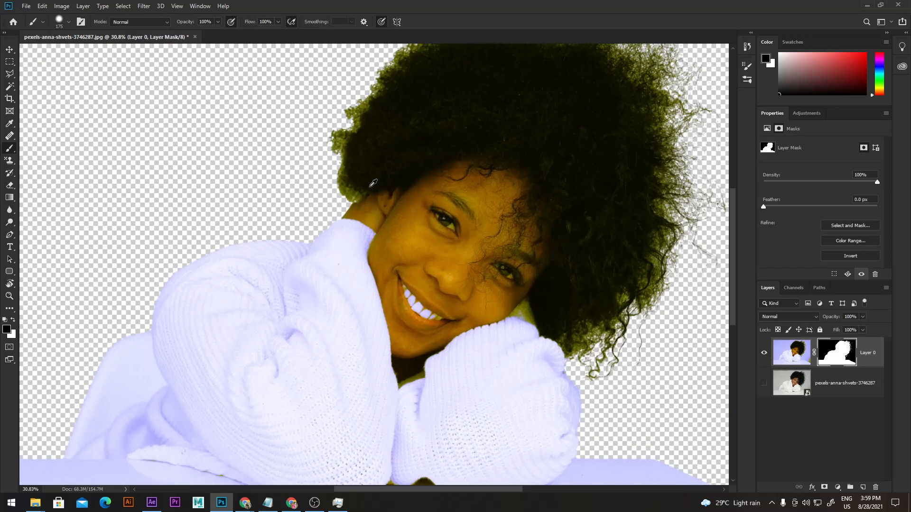
left_click_drag(396, 150, 389, 203)
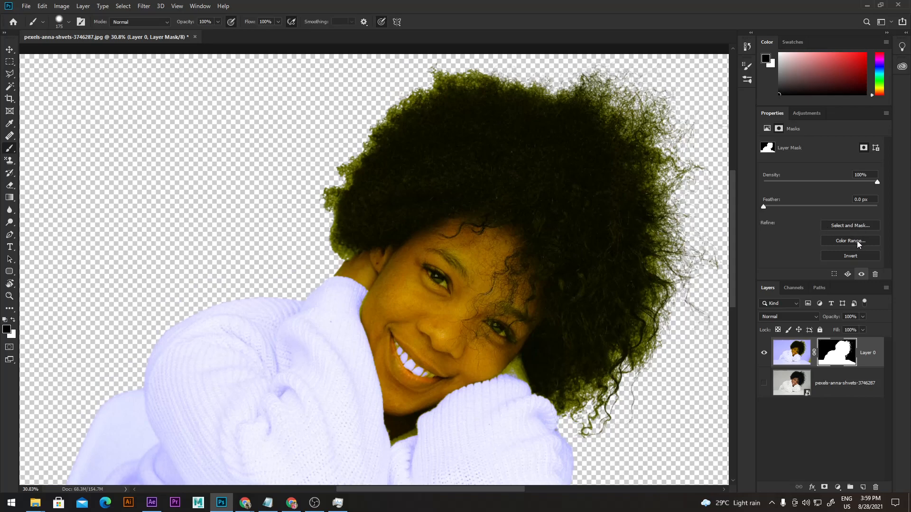
left_click(859, 224)
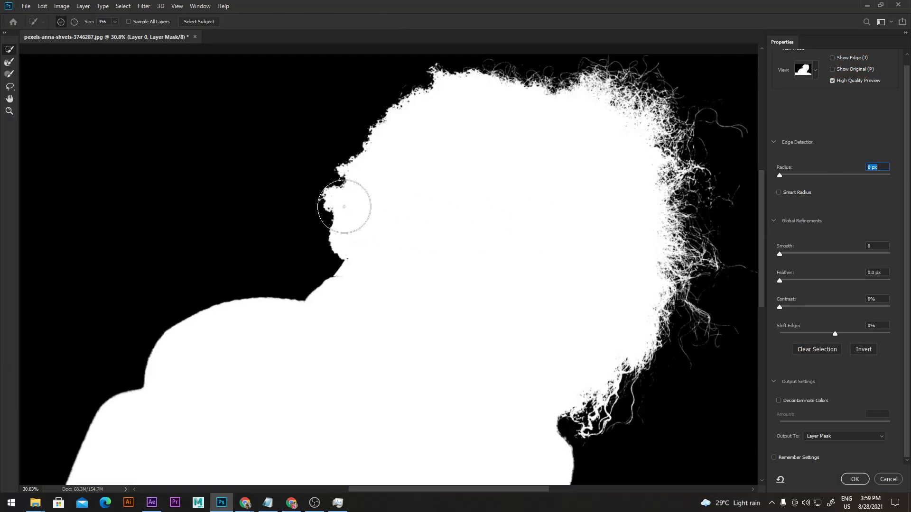
left_click_drag(344, 206, 367, 228)
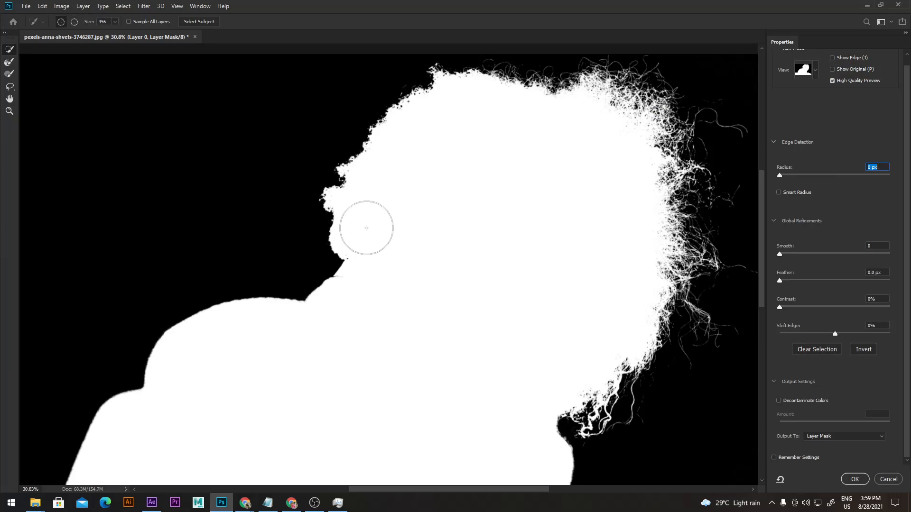
key("alt")
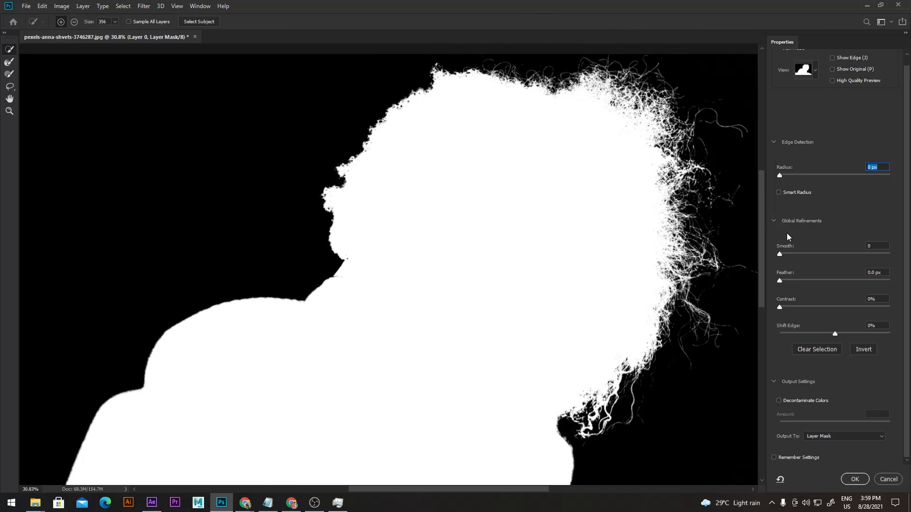
mouse_move(781, 309)
left_mouse_down()
mouse_move(797, 309)
mouse_move(779, 307)
left_mouse_up()
left_click(896, 482)
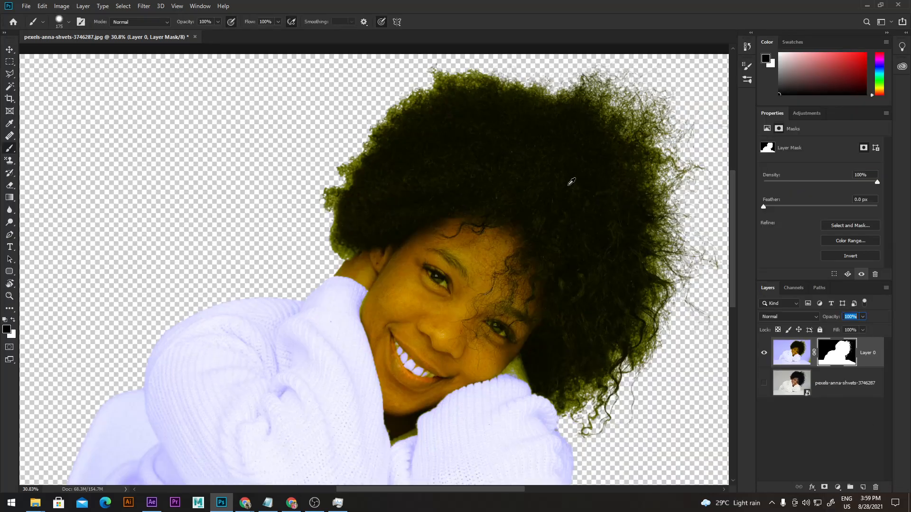
Toggle the Blue channel's visibility to compare the cutout's colours with and without it
left_click_drag(569, 197, 546, 200)
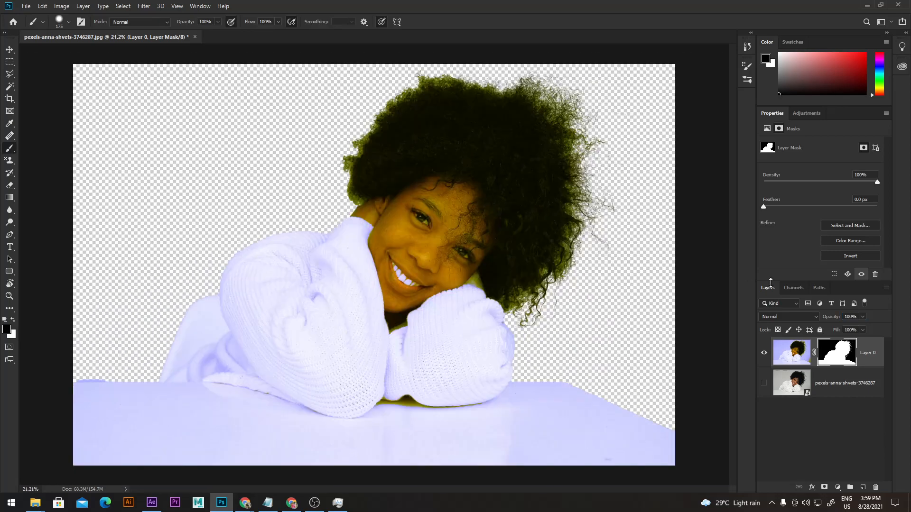
left_click(798, 287)
left_click(788, 404)
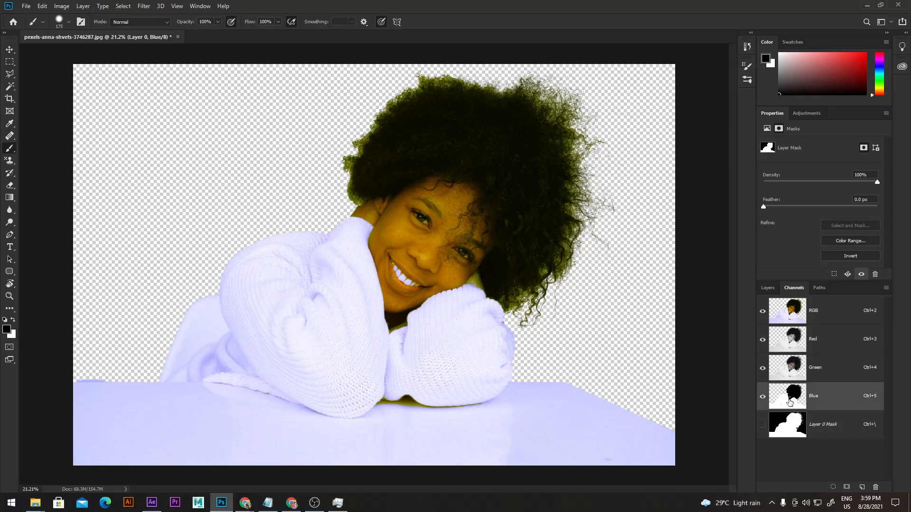
left_click(762, 399)
left_click(762, 398)
left_click(762, 398)
left_click(763, 398)
left_click(763, 398)
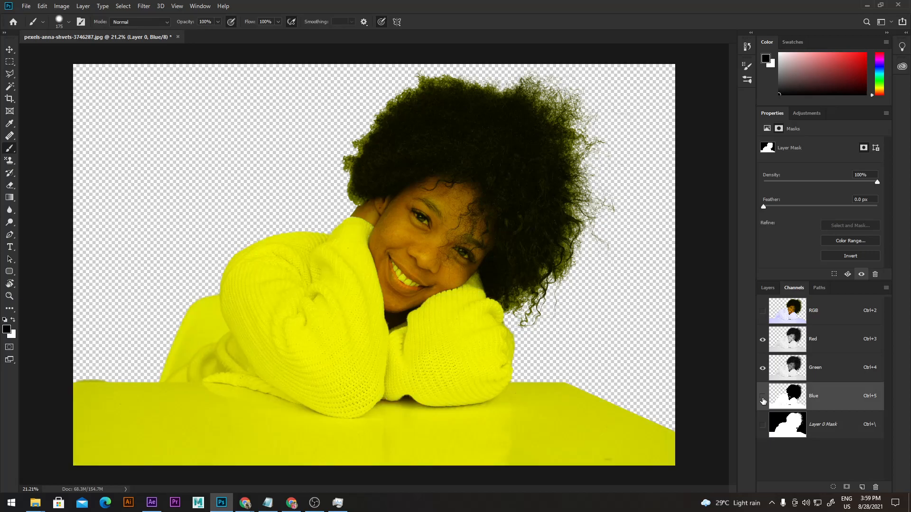
left_click(763, 398)
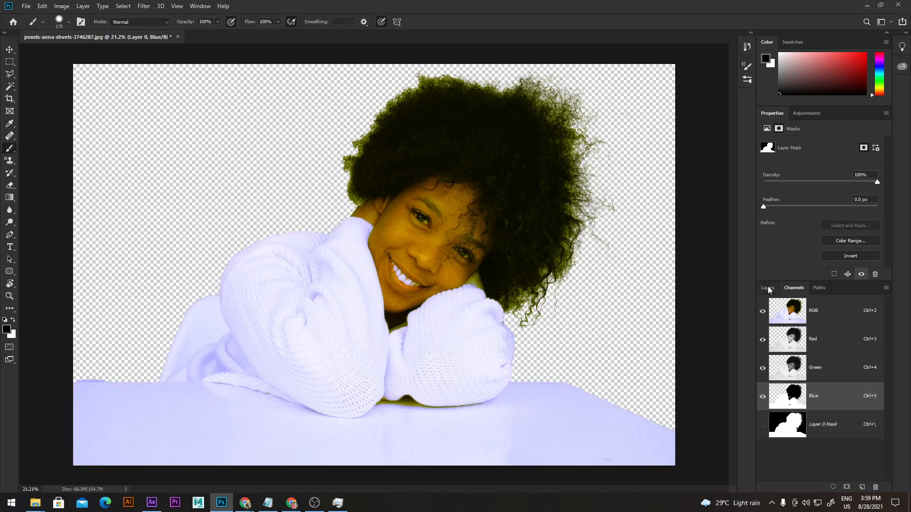
left_click(769, 289)
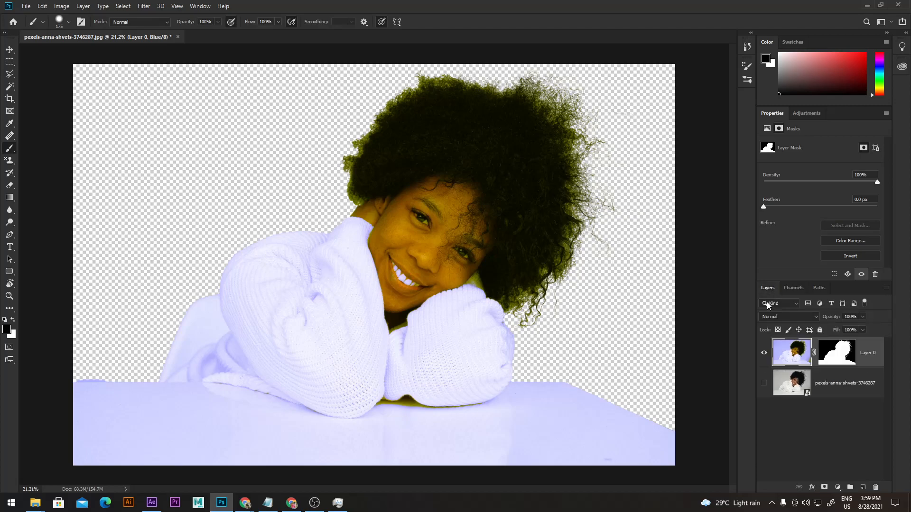
Add a Selective Color adjustment layer above Layer 0 and choose Greens as the colour range to adjust
left_click(787, 355)
left_click(838, 487)
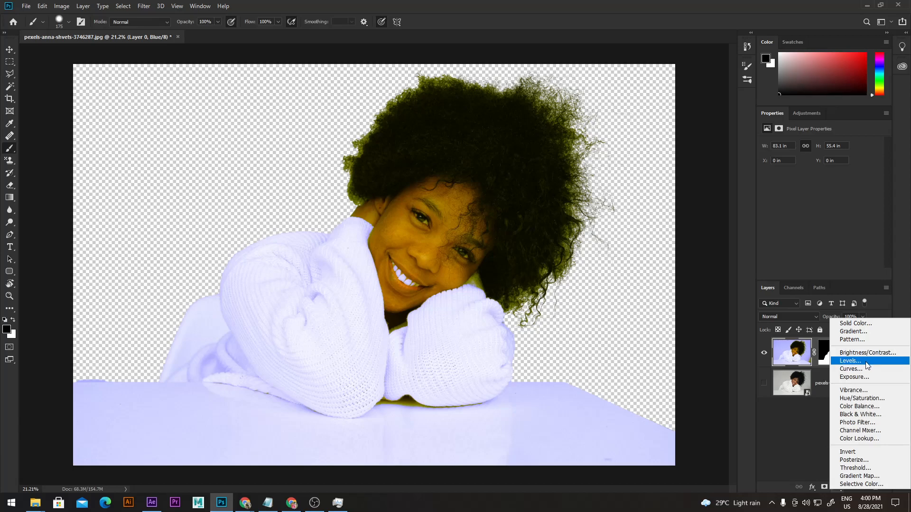
left_click(859, 483)
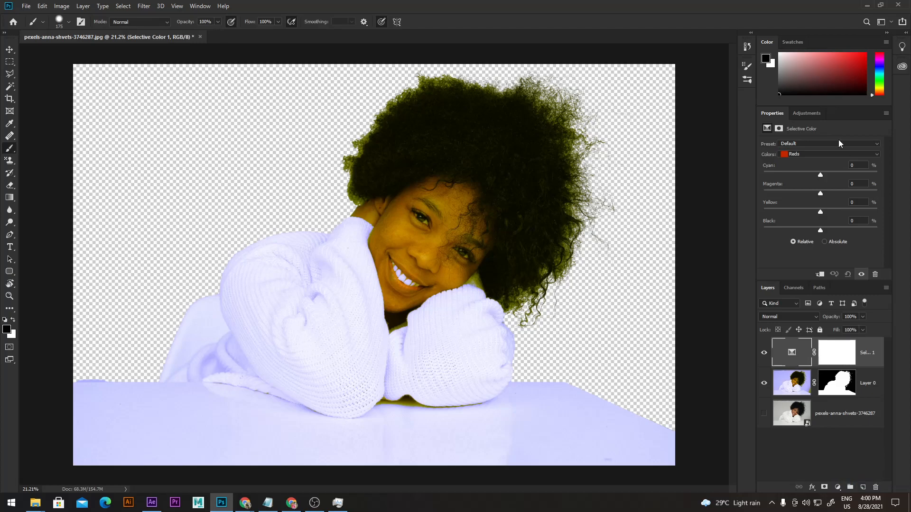
left_click(818, 154)
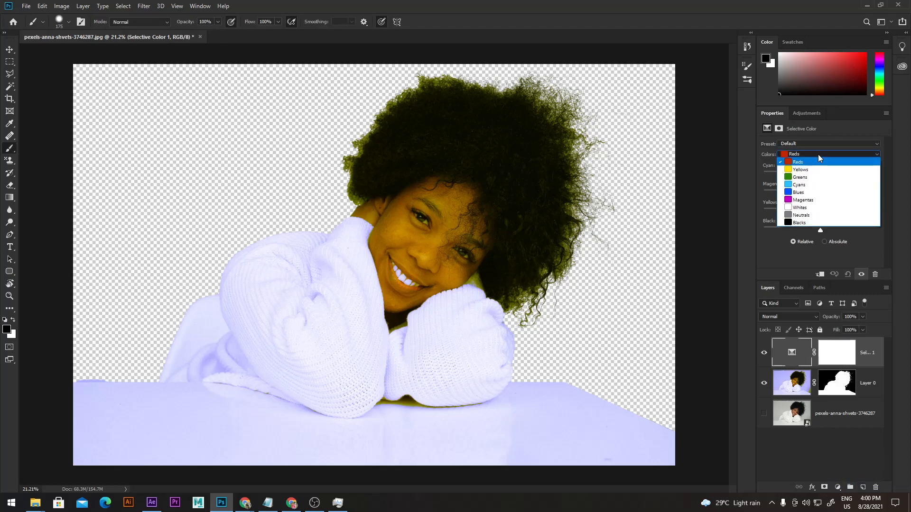
left_click(810, 179)
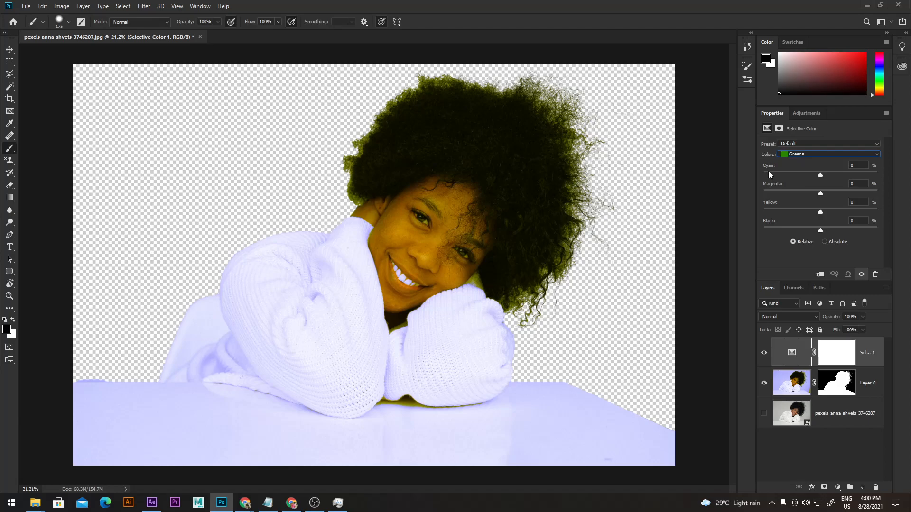
Sample skin tones from the forehead and cheek, delete the Selective Color layer, and undo the deletion
left_click(456, 203, "alt")
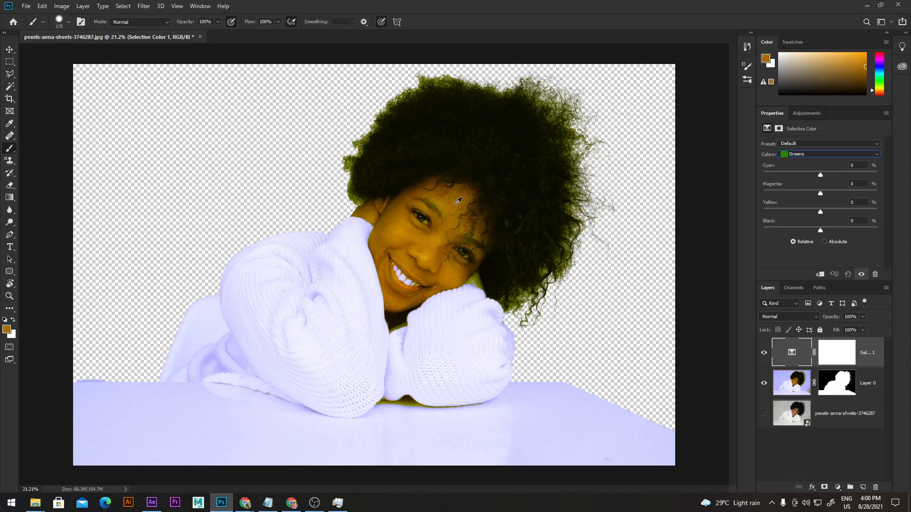
left_click(404, 230, "alt")
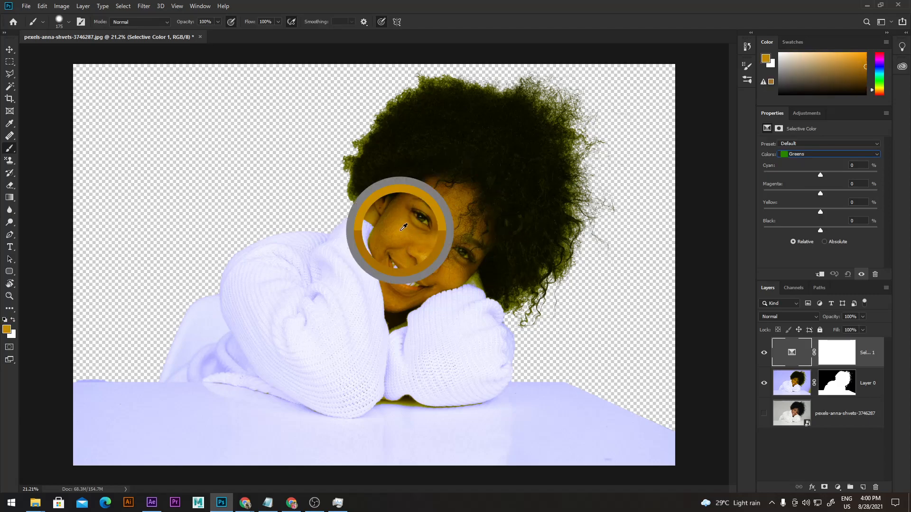
left_click_drag(819, 174, 776, 175)
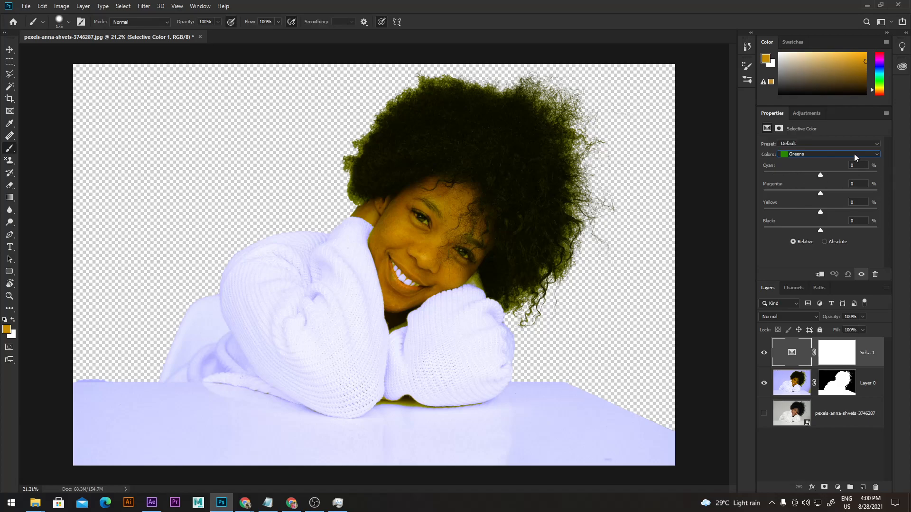
key("Delete")
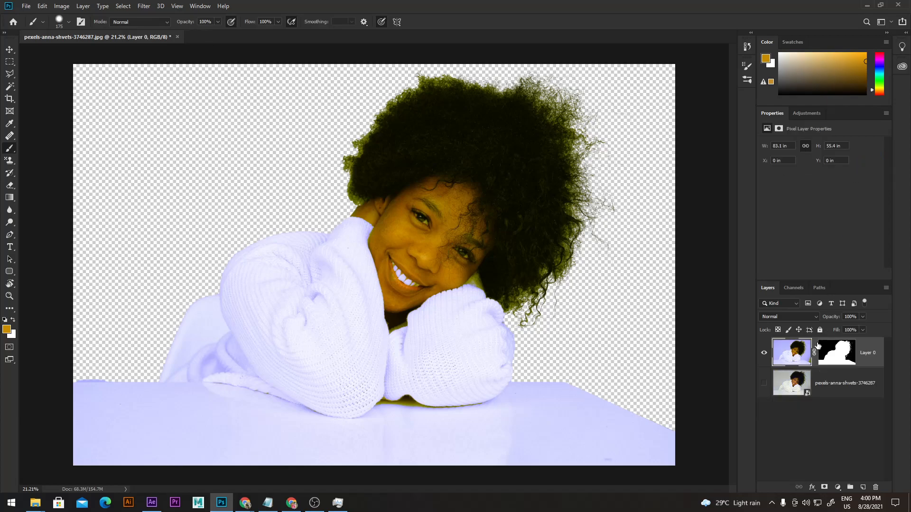
key("ctrl+z")
key("ctrl+z")
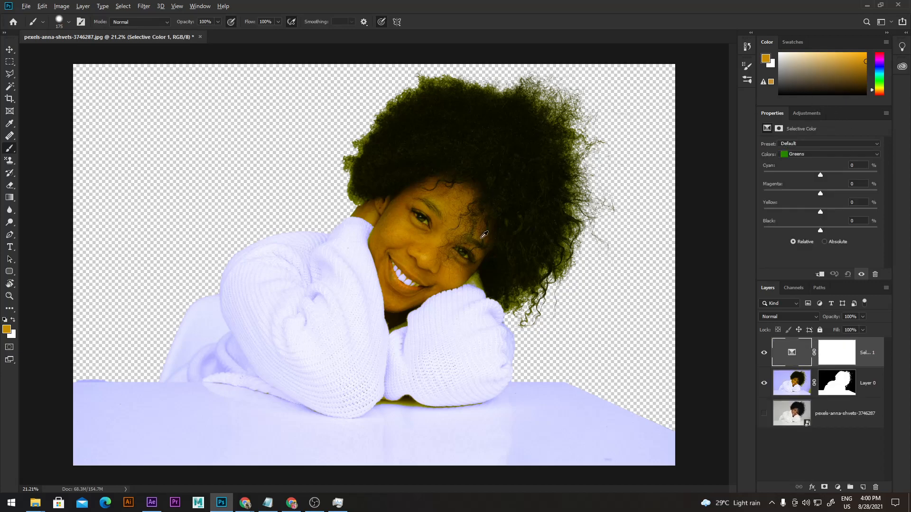
Sample the olive tone at the hair's edge, try lowering Cyan in the Greens range, and undo the slider trials
left_click(363, 140, "alt")
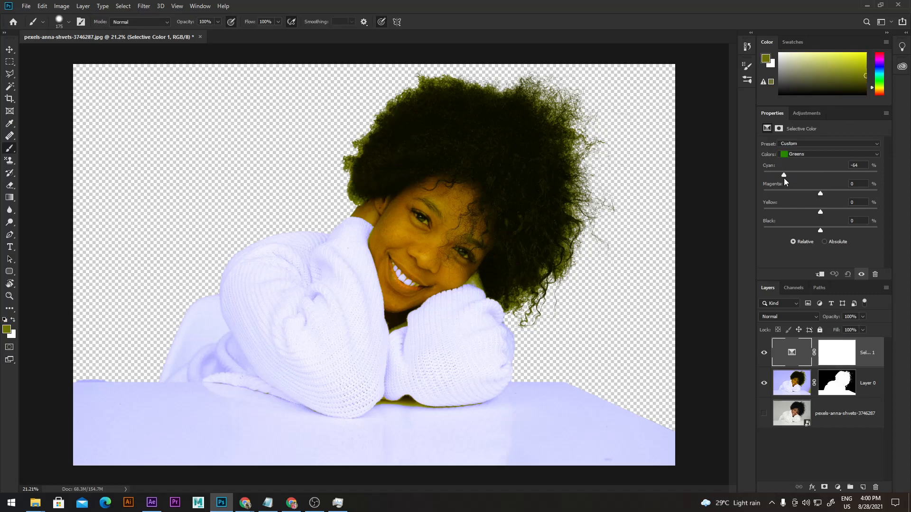
left_click_drag(801, 175, 820, 175)
left_click_drag(775, 186, 622, 208)
left_click_drag(771, 225, 849, 227)
key("ctrl+z")
key("ctrl+z")
left_click(826, 243)
In the Reds range, set Cyan to -100%, Yellow to -100% and Black to about +30%
left_click(814, 155)
left_click(811, 164)
left_click_drag(821, 175, 849, 175)
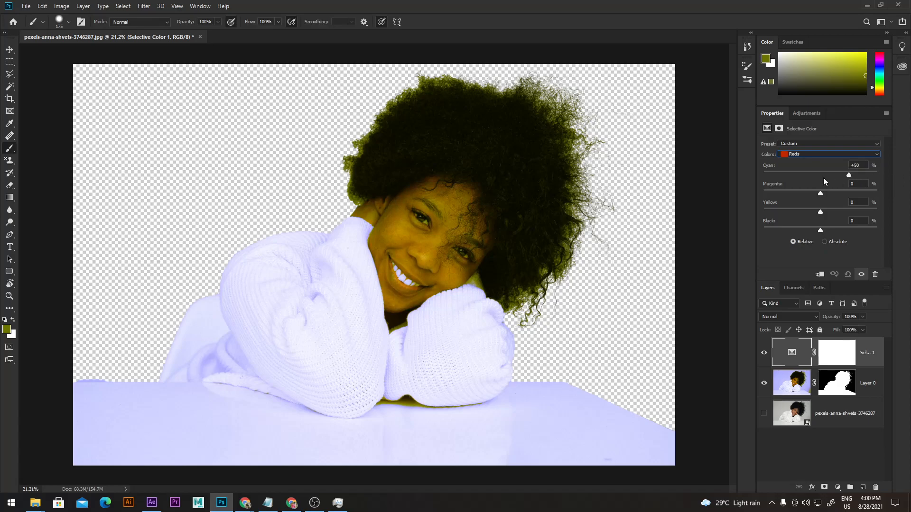
left_click_drag(877, 175, 705, 177)
mouse_move(819, 193)
left_mouse_down()
mouse_move(744, 192)
mouse_move(855, 193)
mouse_move(820, 193)
left_mouse_up()
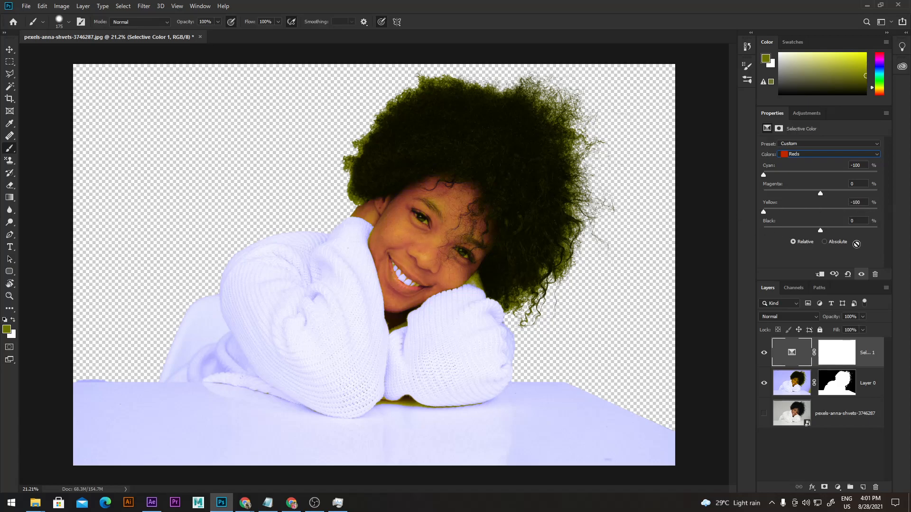
left_click_drag(820, 230, 708, 231)
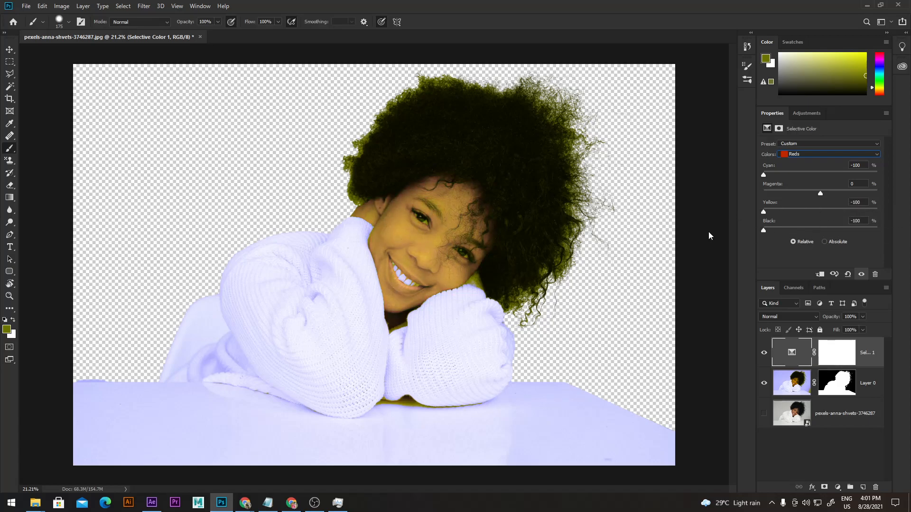
left_click_drag(787, 232, 835, 232)
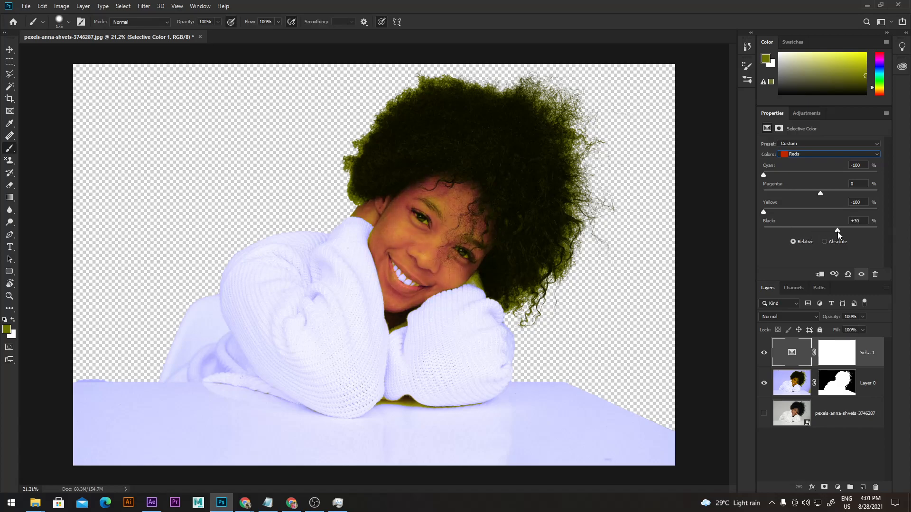
Try slider changes in the Cyans and Blacks ranges of the Selective Color adjustment
left_click(815, 154)
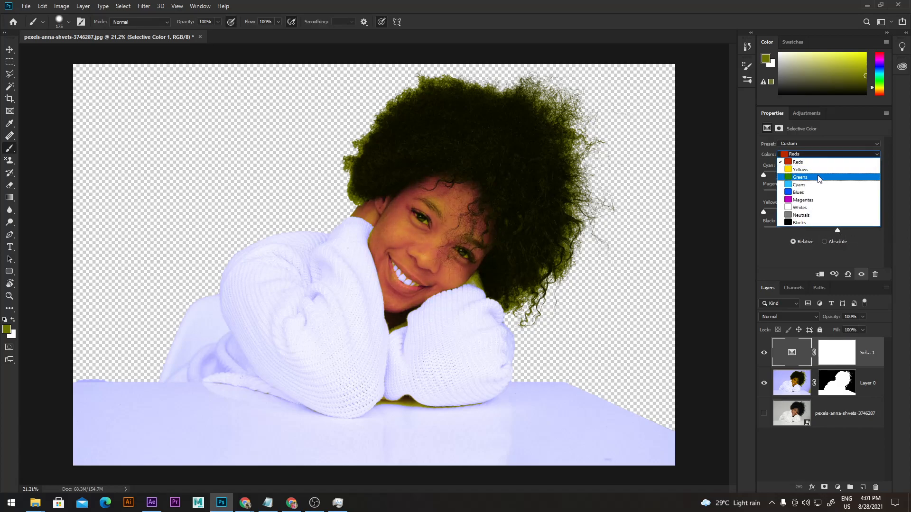
left_click(816, 185)
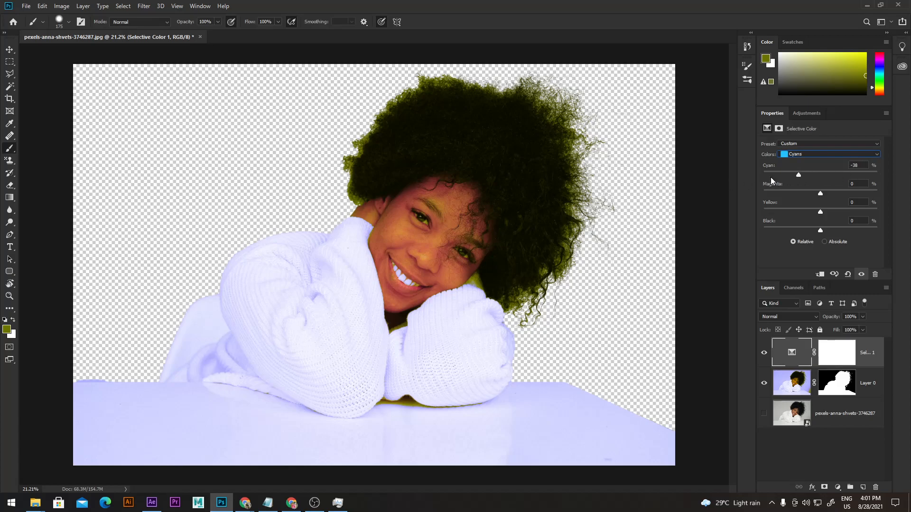
left_click_drag(820, 193, 773, 217)
left_click(814, 155)
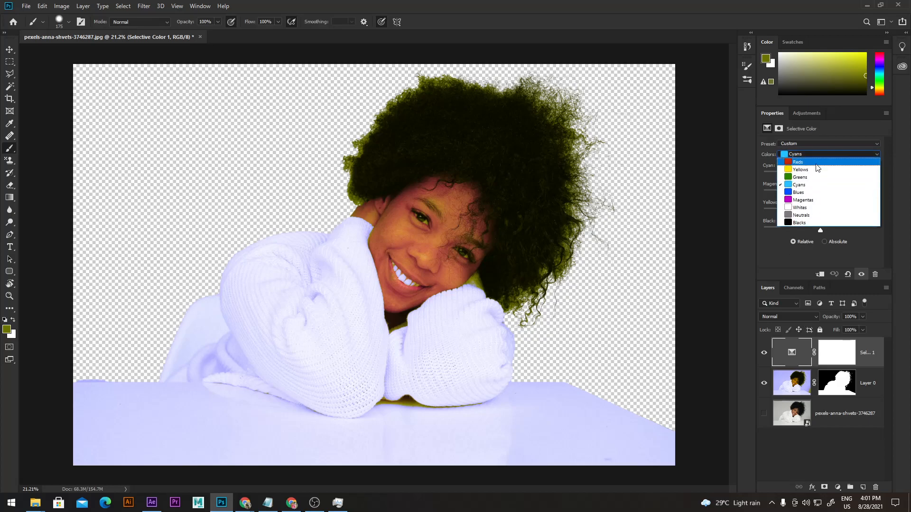
left_click(814, 223)
left_click_drag(810, 178, 906, 187)
left_click_drag(851, 186, 820, 181)
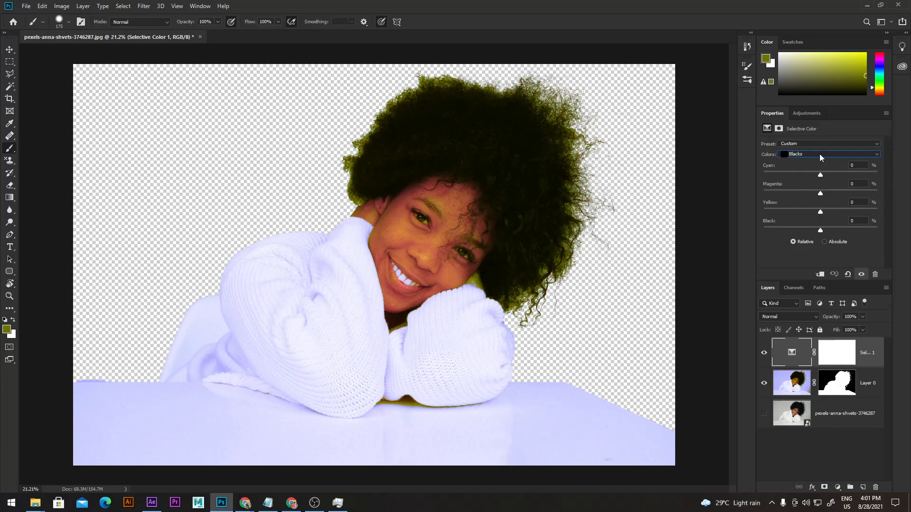
Reset all colour ranges of the Selective Color adjustment to 0%
left_click(829, 144)
left_click(829, 149)
left_click(830, 147)
left_click(821, 166)
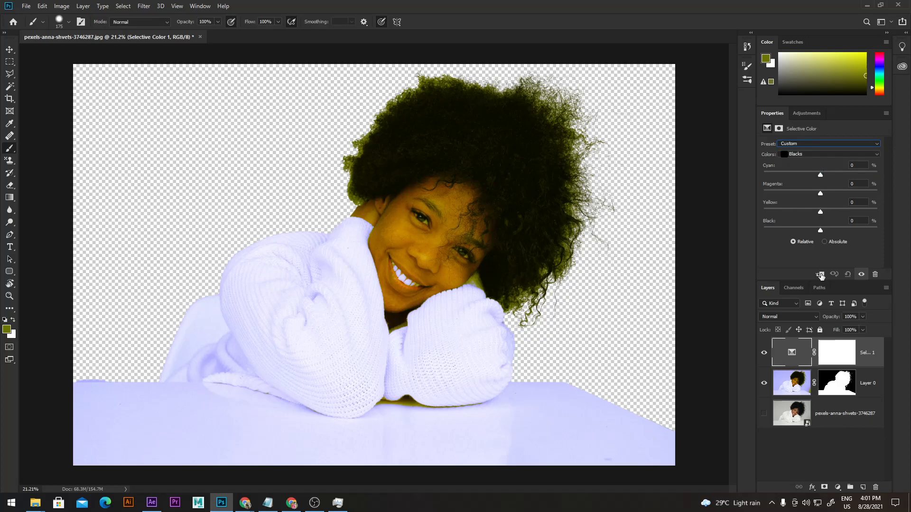
Add a Photo Filter adjustment layer above the Selective Color layer and set its filter to Cooling Filter (LBB)
left_click(837, 487)
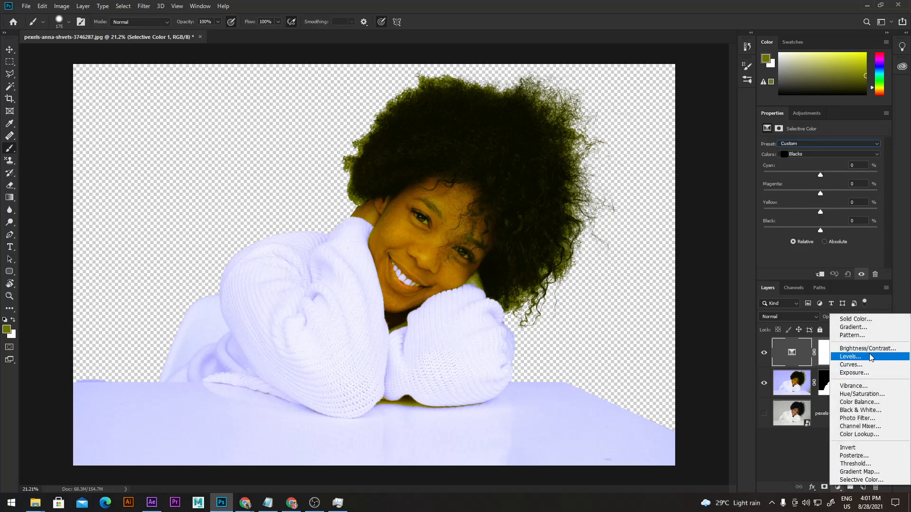
left_click(860, 418)
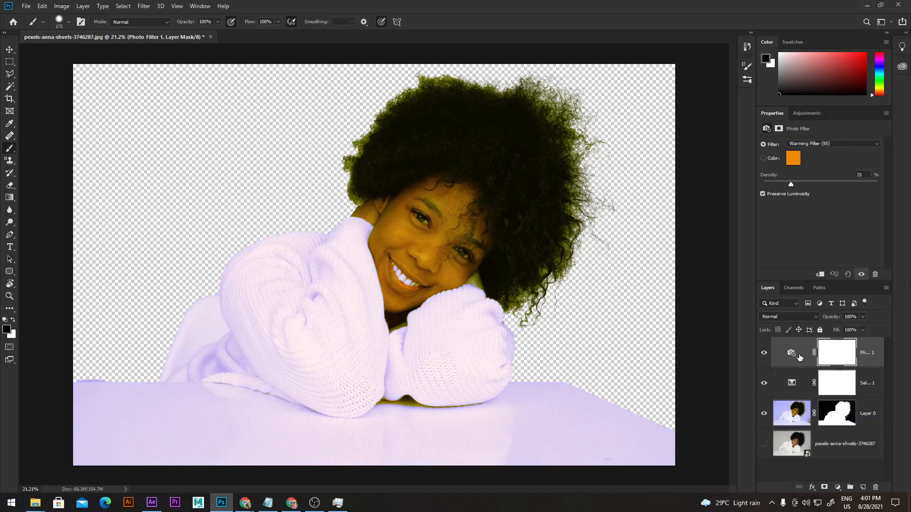
left_click(811, 143)
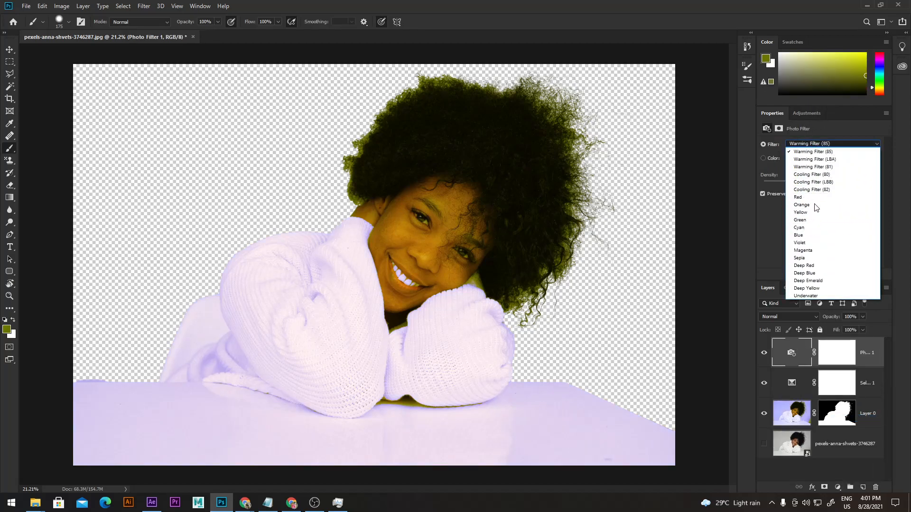
left_click(813, 190)
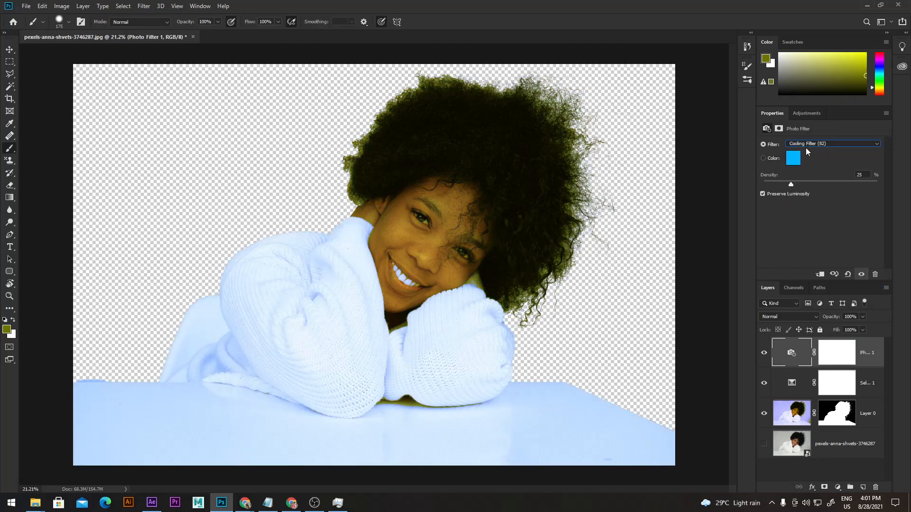
left_click(806, 144)
left_click(813, 176)
left_click(764, 158)
left_click(774, 144)
Examine the Blue channel on its own and toggle its visibility to compare the cutout's colours
left_click(794, 288)
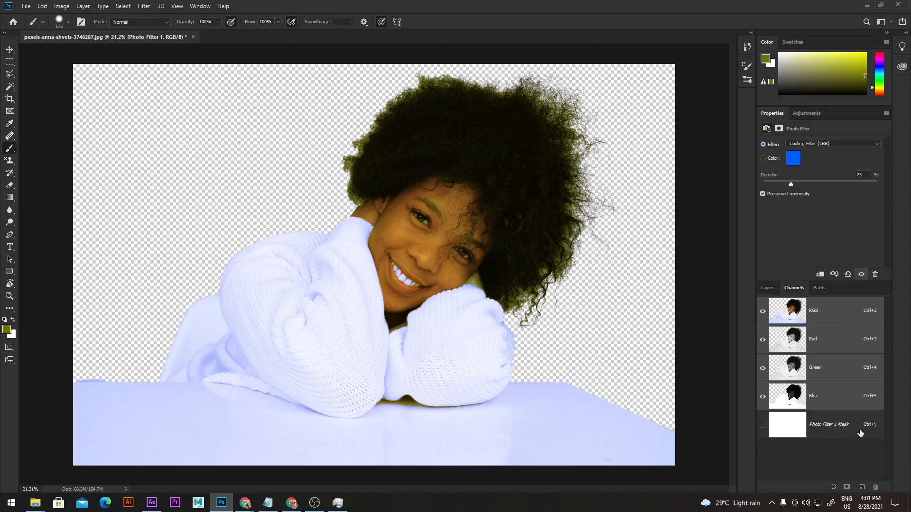
left_click(799, 396)
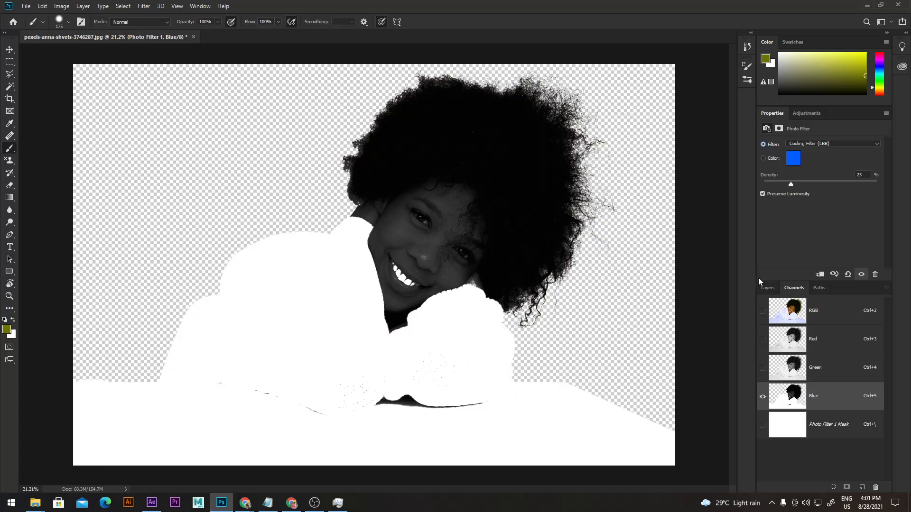
left_click(799, 432)
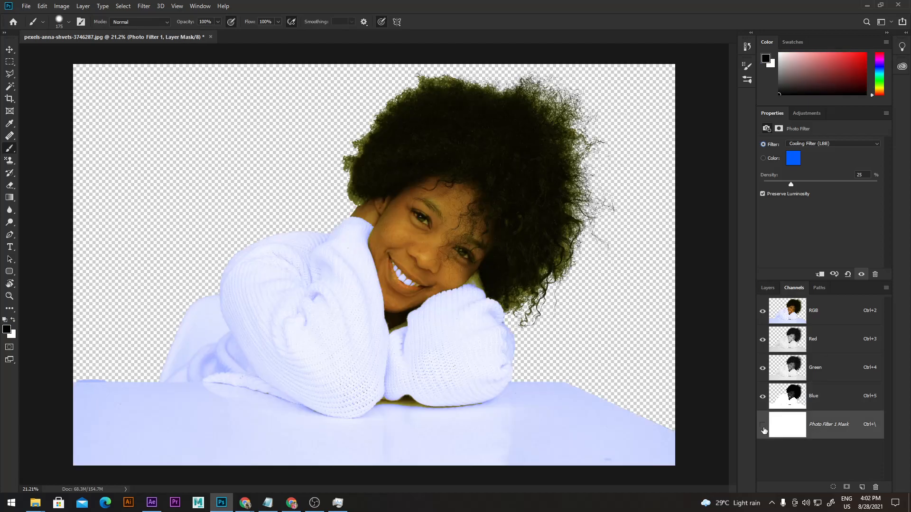
left_click(790, 403)
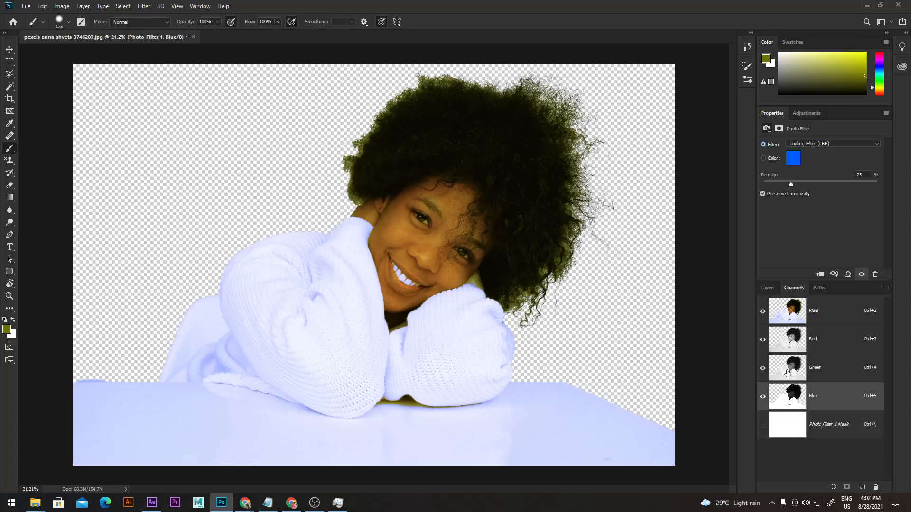
left_click(763, 400)
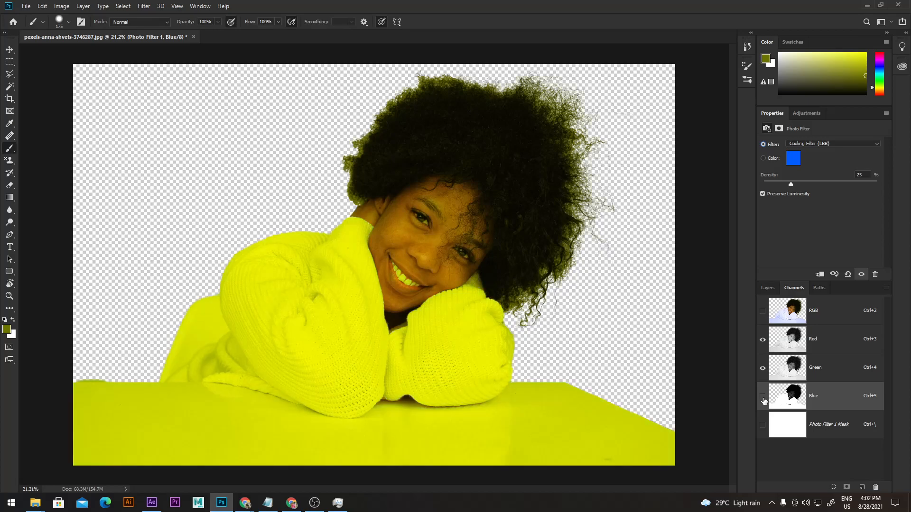
left_click(763, 401)
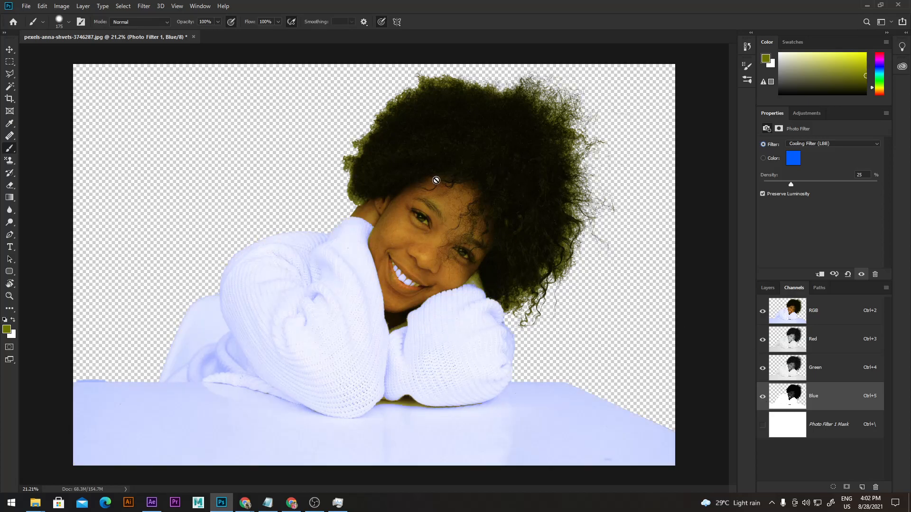
Add a Levels adjustment layer directly above Layer 0 and clip it to that layer
left_click(769, 288)
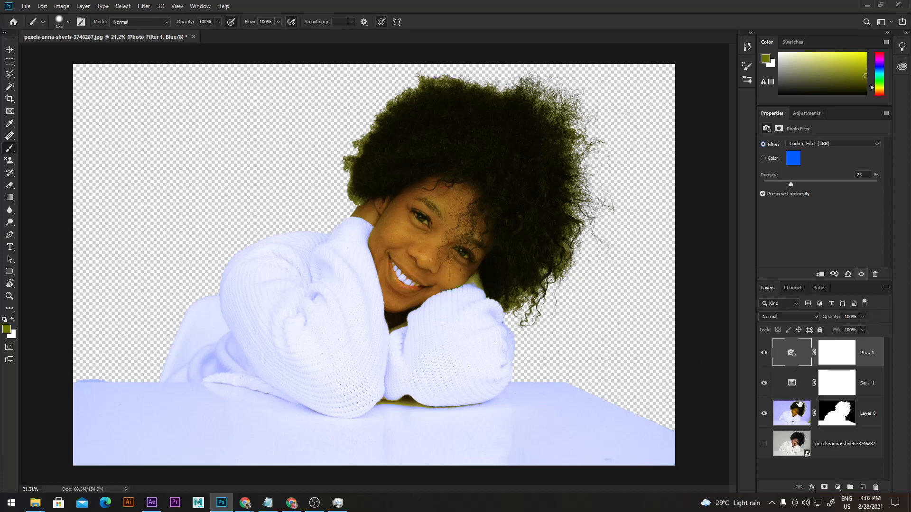
left_click(788, 423)
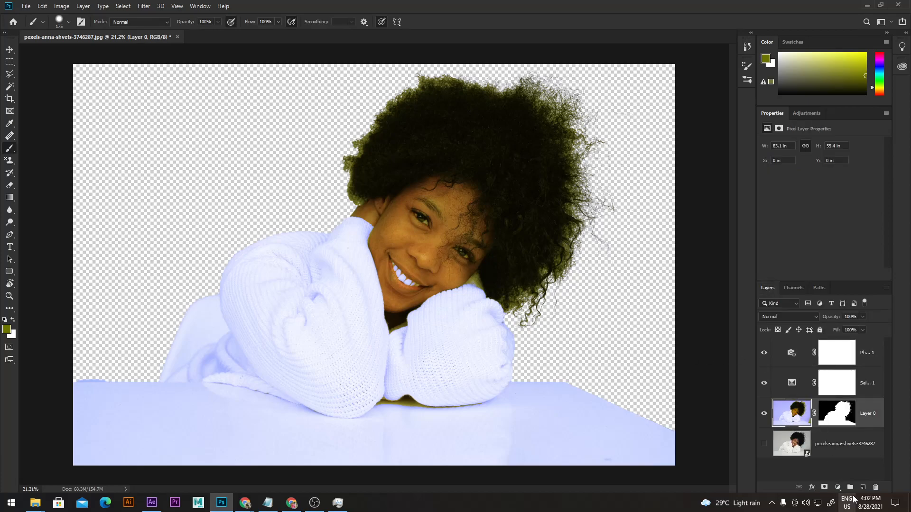
left_click(837, 487)
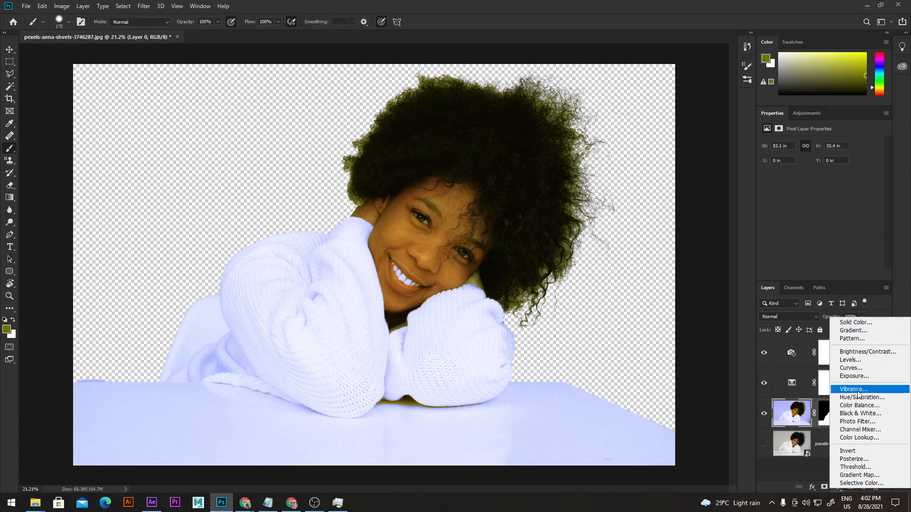
left_click(854, 361)
left_click(791, 415)
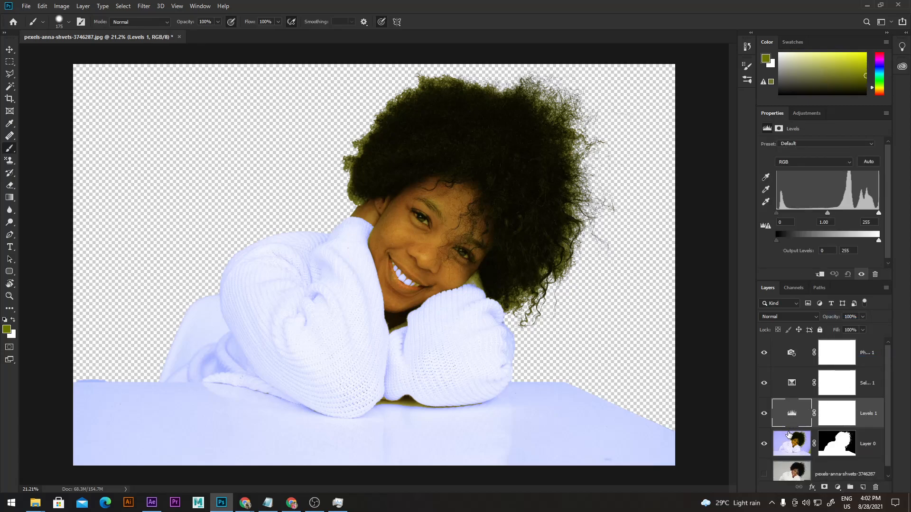
left_click(791, 428, "alt")
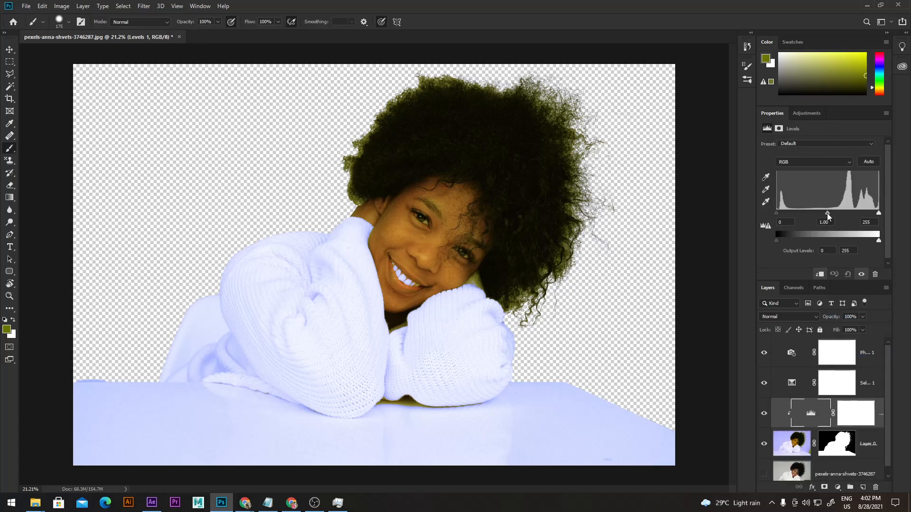
Darken the RGB midtones to about 0.68 in Levels and set the white input level to about 247
left_click_drag(827, 217, 854, 221)
mouse_move(838, 221)
left_mouse_down()
mouse_move(827, 222)
mouse_move(836, 221)
left_mouse_up()
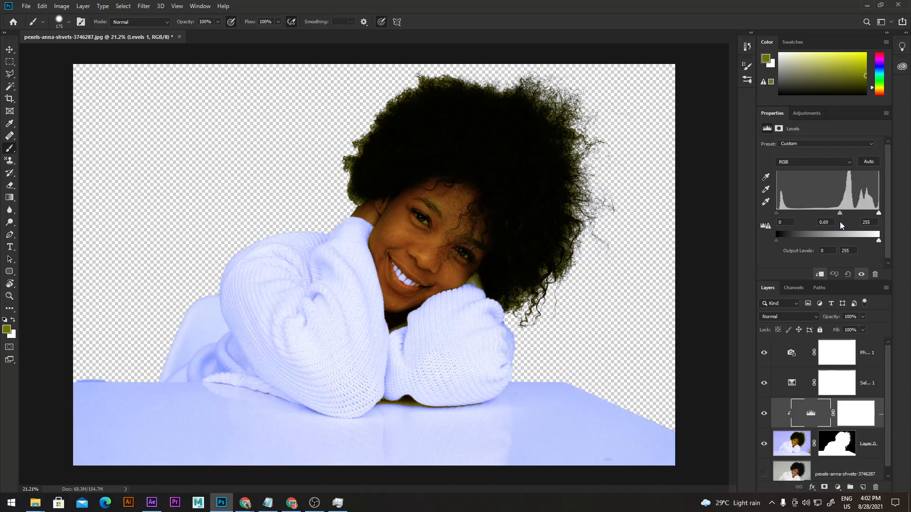
mouse_move(877, 212)
left_mouse_down()
mouse_move(860, 214)
mouse_move(876, 215)
left_mouse_up()
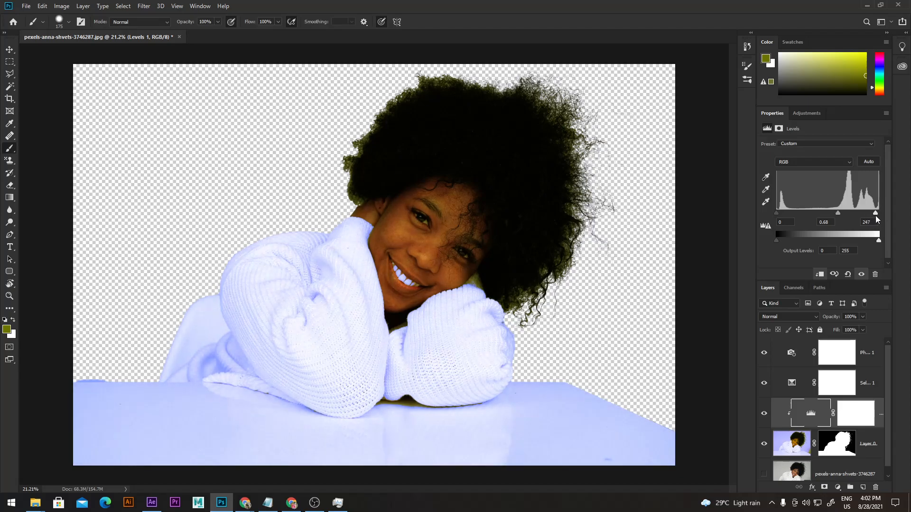
Fine-tune the Levels input and output sliders to darken the cutout slightly further
mouse_move(777, 214)
left_mouse_down()
mouse_move(790, 212)
mouse_move(777, 214)
left_mouse_up()
mouse_move(880, 241)
left_mouse_down()
mouse_move(862, 241)
mouse_move(879, 241)
left_mouse_up()
mouse_move(776, 240)
left_mouse_down()
mouse_move(792, 240)
mouse_move(776, 240)
left_mouse_up()
left_click_drag(829, 212, 879, 214)
Toggle the visibility of the original photo layer and Layer 0 to compare the corrected cutout with the original
left_click(785, 477)
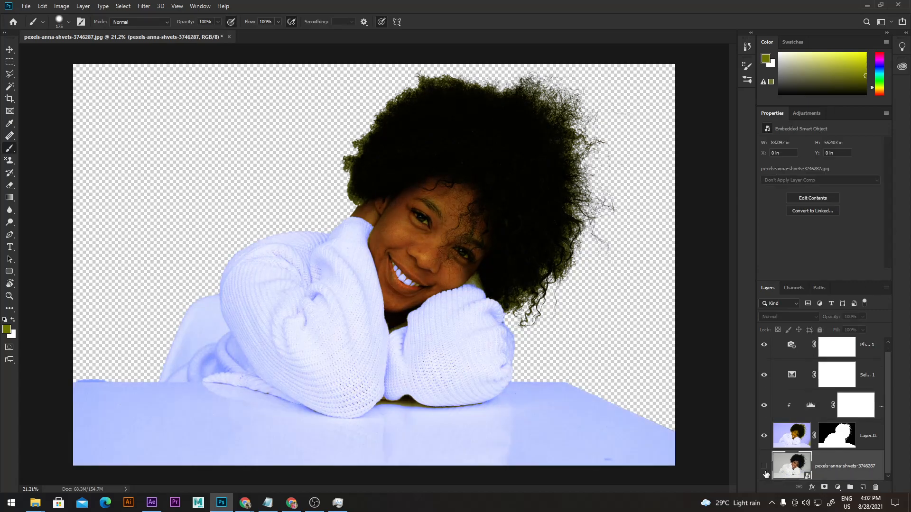
left_click(764, 470)
left_click(763, 469)
left_click(780, 443)
left_click(764, 436)
left_click(764, 466)
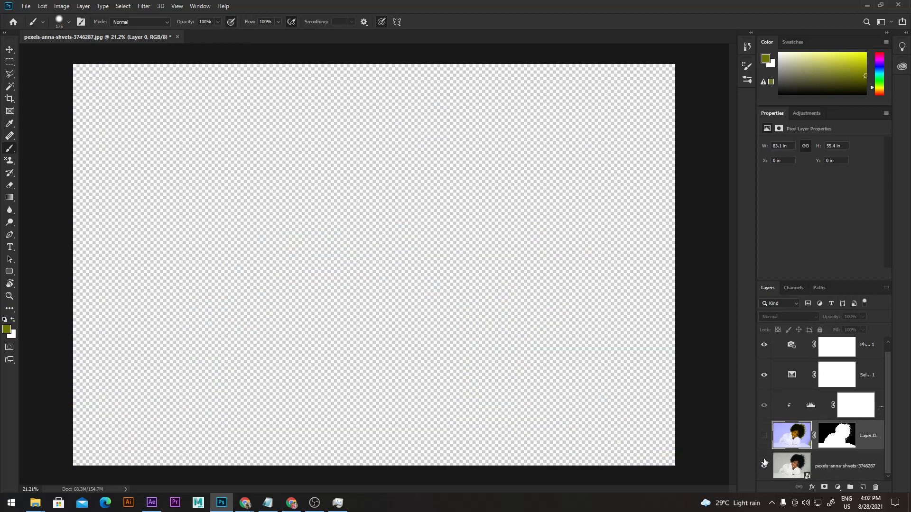
left_click(764, 436)
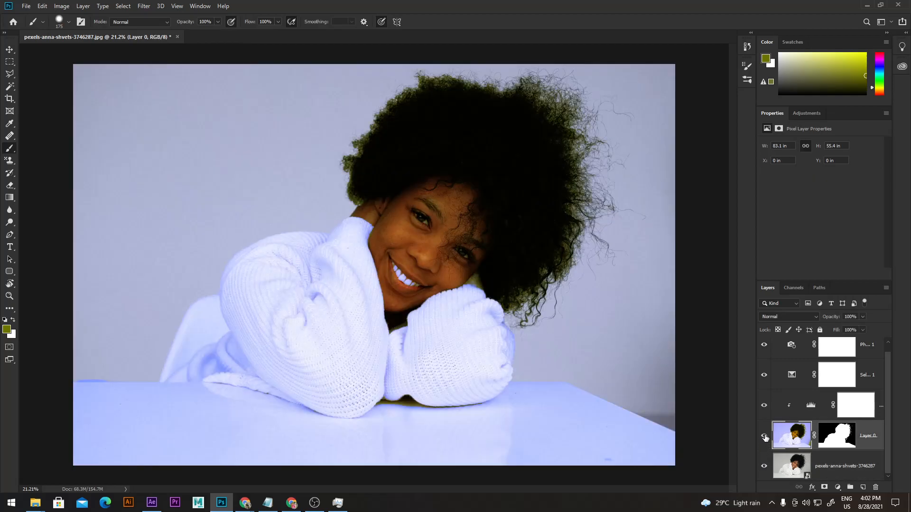
Try lightening the Levels midtones above Layer 0 to 0.85, and undo the change
left_click(817, 407)
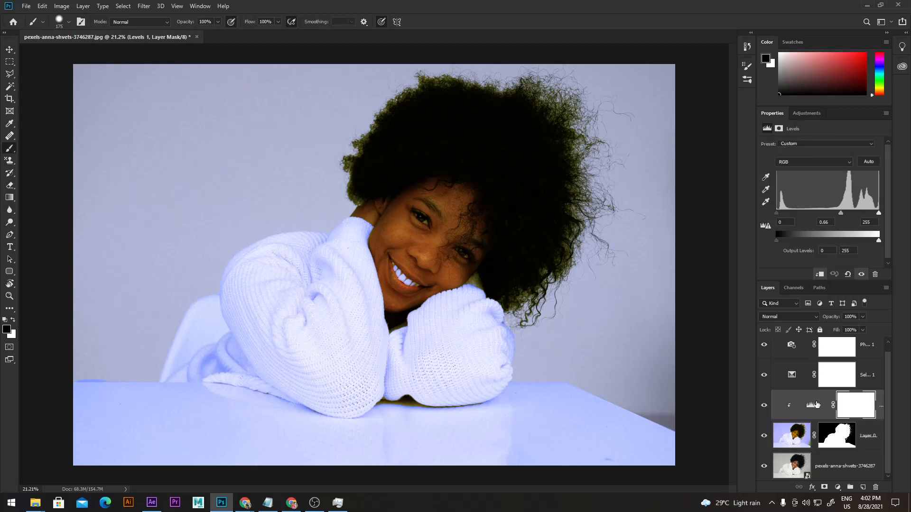
left_click(811, 406)
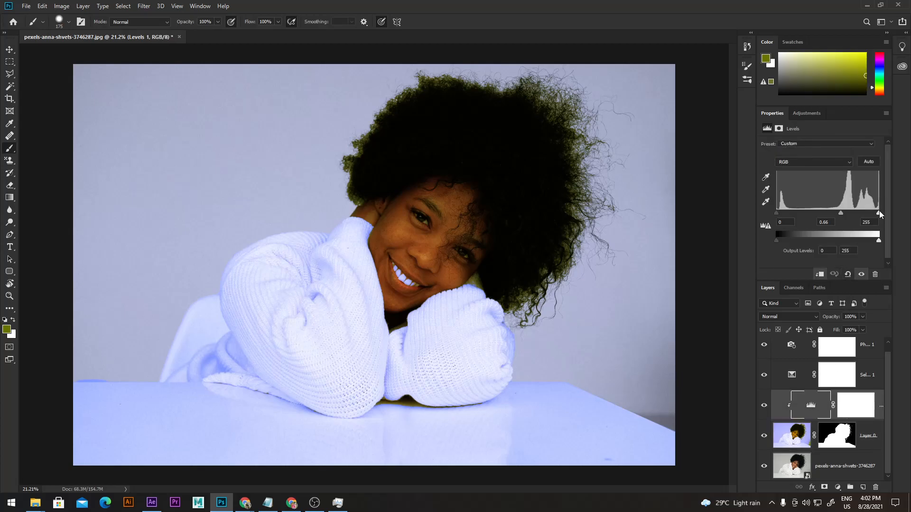
left_click_drag(840, 213, 833, 214)
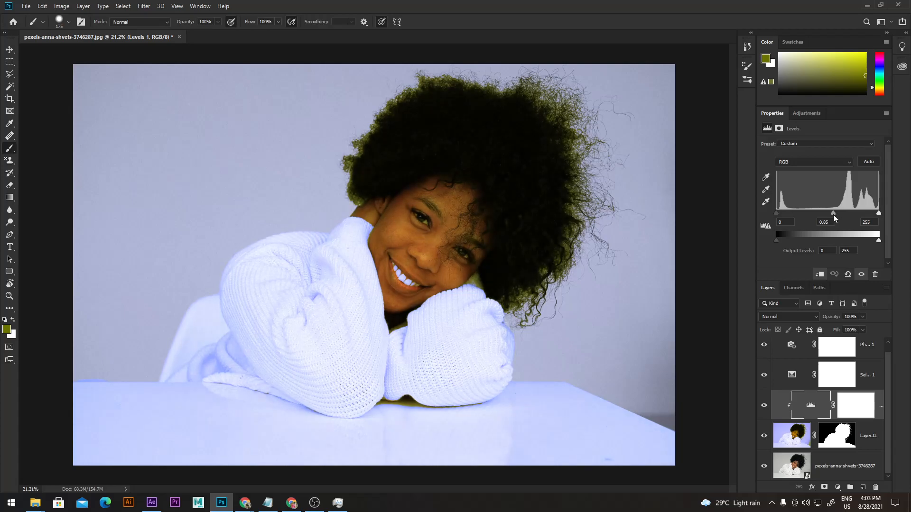
key("ctrl+z")
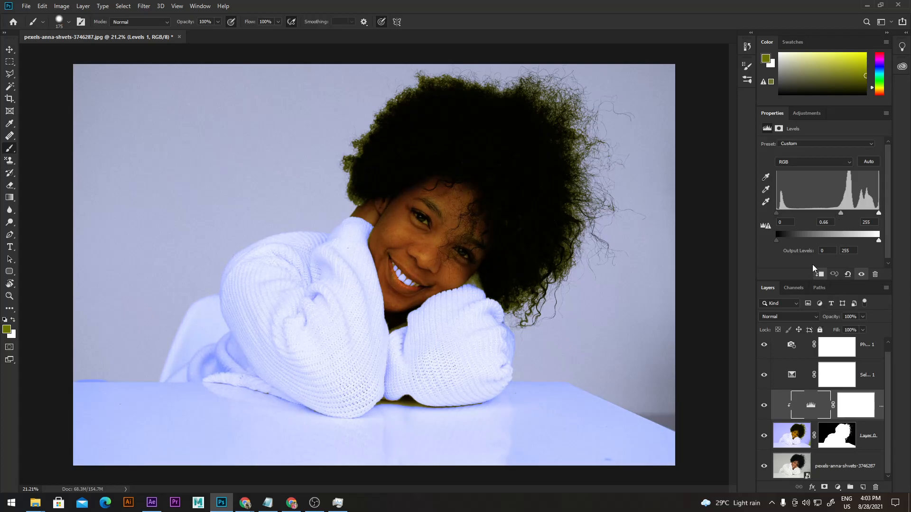
Add a Curves adjustment layer directly above the clipped Levels layer and select its curve rather than its mask
left_click(837, 488)
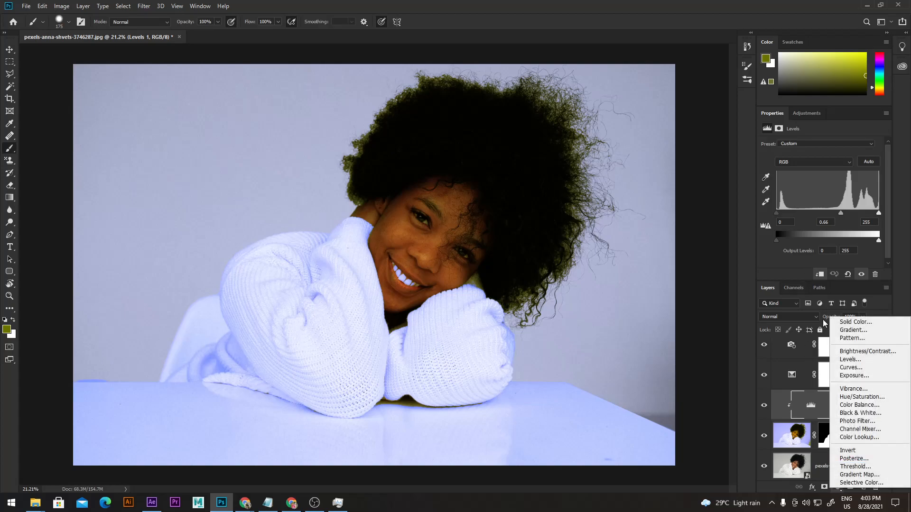
left_click(850, 367)
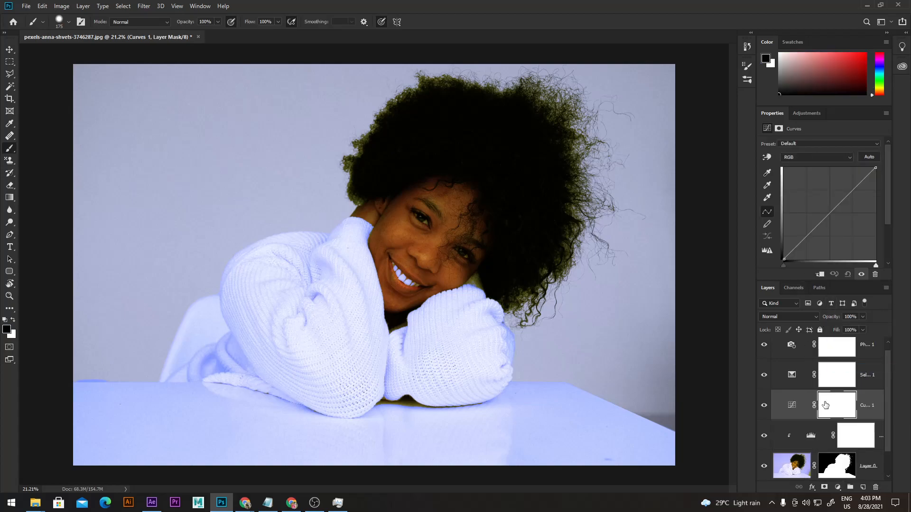
left_click(797, 406)
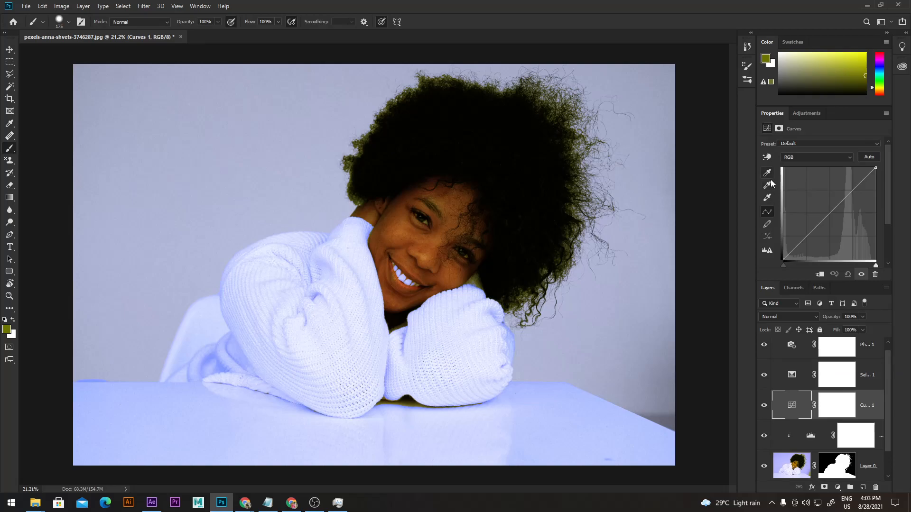
Sample the Curves black point from the hair, the grey point from the facial skin and the white point from the teeth
left_click(767, 173)
left_click(511, 149)
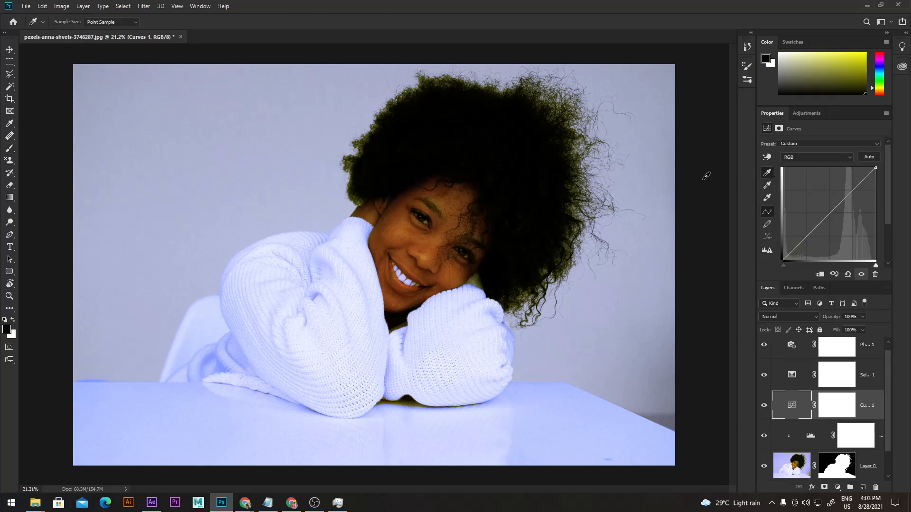
left_click(767, 187)
left_click(400, 227)
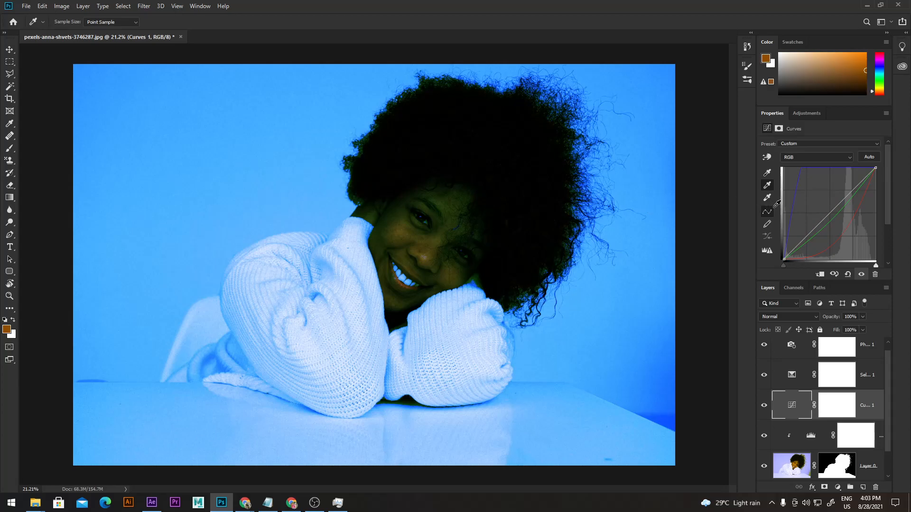
left_click(769, 198)
left_click(403, 275)
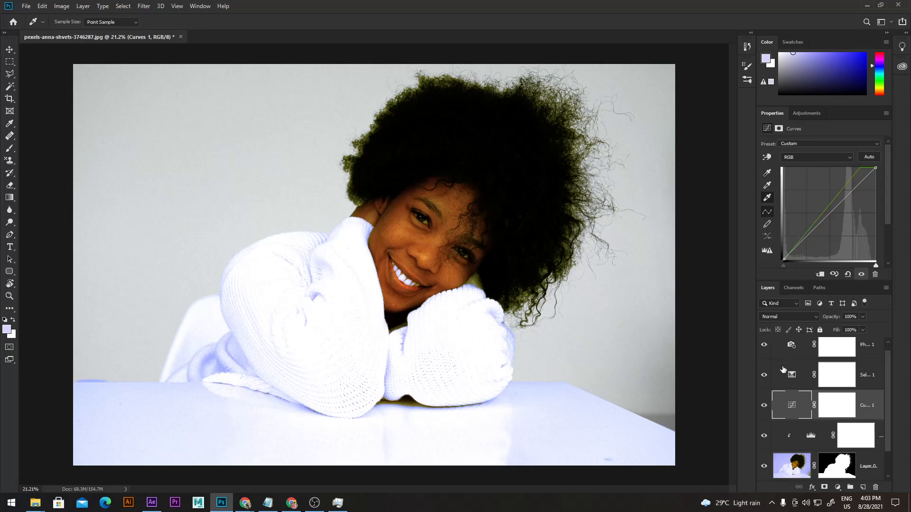
Clip the Curves adjustment to Layer 0 and toggle Layer 0's visibility to compare the result with the original photo
left_click(766, 406)
left_click(766, 406)
left_click(792, 465)
key("b")
left_click(788, 412)
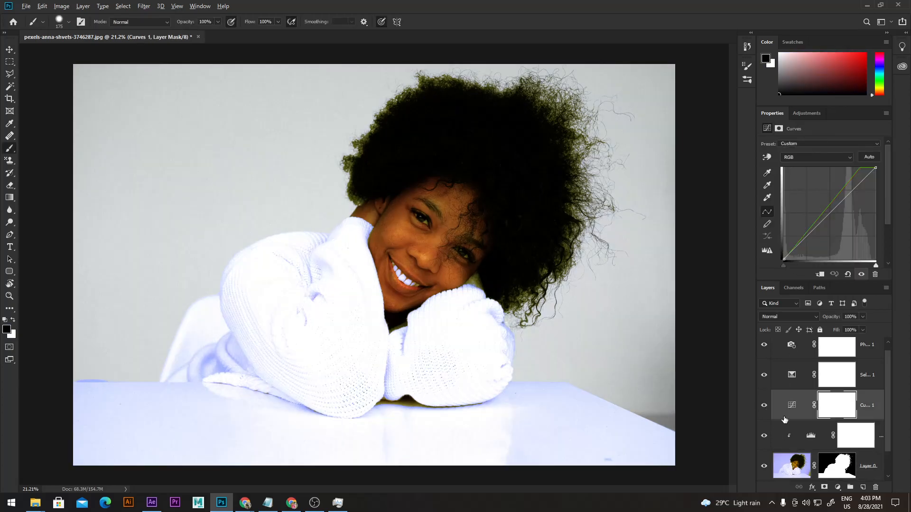
left_click(788, 421, "alt")
scroll(789, 421, "down", 1)
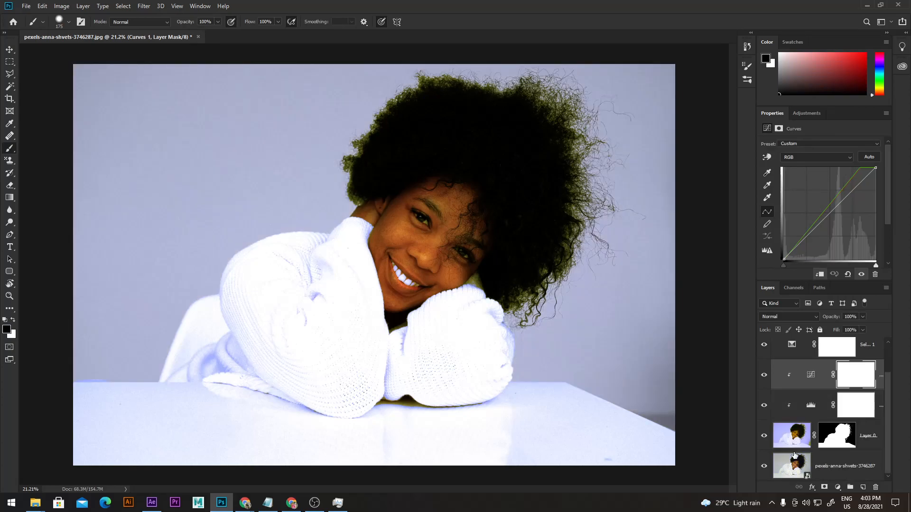
left_click(764, 436)
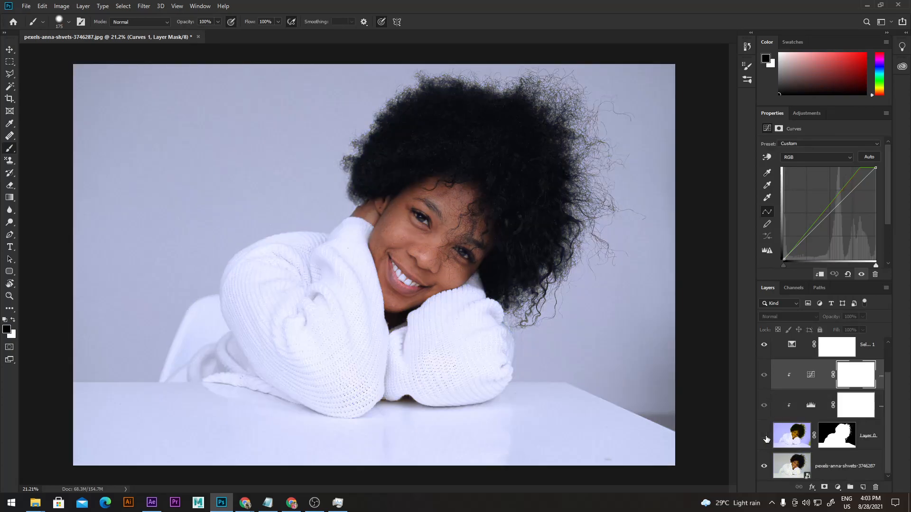
left_click(764, 437)
Try reshaping the RGB curve with the Curves layer unclipped, remove the added points and clip the layer again
left_click(810, 377)
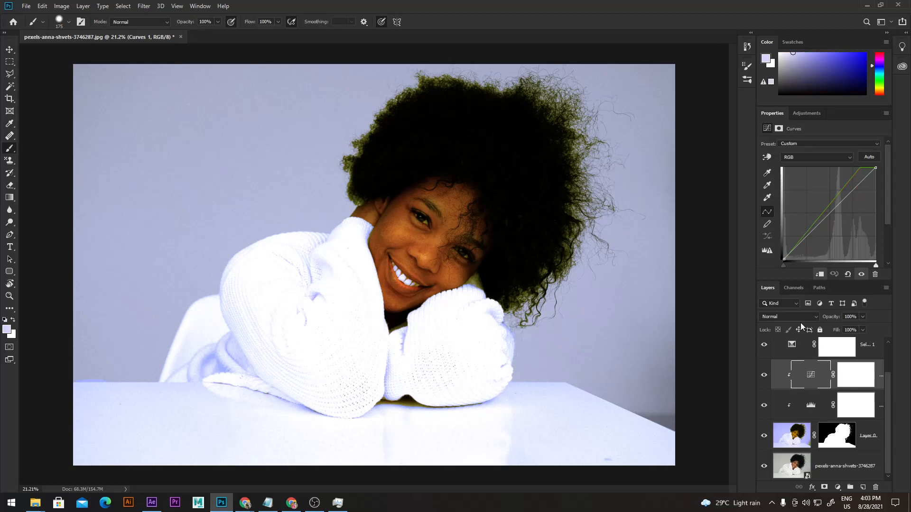
left_click(786, 388, "alt")
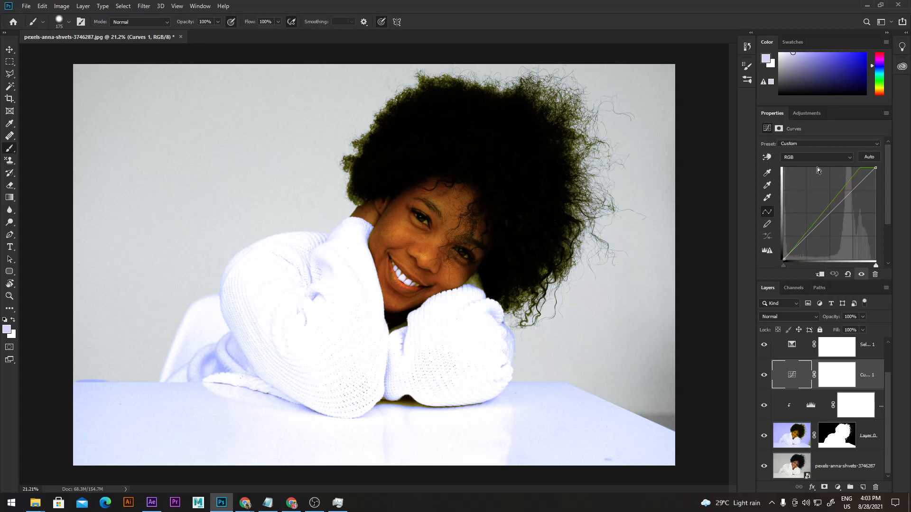
left_click_drag(828, 208, 823, 209)
left_click_drag(797, 241, 800, 237)
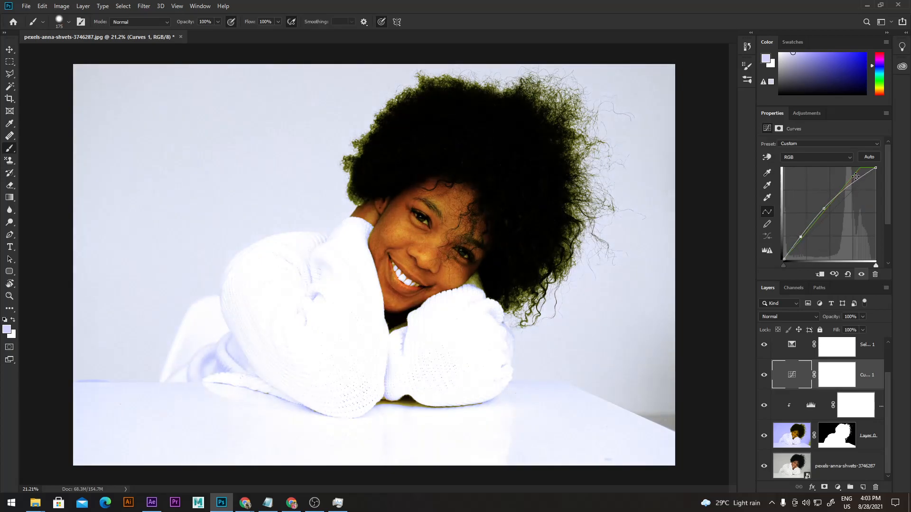
left_click_drag(850, 178, 861, 187)
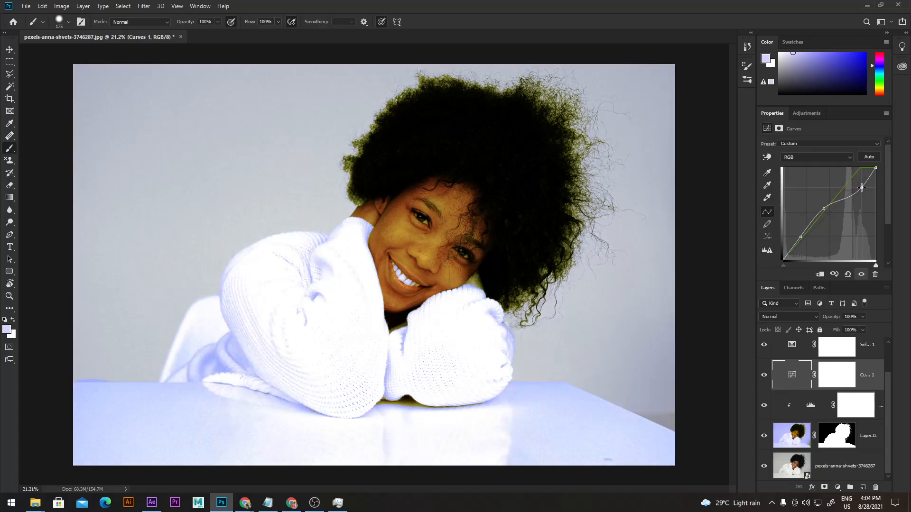
key("Delete")
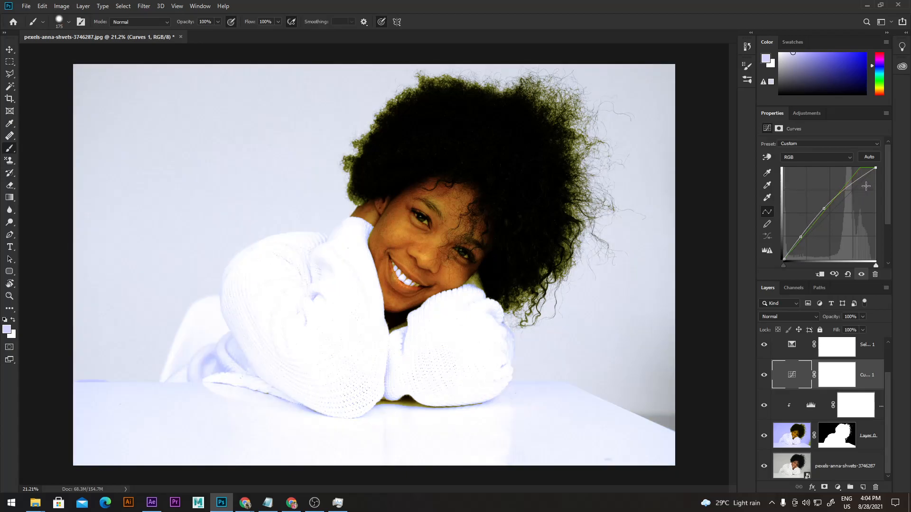
key("Delete")
key("Delete")
key("ctrl+alt+g")
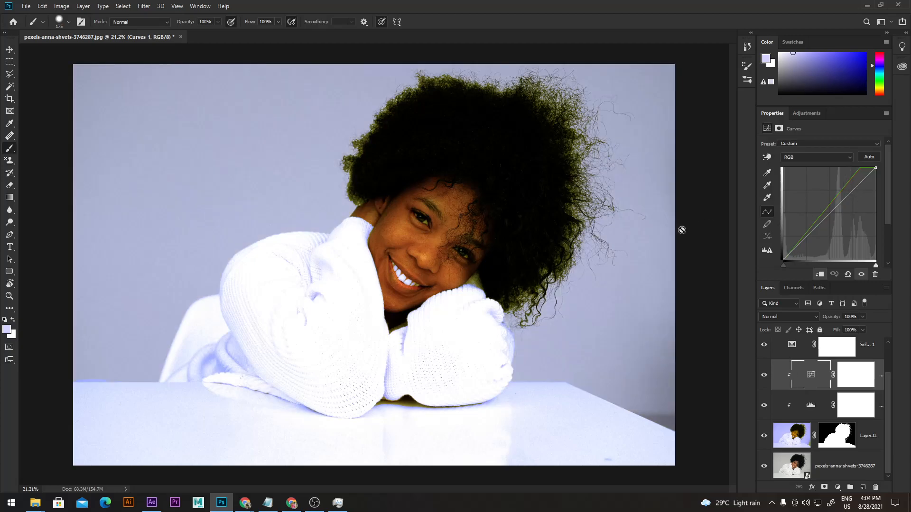
key("ctrl+s")
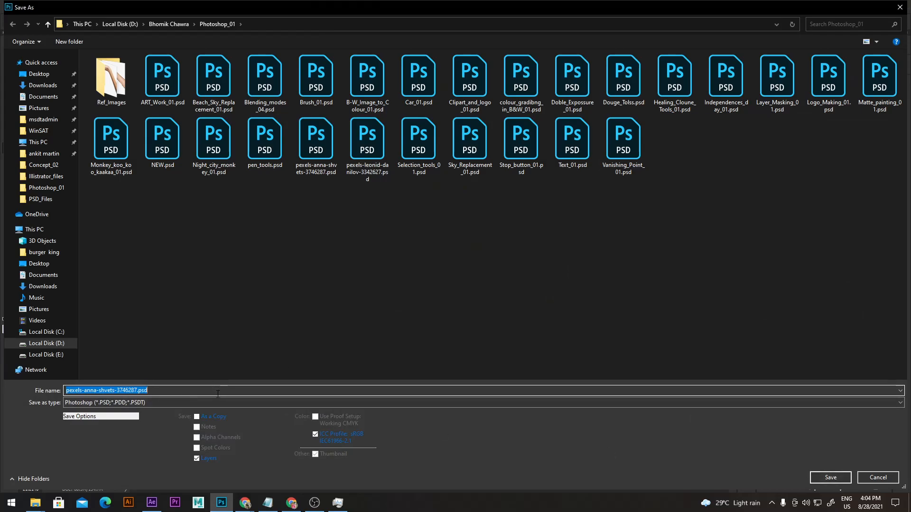
key("BackSpace")
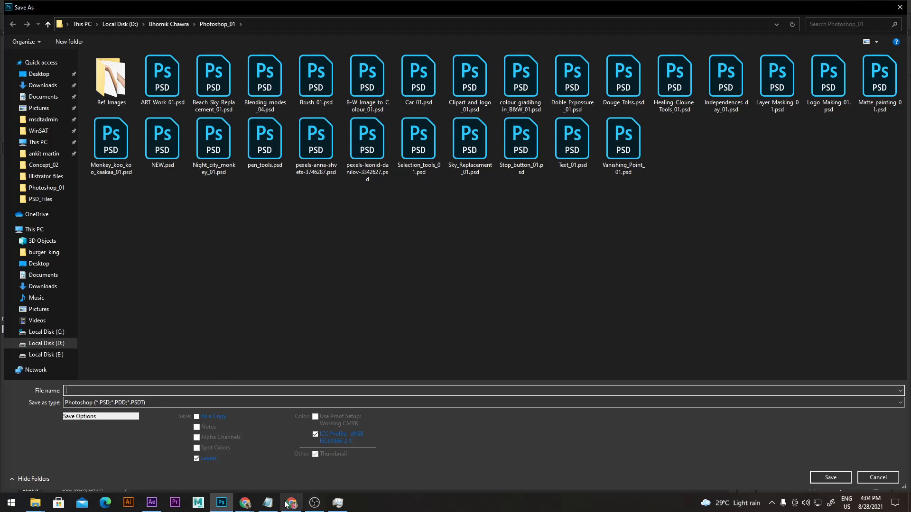
left_click(241, 505)
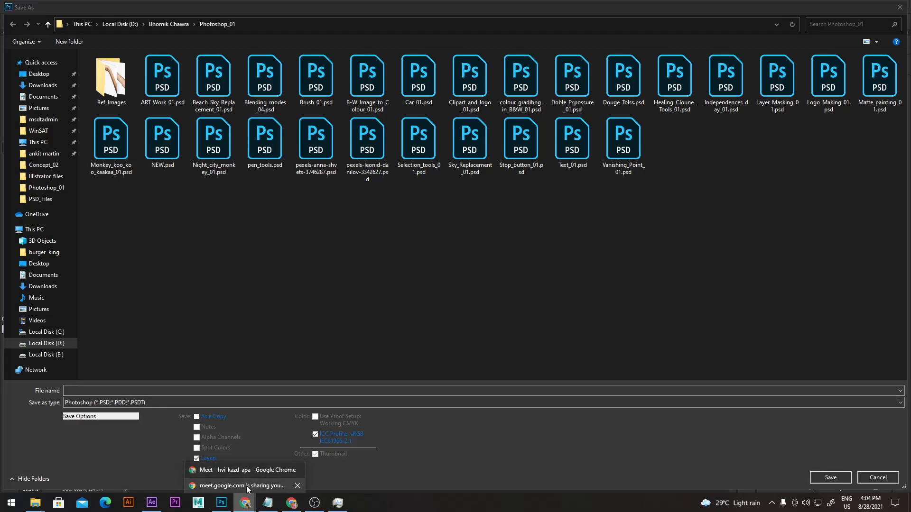
left_click(880, 479)
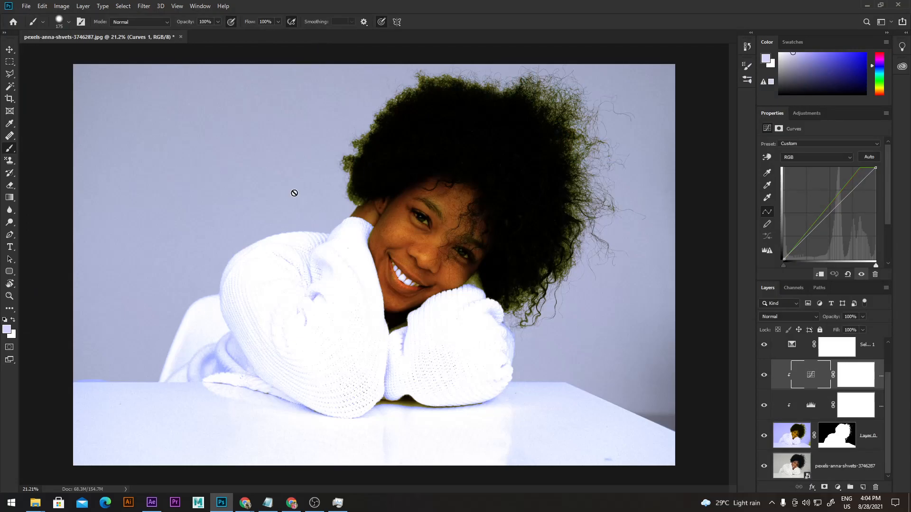
key("alt+Tab")
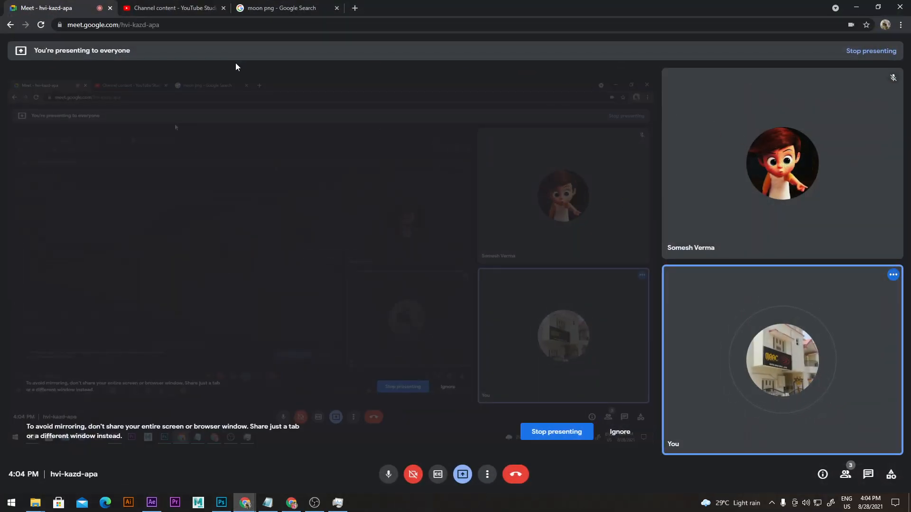
left_click(856, 7)
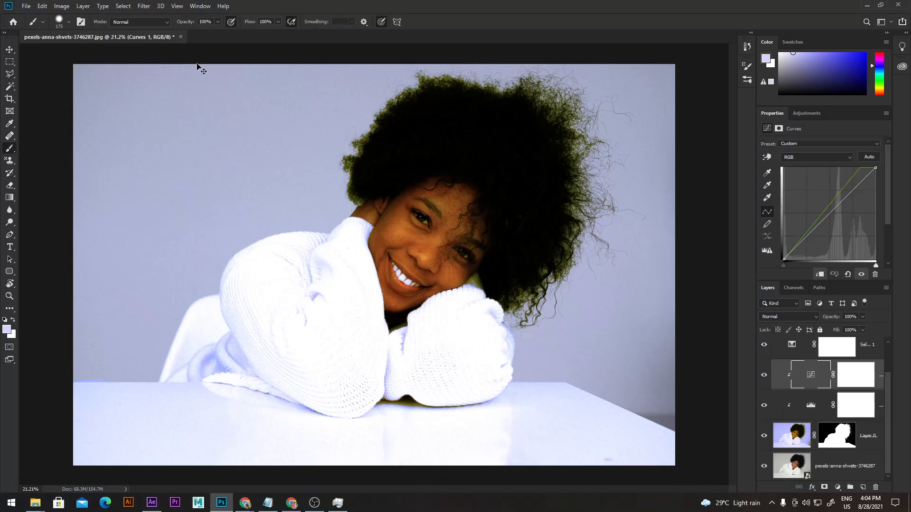
Open Matte_painting_01.psd from the Photoshop_01 folder
key("ctrl+o")
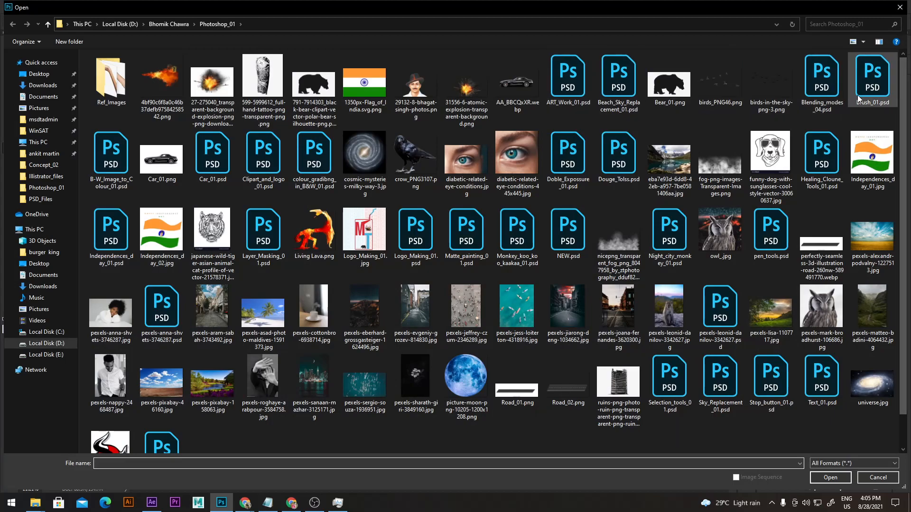
left_click(473, 232)
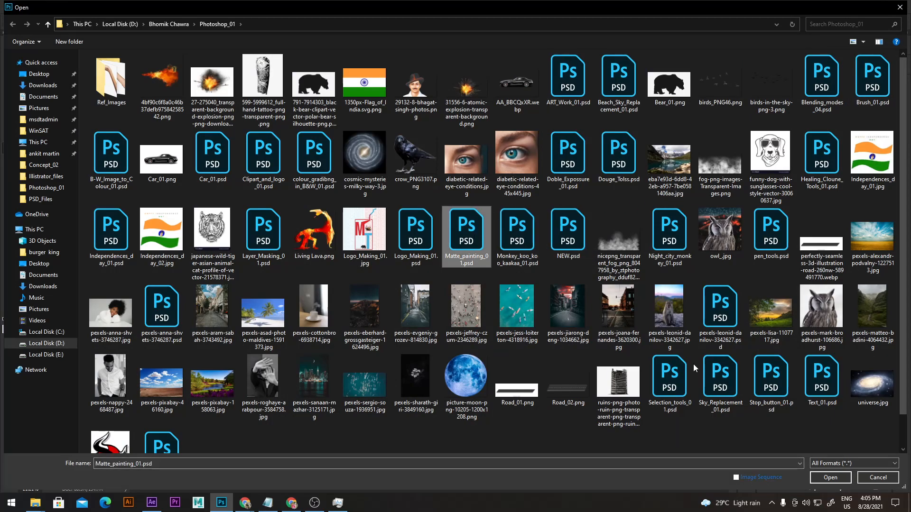
left_click(826, 477)
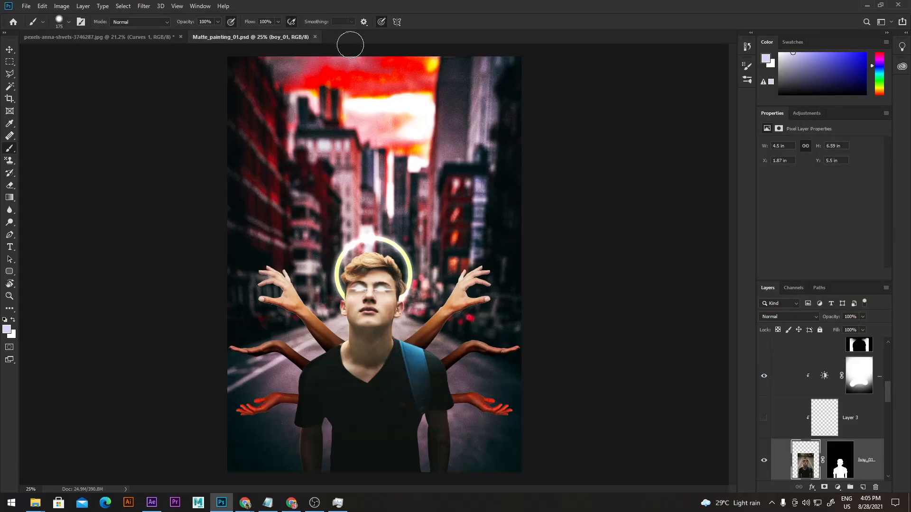
Open Blending_modes_04.psd from the Photoshop_01 folder
key("ctrl+o")
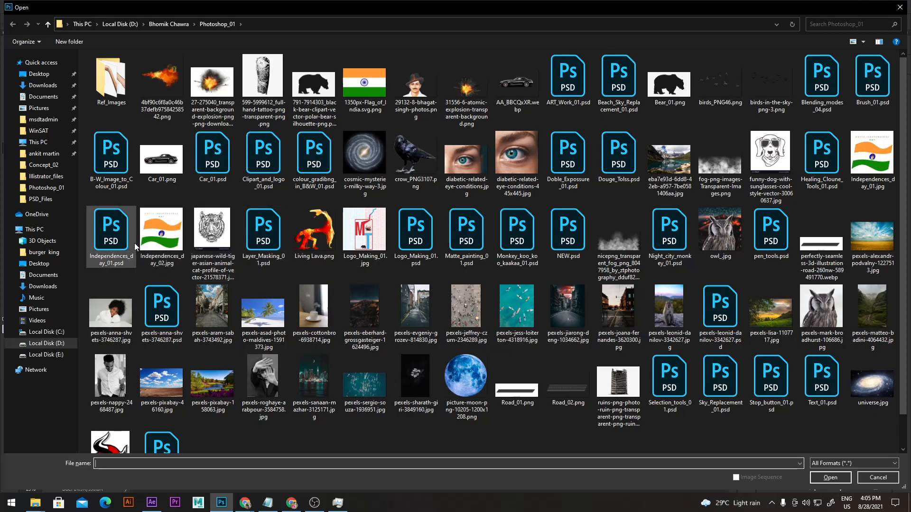
scroll(172, 366, "down", 1)
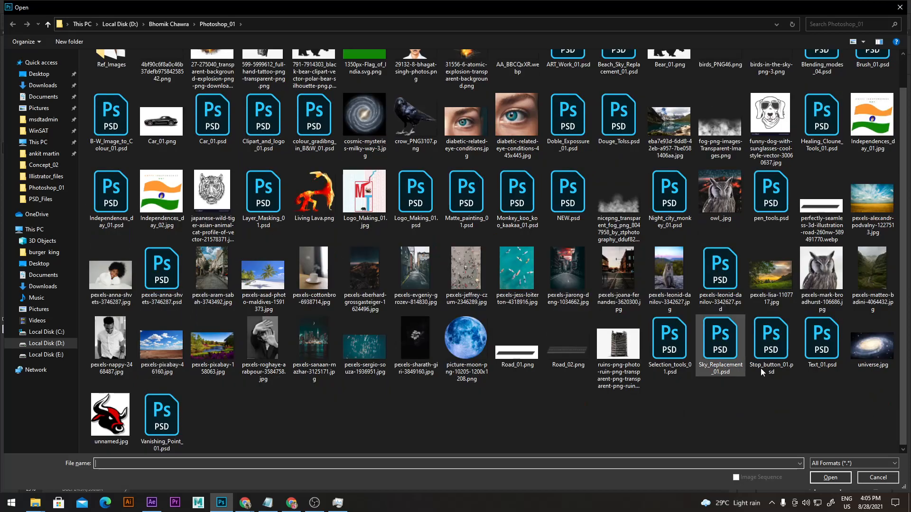
scroll(366, 407, "up", 1)
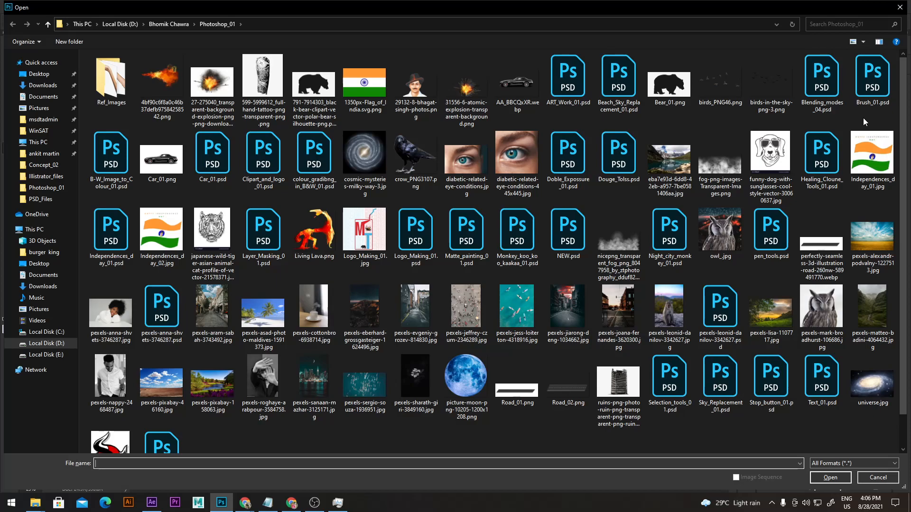
left_click(821, 79)
left_click(836, 480)
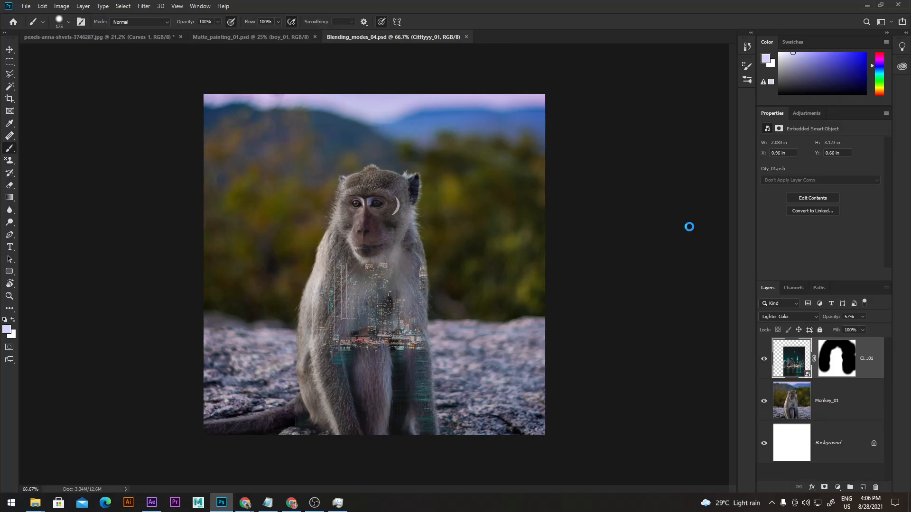
Open Brush_01.psd and examine the ruined buildings and crow up close with the Move tool active
key("ctrl+o")
double_click(865, 94)
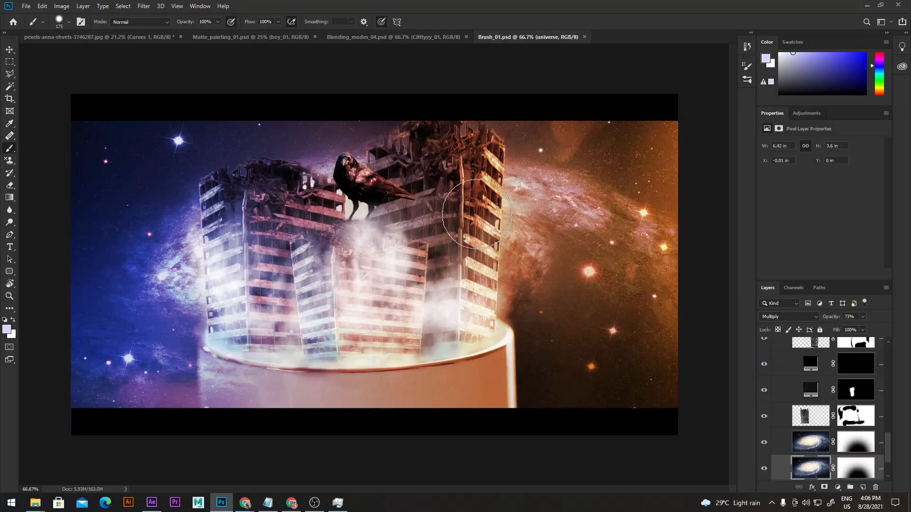
left_click(9, 50)
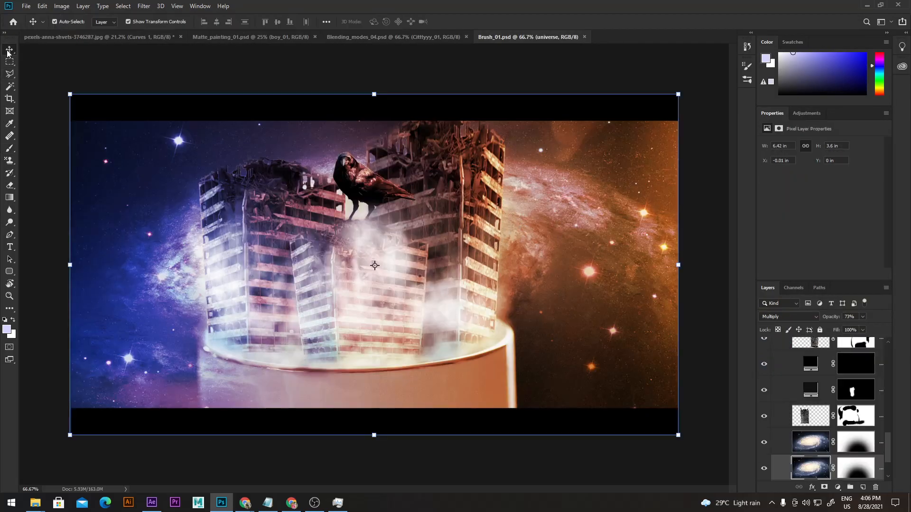
left_click_drag(288, 222, 309, 229)
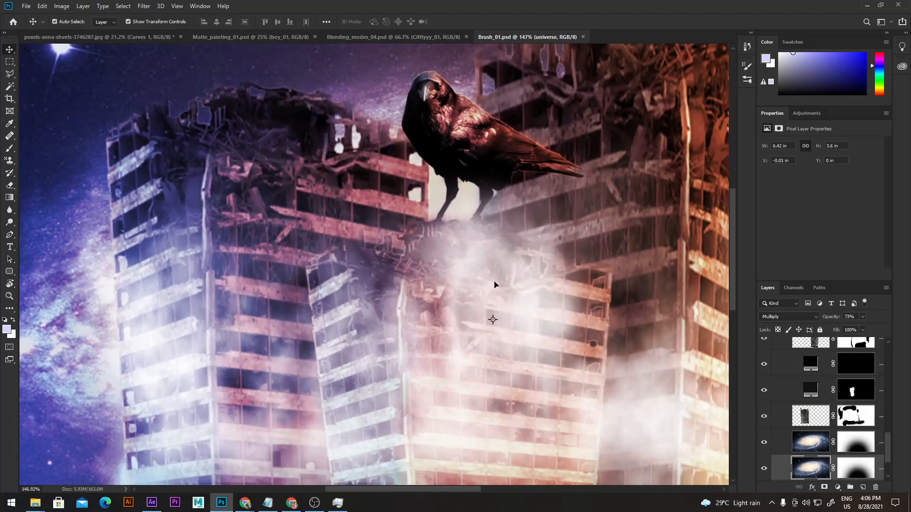
Select the Color Fill 1 copy layer and toggle its visibility and that of the colour fill below to compare the shading
scroll(823, 407, "up", 3)
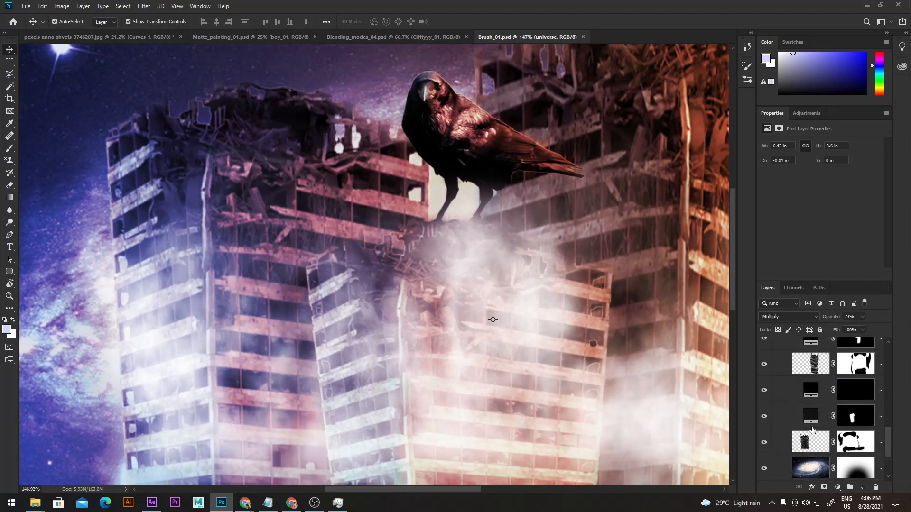
left_click(814, 421)
left_click(764, 417)
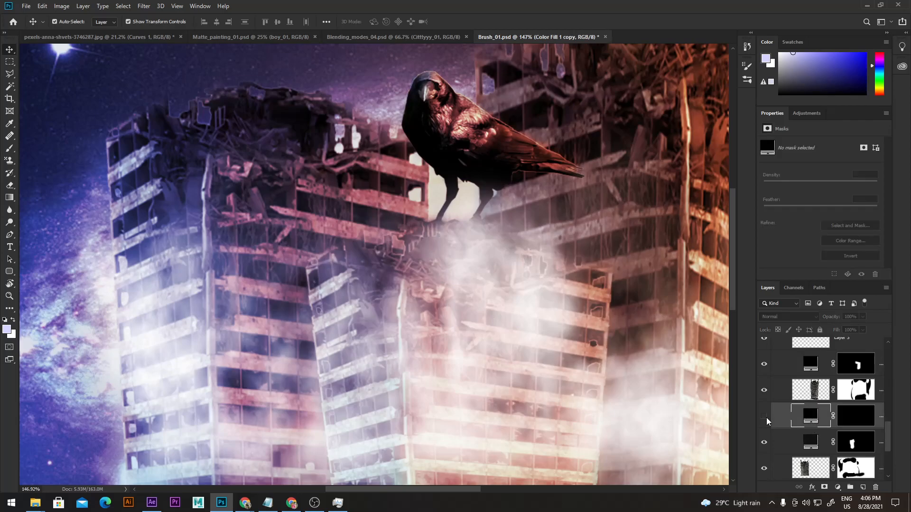
left_click(764, 416)
left_click(764, 442)
left_click(764, 443)
left_click(764, 443)
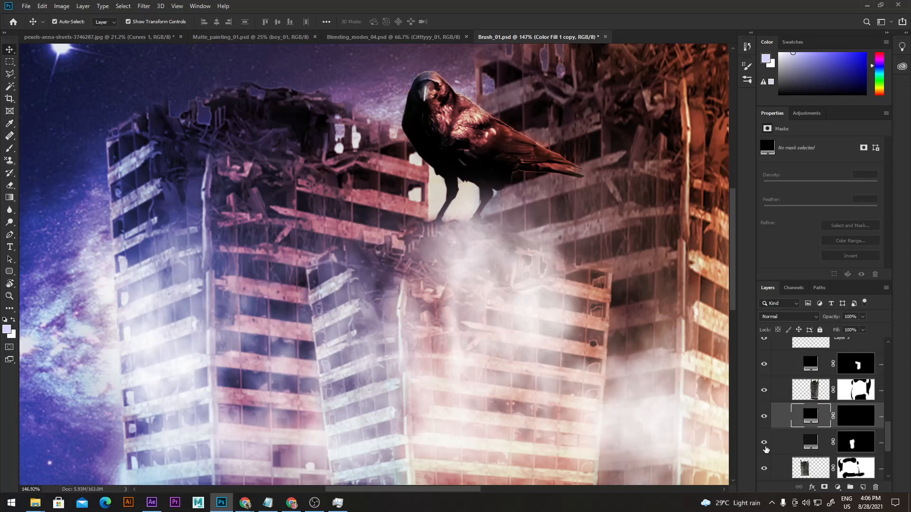
Compare the ruined building with the Color Fill 2 layer hidden and shown, and set that layer's blend mode to Multiply
left_click(811, 445)
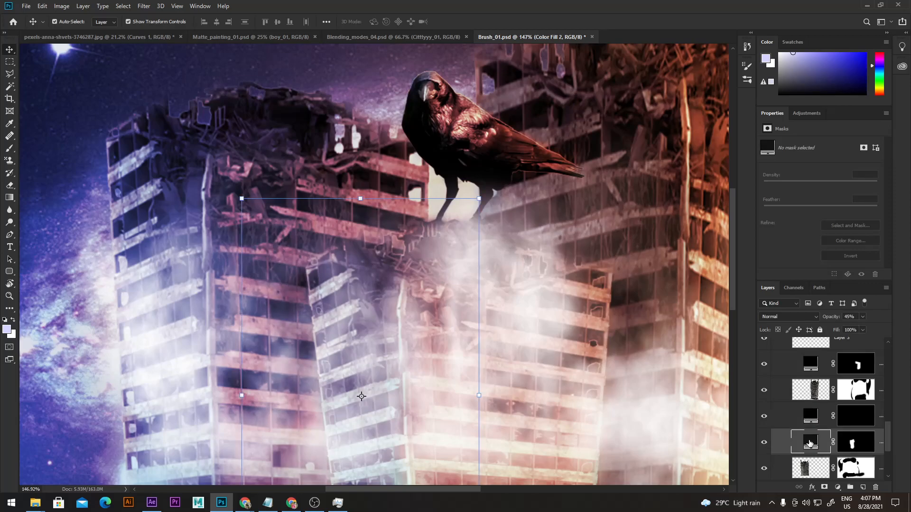
left_click(764, 444)
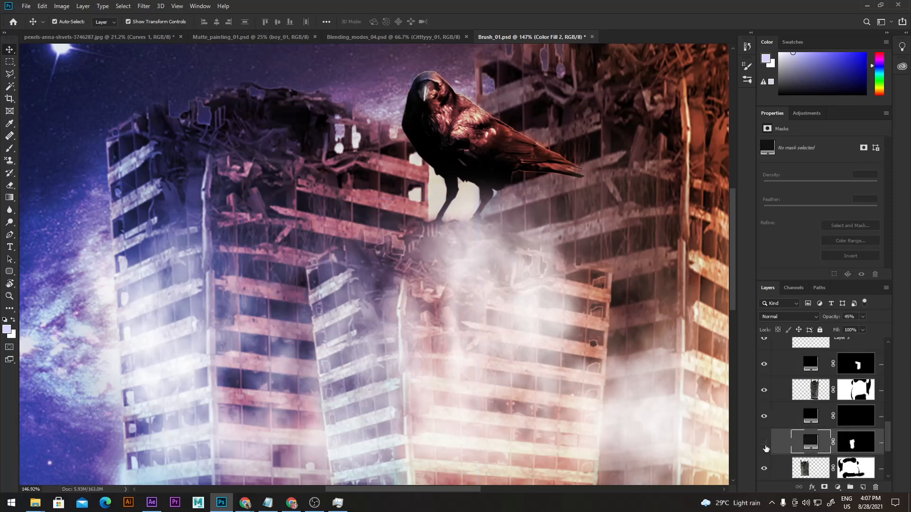
left_click(765, 443)
left_click(764, 444)
left_click(765, 444)
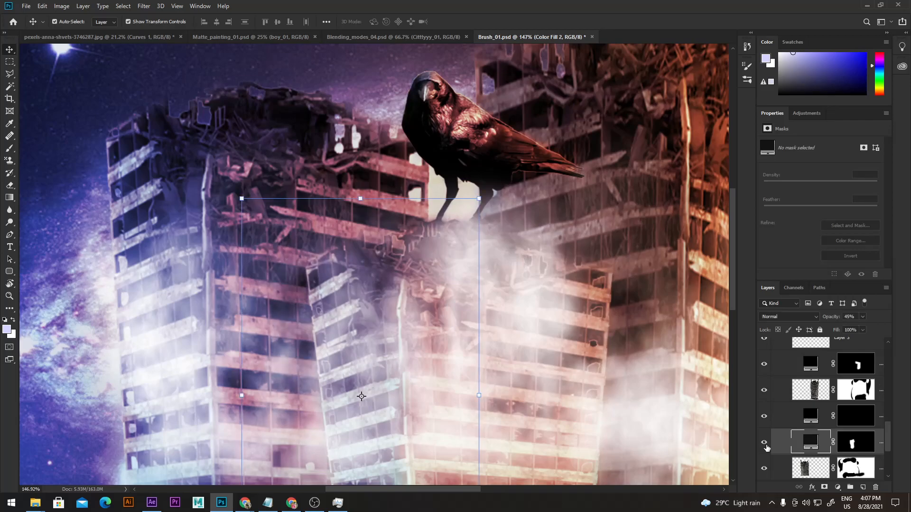
left_click(776, 315)
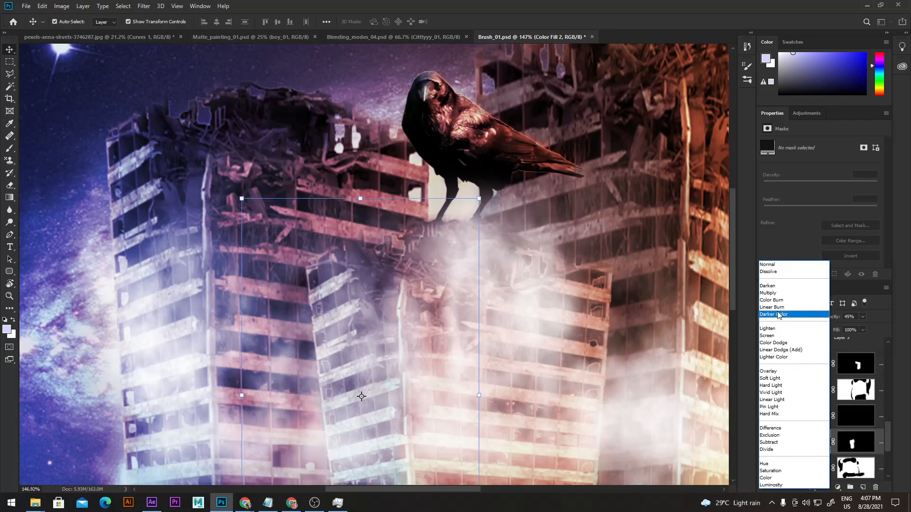
left_click(781, 297)
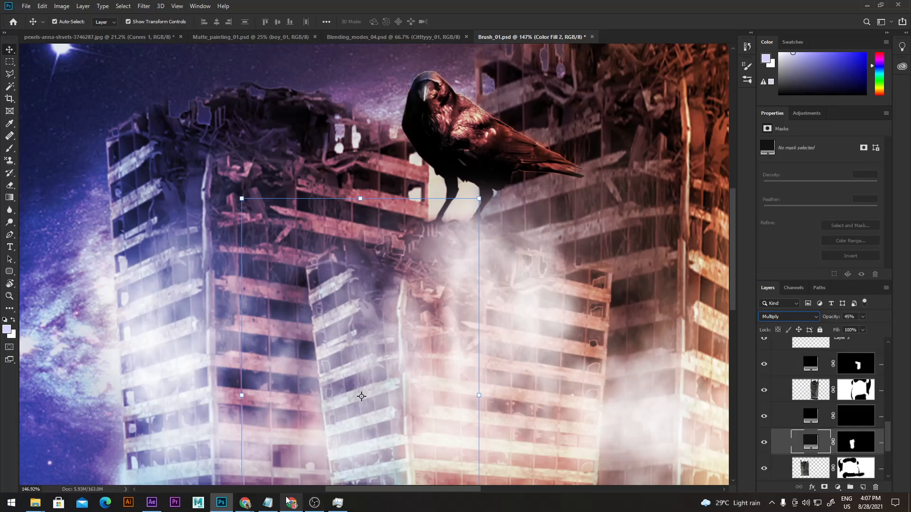
Switch to the Google Meet call, admit the waiting participant and return to Photoshop
mouse_move(245, 502)
left_click(249, 473)
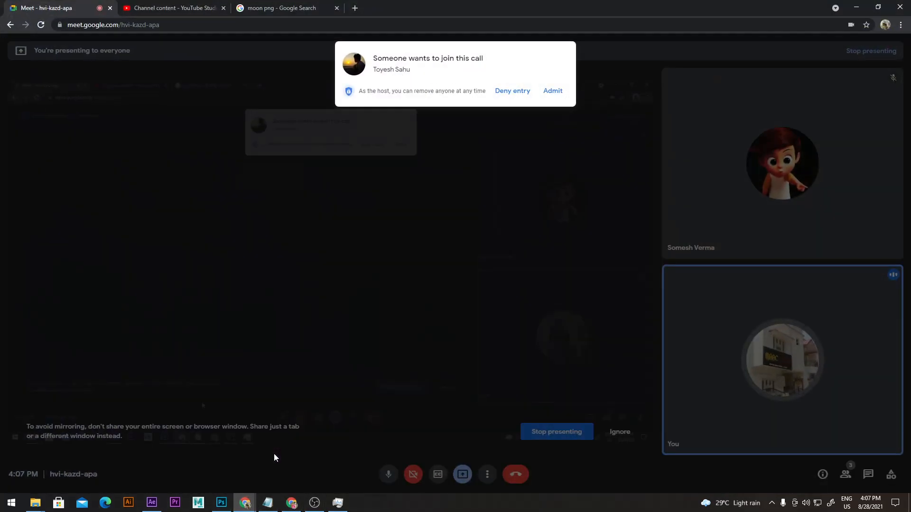
left_click(553, 91)
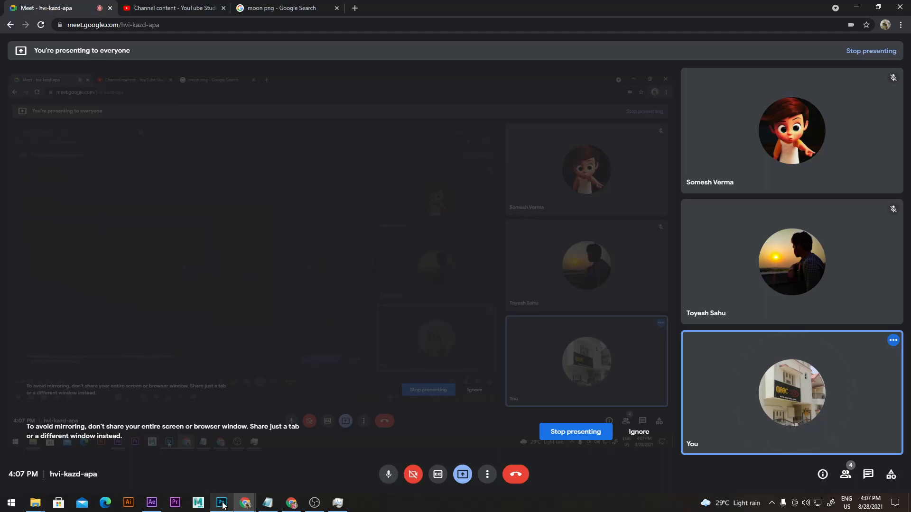
mouse_move(222, 503)
left_click(228, 464)
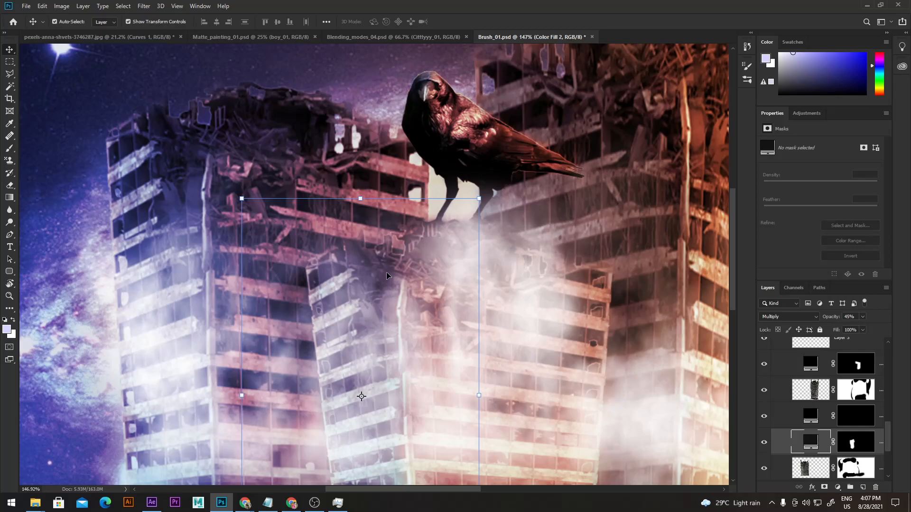
Reset the foreground and background colours to their defaults and save Brush_01.psd
key("d")
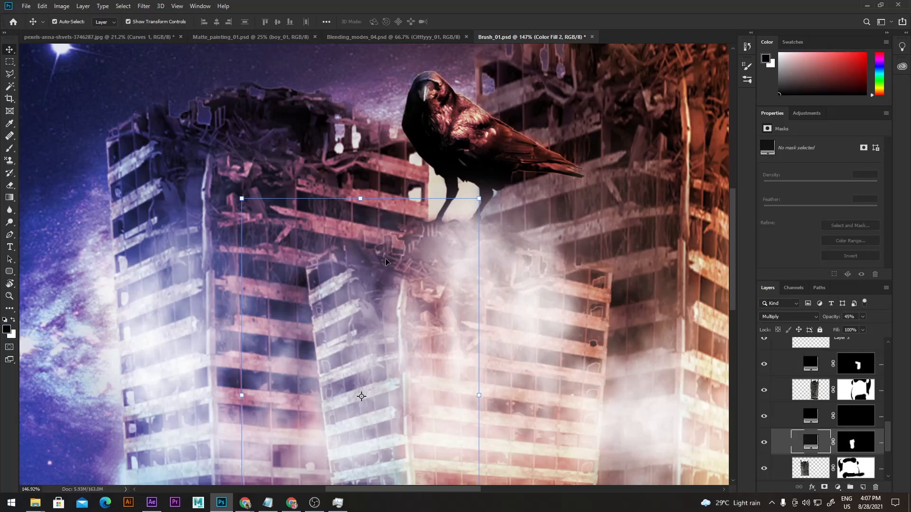
key("ctrl+0")
key("ctrl+s")
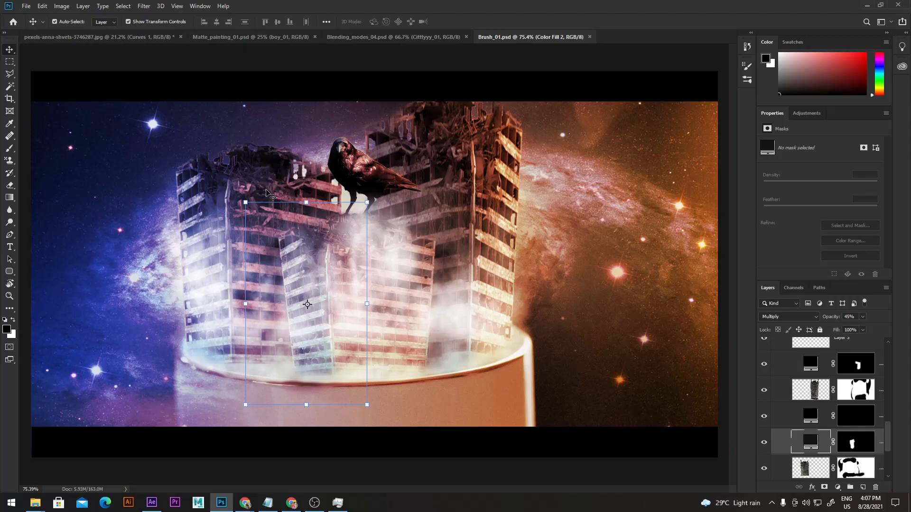
Check the Google Meet call and return to the Photoshop composite
mouse_move(244, 502)
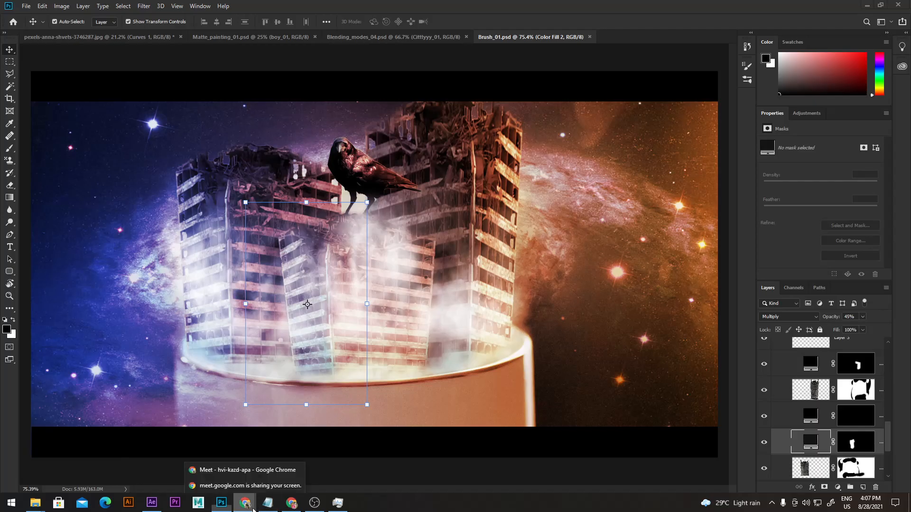
left_click(255, 470)
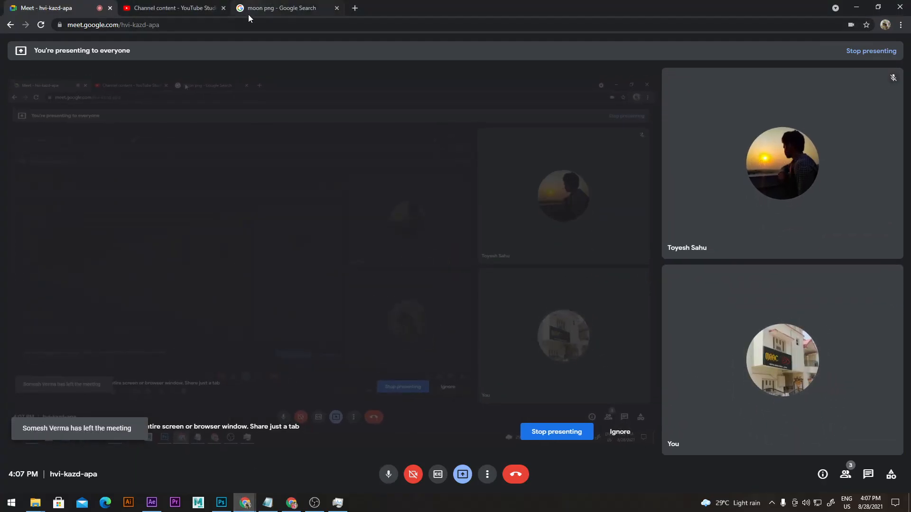
left_click(221, 503)
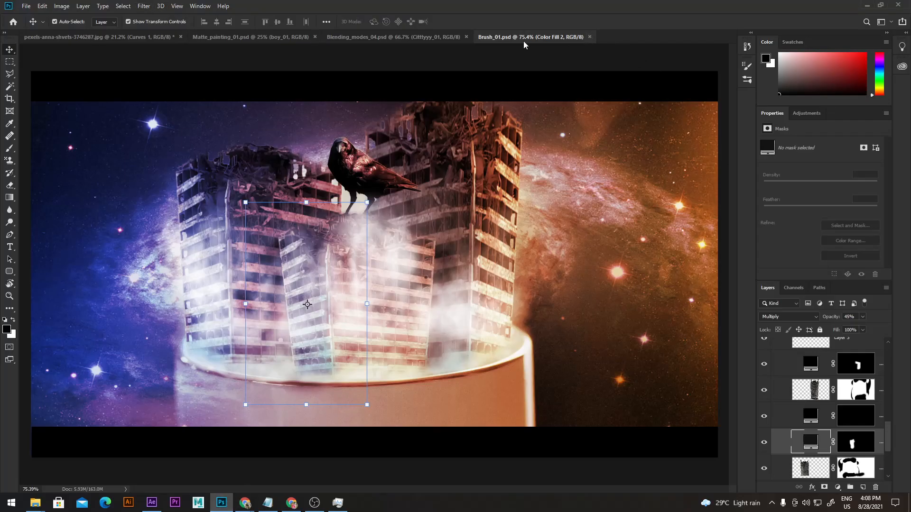
Close Brush_01.psd, Blending_modes_04.psd, Matte_painting_01.psd and the woman portrait JPG, discarding the portrait's unsaved changes
left_click(26, 6)
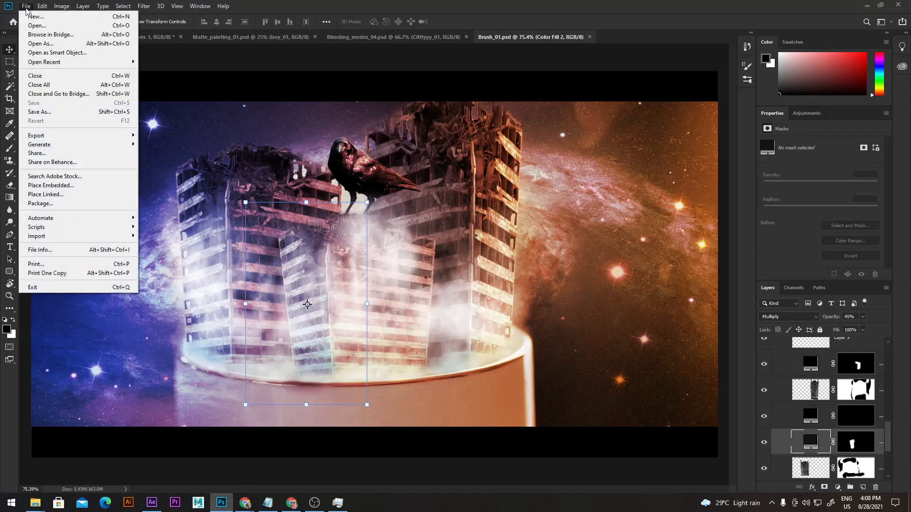
left_click(593, 38)
left_click(589, 36)
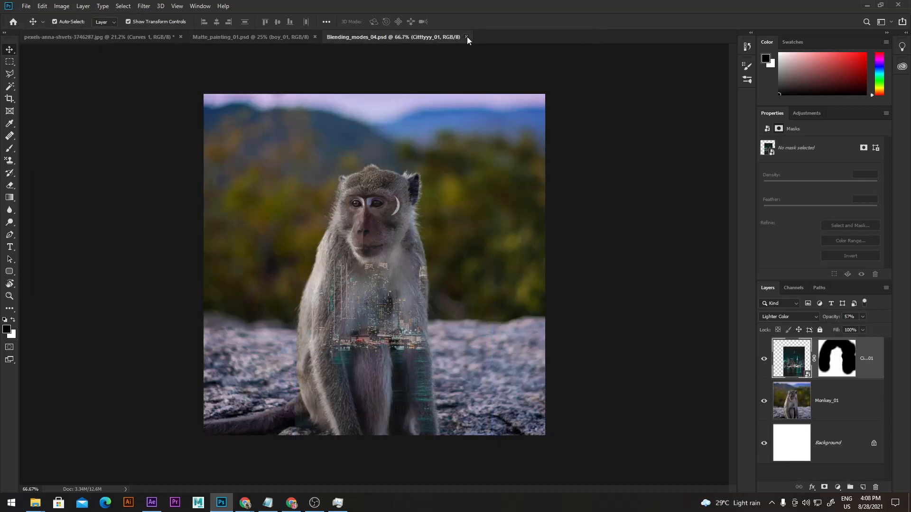
left_click(466, 37)
left_click(314, 37)
left_click(181, 37)
left_click(451, 186)
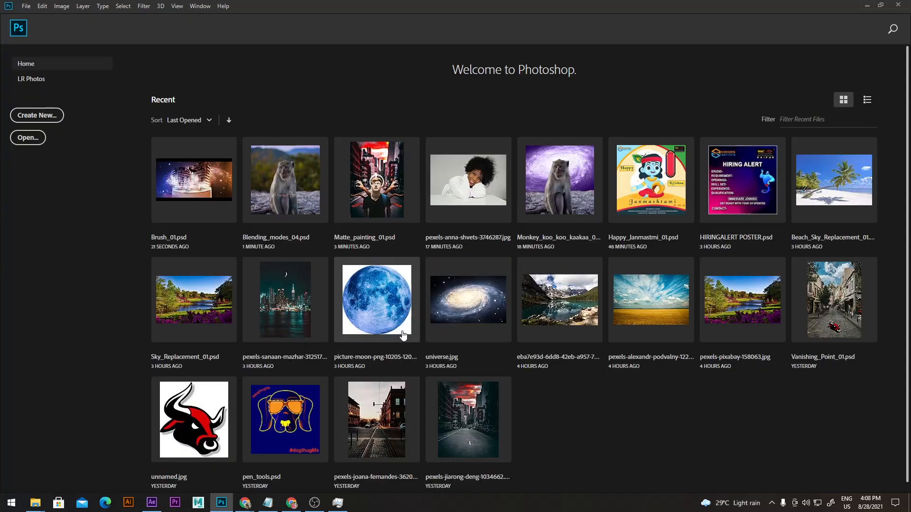
Switch to After Effects, save the happy_Janmastmi_01.aep project and minimize the program
mouse_move(244, 503)
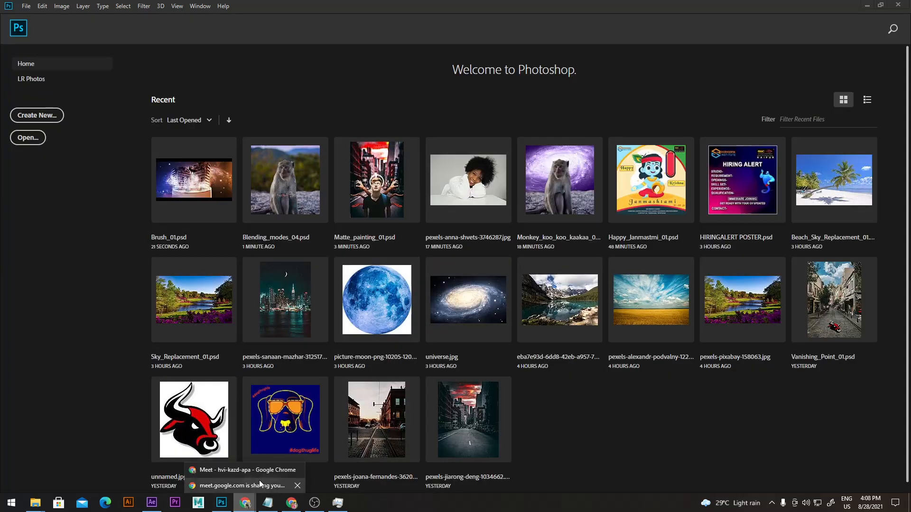
left_click(151, 502)
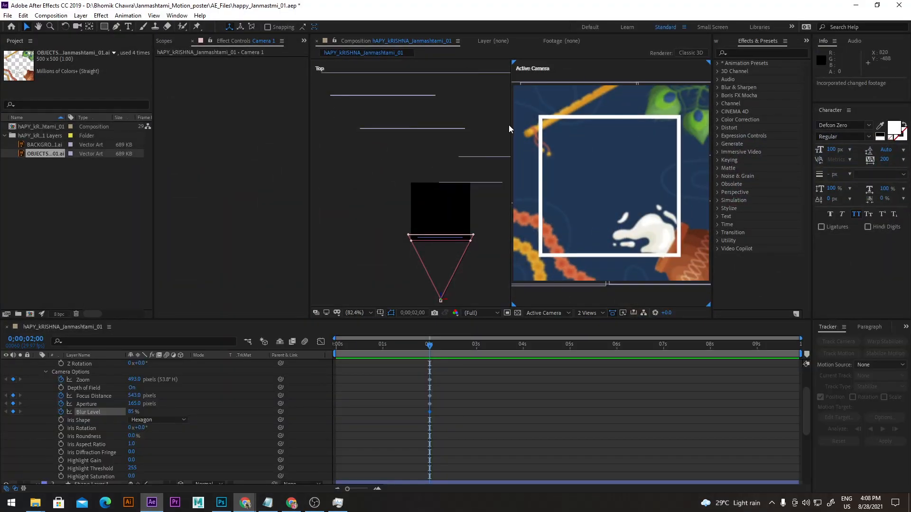
left_click(8, 16)
left_click(28, 93)
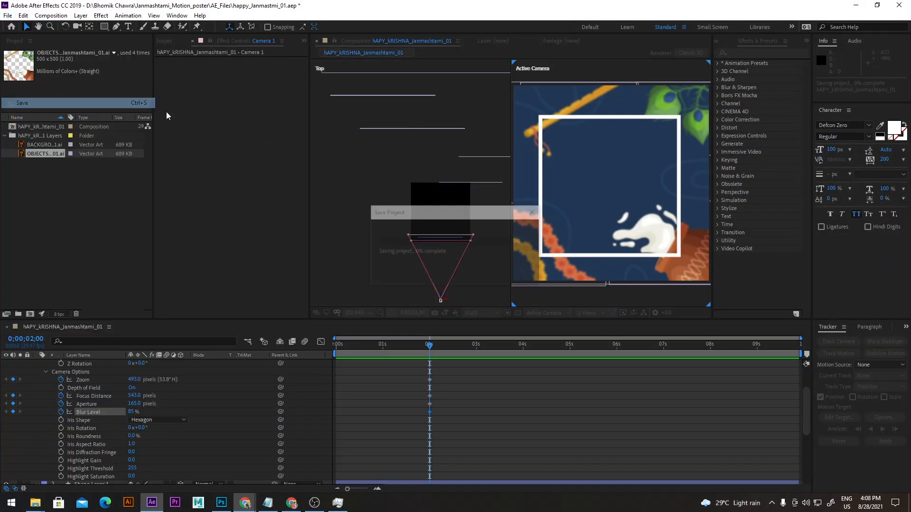
left_click(855, 5)
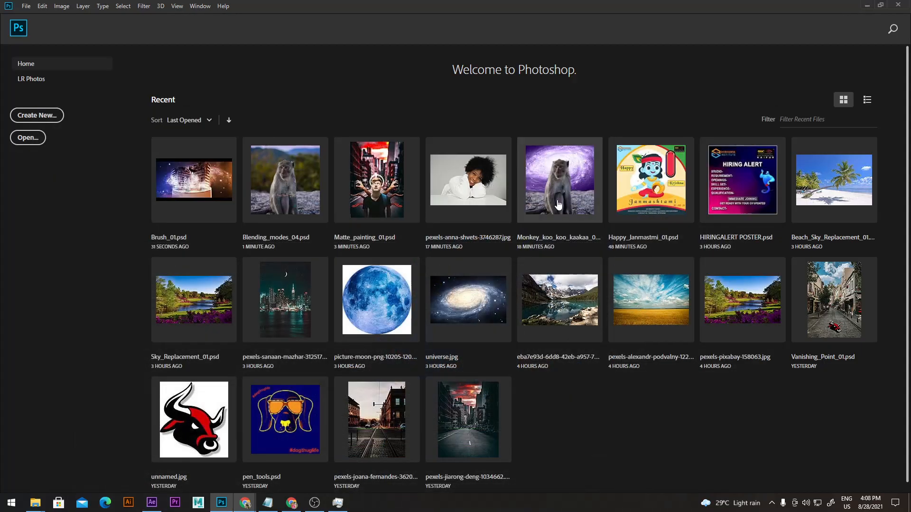
Minimize Photoshop, skim the YouTube home feed in the other Chrome window and return to the Google Meet call
left_click(866, 5)
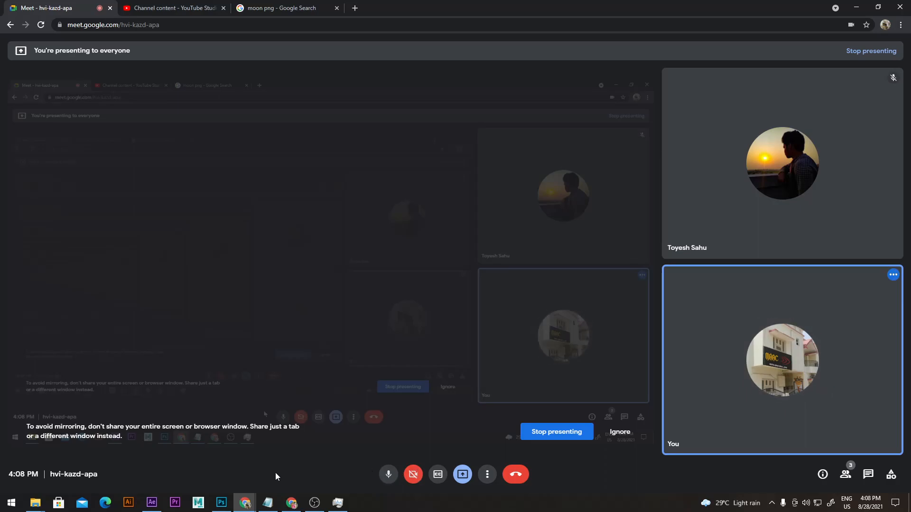
left_click(221, 502)
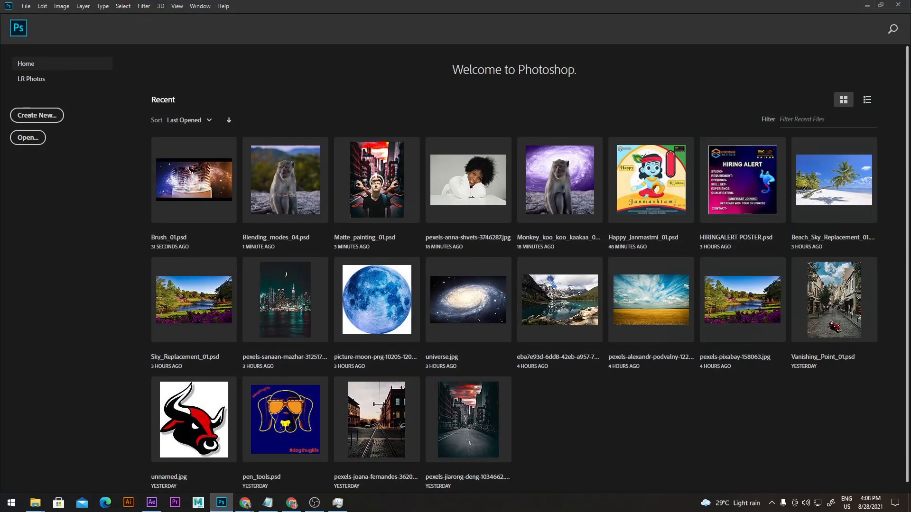
left_click(866, 5)
mouse_move(293, 504)
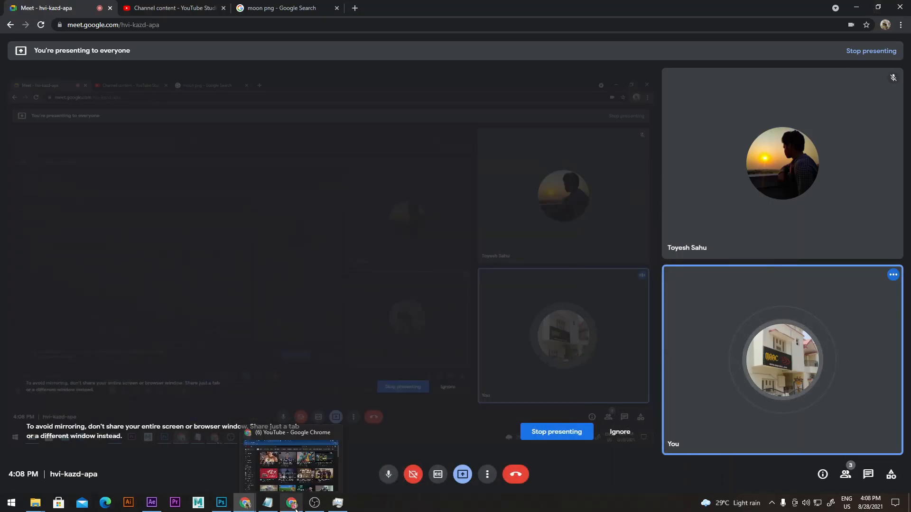
left_click(303, 463)
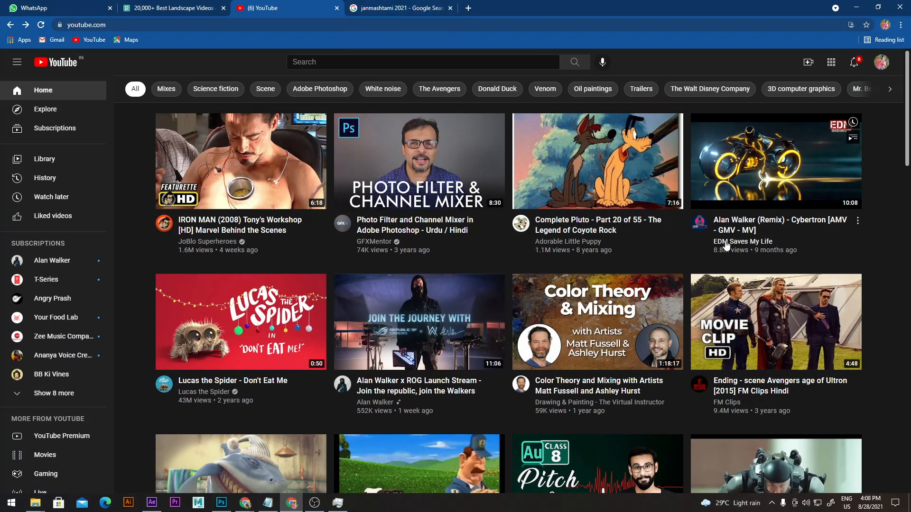
scroll(740, 256, "down", 4)
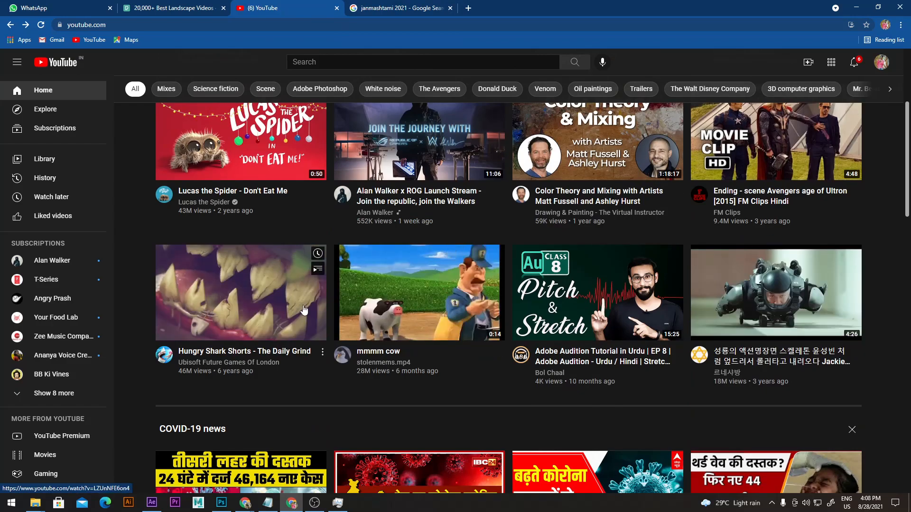
scroll(582, 322, "up", 4)
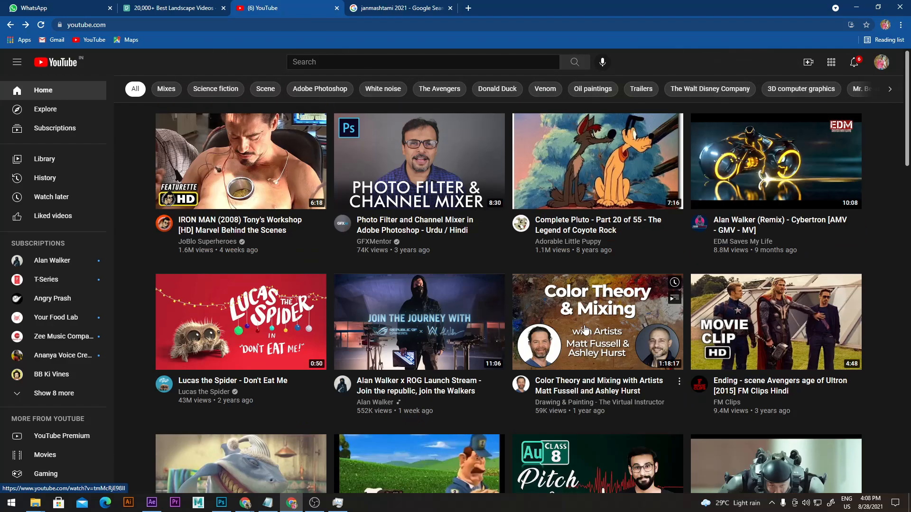
left_click(857, 6)
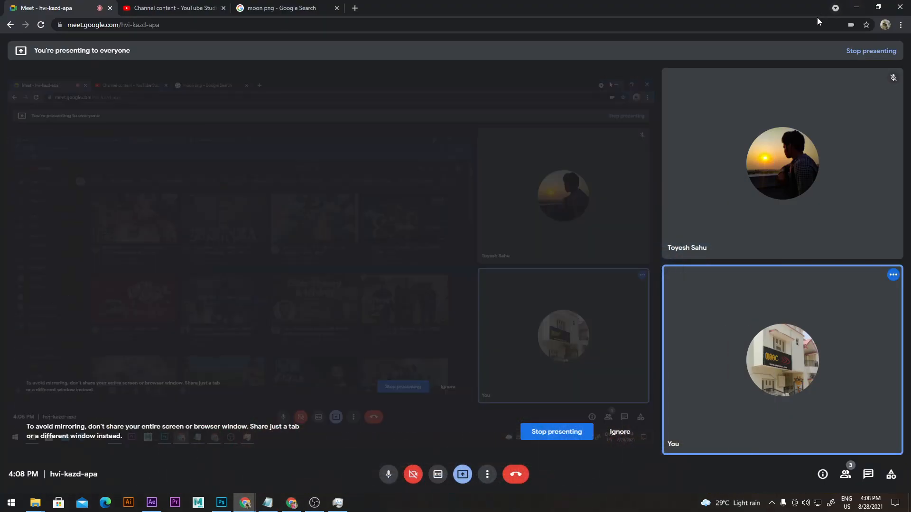